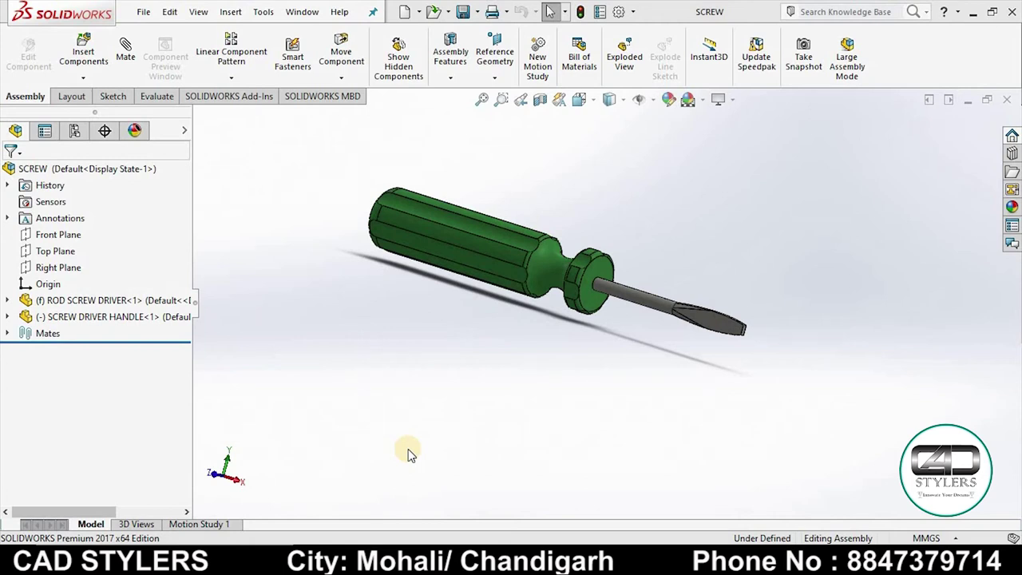
# Orbit and zoom the green SCREW assembly into a horizontal view
pyautogui.moveTo(631, 404)
pyautogui.mouseDown(button='middle')
pyautogui.moveTo(660, 330)
pyautogui.moveTo(690, 338)
pyautogui.moveTo(739, 328)
pyautogui.moveTo(670, 375)
pyautogui.moveTo(726, 351)
pyautogui.mouseUp(button='middle')
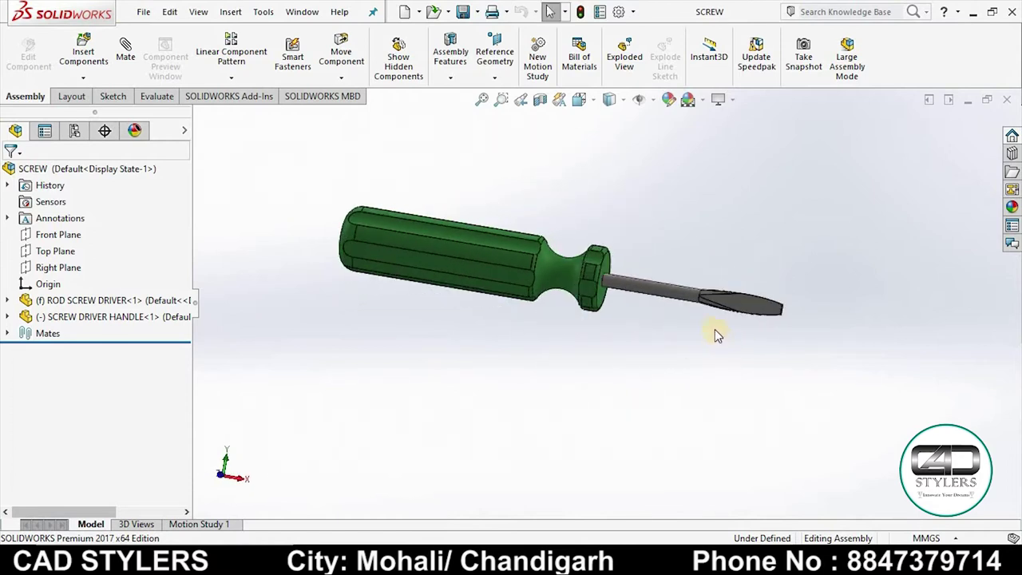
pyautogui.scroll(-3, 714, 335)
pyautogui.scroll(5, 705, 318)
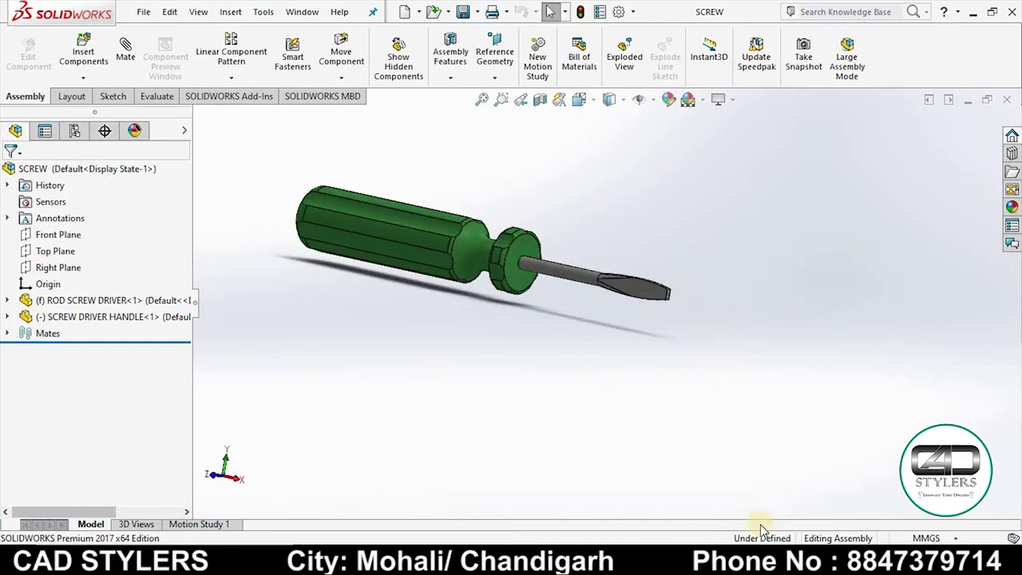
# Inspect the red Assem1 screwdriver's blade, then return to the green SCREW assembly
pyautogui.click(822, 479)
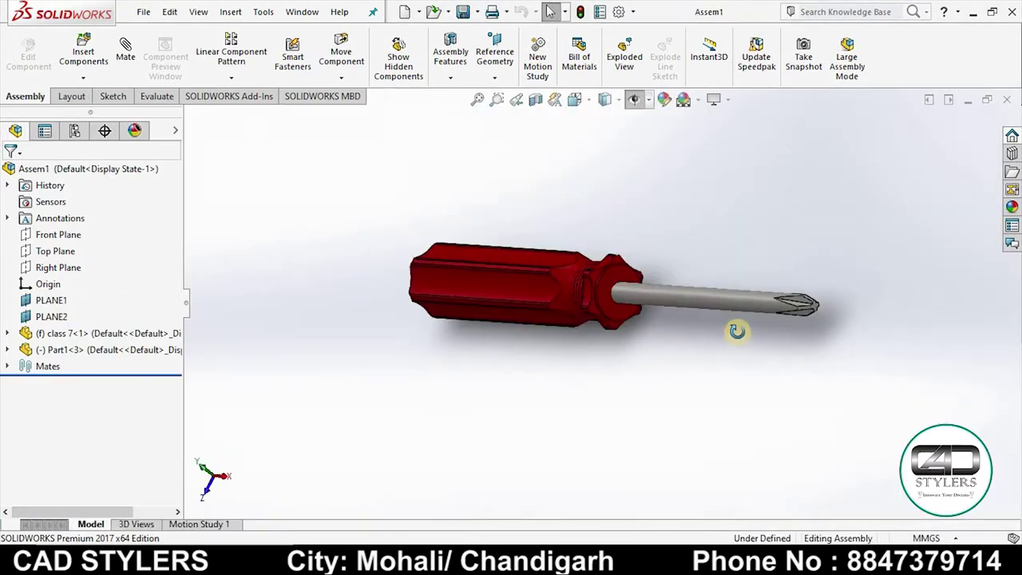
pyautogui.moveTo(736, 330)
pyautogui.mouseDown(button='middle')
pyautogui.moveTo(743, 324)
pyautogui.moveTo(677, 340)
pyautogui.moveTo(692, 358)
pyautogui.moveTo(721, 317)
pyautogui.moveTo(686, 262)
pyautogui.moveTo(689, 197)
pyautogui.moveTo(704, 246)
pyautogui.moveTo(664, 319)
pyautogui.moveTo(702, 372)
pyautogui.moveTo(708, 354)
pyautogui.mouseUp(button='middle')
pyautogui.scroll(-3, 707, 326)
pyautogui.scroll(5, 695, 335)
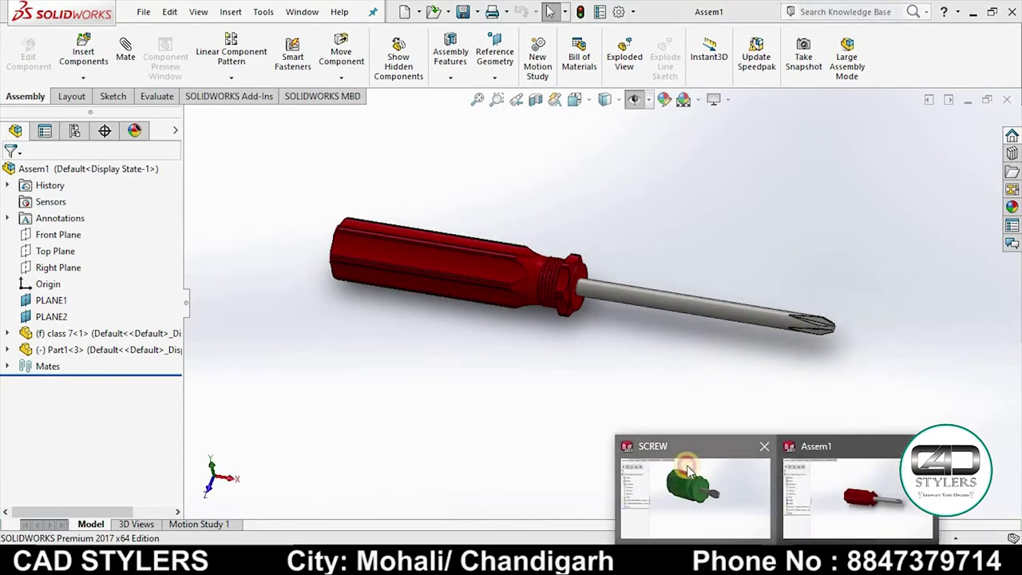
pyautogui.click(684, 478)
pyautogui.moveTo(607, 346)
pyautogui.mouseDown(button='middle')
pyautogui.moveTo(636, 358)
pyautogui.moveTo(638, 309)
pyautogui.moveTo(602, 344)
pyautogui.mouseUp(button='middle')
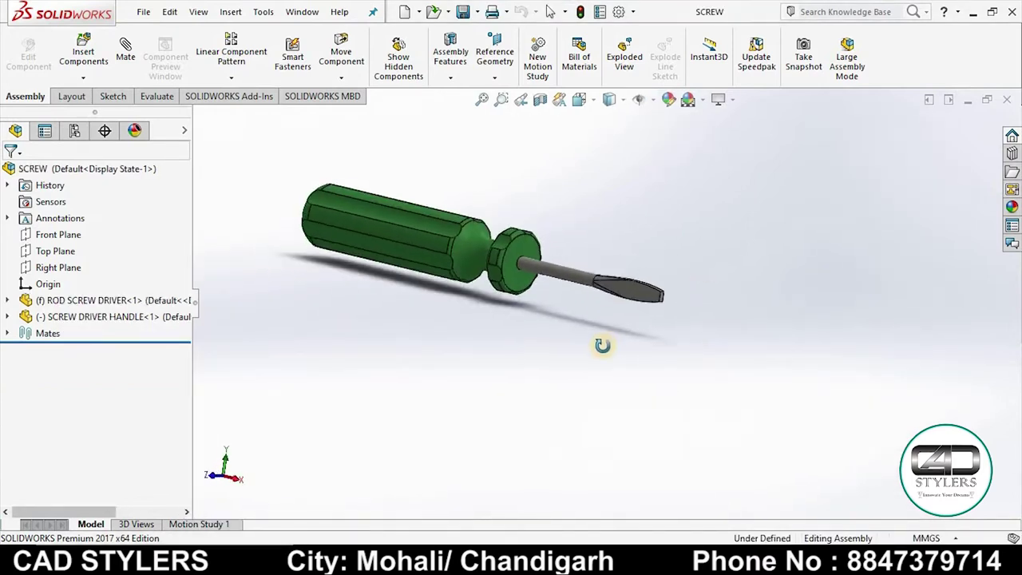
# Zoom in on the dimensioned screwdriver drawing in Photos
pyautogui.click(699, 421)
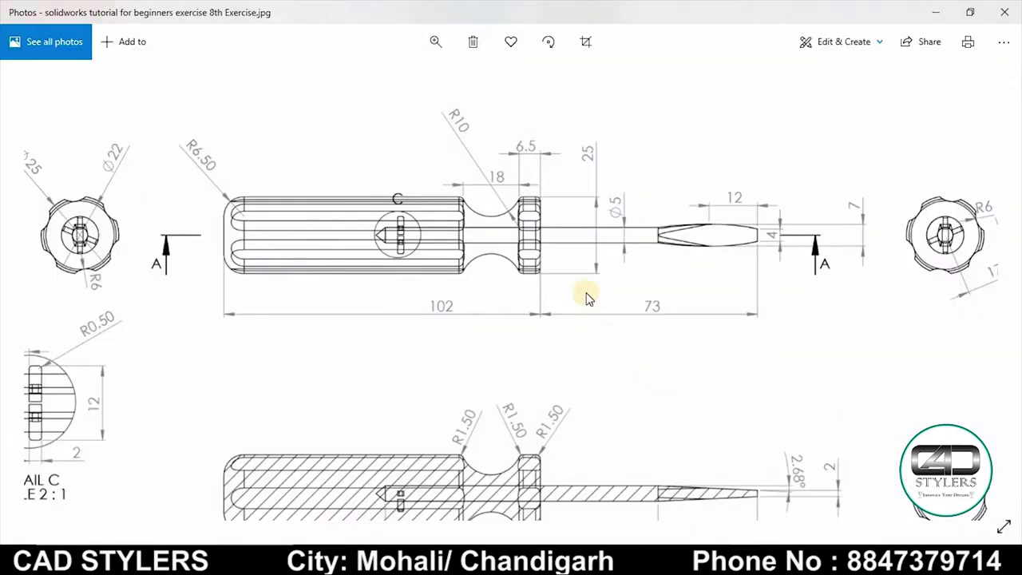
pyautogui.scroll(-3, 584, 295)
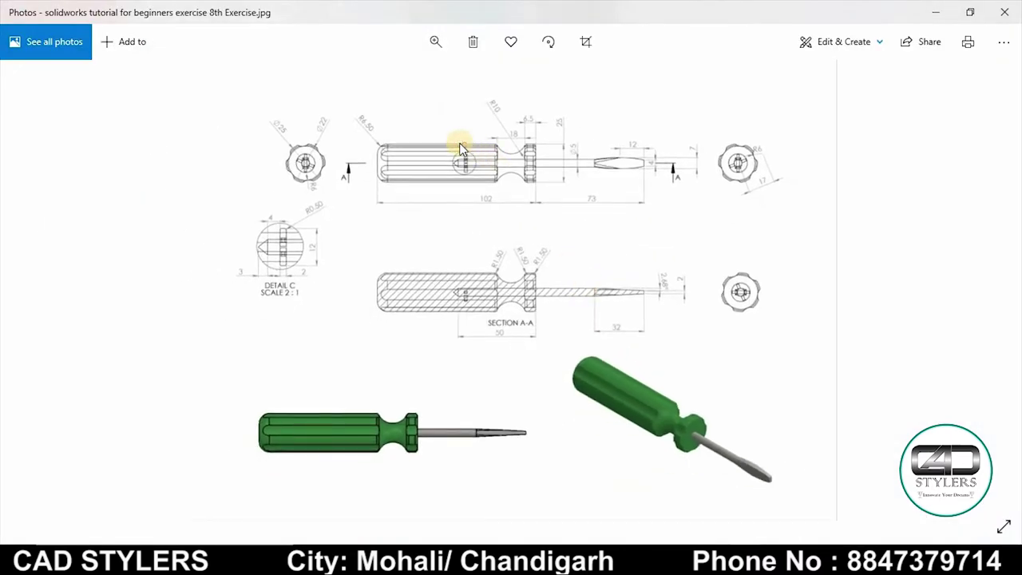
pyautogui.scroll(3, 460, 148)
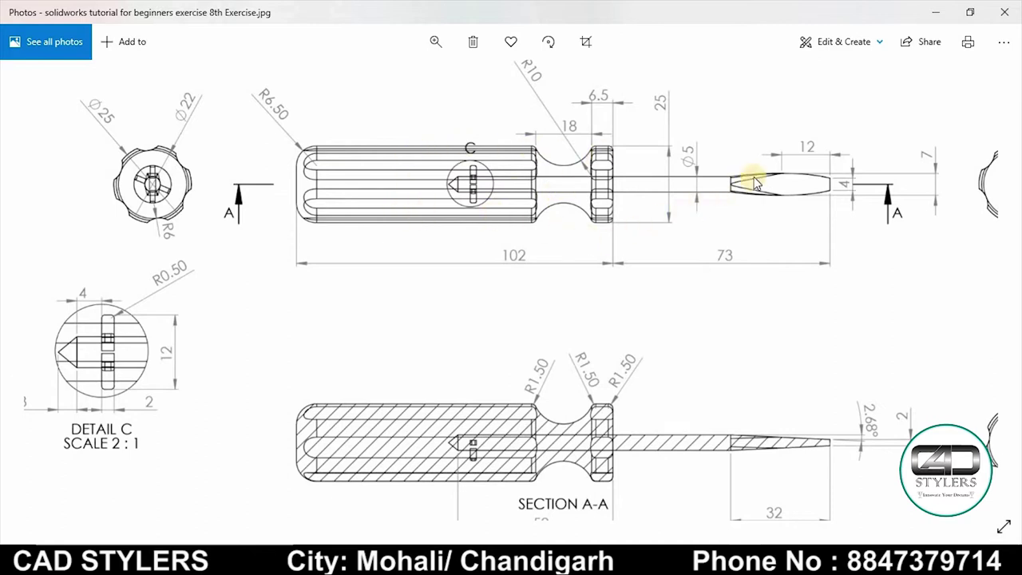
pyautogui.scroll(-2, 658, 308)
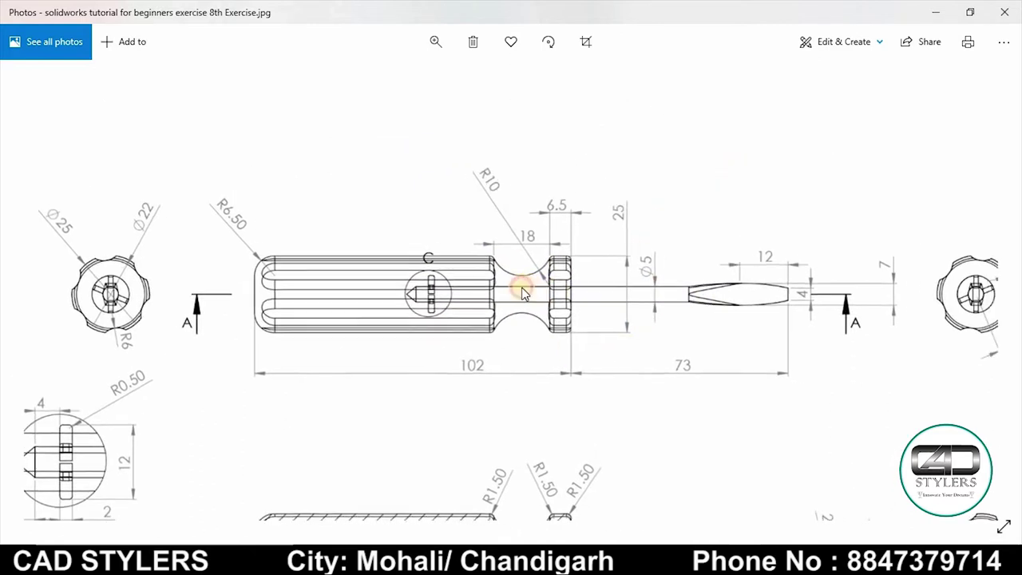
pyautogui.scroll(2, 570, 267)
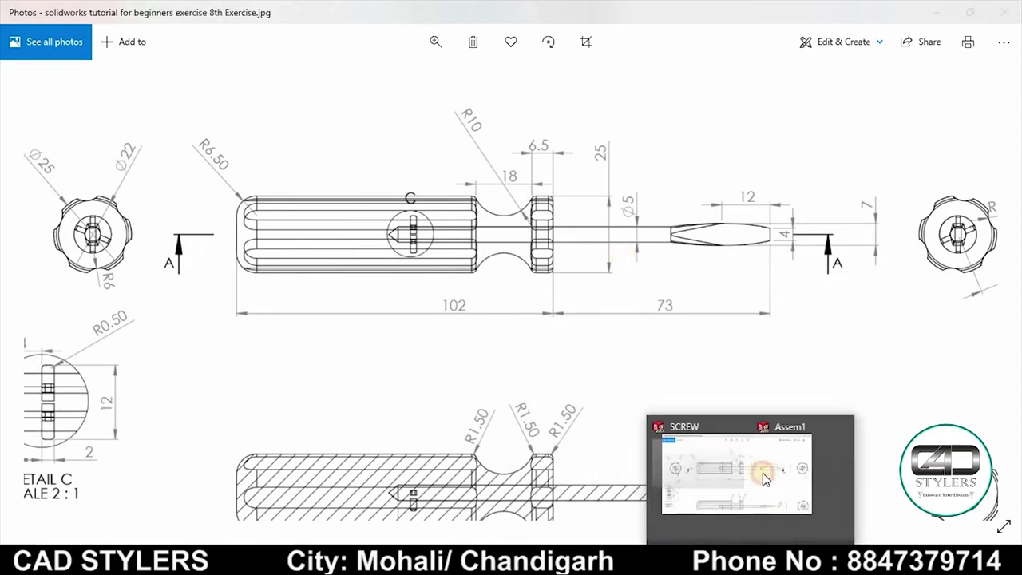
# Go back to the green SCREW assembly and orbit it for inspection
pyautogui.click(695, 467)
pyautogui.moveTo(654, 307)
pyautogui.mouseDown(button='middle')
pyautogui.moveTo(686, 306)
pyautogui.moveTo(662, 317)
pyautogui.moveTo(643, 303)
pyautogui.moveTo(565, 304)
pyautogui.mouseUp(button='middle')
pyautogui.scroll(-3, 576, 296)
pyautogui.scroll(3, 570, 296)
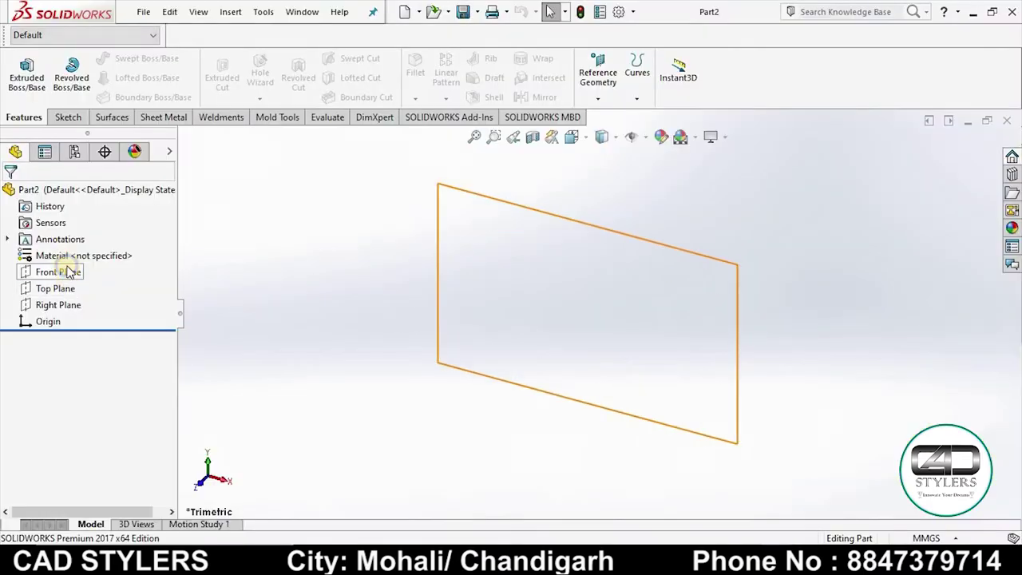
# Start a new sketch on the Front Plane and zoom into the reference drawing
pyautogui.rightClick(69, 271)
pyautogui.click(80, 255)
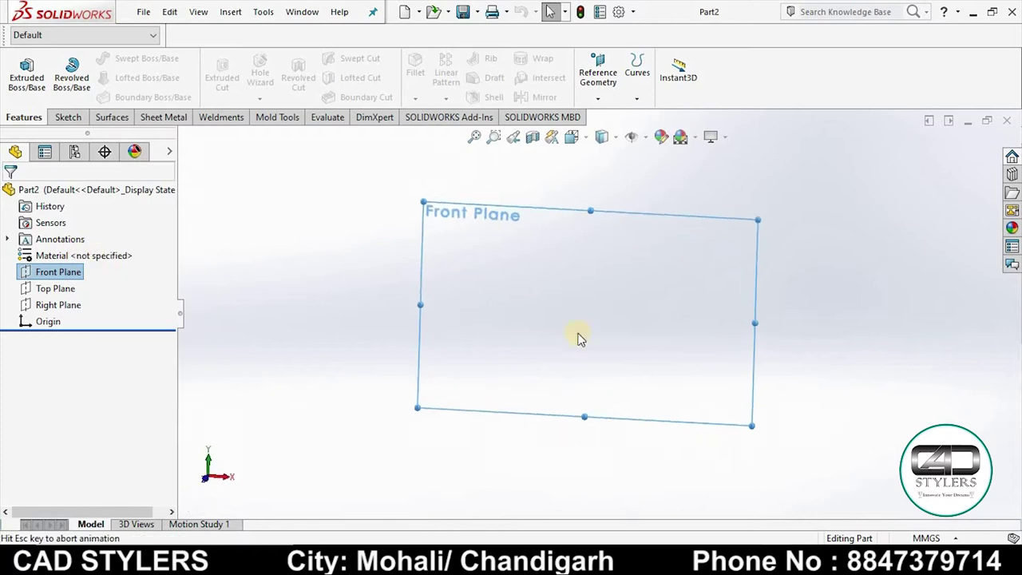
pyautogui.click(740, 417)
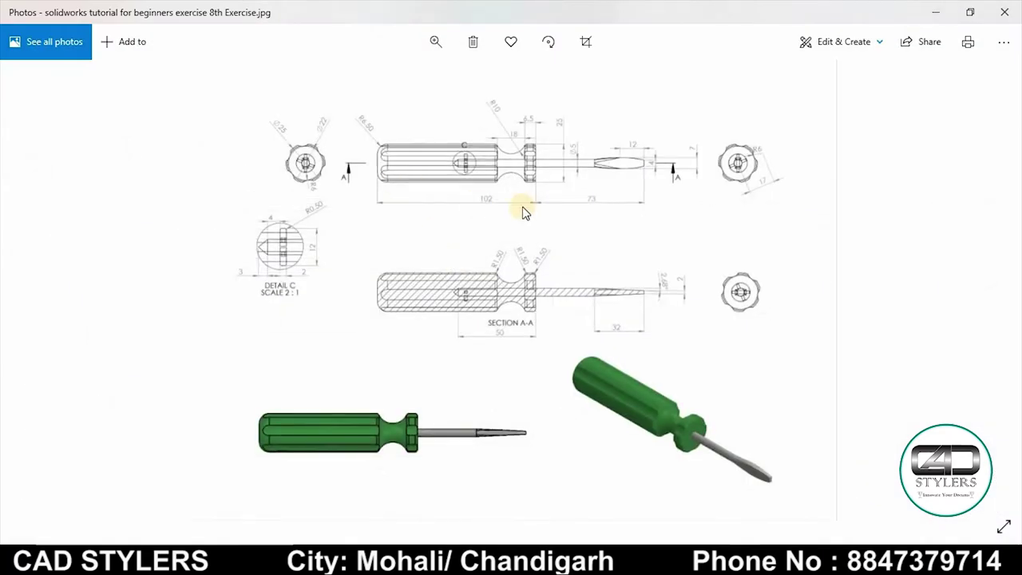
pyautogui.scroll(2, 416, 203)
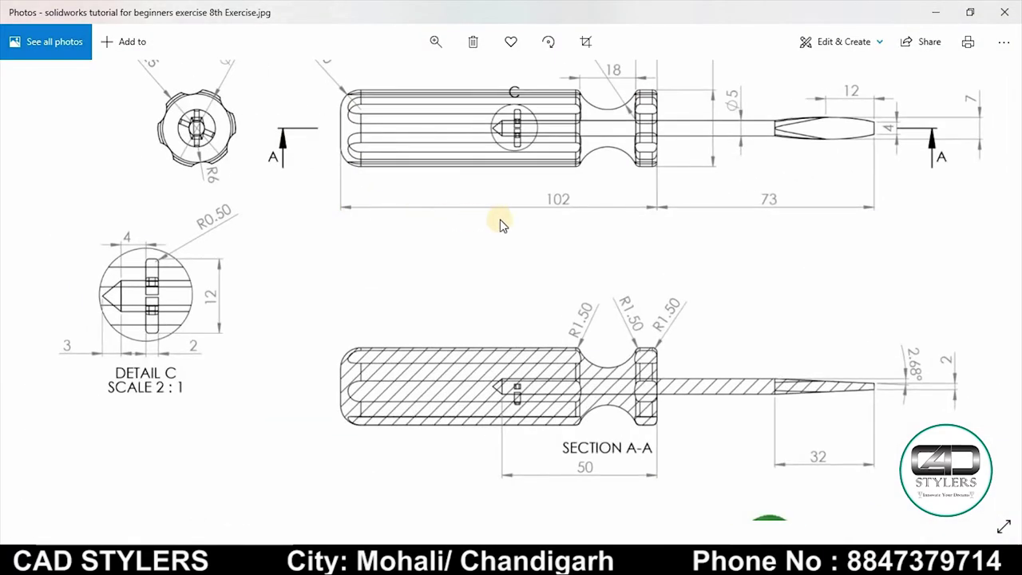
pyautogui.scroll(2, 660, 274)
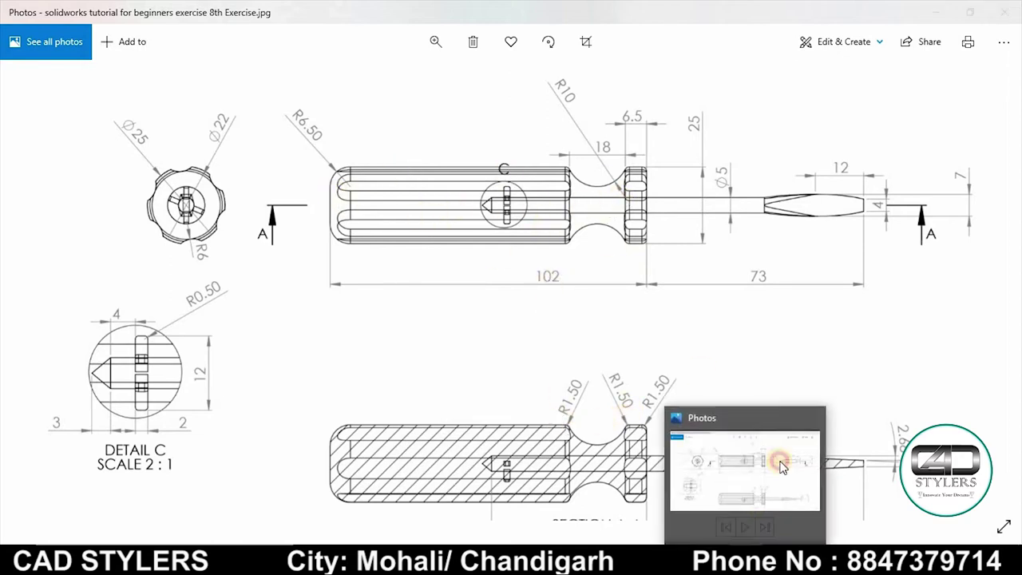
pyautogui.click(746, 562)
# Draw the profile's bottom, right and short top lines starting from the origin
pyautogui.click(102, 62)
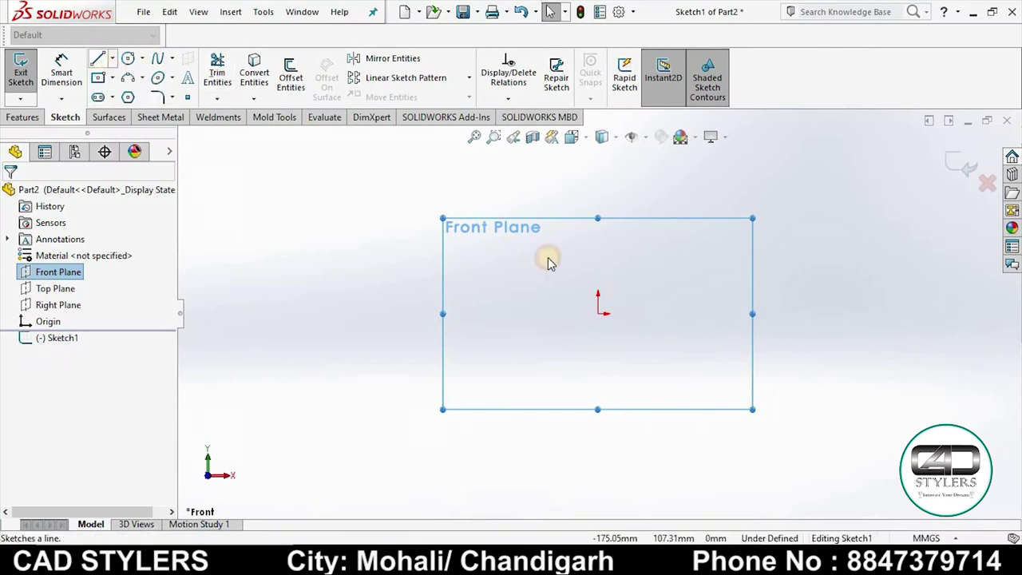
pyautogui.click(120, 77)
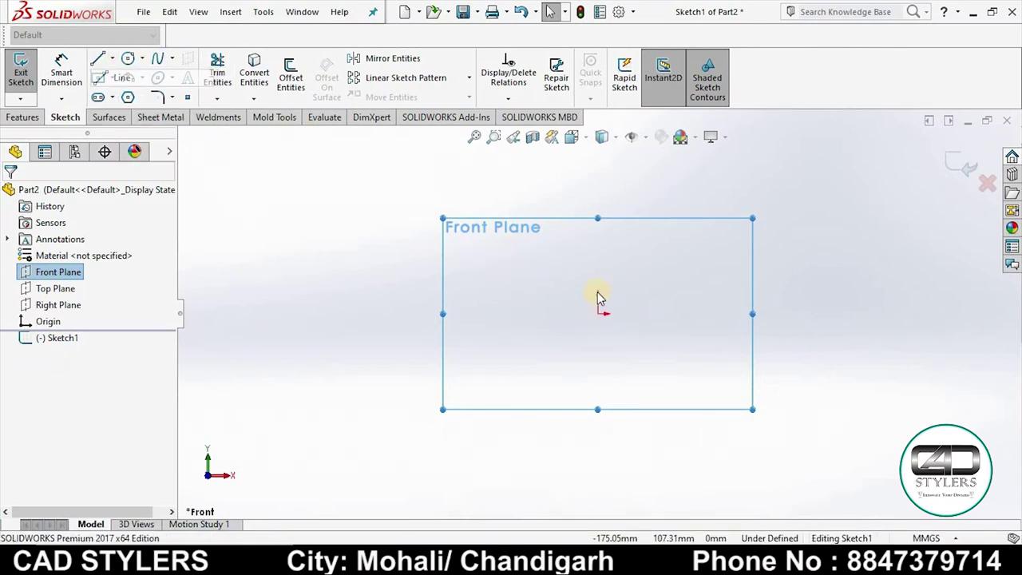
pyautogui.click(598, 312)
pyautogui.click(815, 313)
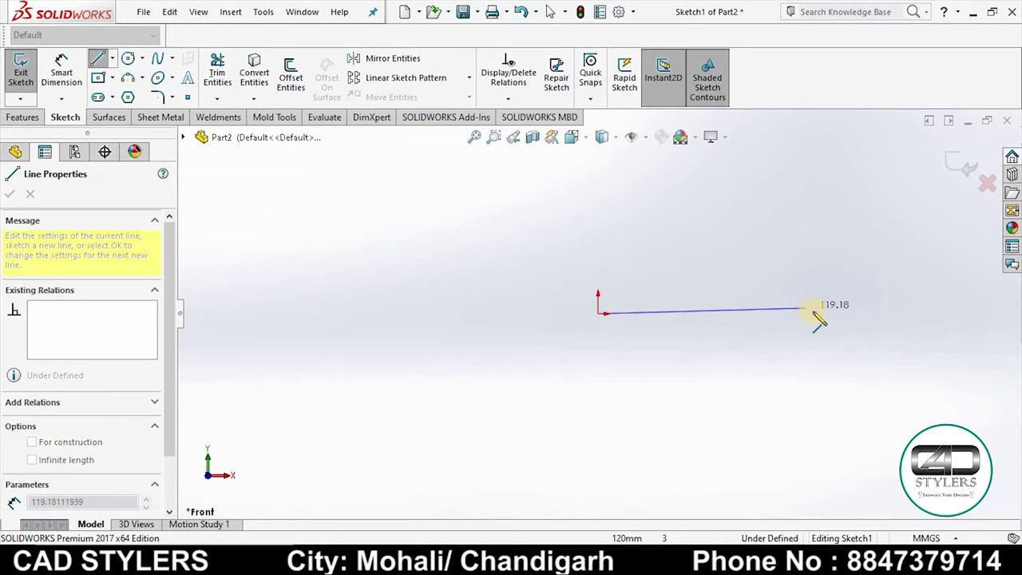
pyautogui.click(789, 266)
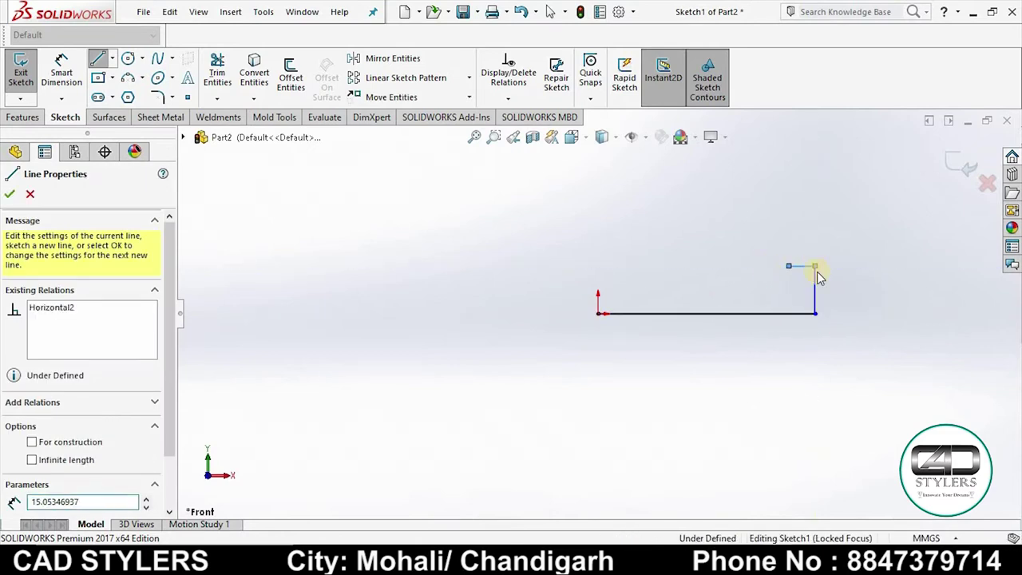
pyautogui.press('Escape')
# Dimension the profile: 102 length, 12.50 (25/2) height and 6.50 top line
pyautogui.click(61, 76)
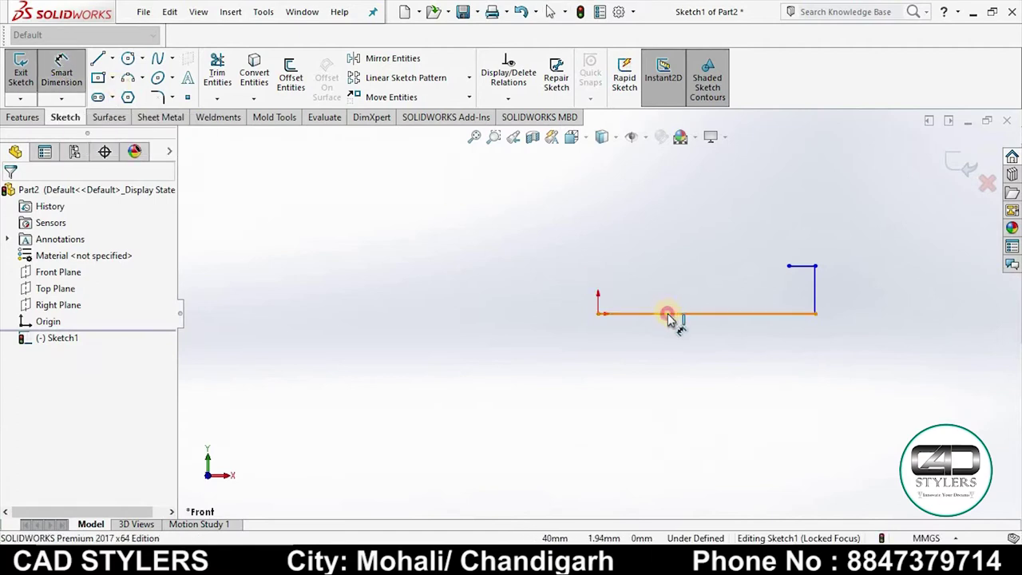
pyautogui.click(668, 315)
pyautogui.click(668, 343)
pyautogui.write('10')
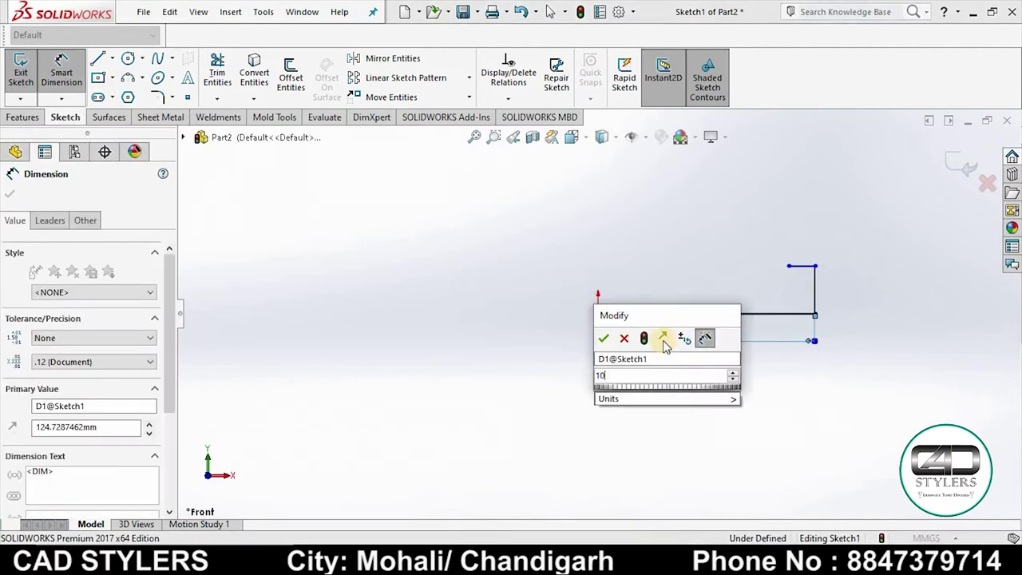
pyautogui.write('2')
pyautogui.press('Return')
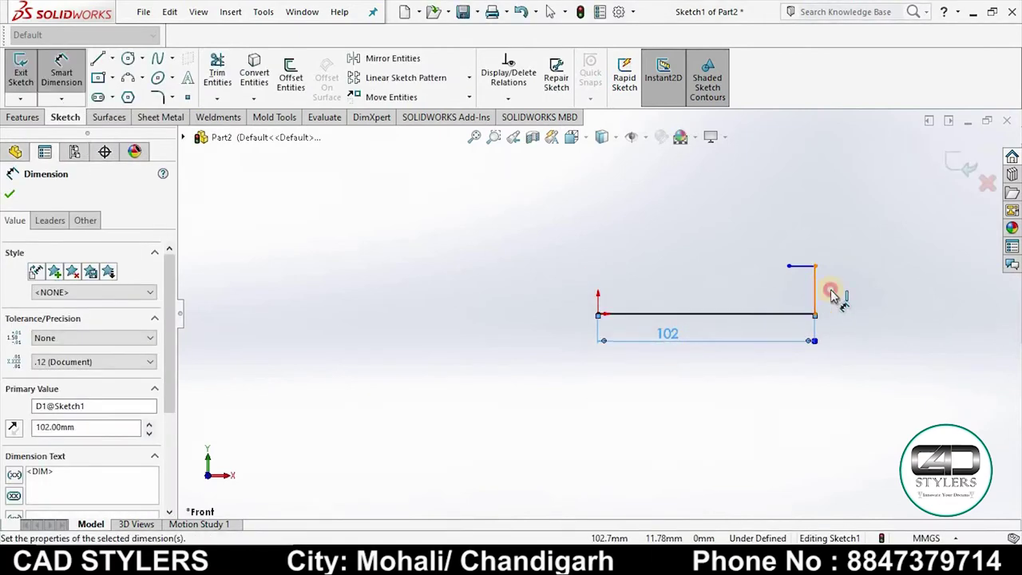
pyautogui.click(830, 294)
pyautogui.click(842, 295)
pyautogui.write('25')
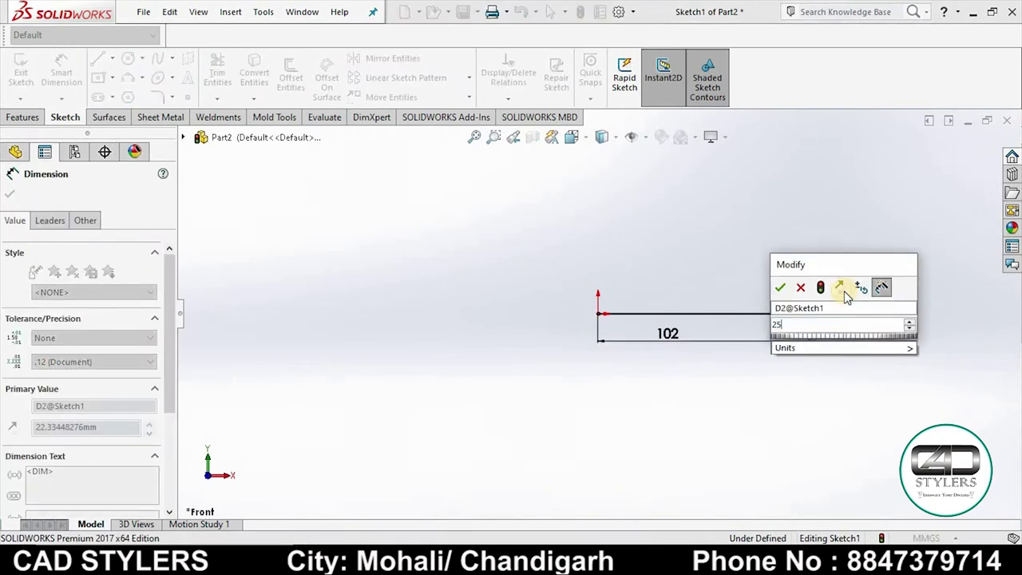
pyautogui.write('/2')
pyautogui.press('Return')
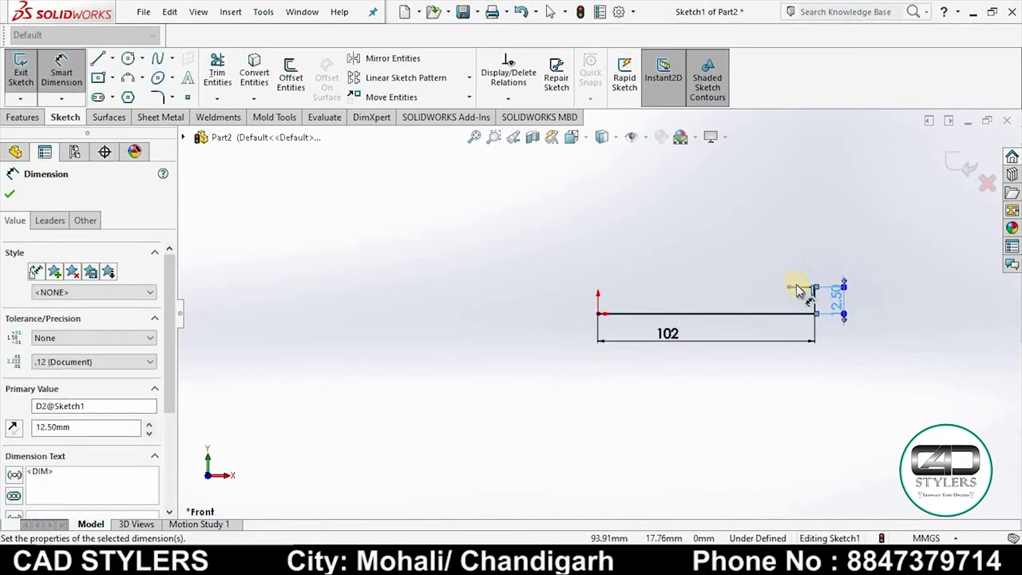
pyautogui.click(800, 286)
pyautogui.click(801, 268)
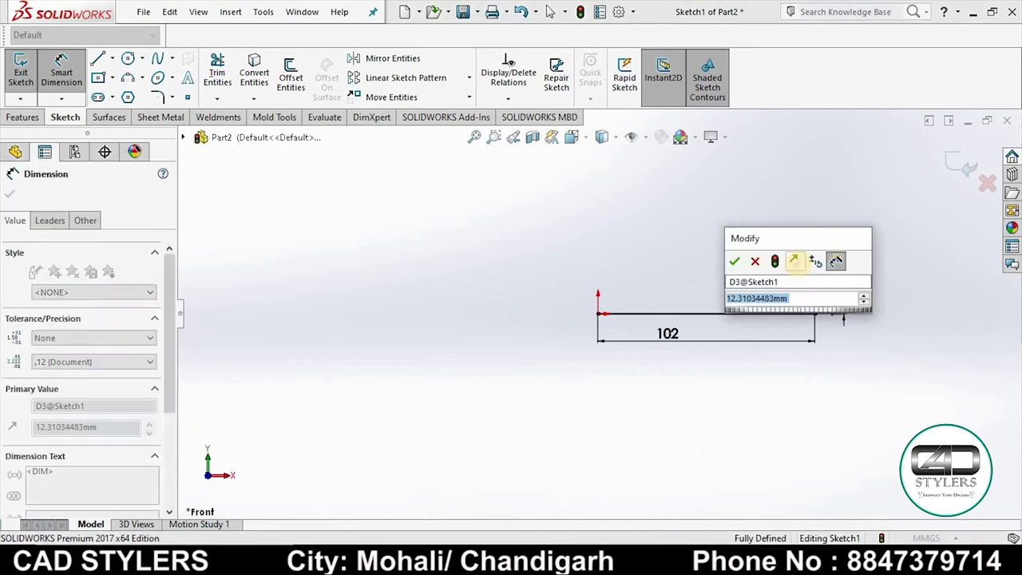
pyautogui.write('6.5')
pyautogui.press('Return')
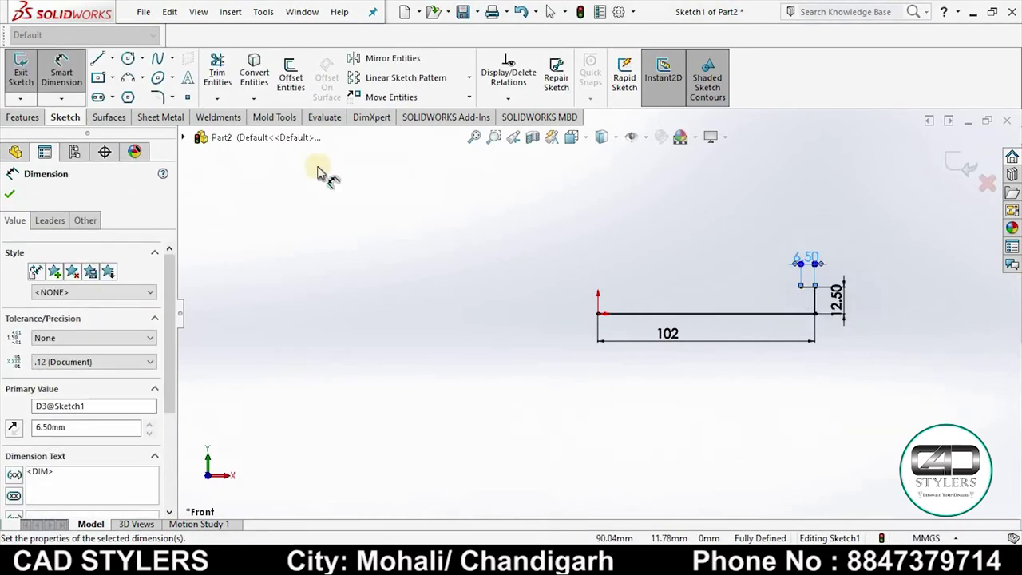
# Draw another top line leftward from the end of the 6.50 segment
pyautogui.click(97, 58)
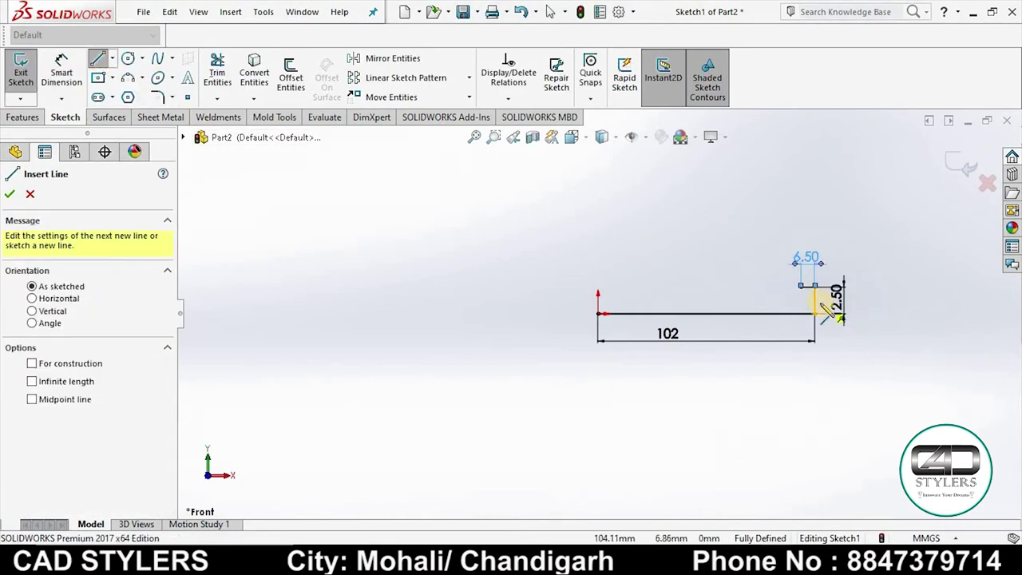
pyautogui.scroll(-3, 830, 312)
pyautogui.click(720, 276)
pyautogui.click(612, 276)
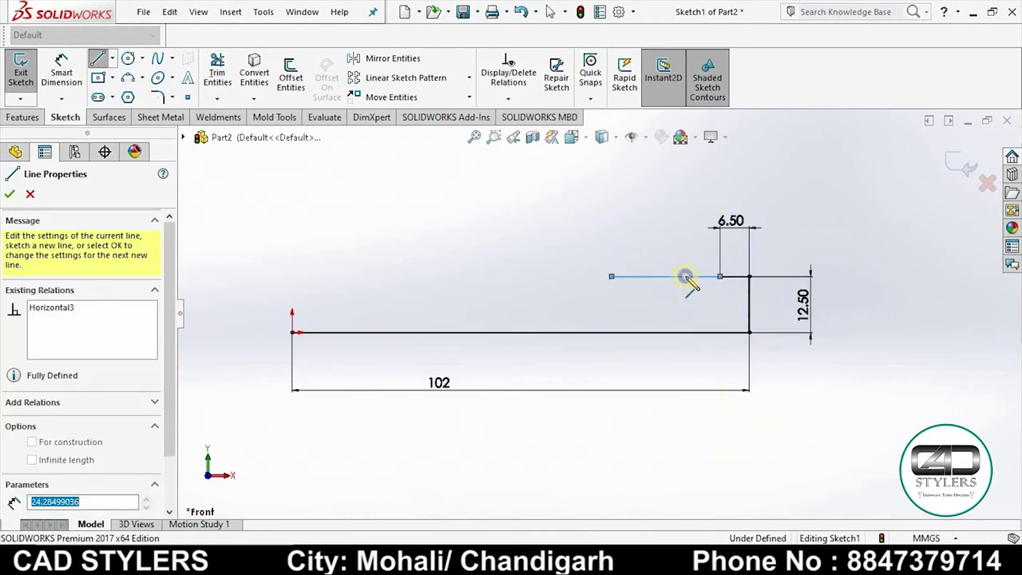
pyautogui.rightClick(685, 277)
pyautogui.click(673, 288)
# Dimension the new top line to 18 mm
pyautogui.click(61, 72)
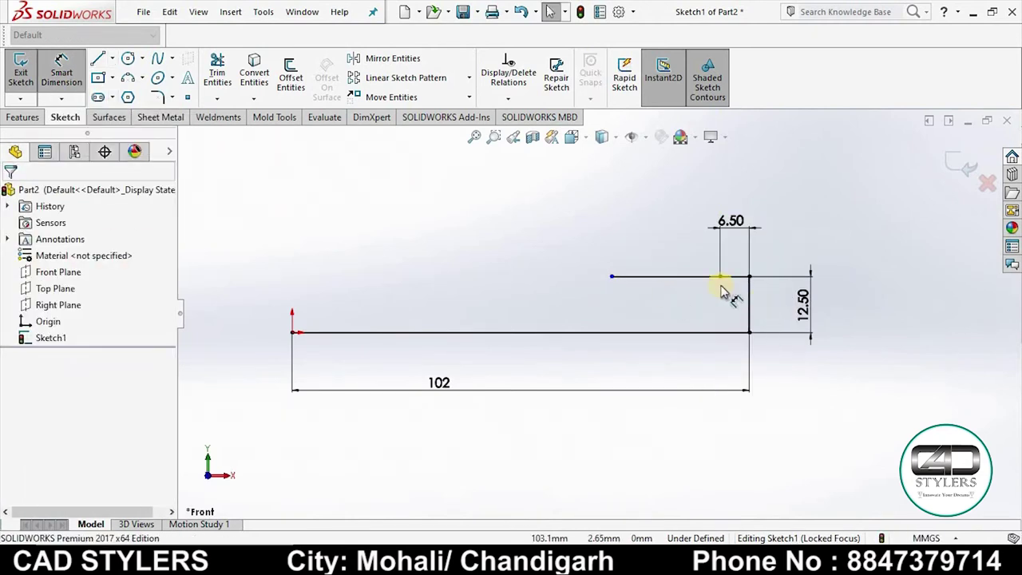
pyautogui.click(670, 276)
pyautogui.click(664, 239)
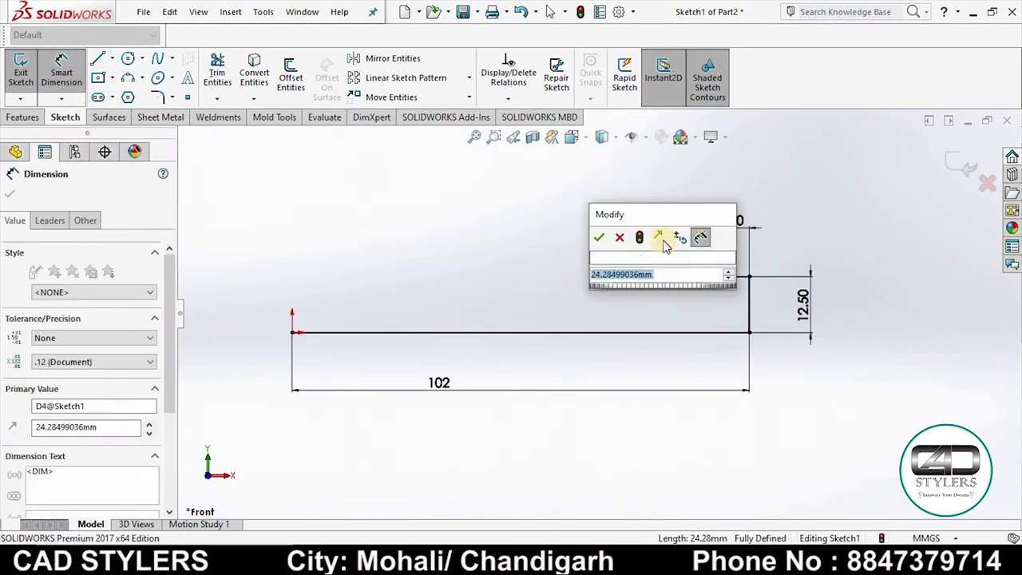
pyautogui.write('18')
pyautogui.press('Return')
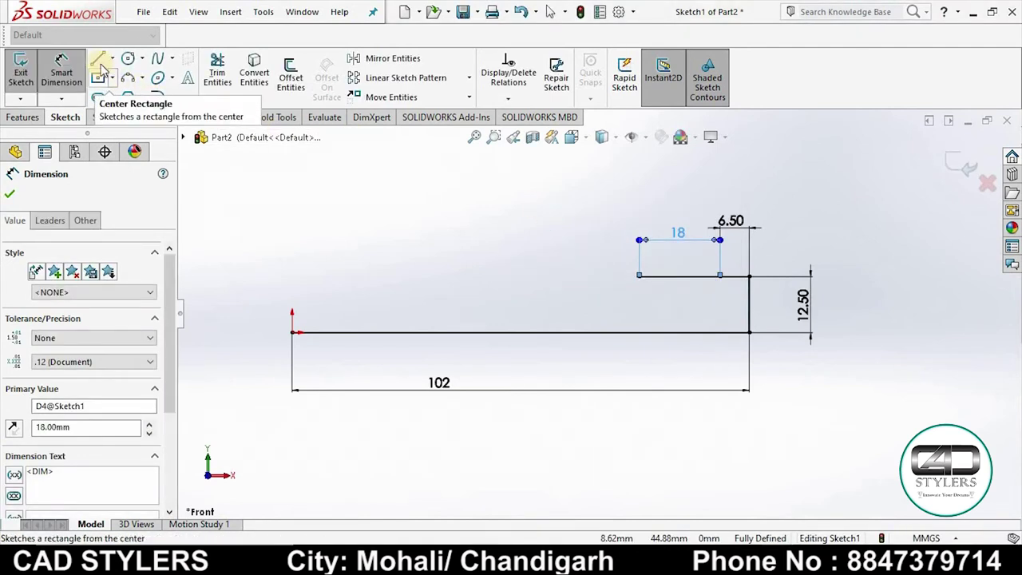
# Draw the long top edge left and down to the origin to close the profile
pyautogui.click(97, 59)
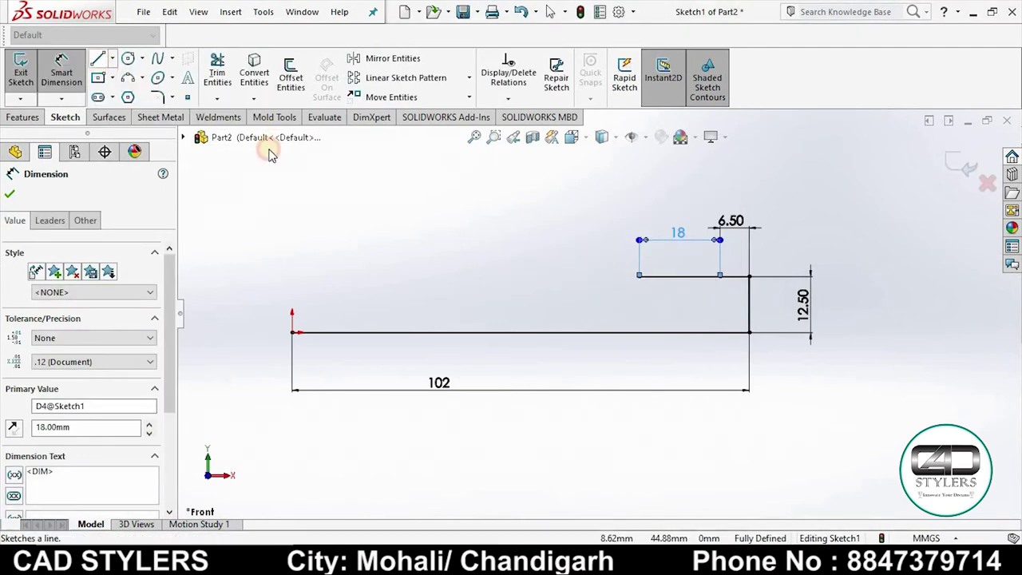
pyautogui.click(638, 276)
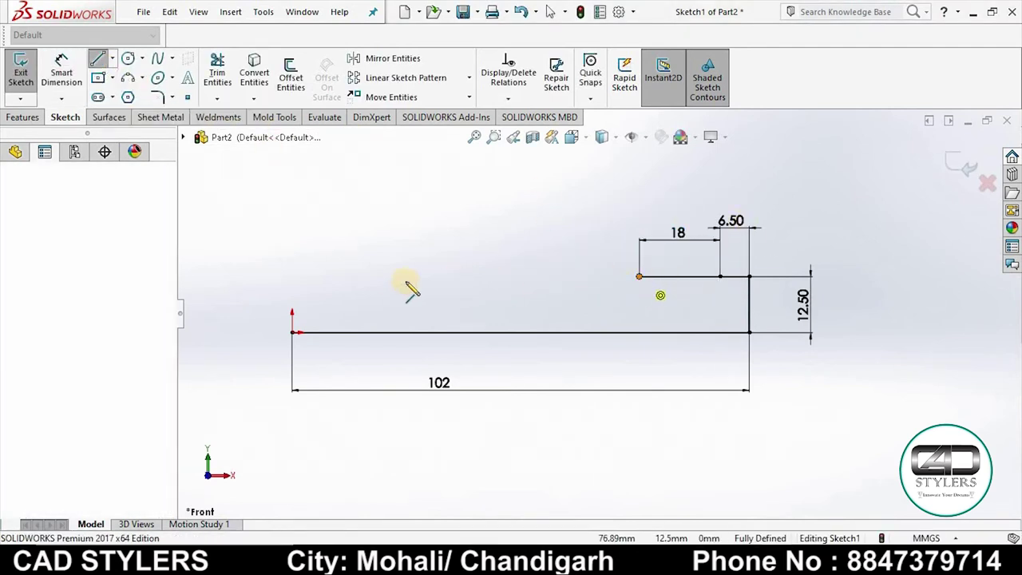
pyautogui.click(293, 272)
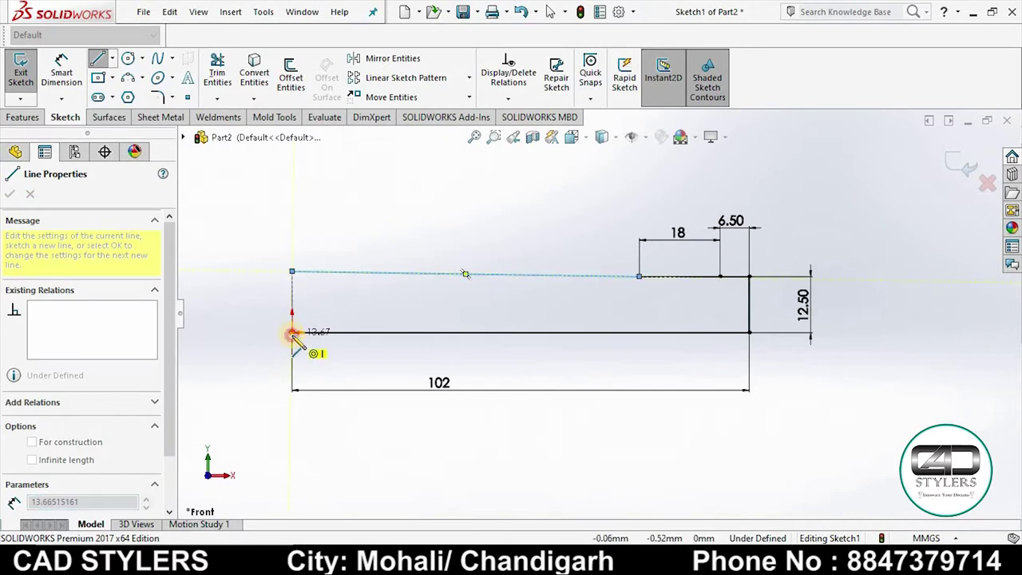
pyautogui.click(292, 332)
pyautogui.rightClick(293, 333)
pyautogui.press('Escape')
pyautogui.press('Escape')
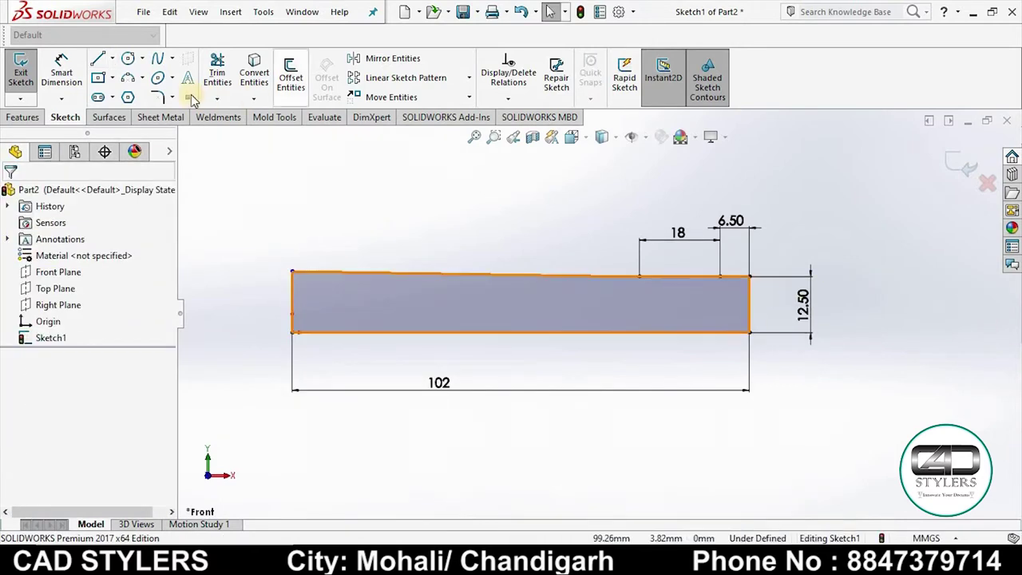
# Draw a 3-point arc dipping across the 18 mm span of the top edge
pyautogui.press('a')
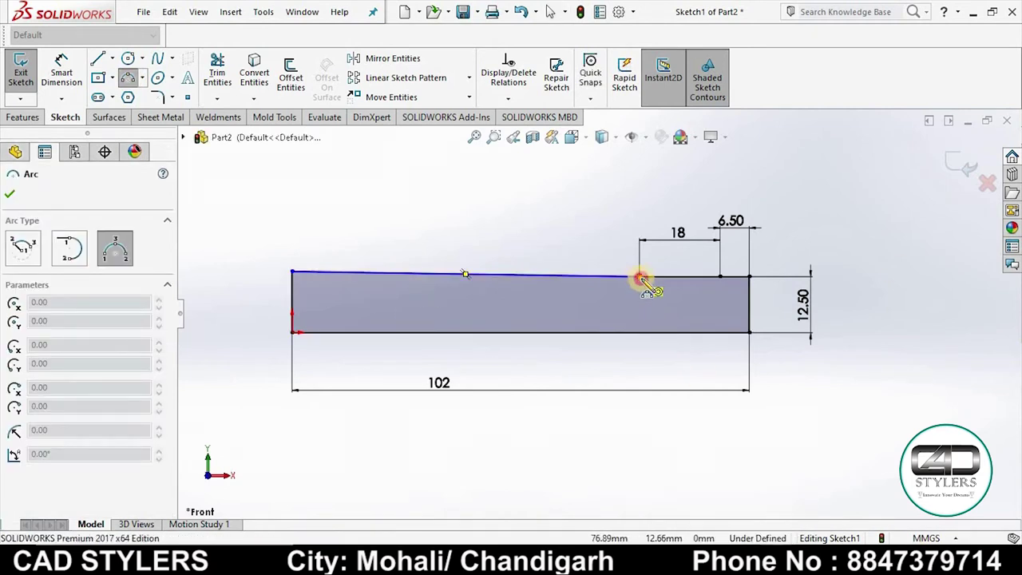
pyautogui.click(639, 276)
pyautogui.click(718, 276)
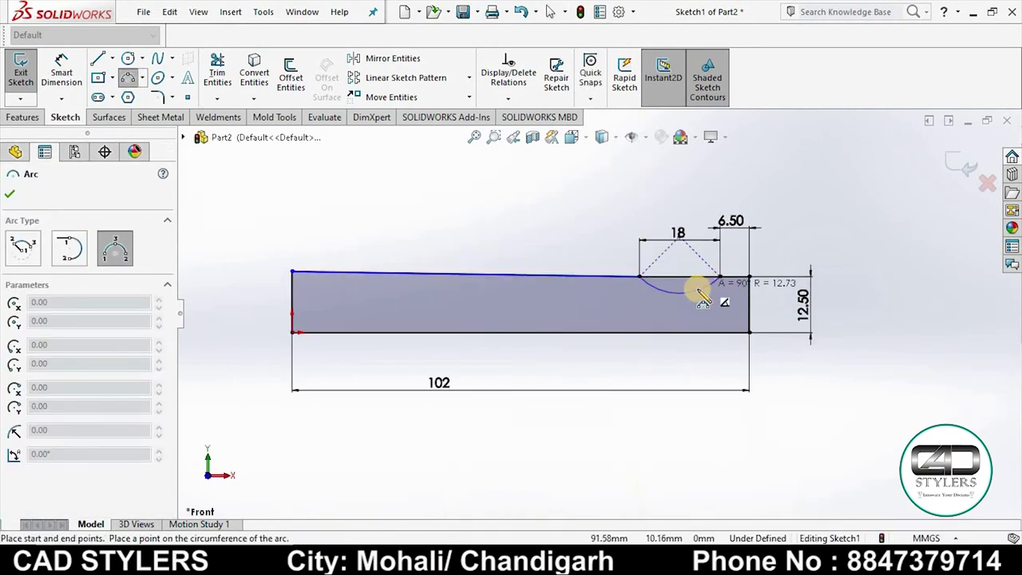
pyautogui.click(697, 289)
pyautogui.rightClick(697, 289)
pyautogui.click(729, 298)
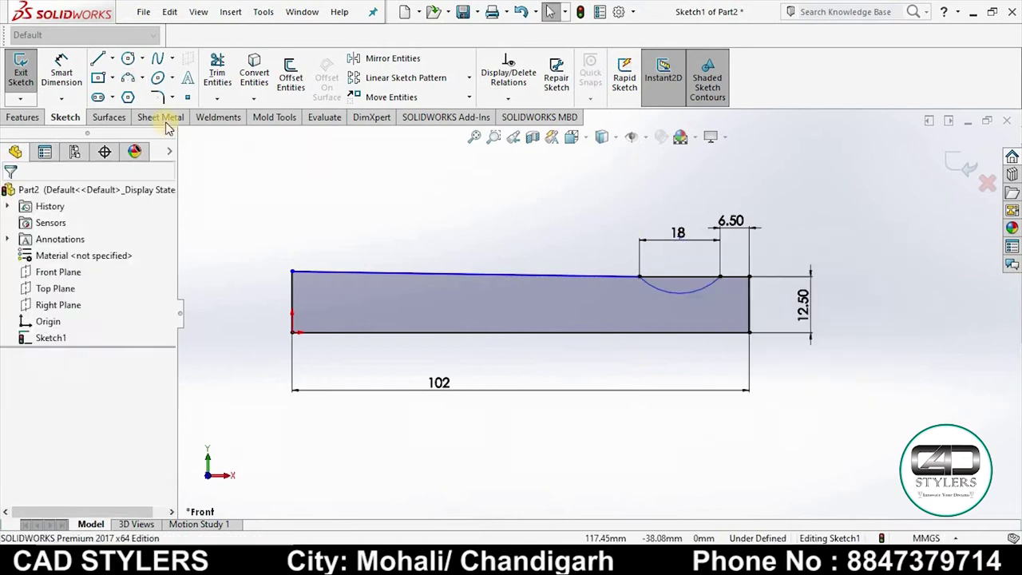
# Dimension the arc's radius to R10
pyautogui.click(61, 71)
pyautogui.click(657, 291)
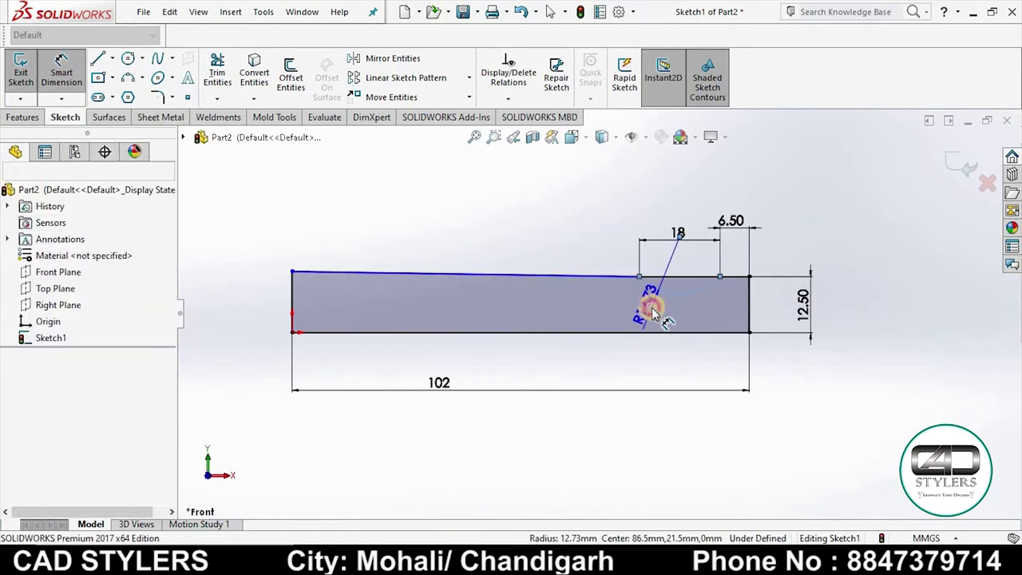
pyautogui.click(651, 311)
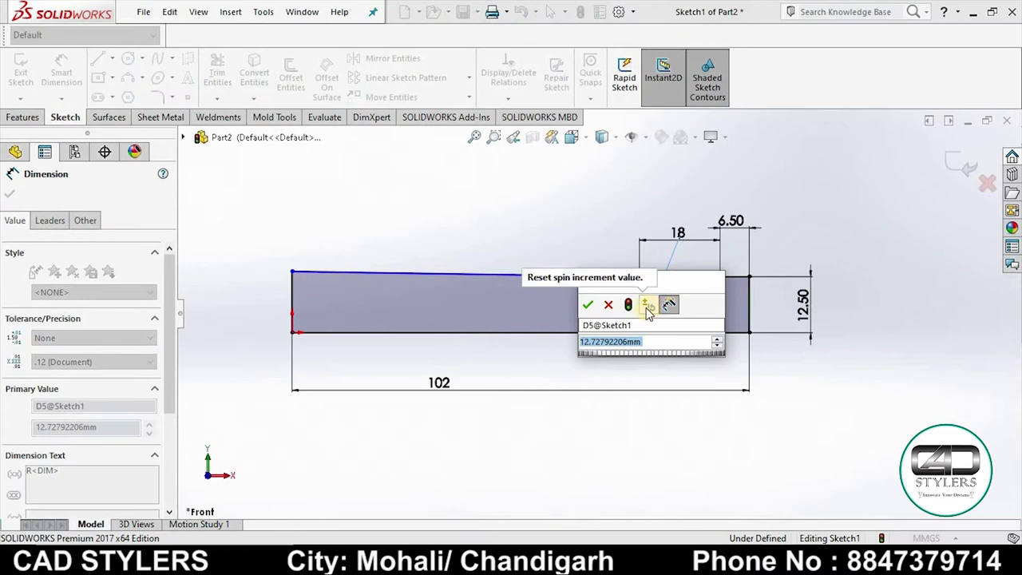
pyautogui.write('10')
pyautogui.press('Return')
pyautogui.scroll(-2, 679, 287)
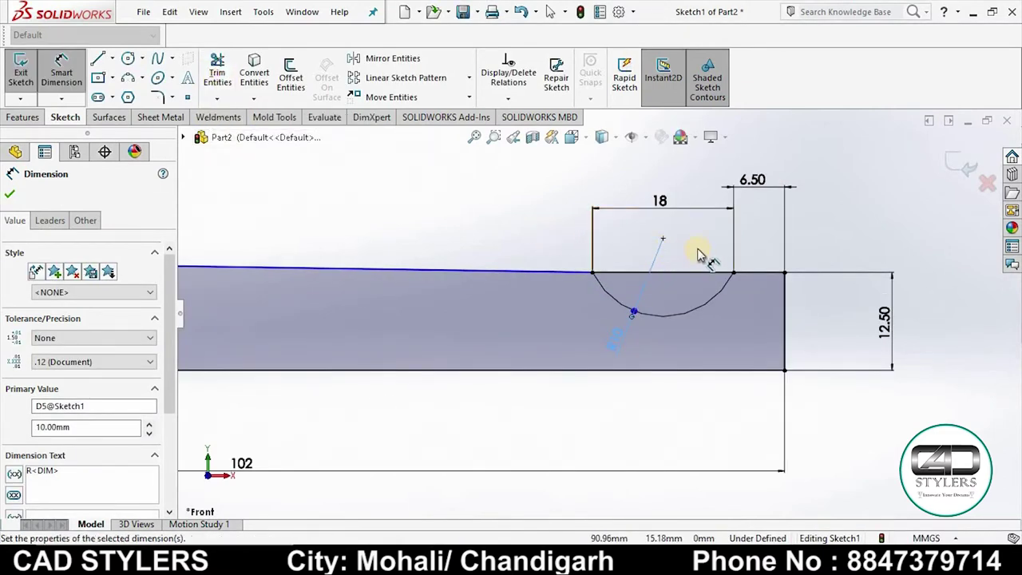
pyautogui.click(688, 275)
# Trim away the top-edge segment inside the R10 notch
pyautogui.click(217, 71)
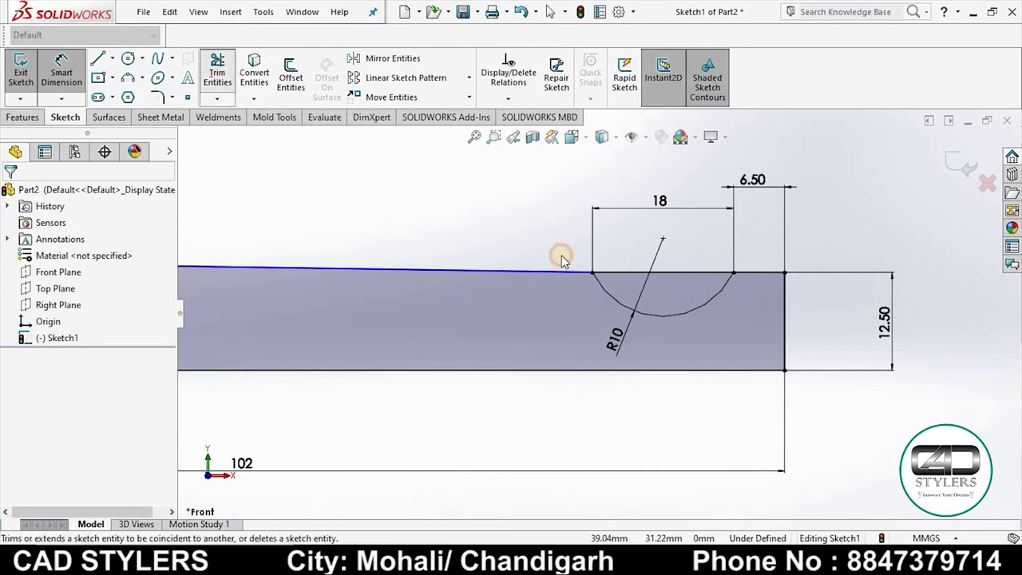
pyautogui.click(681, 259)
pyautogui.scroll(2, 684, 263)
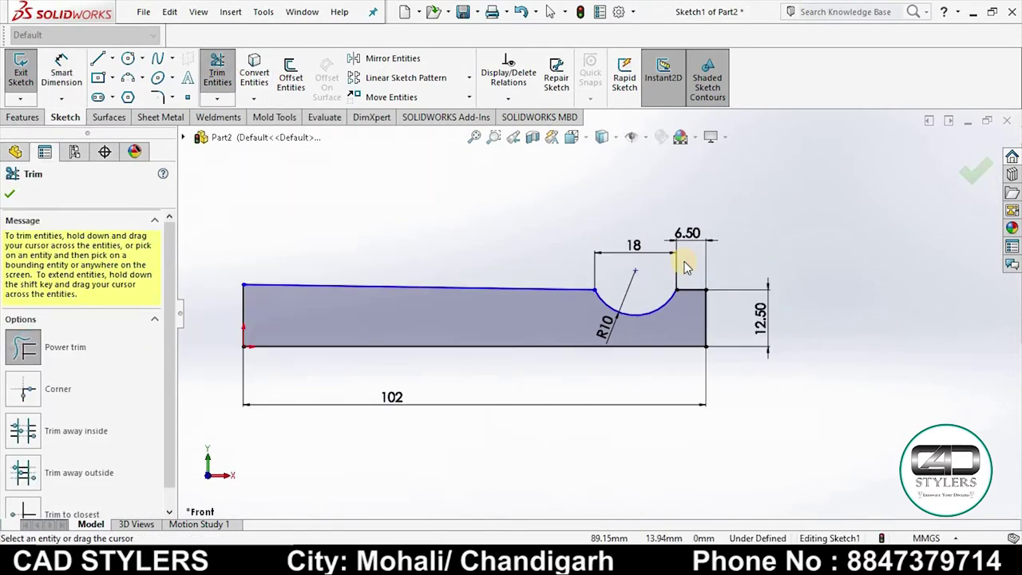
pyautogui.click(14, 194)
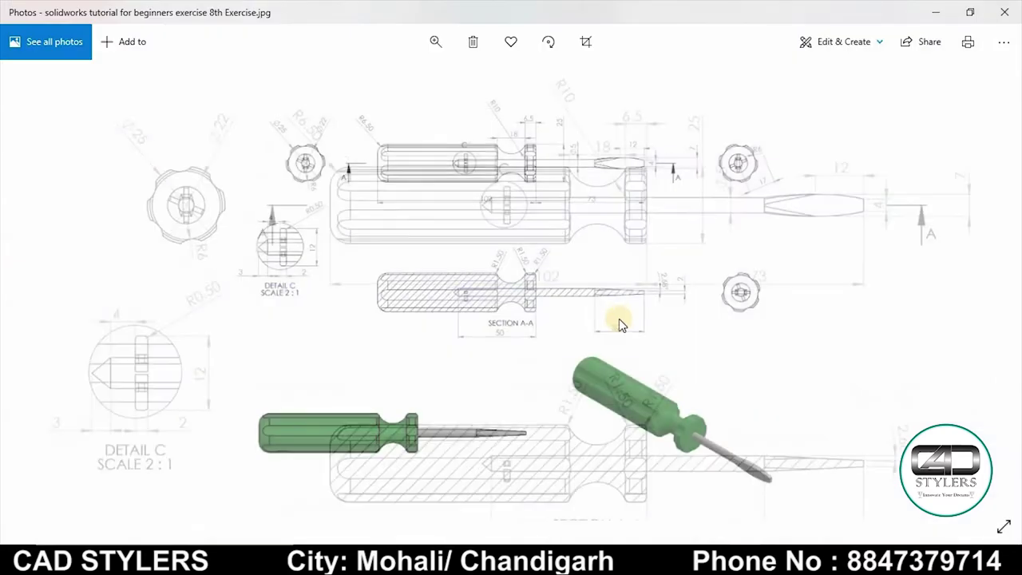
# Zoom into the drawing's top view and section radii, then return to SolidWorks
pyautogui.scroll(2, 550, 289)
pyautogui.scroll(1, 556, 291)
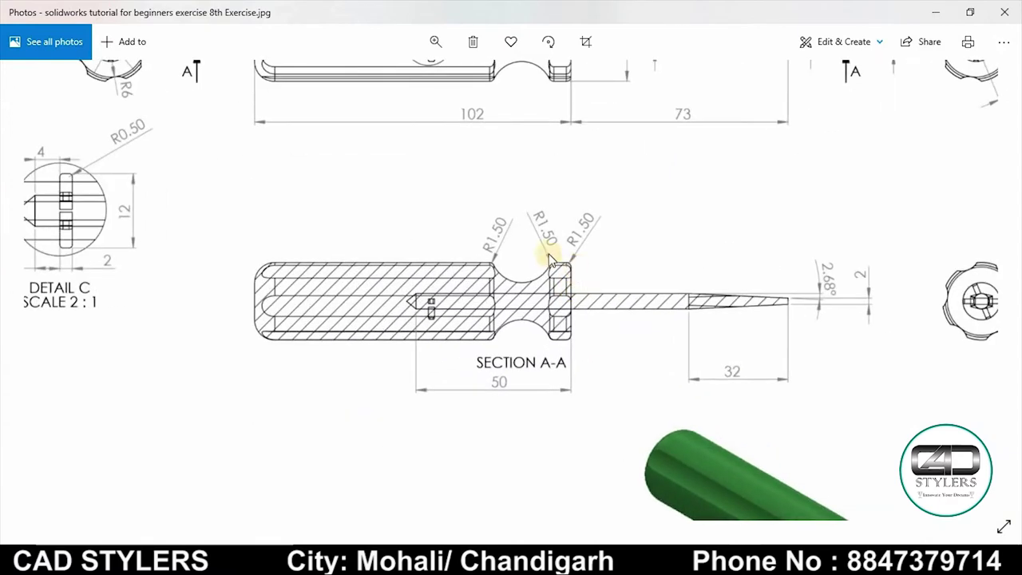
pyautogui.scroll(-1, 551, 403)
pyautogui.scroll(1, 548, 439)
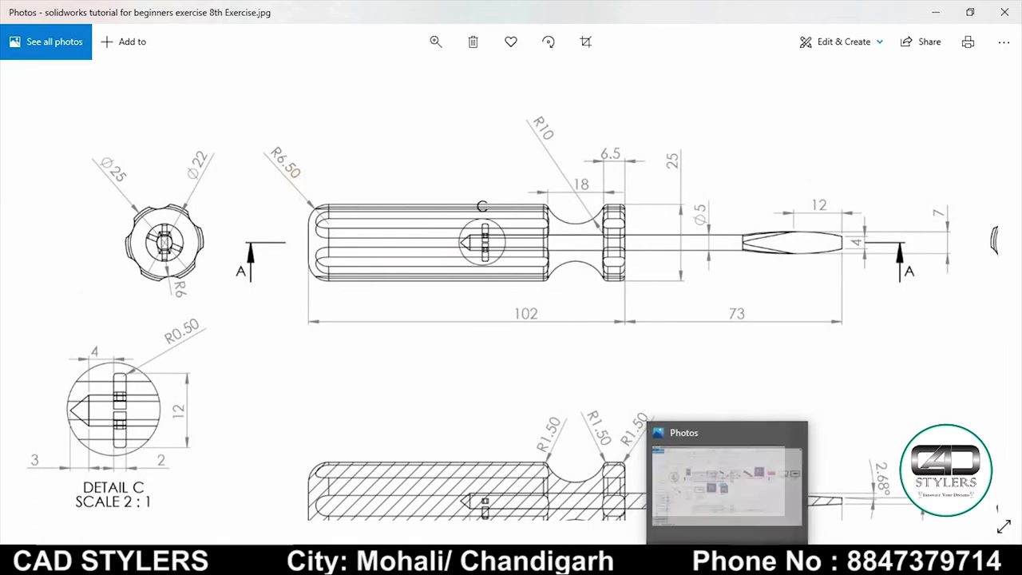
pyautogui.click(703, 562)
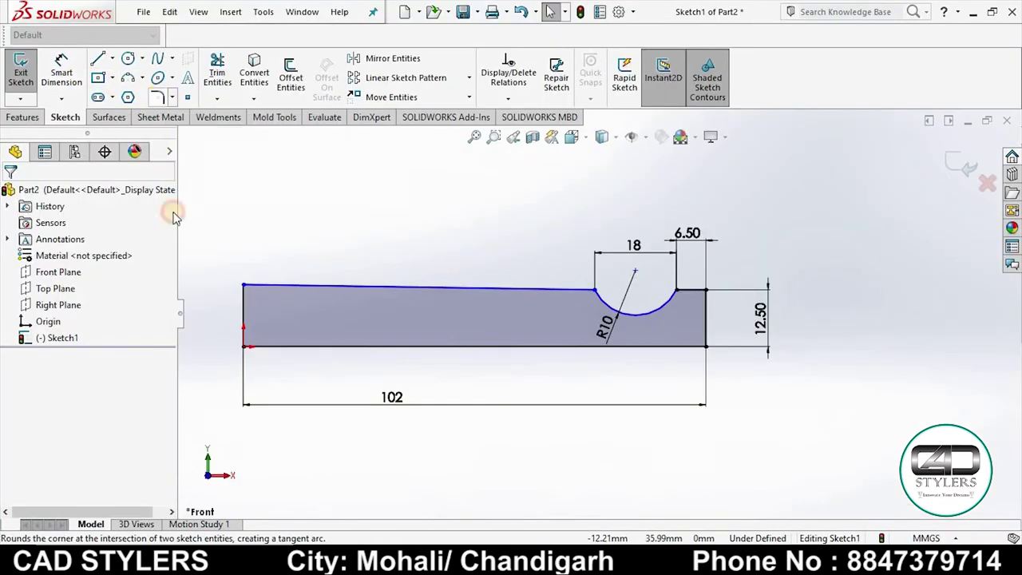
# Round the profile's top-left corner with an R6.50 sketch fillet
pyautogui.click(158, 96)
pyautogui.write('6.5')
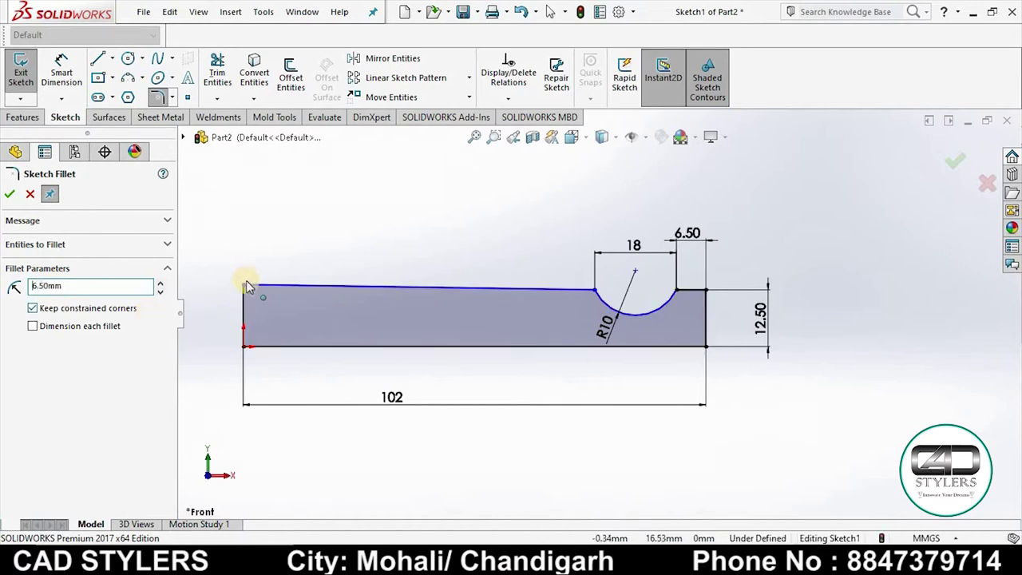
pyautogui.click(244, 285)
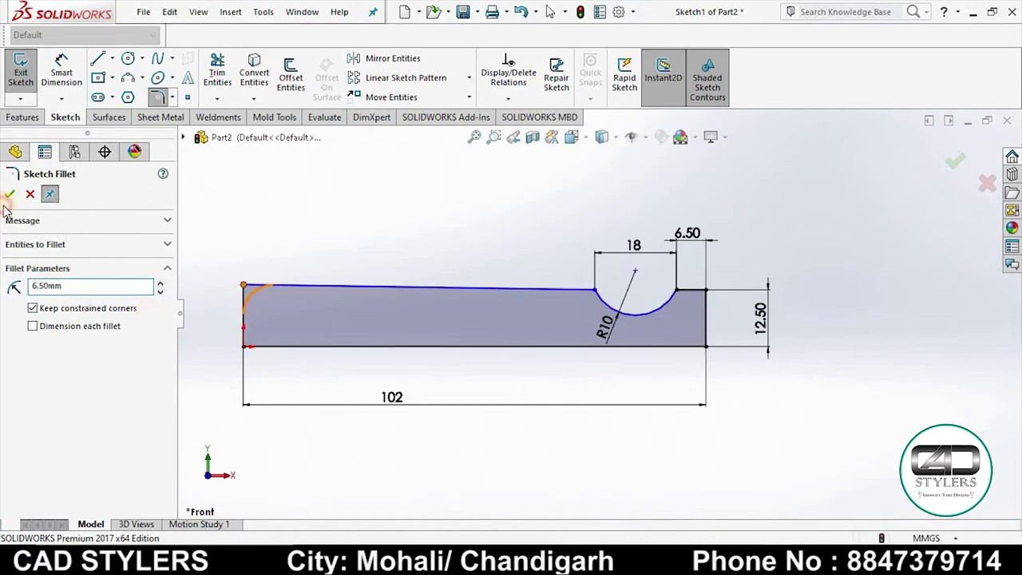
pyautogui.click(9, 195)
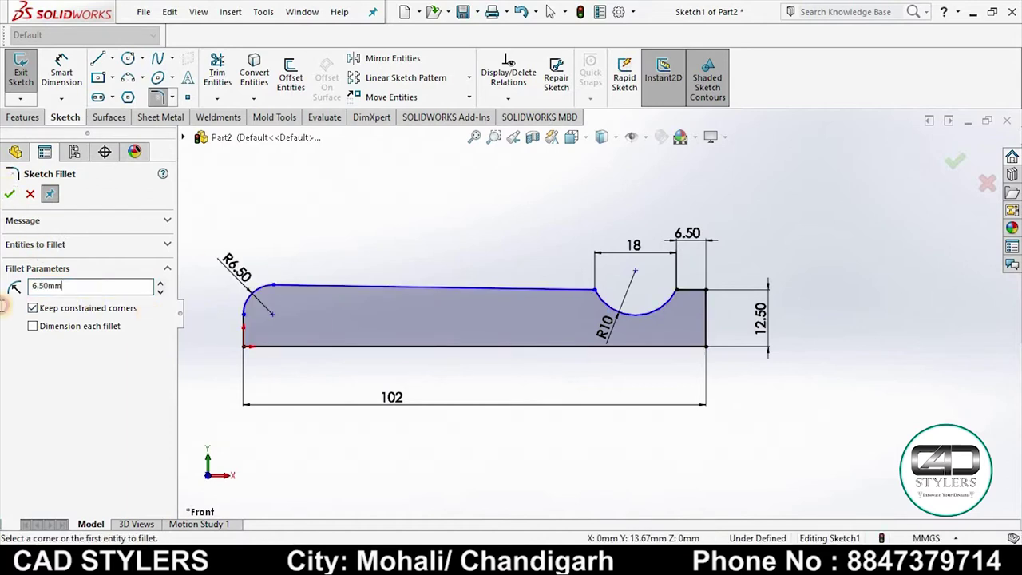
pyautogui.write('15')
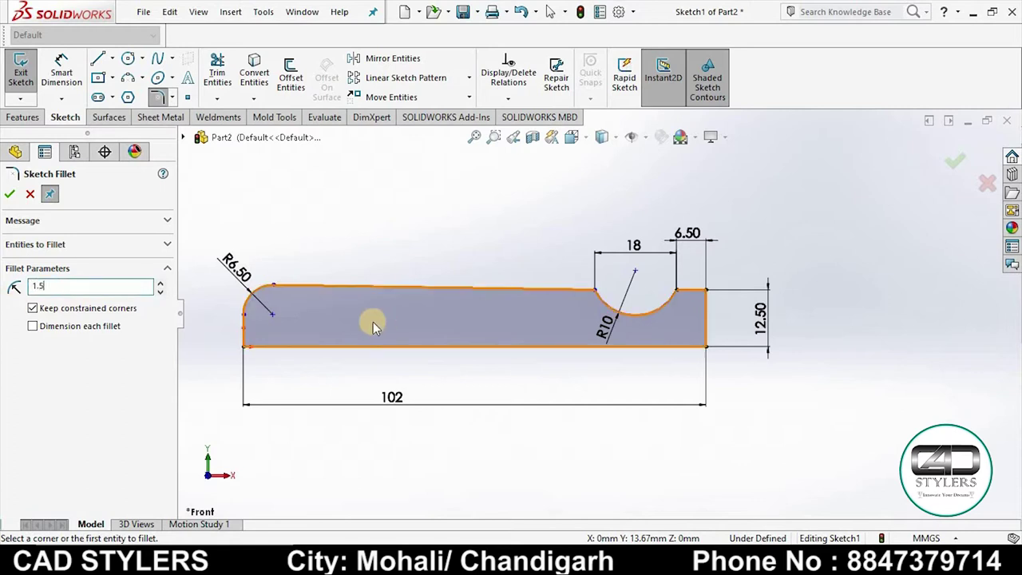
# Fillet both notch corners at R1.50
pyautogui.click(688, 291)
pyautogui.click(613, 299)
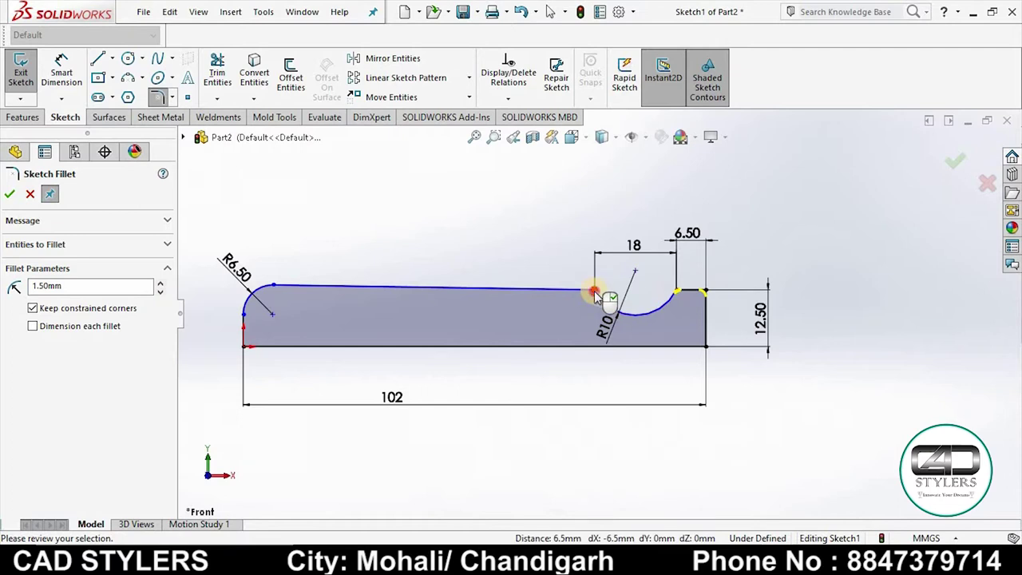
pyautogui.click(9, 194)
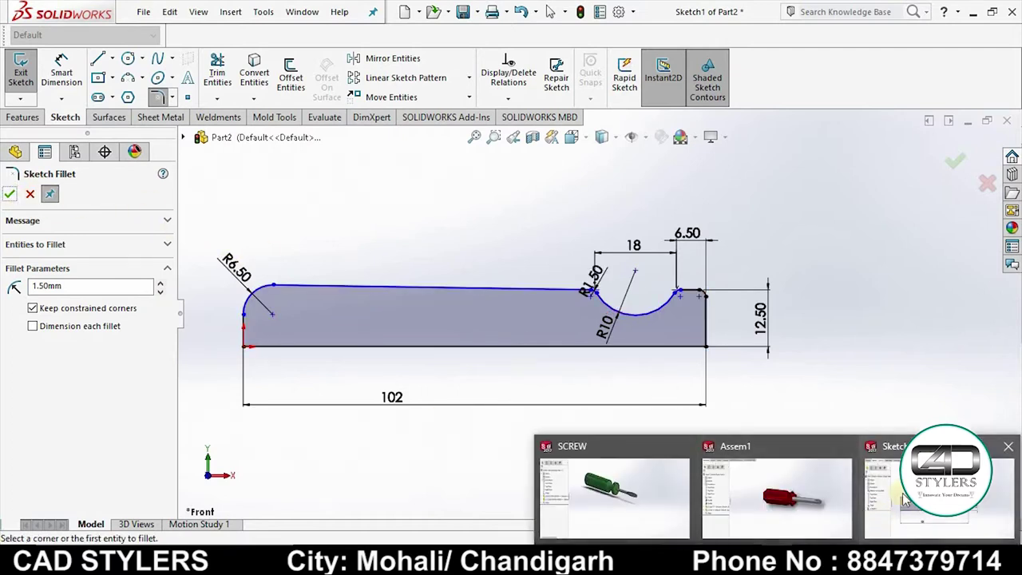
pyautogui.hotkey('alt', 'Tab')
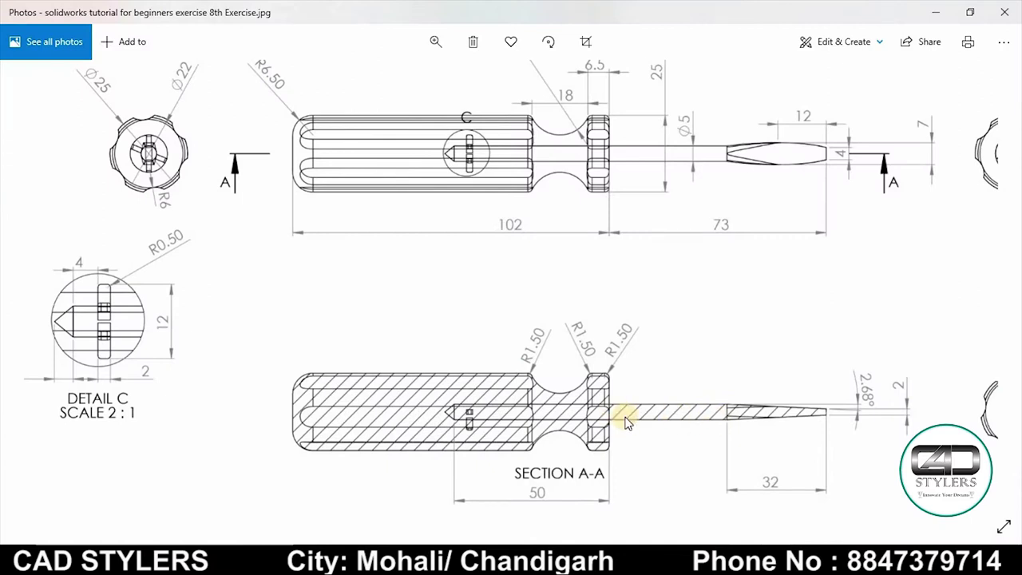
# Zoom and pan the reference drawing to study the top view and Section A-A
pyautogui.scroll(2, 608, 421)
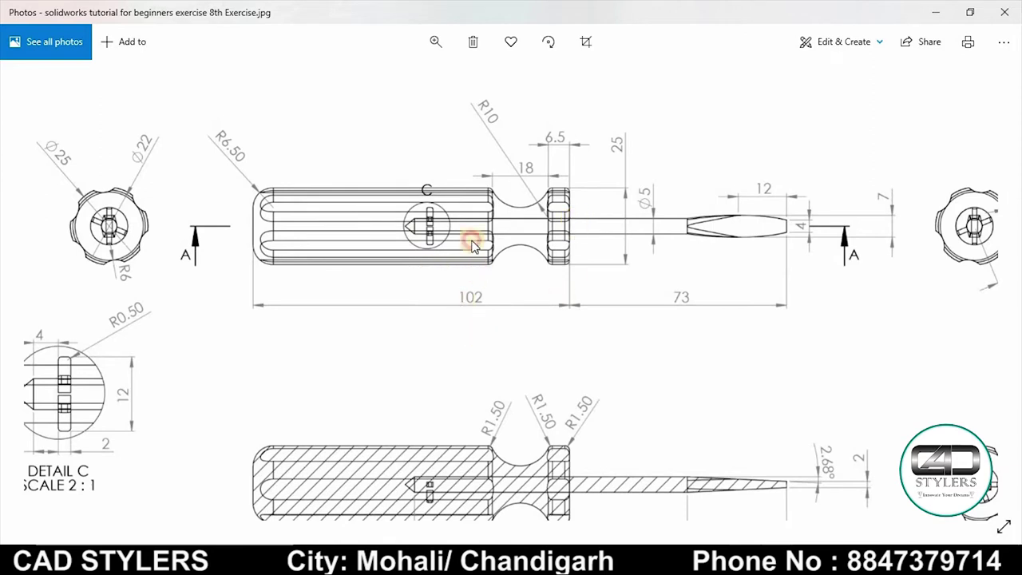
pyautogui.scroll(-4, 467, 224)
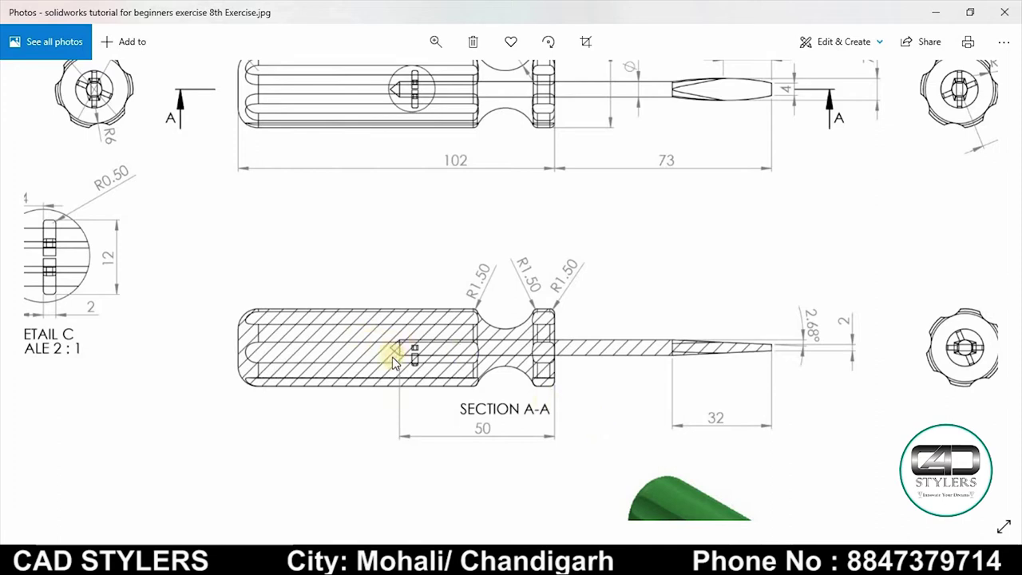
pyautogui.moveTo(387, 353); pyautogui.dragTo(469, 391)
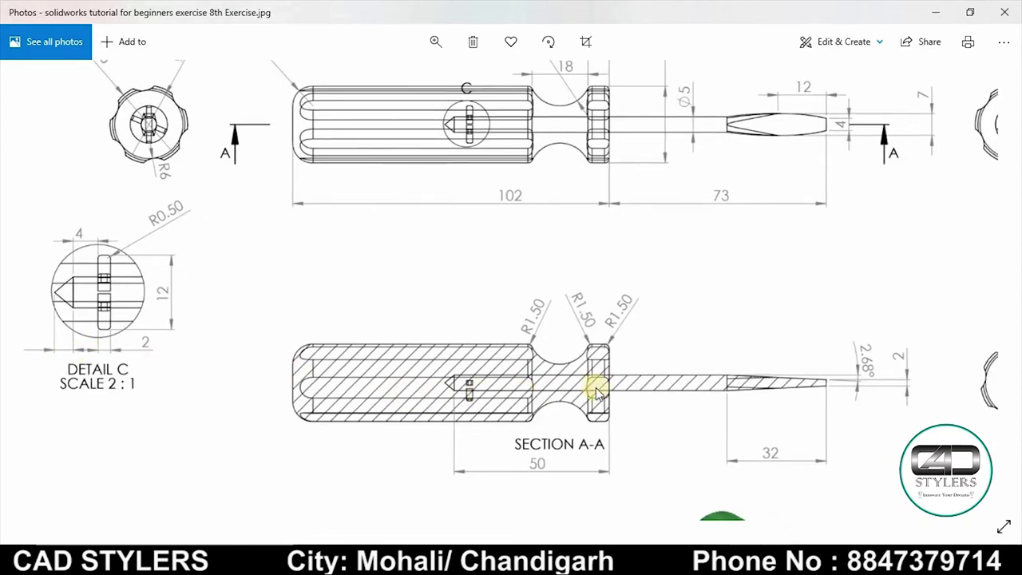
pyautogui.scroll(2, 674, 257)
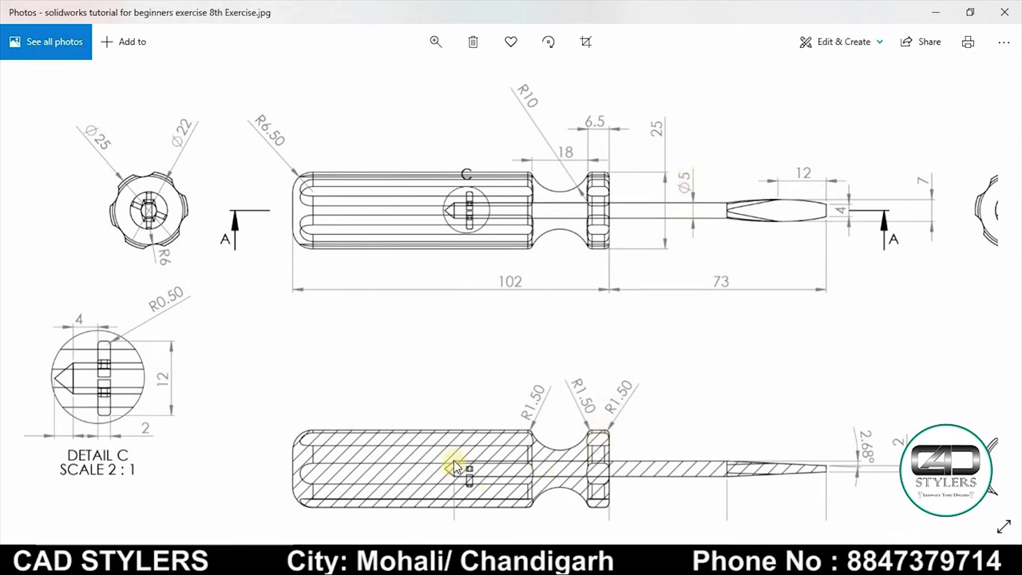
# Draw a horizontal line from the right edge ending in a slope down to the bottom edge
pyautogui.click(930, 486)
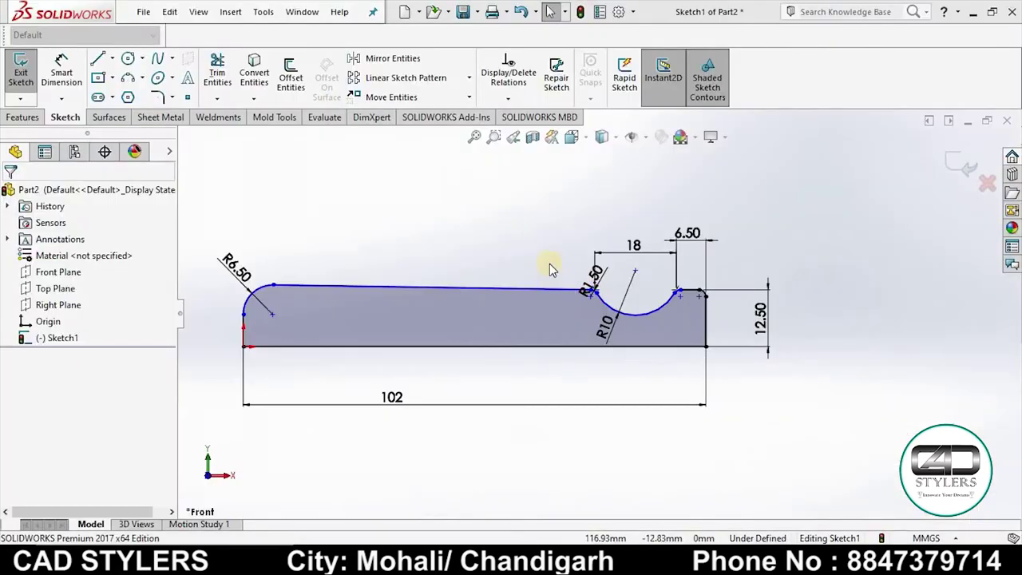
pyautogui.click(98, 59)
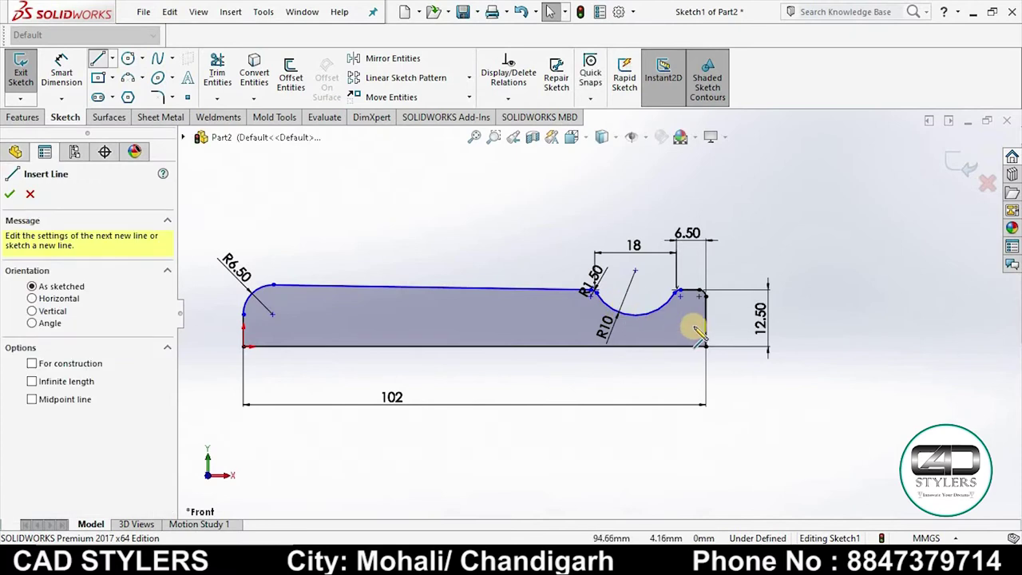
pyautogui.click(705, 321)
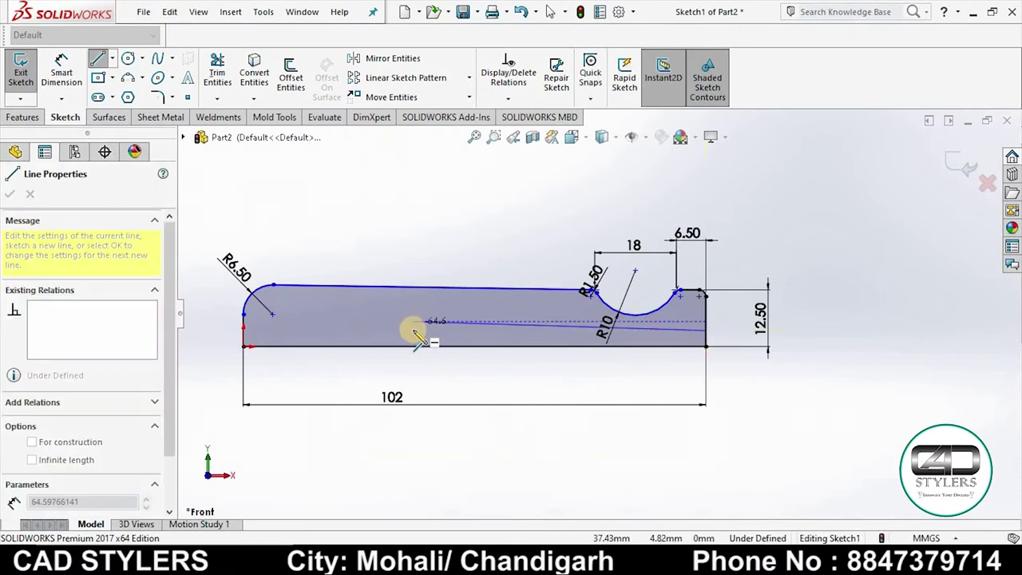
pyautogui.click(413, 330)
pyautogui.click(402, 345)
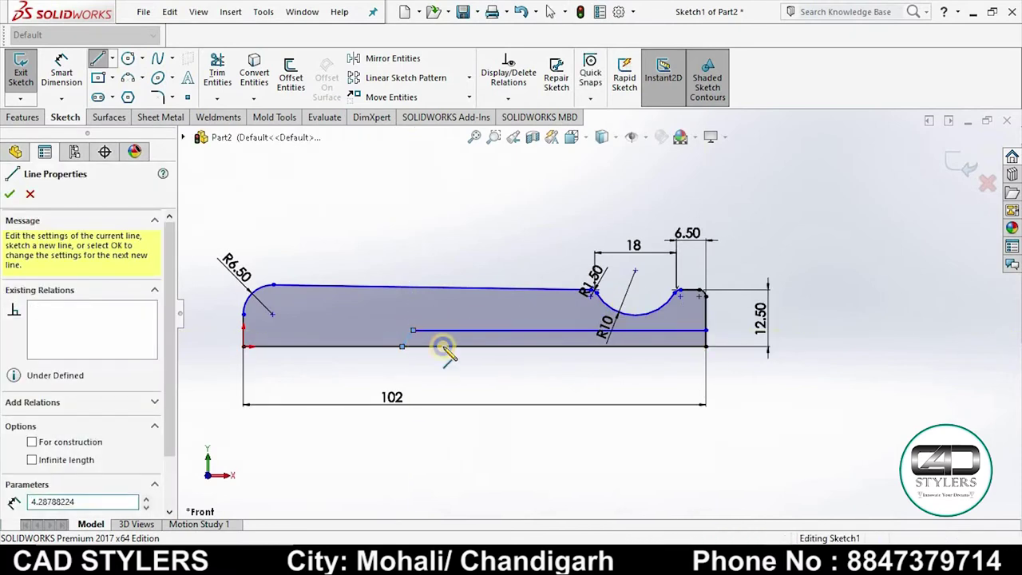
pyautogui.rightClick(402, 347)
pyautogui.click(410, 359)
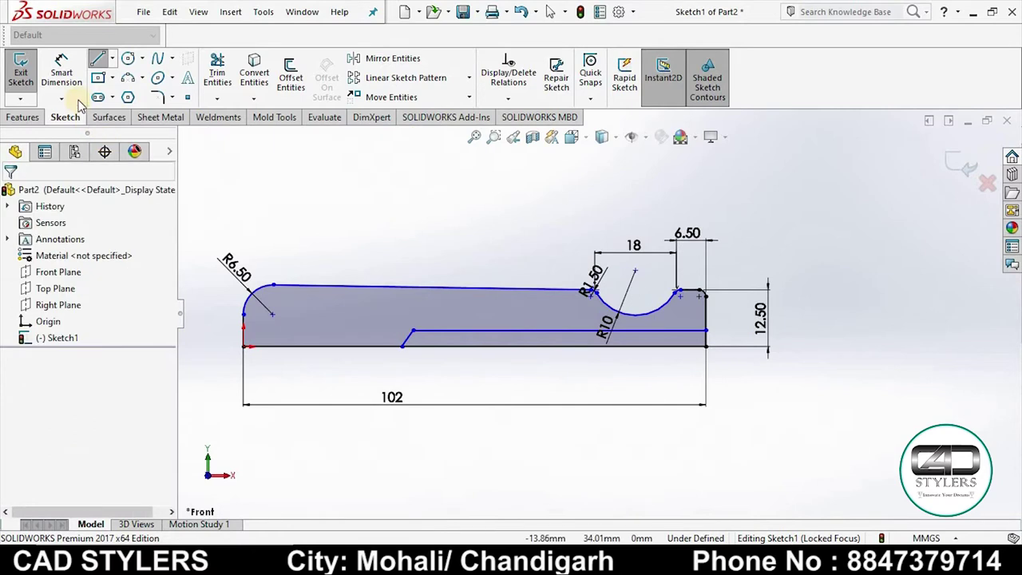
# Dimension the step line: 50 mm long, 3 mm slope, 2.5 mm above the bottom edge
pyautogui.click(480, 331)
pyautogui.click(481, 379)
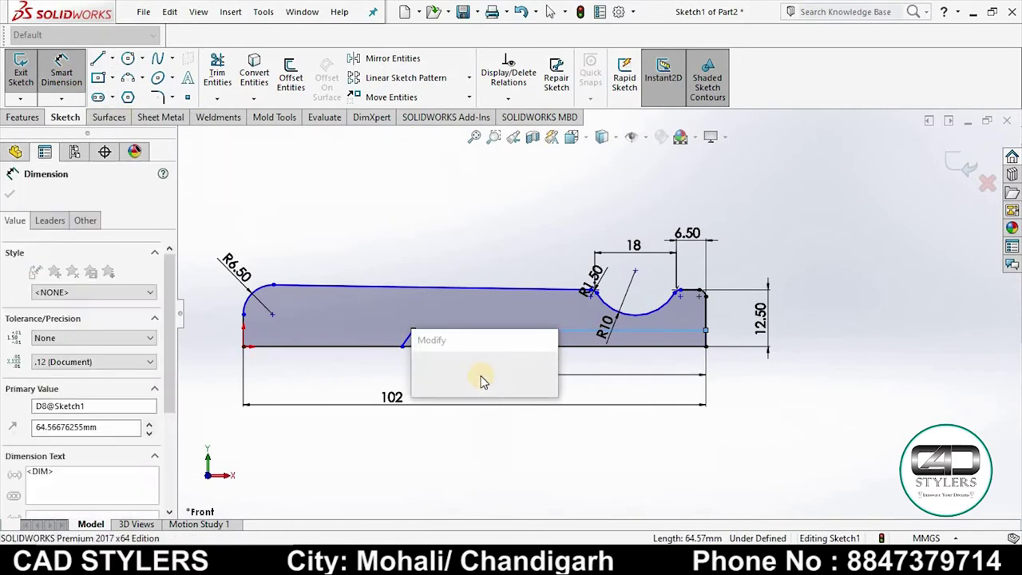
pyautogui.write('50')
pyautogui.press('Return')
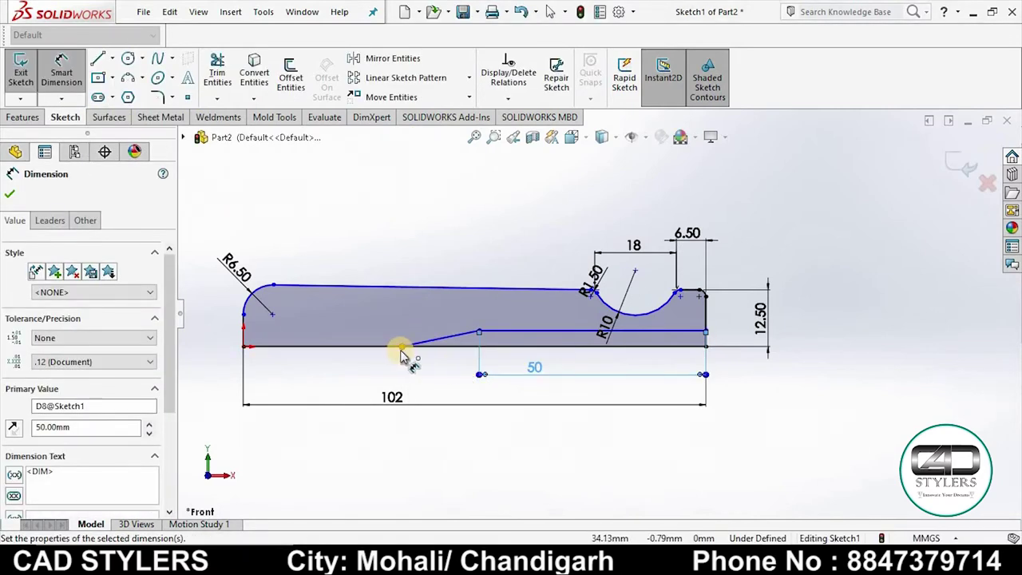
pyautogui.click(402, 346)
pyautogui.click(448, 319)
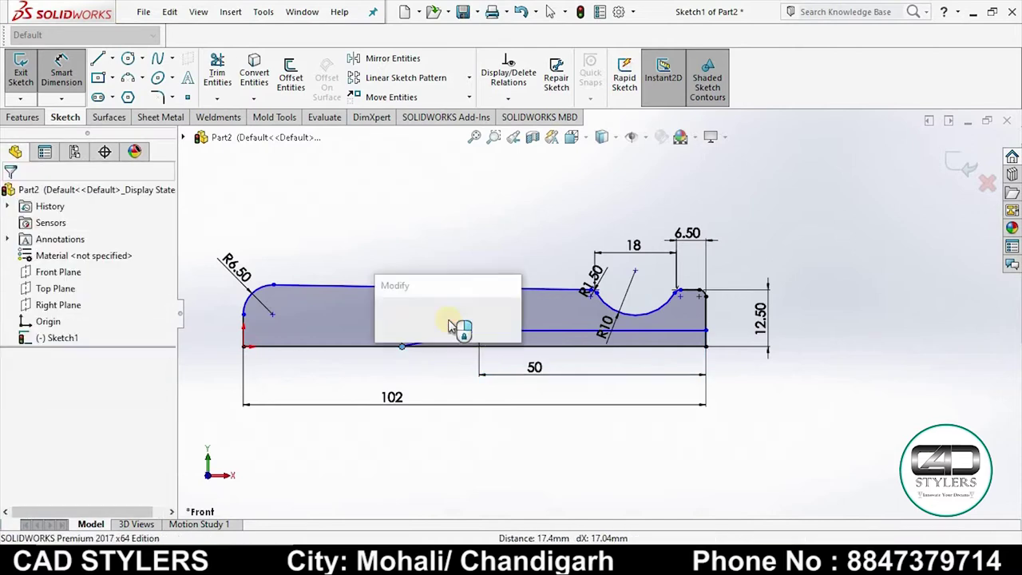
pyautogui.write('3')
pyautogui.press('Return')
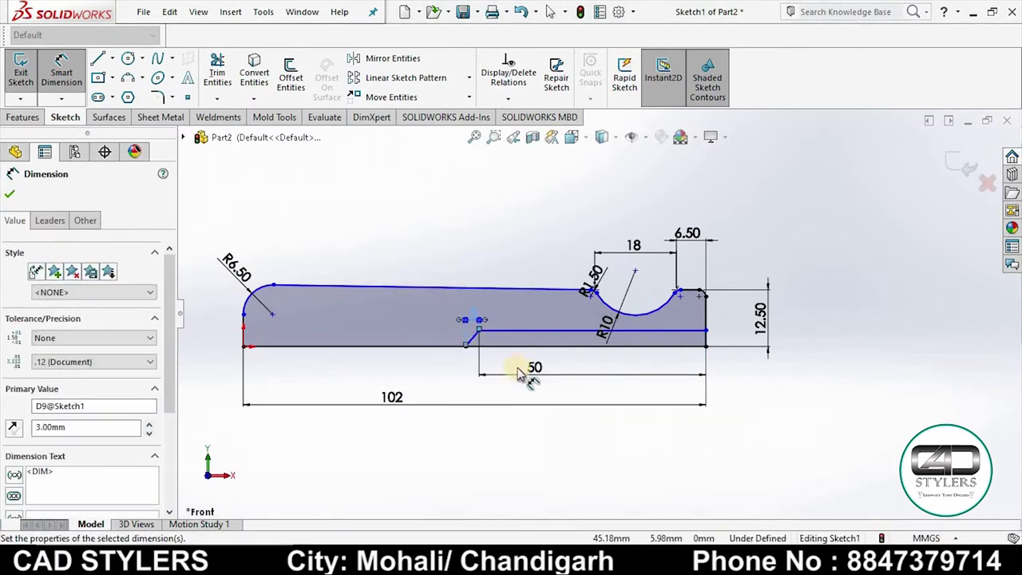
pyautogui.scroll(-2, 517, 373)
pyautogui.click(562, 309)
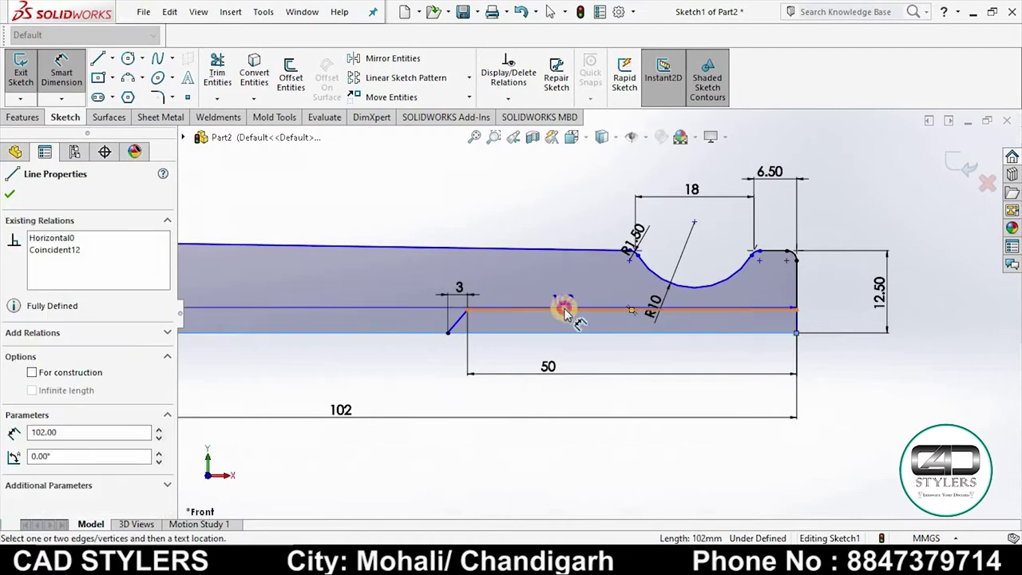
pyautogui.click(597, 334)
pyautogui.click(597, 341)
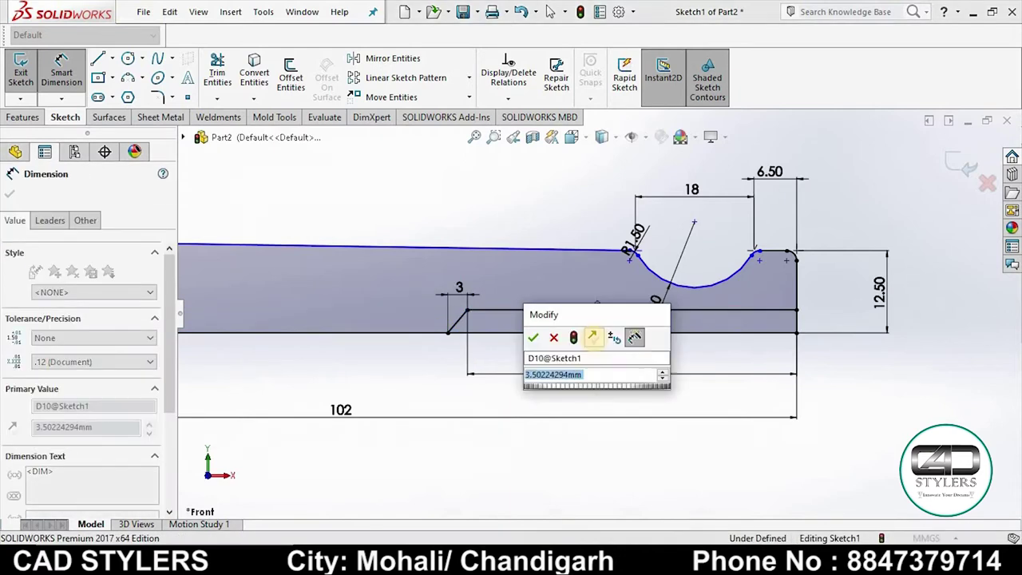
pyautogui.write('2.5')
pyautogui.press('Return')
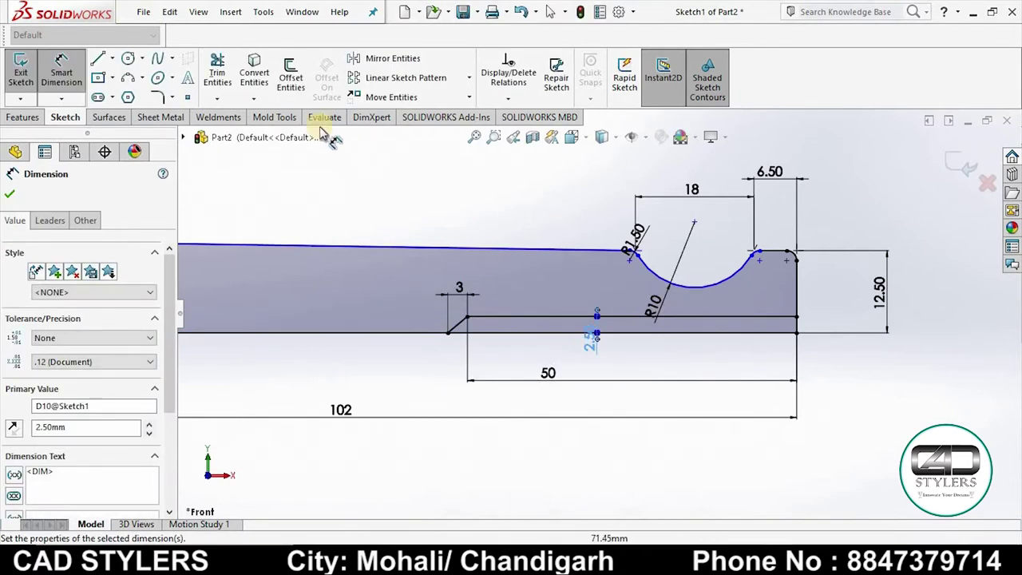
pyautogui.click(760, 320)
# Trim away the bottom edge segment beneath the step and fit the sketch in view
pyautogui.moveTo(760, 319); pyautogui.dragTo(818, 329, button='right')
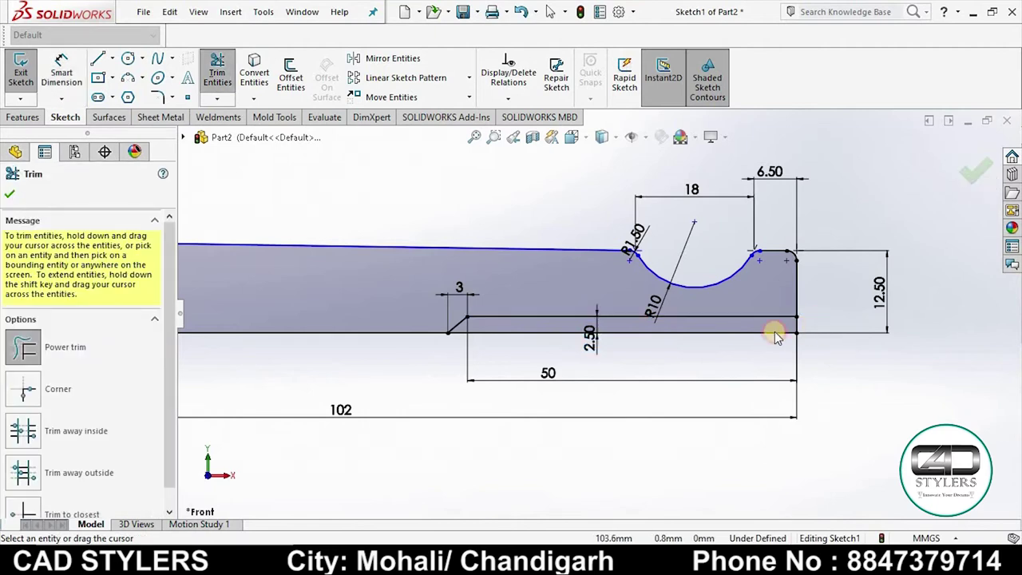
pyautogui.moveTo(774, 335); pyautogui.dragTo(756, 339)
pyautogui.press('f')
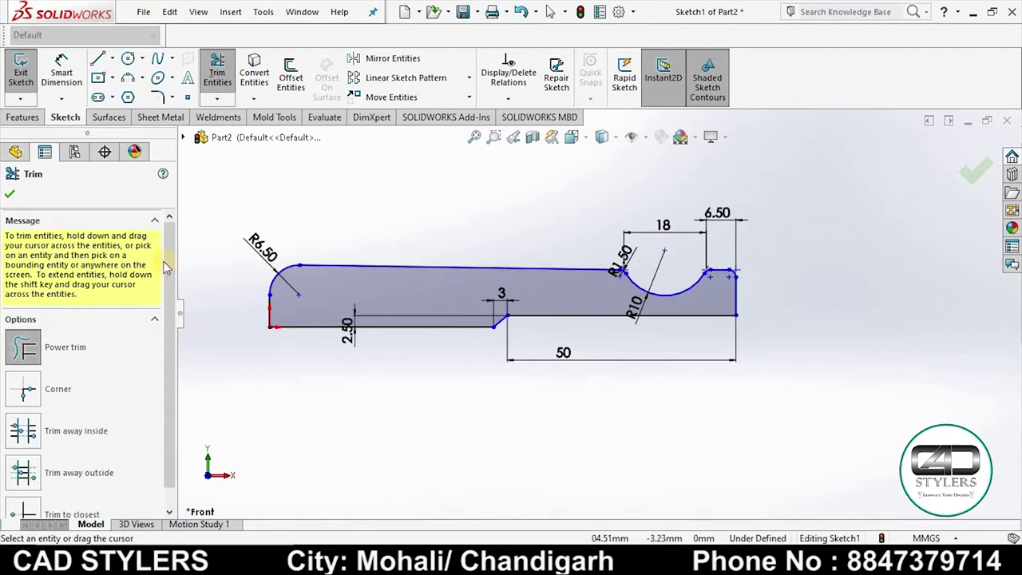
pyautogui.click(10, 197)
# Revolve Sketch1 a full 360° into the solid handle Revolve1
pyautogui.click(957, 174)
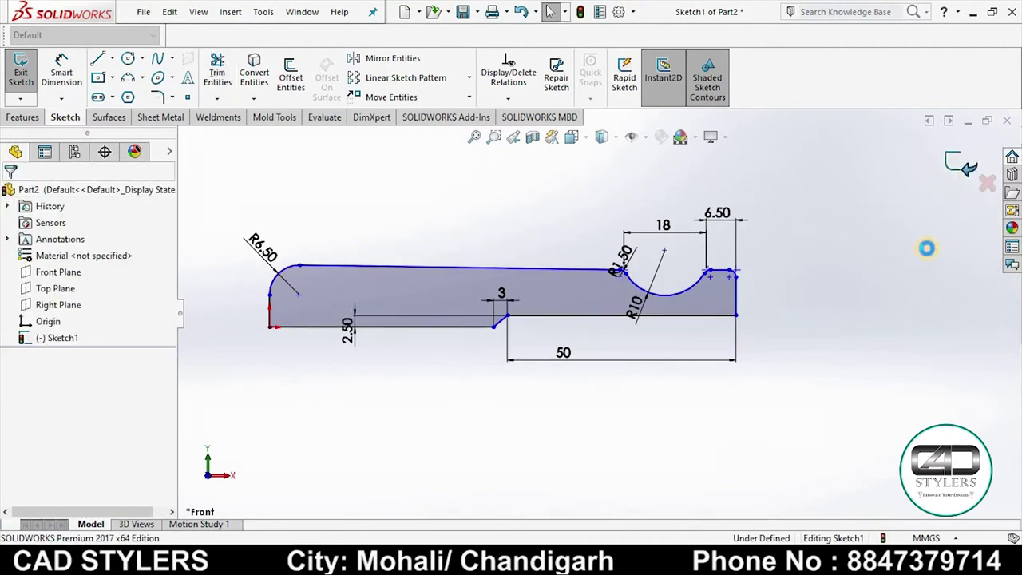
pyautogui.click(71, 337)
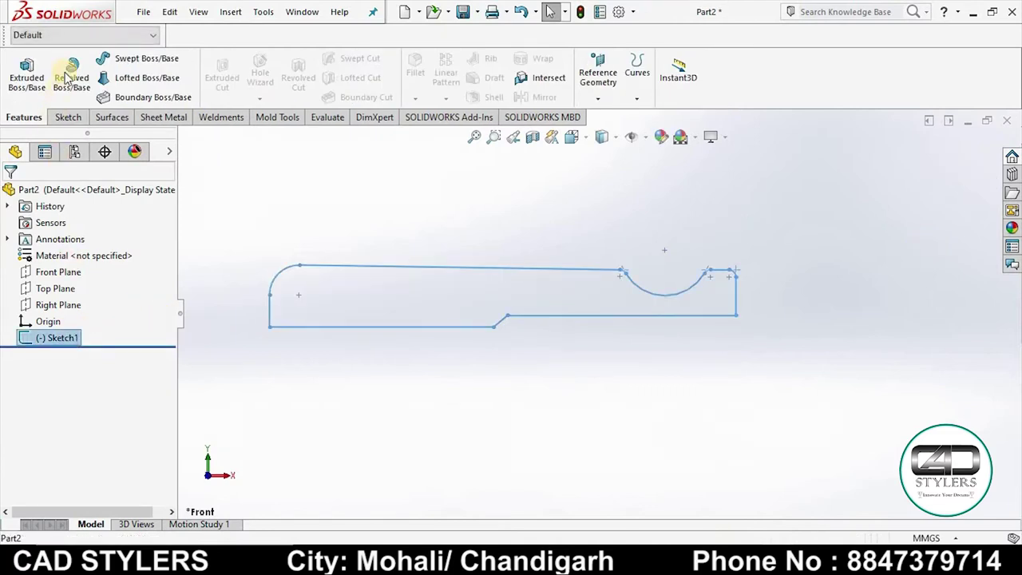
pyautogui.click(72, 76)
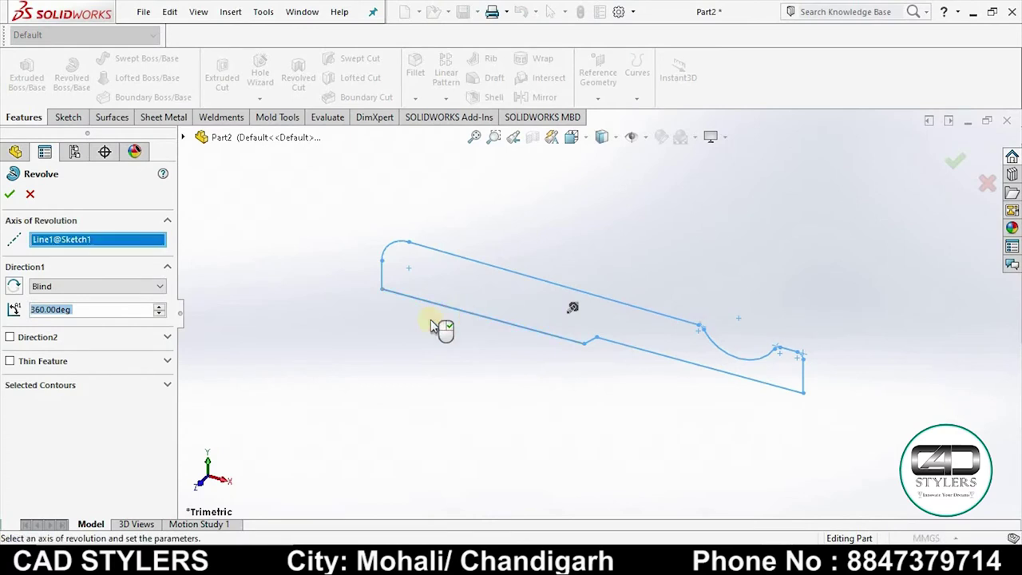
pyautogui.click(11, 195)
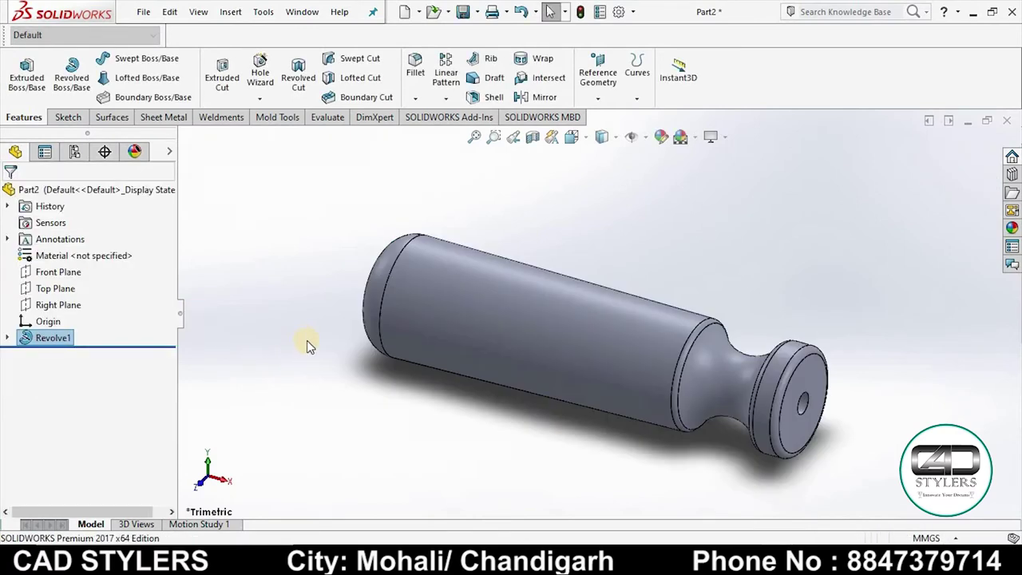
# Inspect the handle's bore in Wireframe, then restore Shaded With Edges
pyautogui.moveTo(307, 341)
pyautogui.mouseDown(button='middle')
pyautogui.moveTo(250, 308)
pyautogui.moveTo(323, 305)
pyautogui.mouseUp(button='middle')
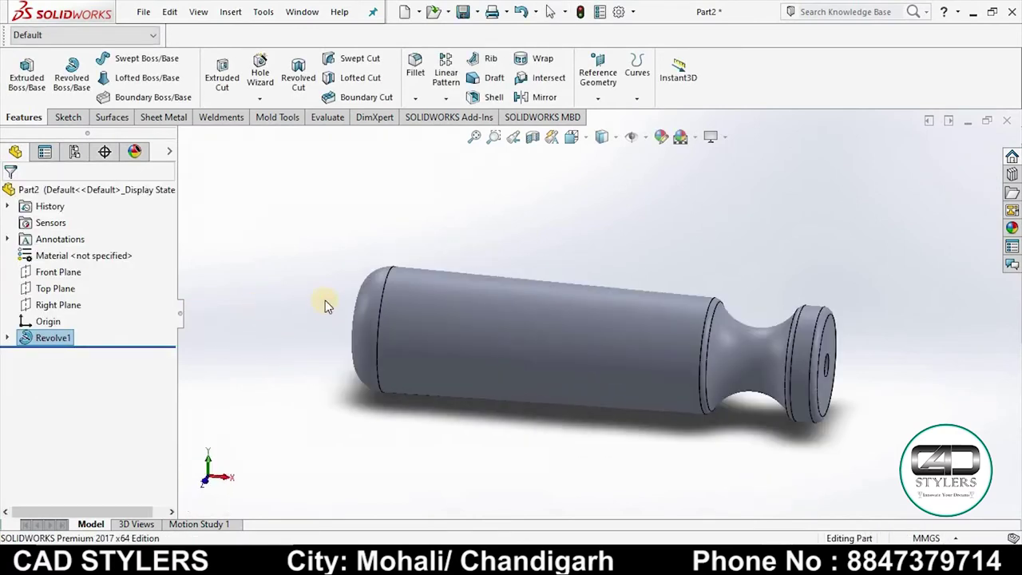
pyautogui.click(612, 137)
pyautogui.click(603, 240)
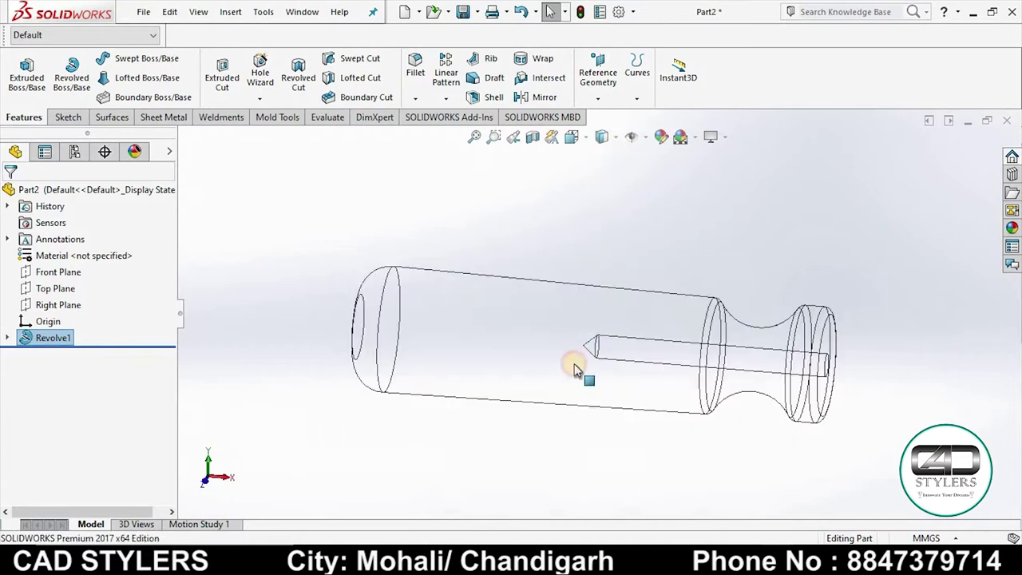
pyautogui.moveTo(573, 368); pyautogui.dragTo(603, 348, button='middle')
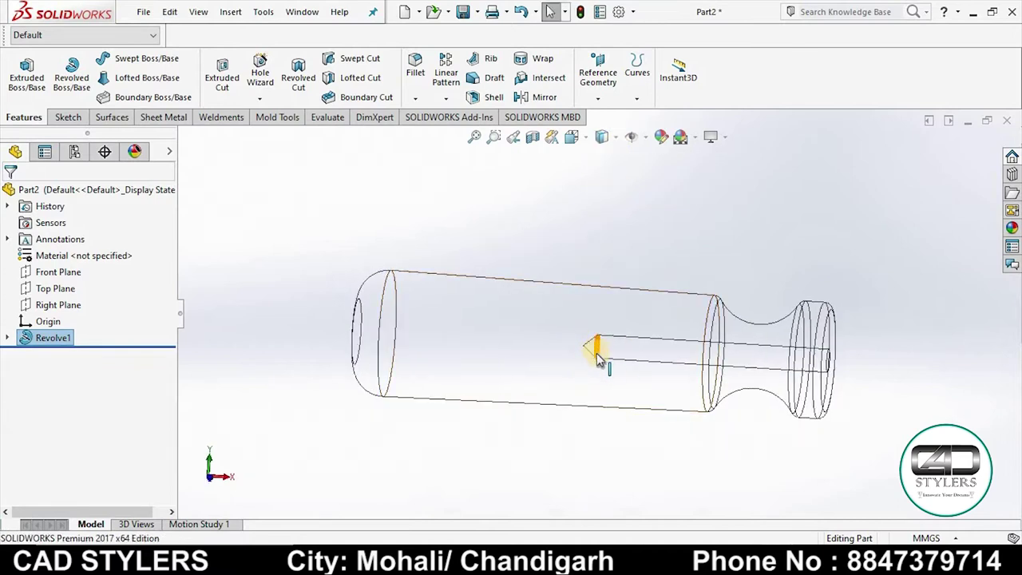
pyautogui.click(603, 137)
pyautogui.click(602, 164)
pyautogui.moveTo(596, 322); pyautogui.dragTo(688, 447, button='middle')
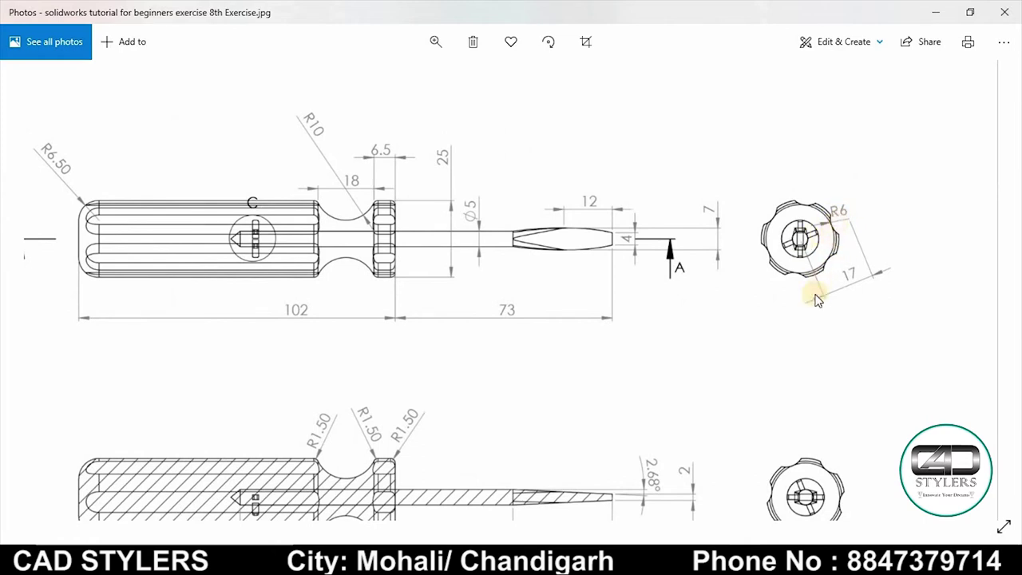
# Start a new sketch on the handle's end face, viewed normal to it
pyautogui.click(918, 487)
pyautogui.moveTo(748, 548)
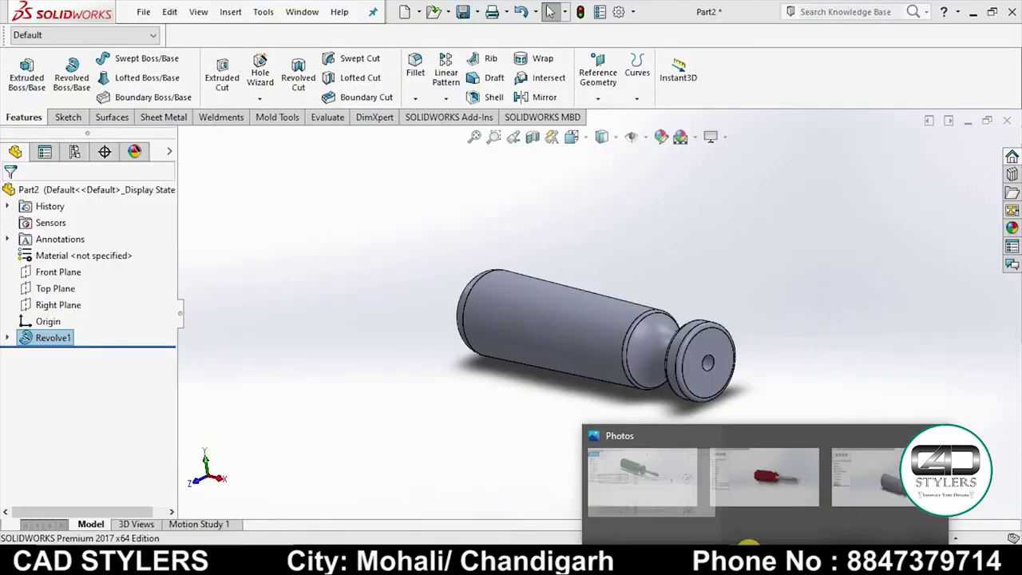
pyautogui.rightClick(751, 347)
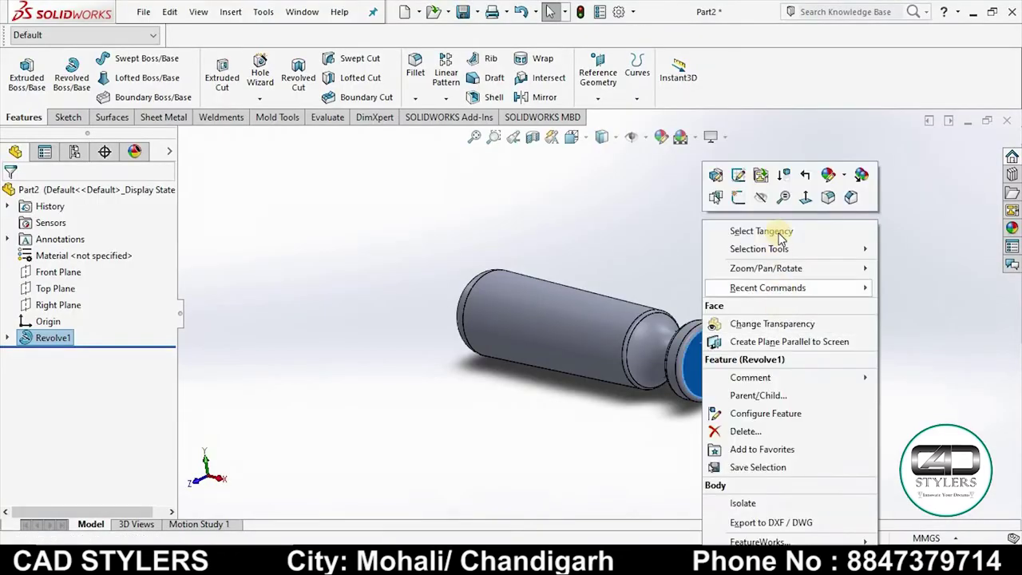
pyautogui.click(793, 202)
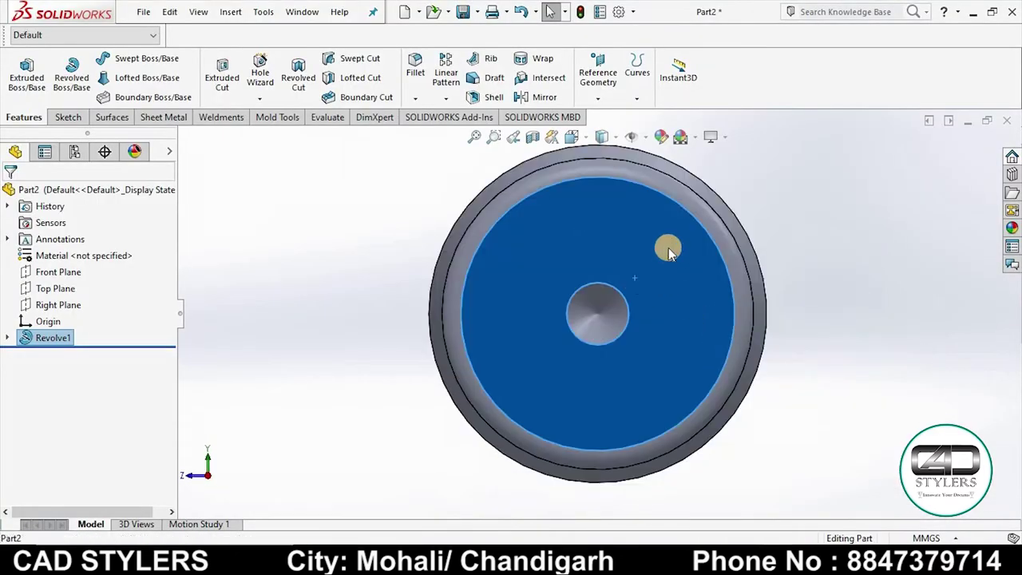
pyautogui.rightClick(668, 247)
pyautogui.click(663, 198)
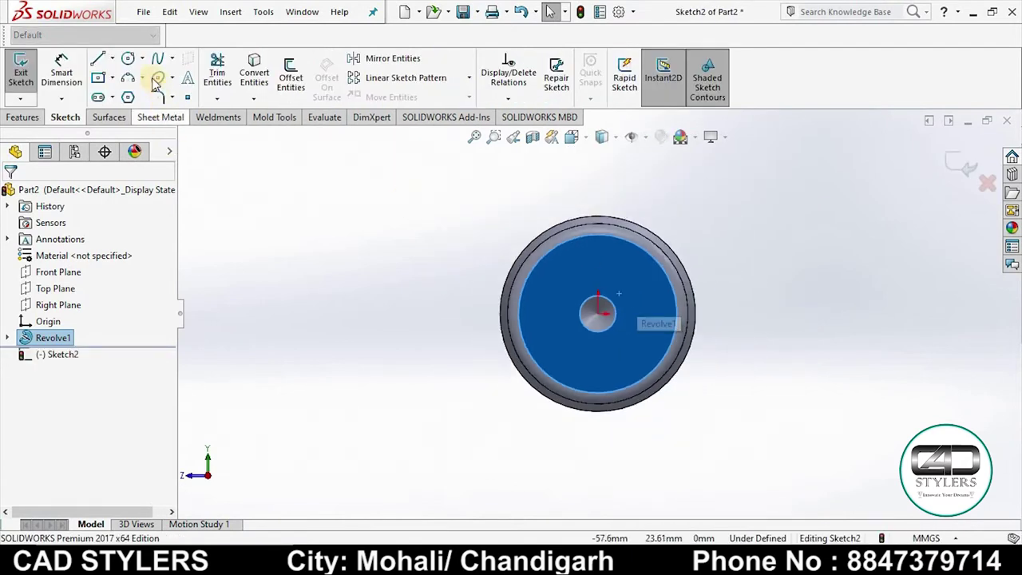
# Draw a circle beside the centre and dimension its diameter 12 mm
pyautogui.click(128, 59)
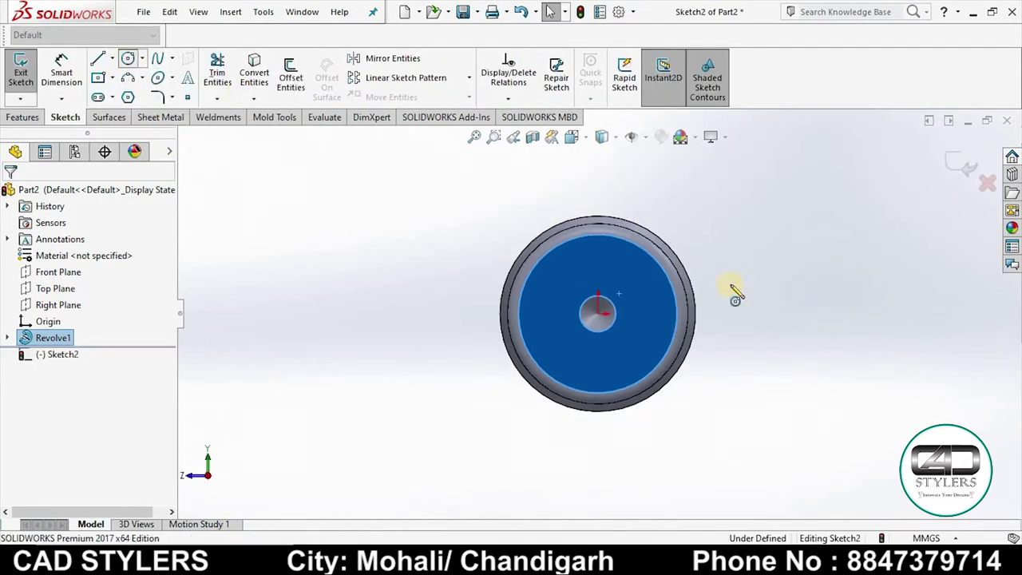
pyautogui.click(787, 314)
pyautogui.click(787, 258)
pyautogui.rightClick(802, 259)
pyautogui.click(810, 267)
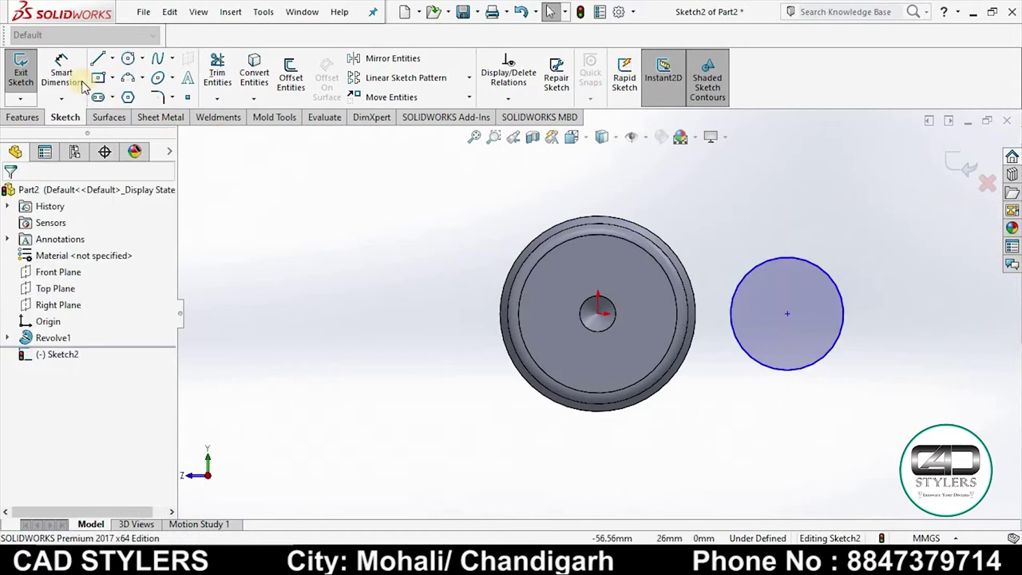
pyautogui.click(64, 77)
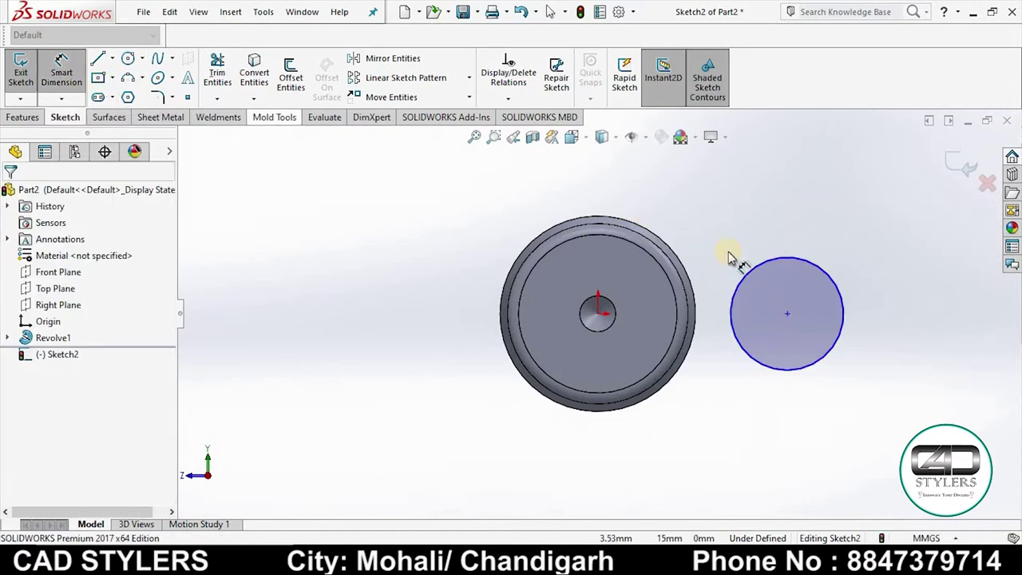
pyautogui.click(772, 265)
pyautogui.click(787, 217)
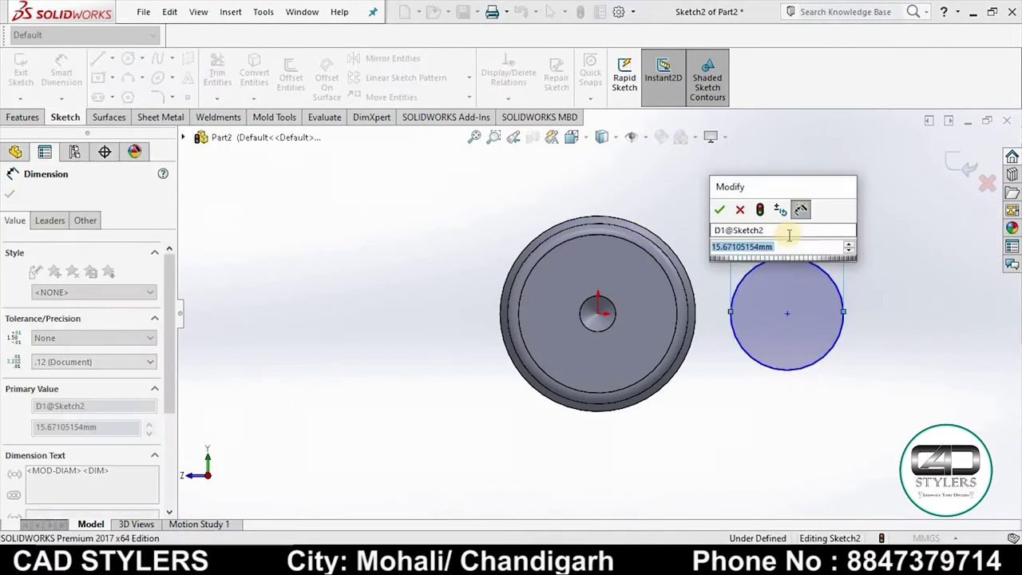
pyautogui.write('12')
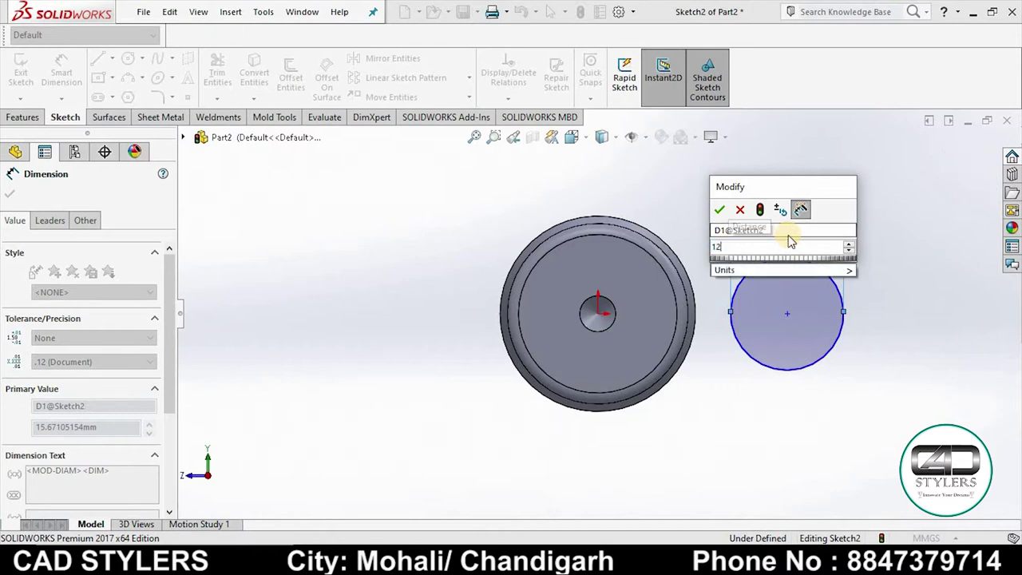
pyautogui.press('Return')
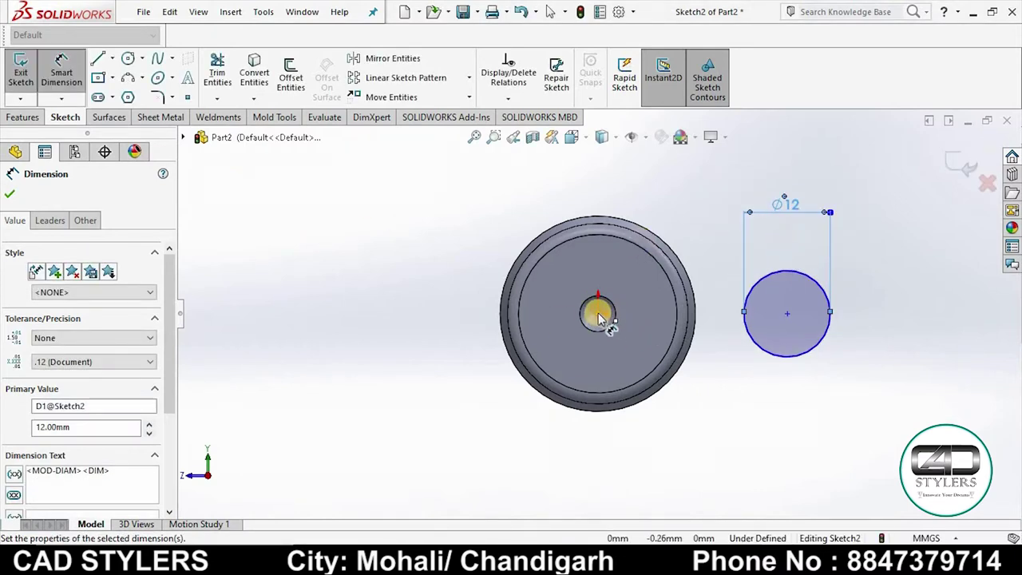
# Dimension the circle centre 17 mm from the part centre, then check the reference drawing
pyautogui.click(786, 316)
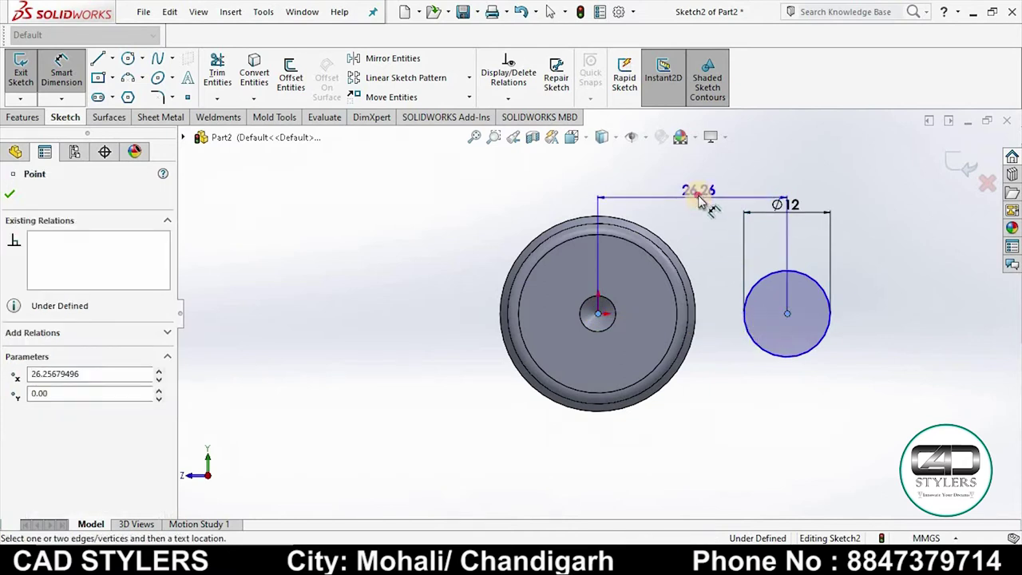
pyautogui.click(702, 200)
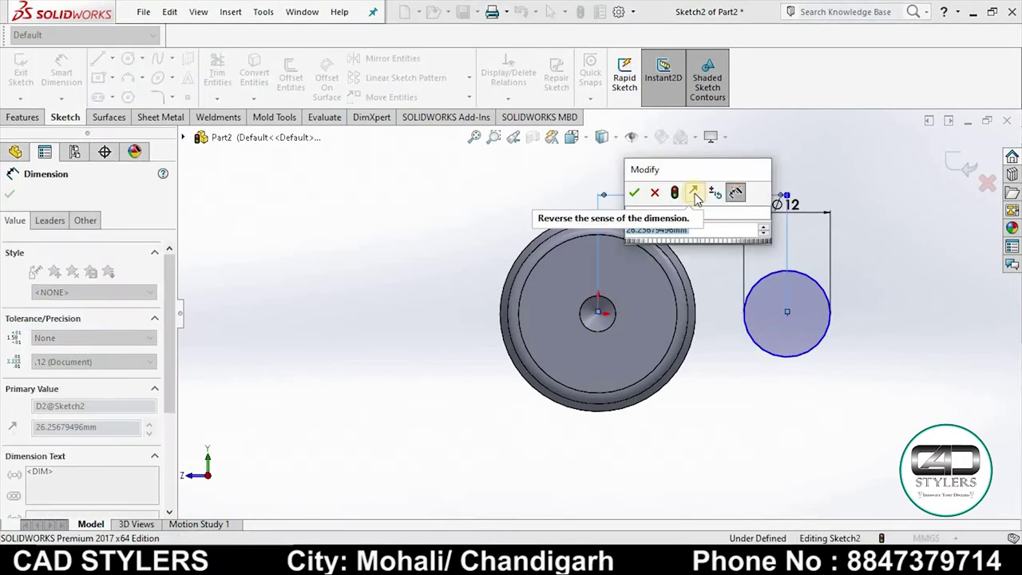
pyautogui.write('17')
pyautogui.press('Return')
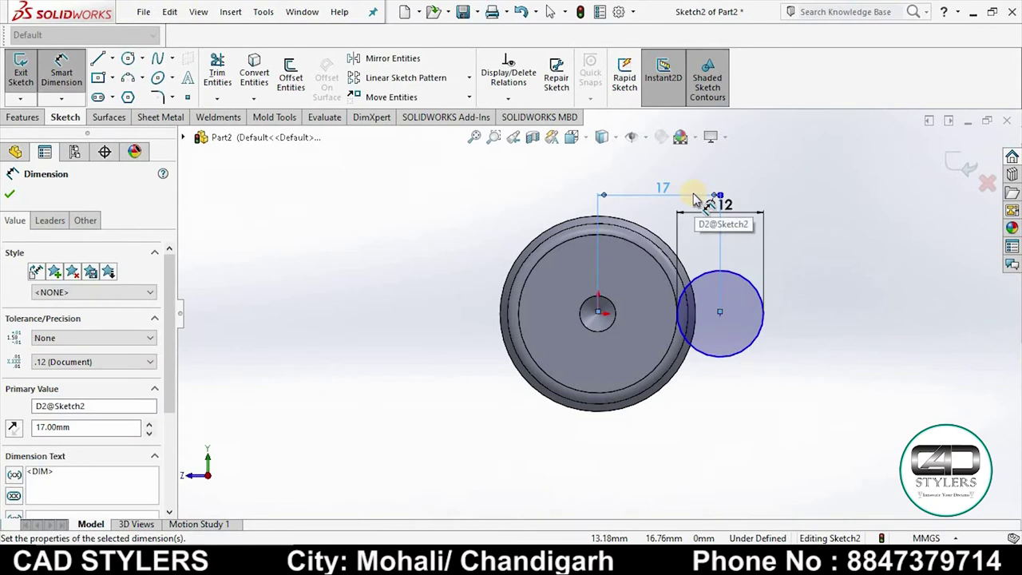
pyautogui.click(335, 289)
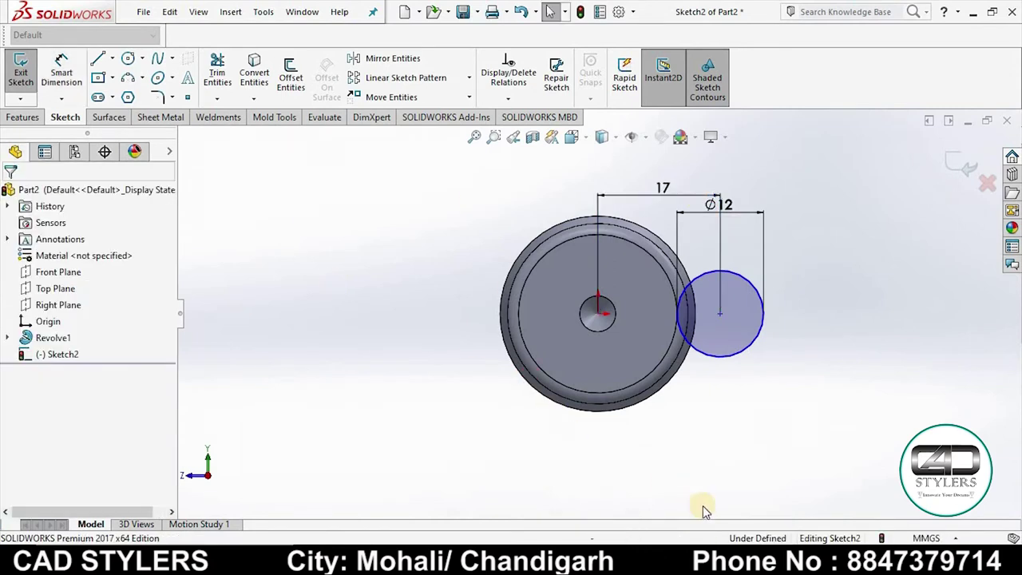
pyautogui.click(725, 563)
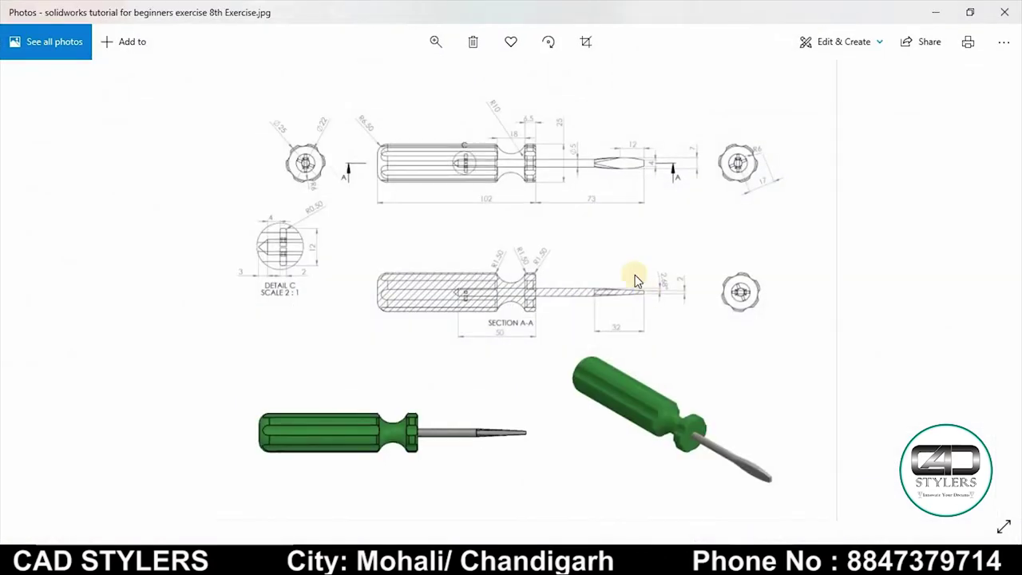
pyautogui.scroll(2, 778, 191)
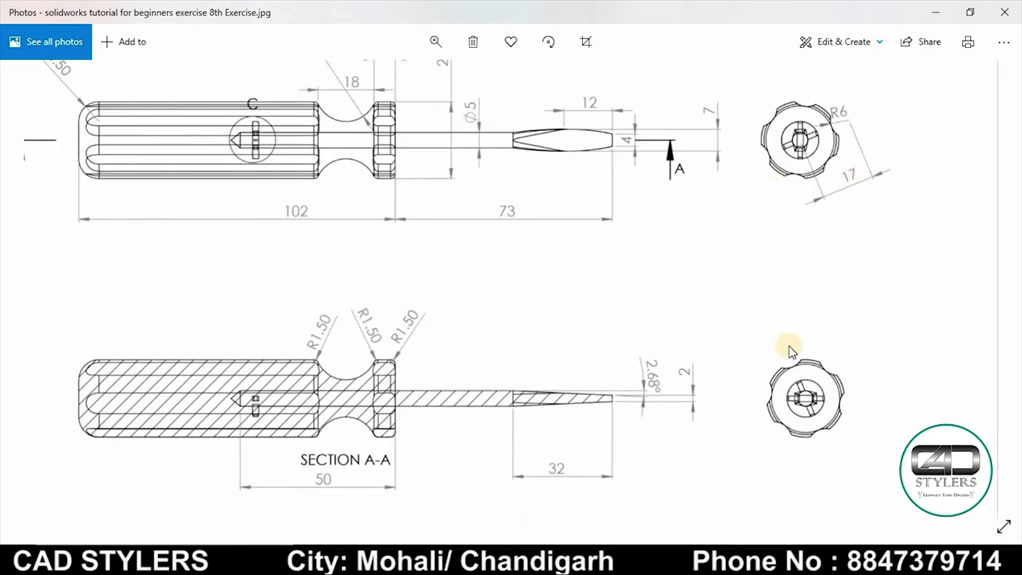
pyautogui.click(725, 563)
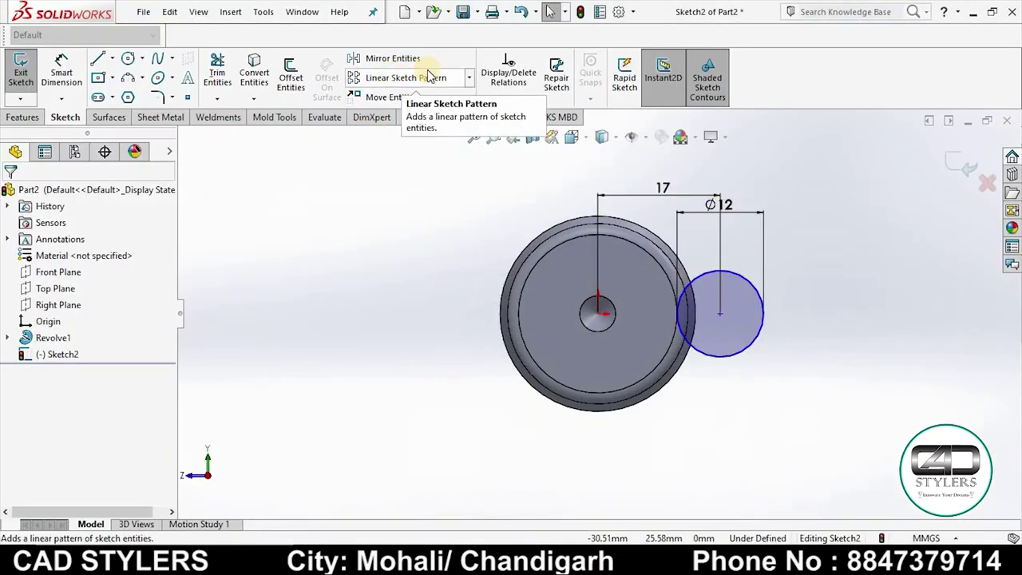
# Circularly pattern the 12 mm circle into six evenly spaced instances and exit the sketch
pyautogui.click(469, 78)
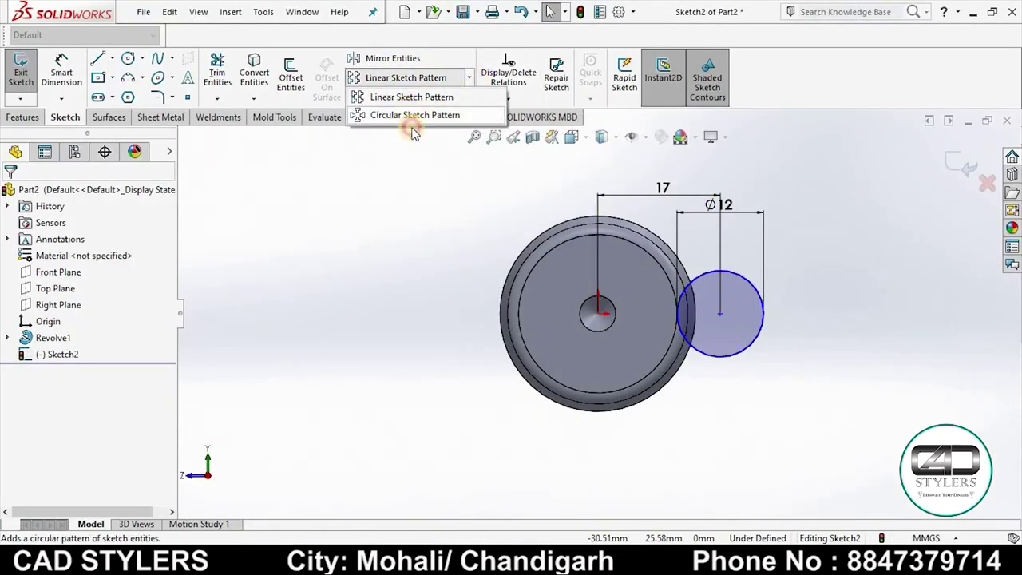
pyautogui.click(407, 113)
pyautogui.click(720, 289)
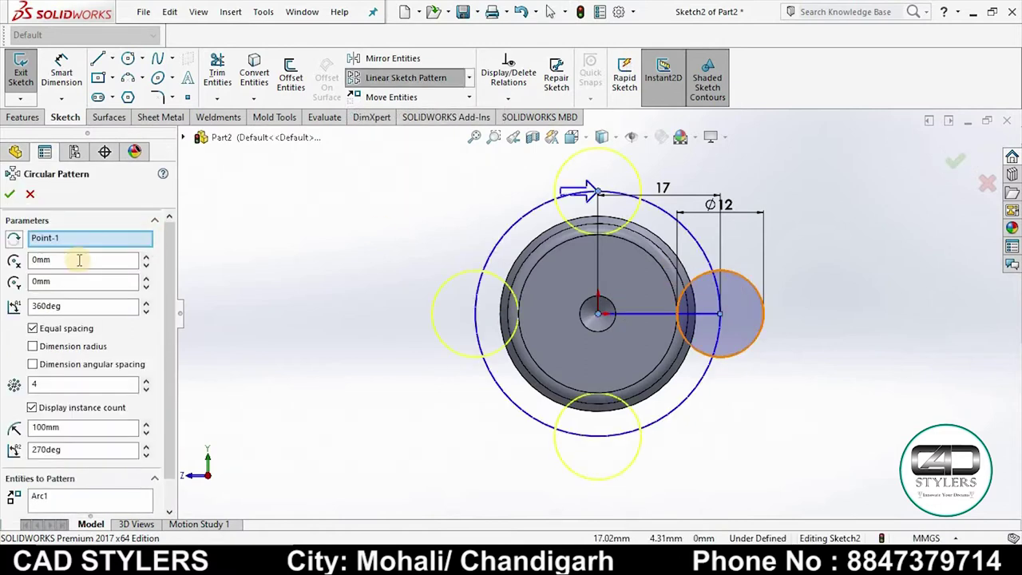
pyautogui.click(4, 386)
pyautogui.write('6')
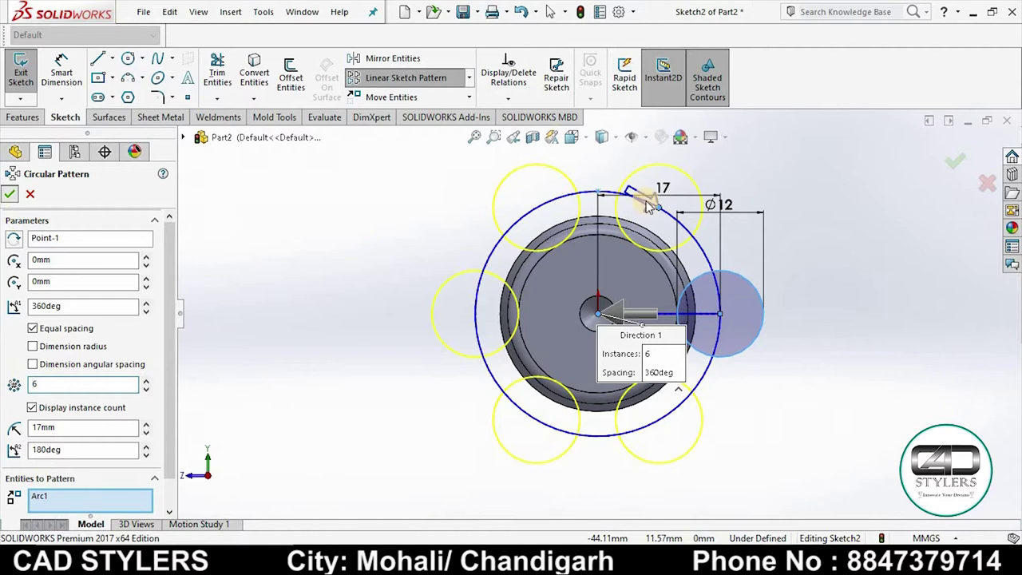
pyautogui.click(955, 162)
pyautogui.click(961, 162)
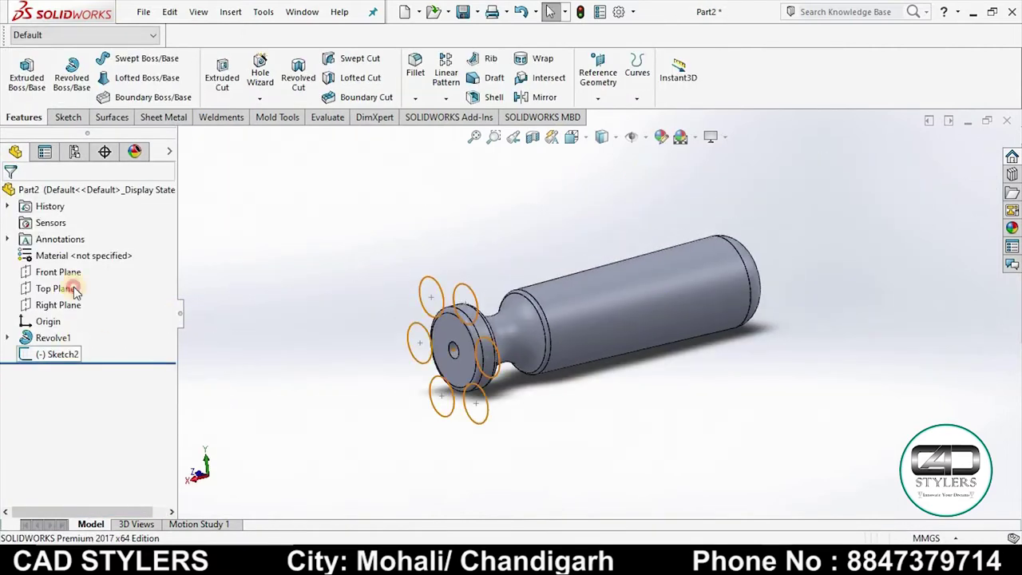
# Extrude-cut the six-circle sketch Through All to form the handle's grooves
pyautogui.click(58, 354)
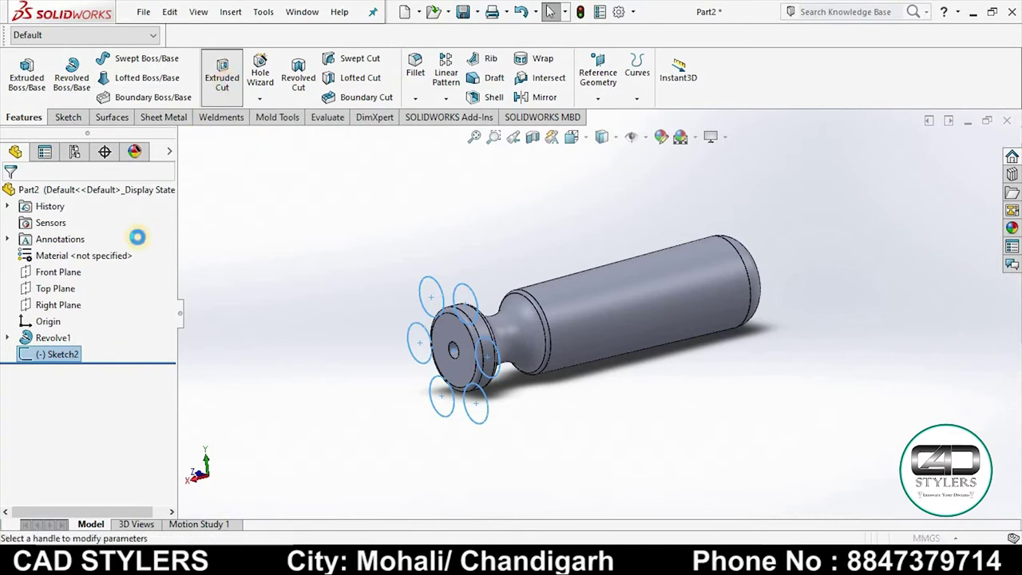
pyautogui.click(89, 283)
pyautogui.click(83, 307)
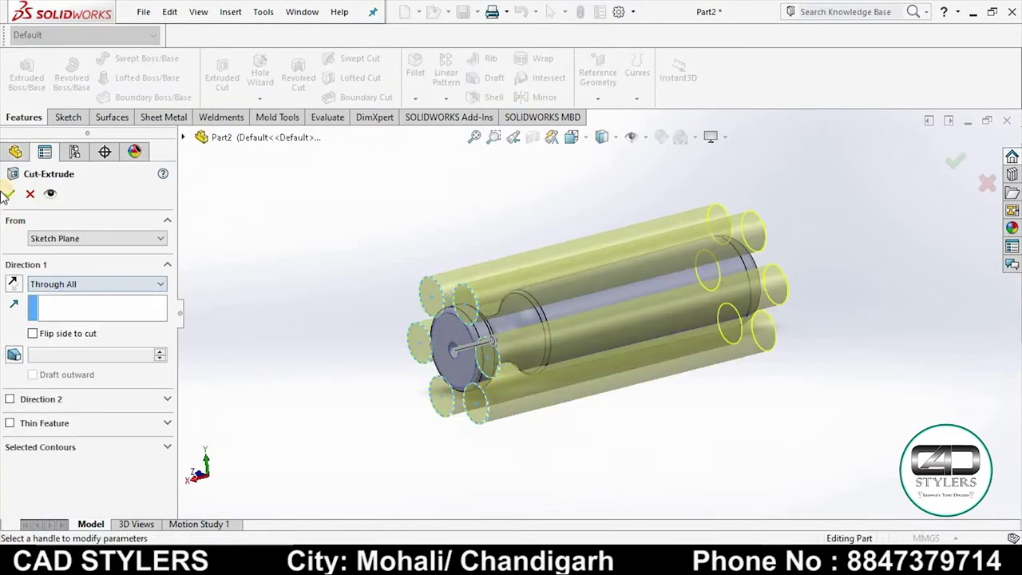
pyautogui.press('Return')
pyautogui.moveTo(247, 319)
pyautogui.mouseDown(button='middle')
pyautogui.moveTo(304, 282)
pyautogui.moveTo(414, 294)
pyautogui.moveTo(372, 317)
pyautogui.moveTo(778, 381)
pyautogui.mouseUp(button='middle')
pyautogui.hotkey('ctrl', '1')
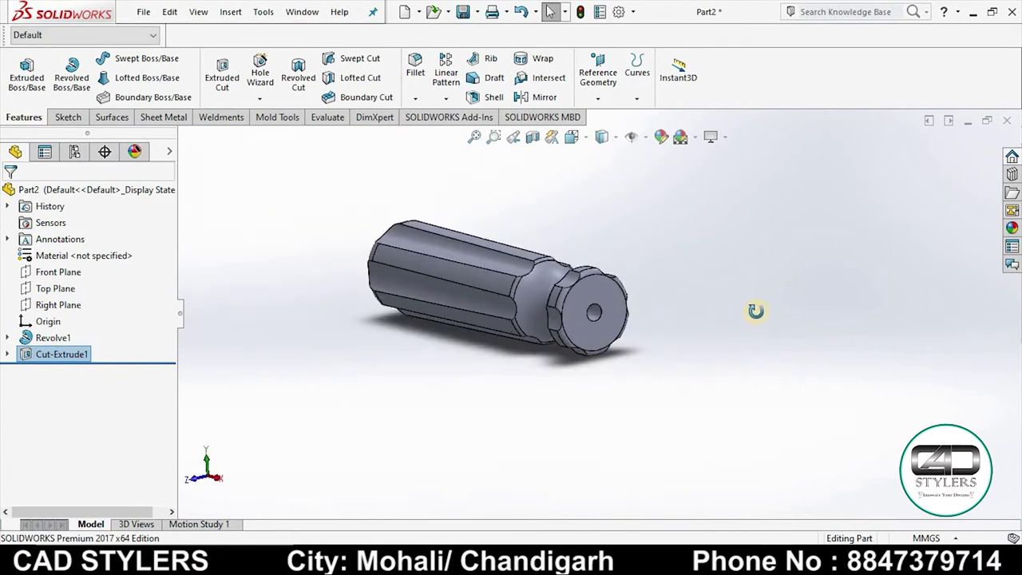
# Check Detail C's 4, 12 and R0.50 slot dimensions in the drawing, then return to SolidWorks
pyautogui.hotkey('alt', 'Tab')
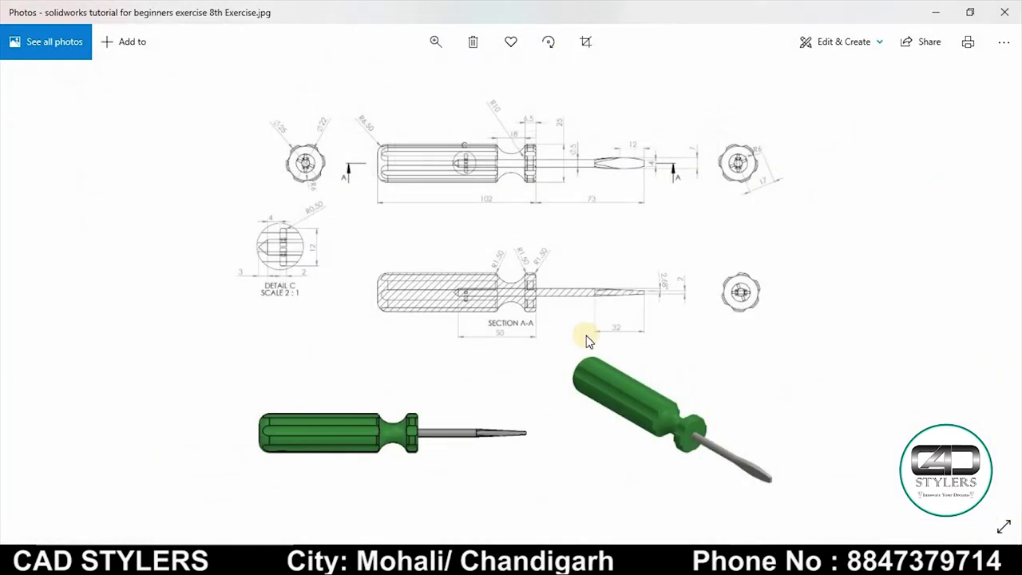
pyautogui.scroll(3, 468, 289)
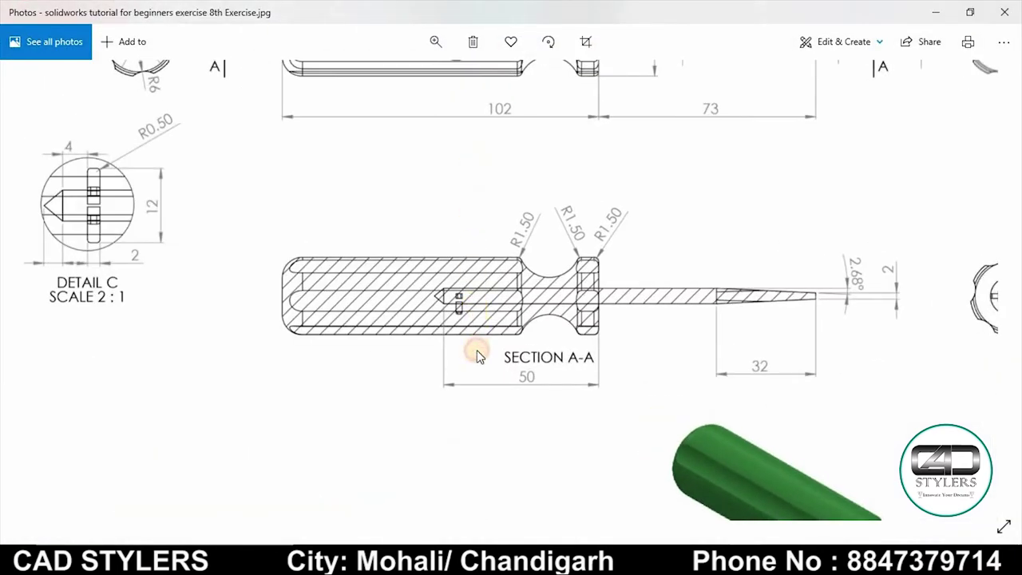
pyautogui.moveTo(482, 199); pyautogui.dragTo(482, 367)
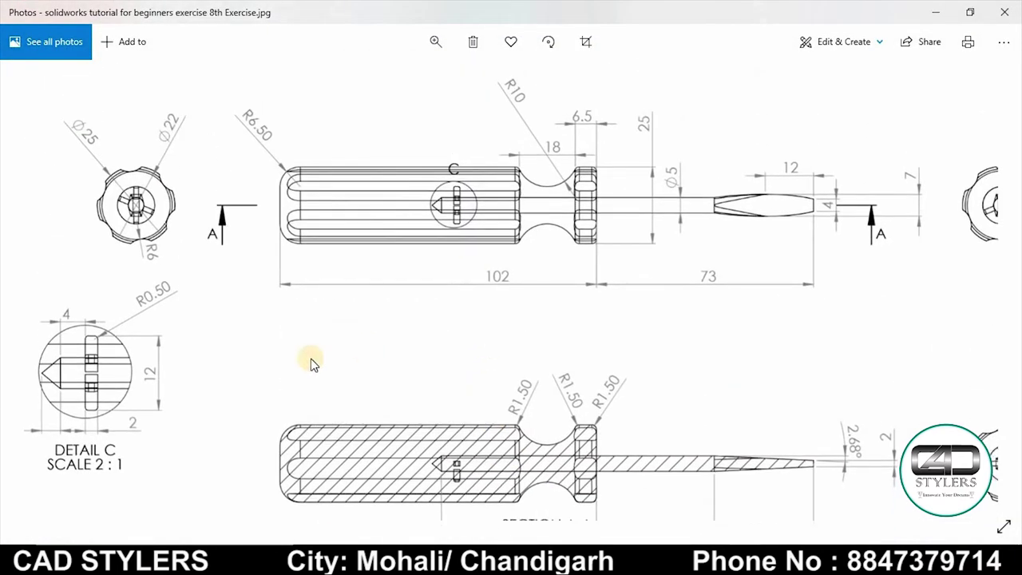
pyautogui.moveTo(311, 363); pyautogui.dragTo(383, 323)
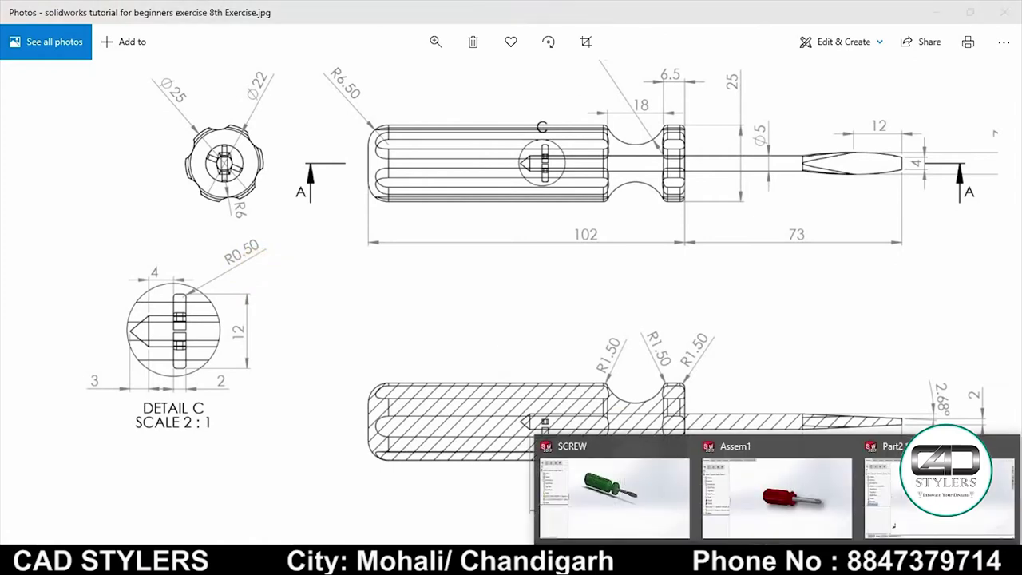
pyautogui.click(764, 514)
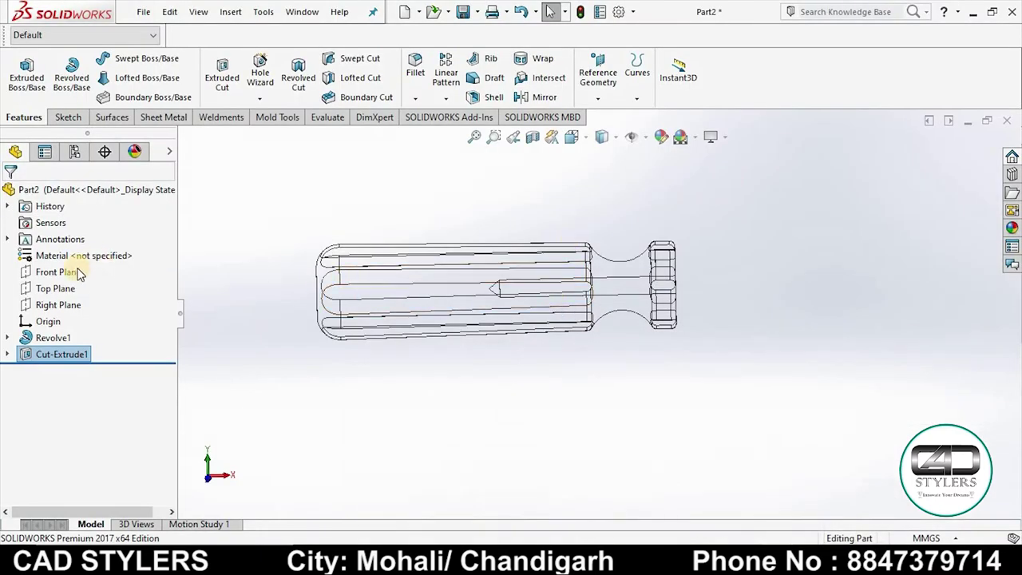
# Open a Front Plane sketch viewed normal and draw a centre rectangle on the handle's axis
pyautogui.rightClick(80, 271)
pyautogui.click(86, 249)
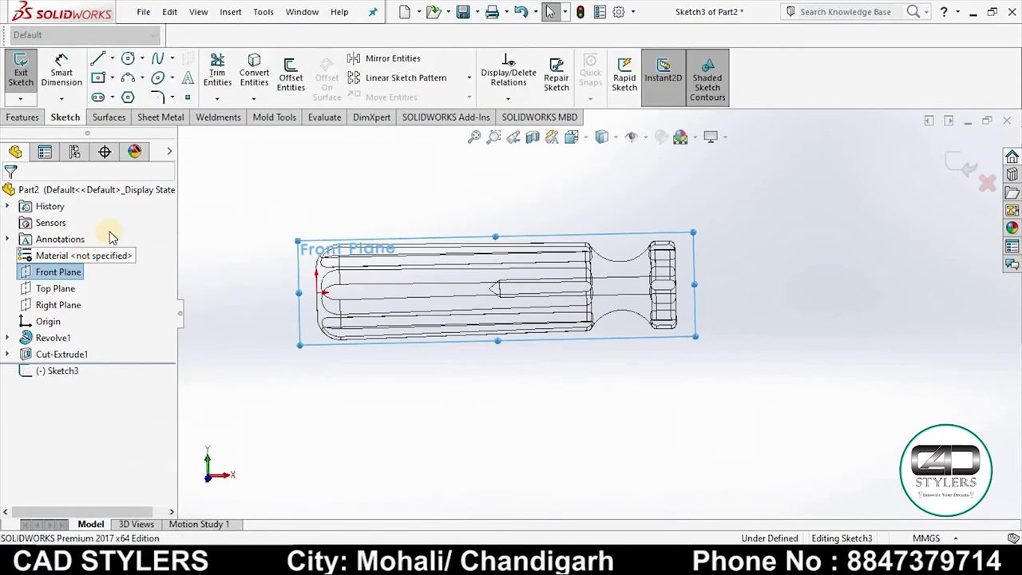
pyautogui.press('space')
pyautogui.click(137, 98)
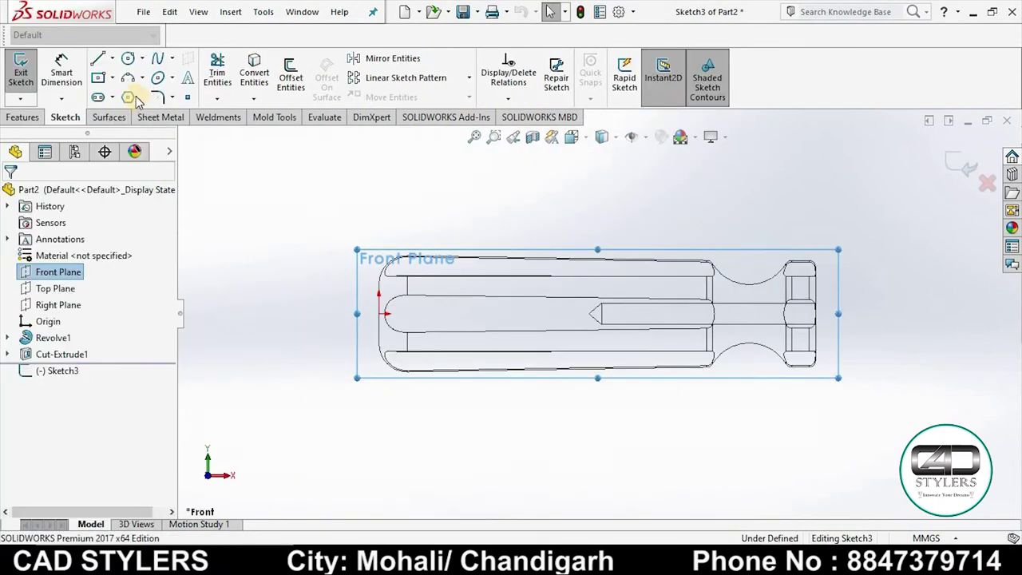
pyautogui.click(97, 78)
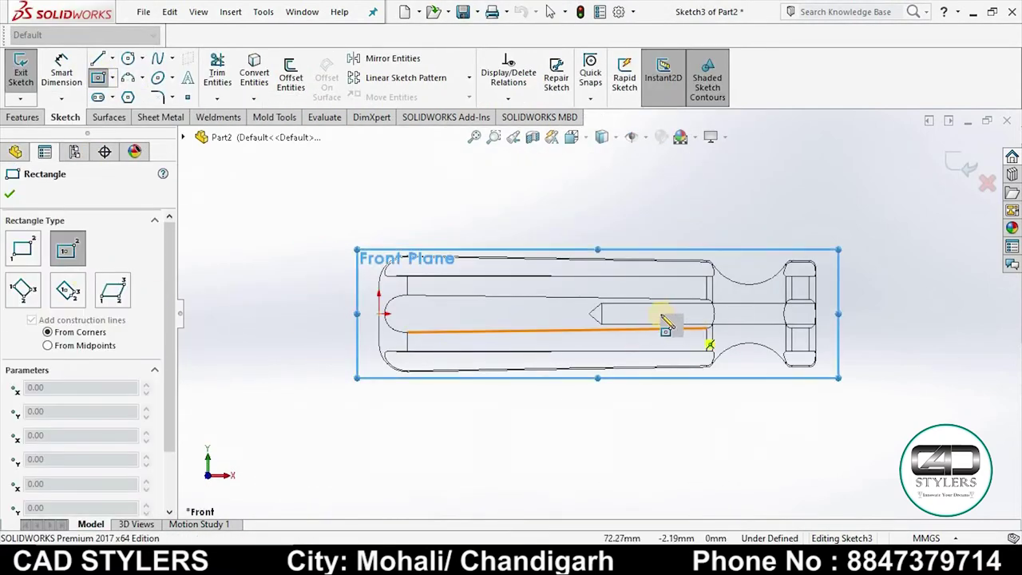
pyautogui.click(638, 313)
pyautogui.click(654, 285)
pyautogui.rightClick(656, 287)
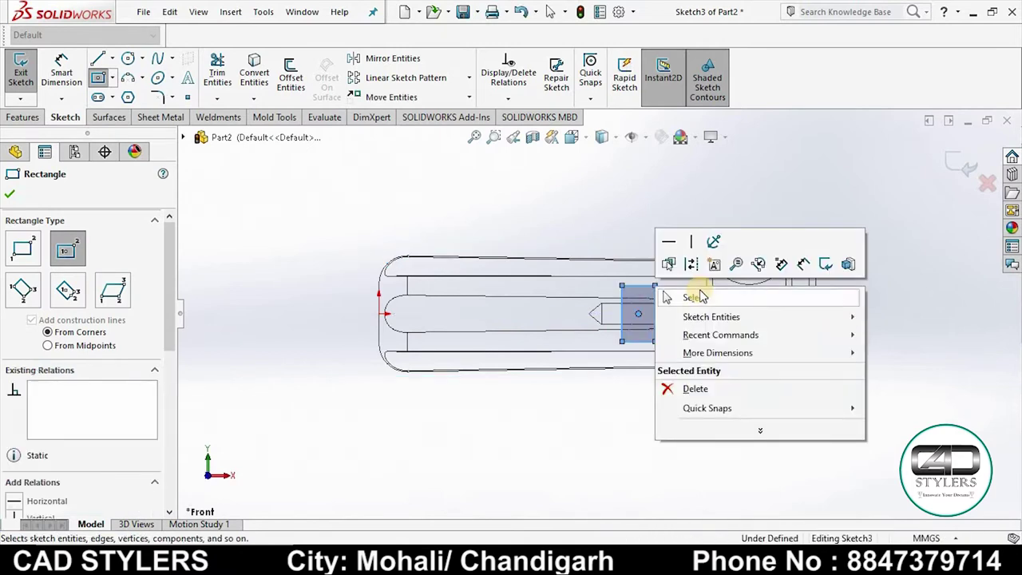
pyautogui.click(602, 239)
# Dimension the rectangle 2 mm wide and 12 mm tall
pyautogui.click(61, 72)
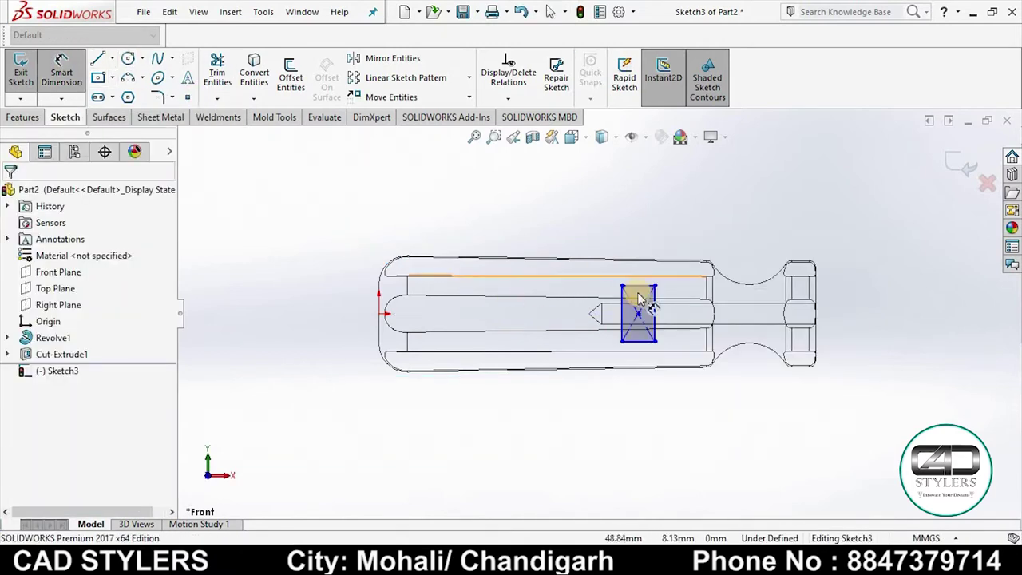
pyautogui.click(638, 223)
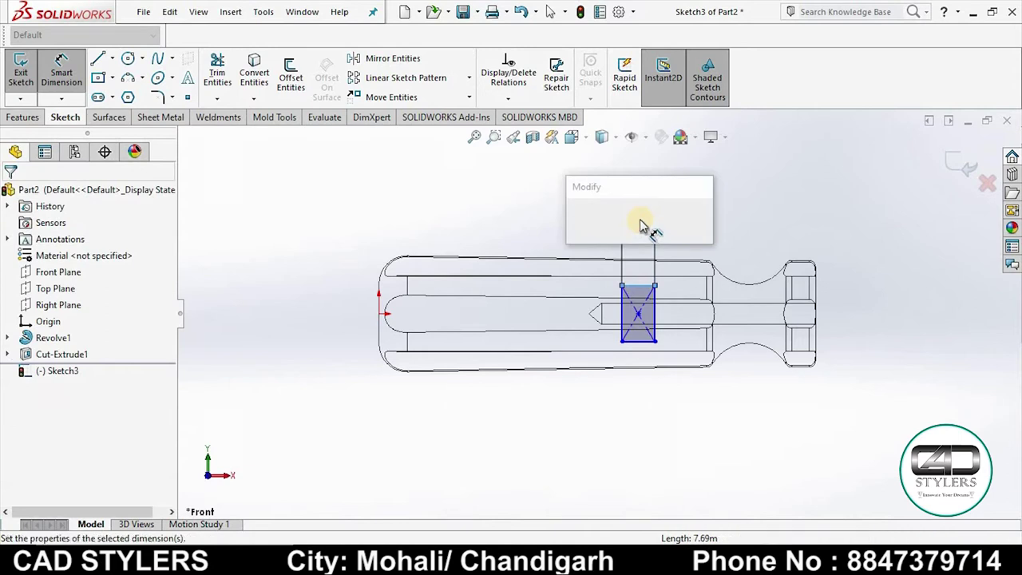
pyautogui.write('2')
pyautogui.press('Return')
pyautogui.scroll(-3, 628, 320)
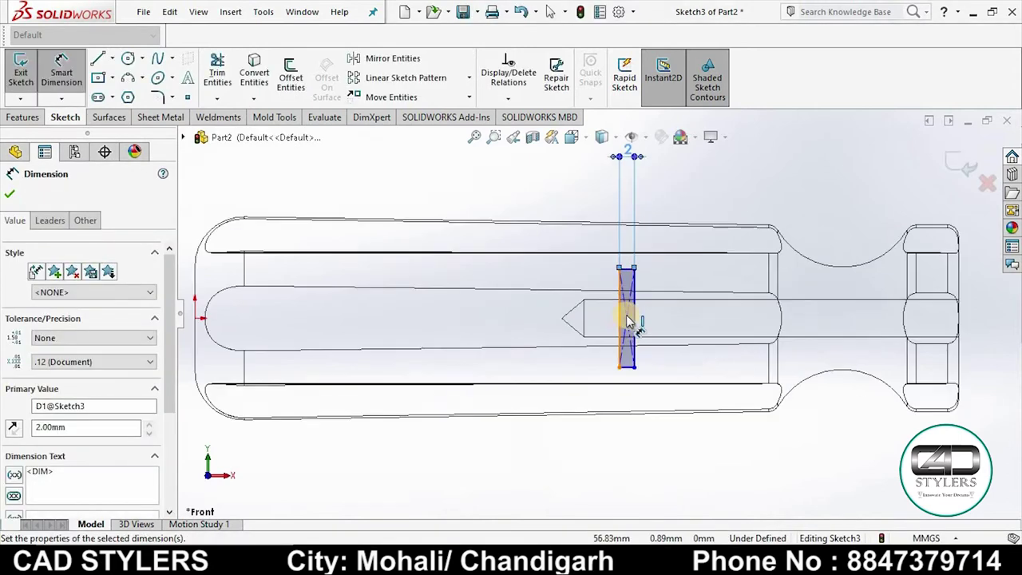
pyautogui.scroll(-3, 621, 313)
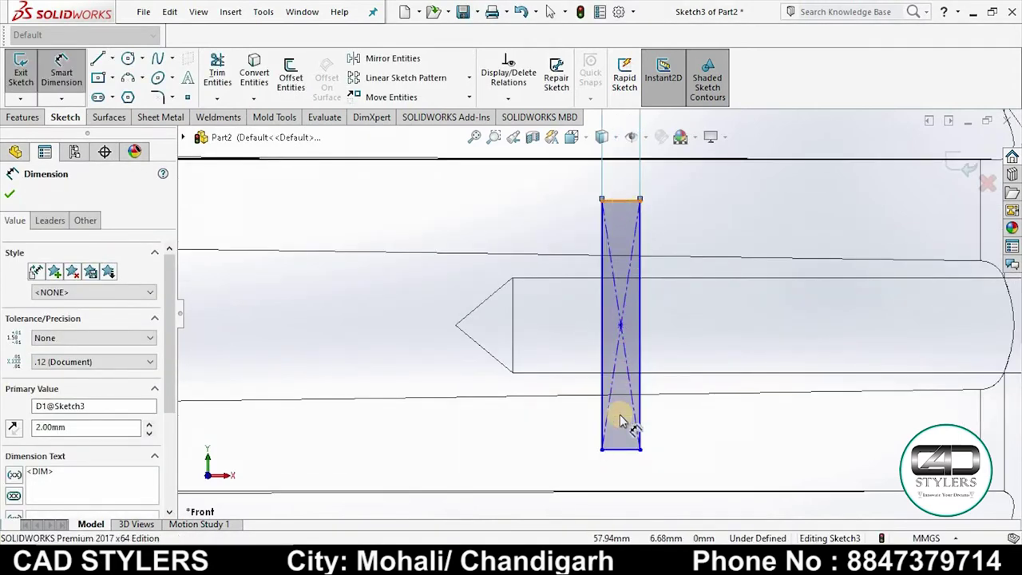
pyautogui.click(620, 447)
pyautogui.click(639, 375)
pyautogui.click(723, 329)
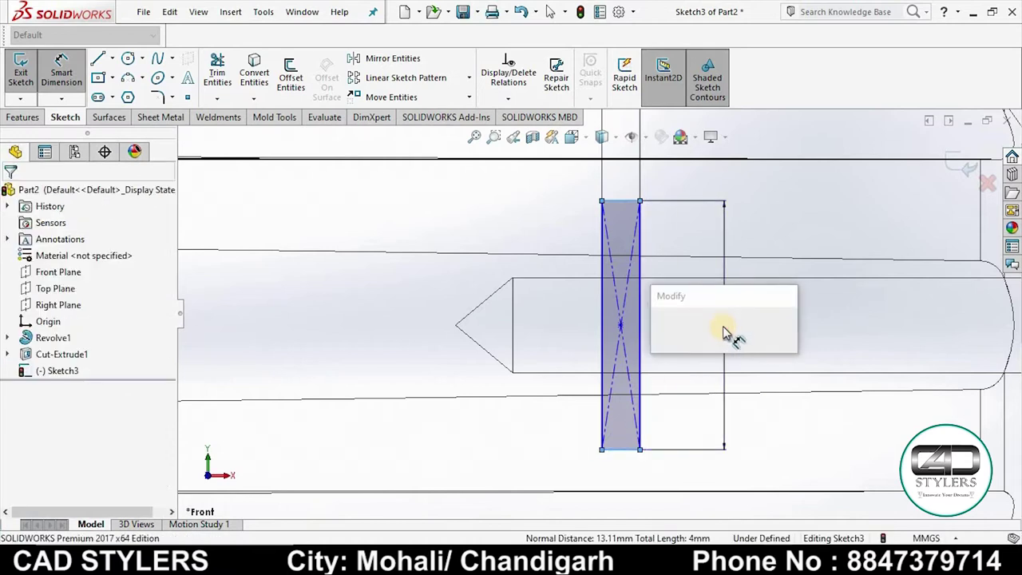
pyautogui.write('12')
pyautogui.press('Return')
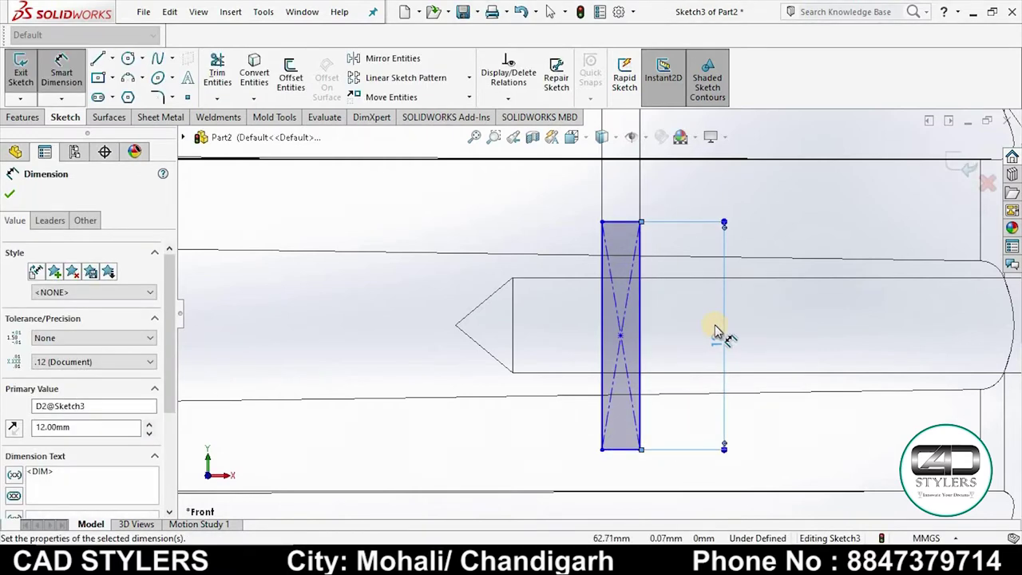
pyautogui.scroll(2, 567, 329)
# Draw a construction centerline running left from the rod's pointed tip
pyautogui.click(112, 60)
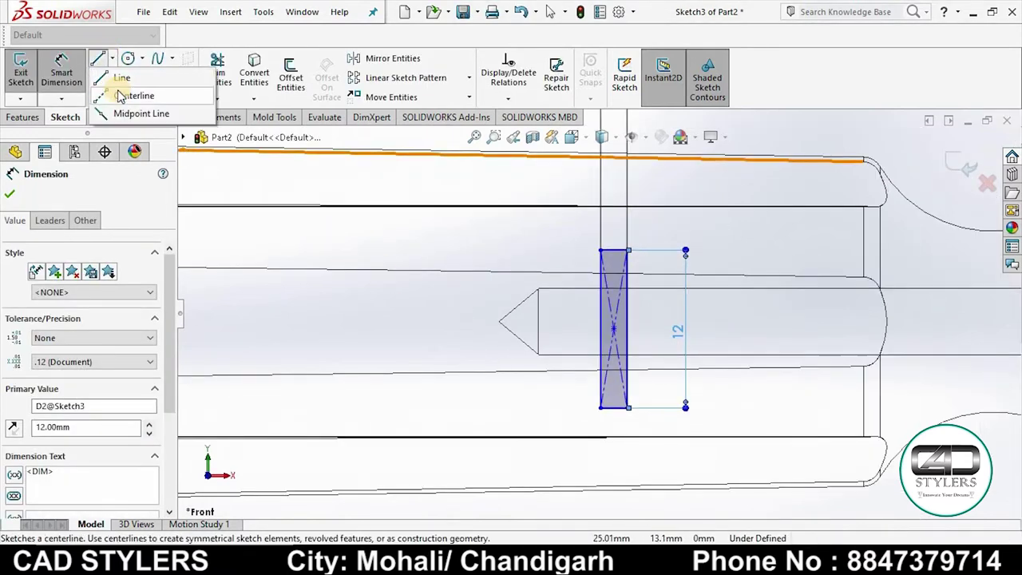
pyautogui.click(140, 94)
pyautogui.click(501, 323)
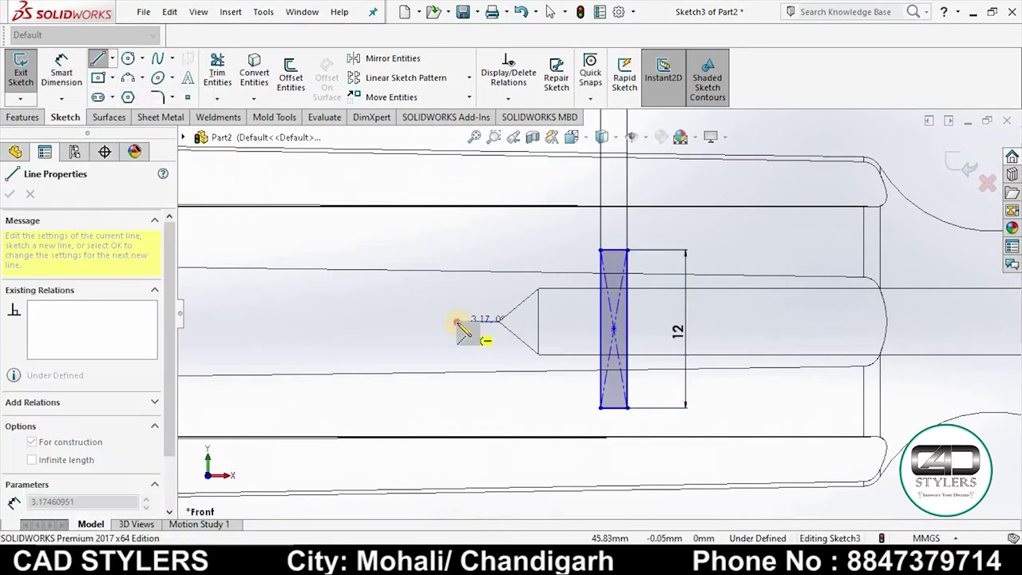
pyautogui.click(458, 324)
pyautogui.rightClick(459, 324)
pyautogui.click(491, 338)
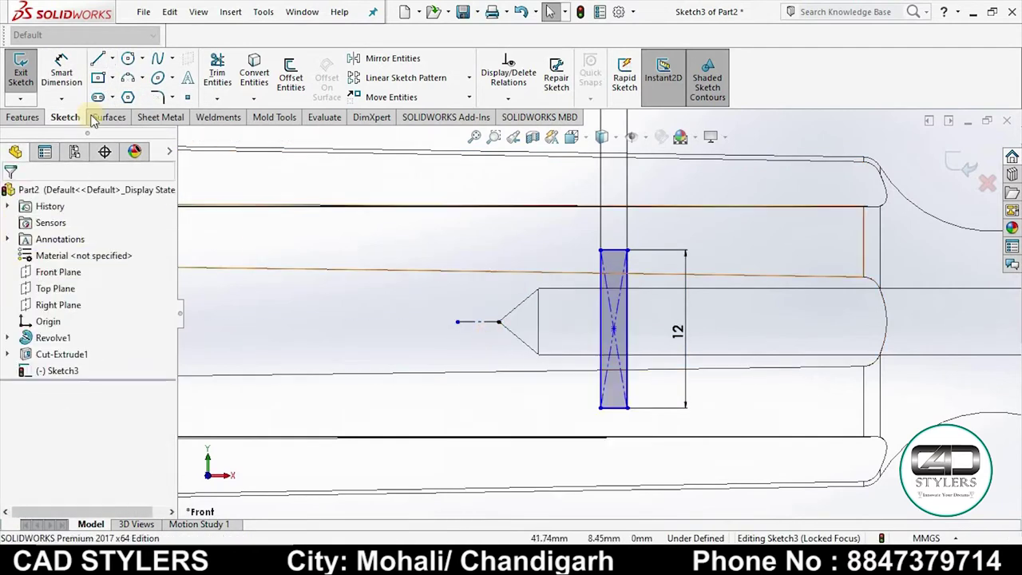
# Make the rectangle's long edges symmetric about the centerline
pyautogui.click(62, 72)
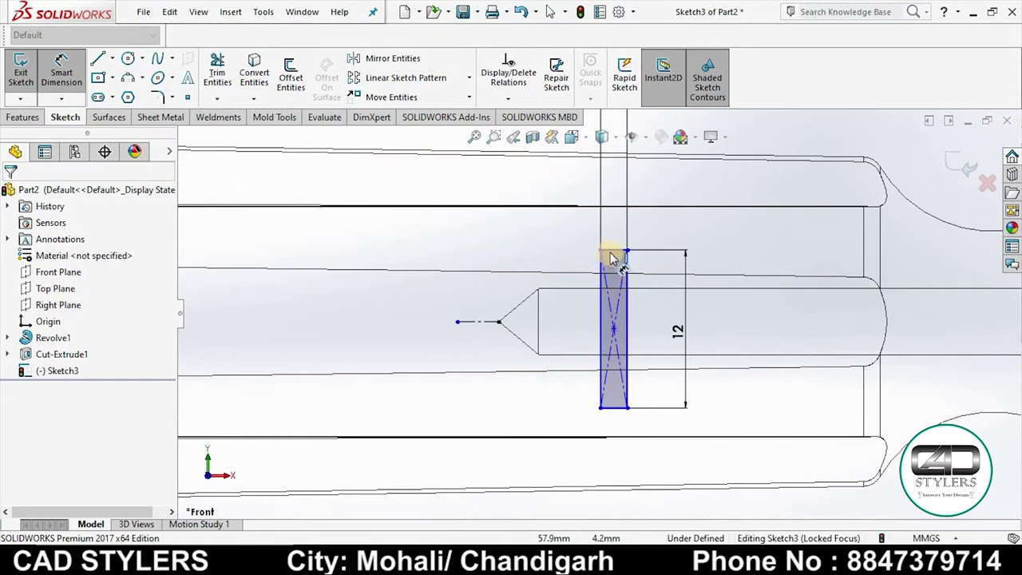
pyautogui.press('Escape')
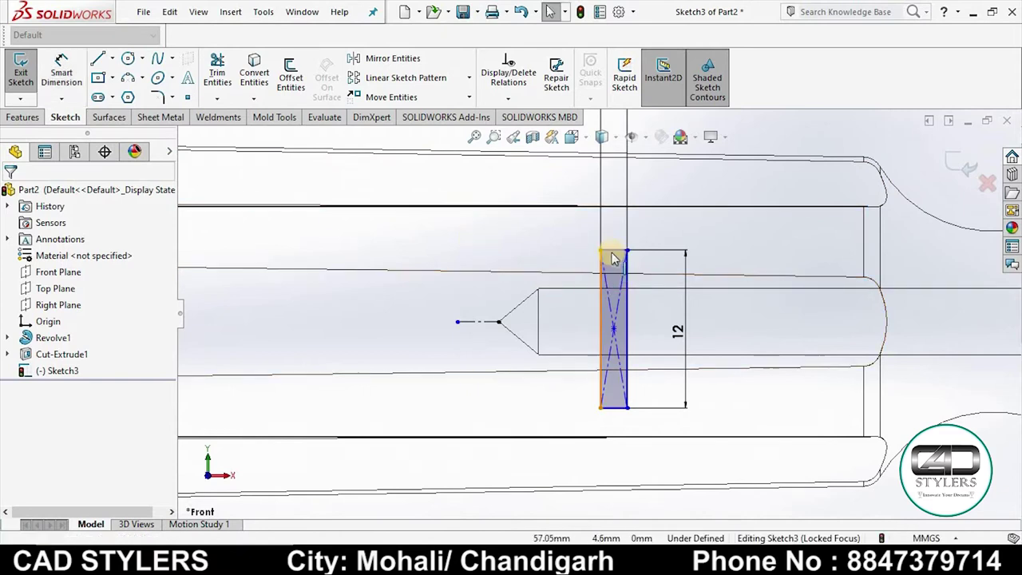
pyautogui.click(614, 408)
pyautogui.keyDown('ctrl'); pyautogui.click(479, 321); pyautogui.keyUp('ctrl')
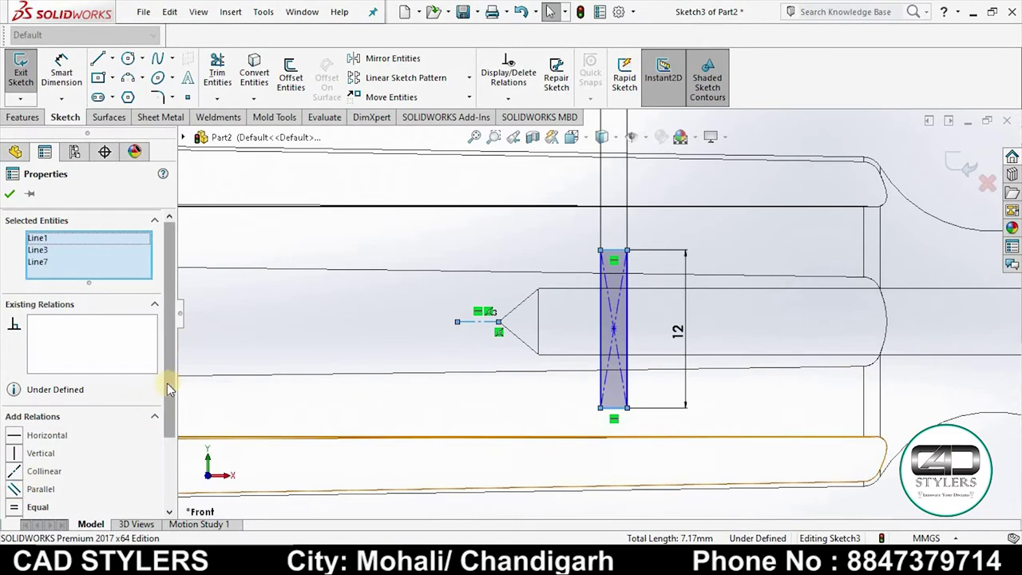
pyautogui.scroll(-3, 96, 399)
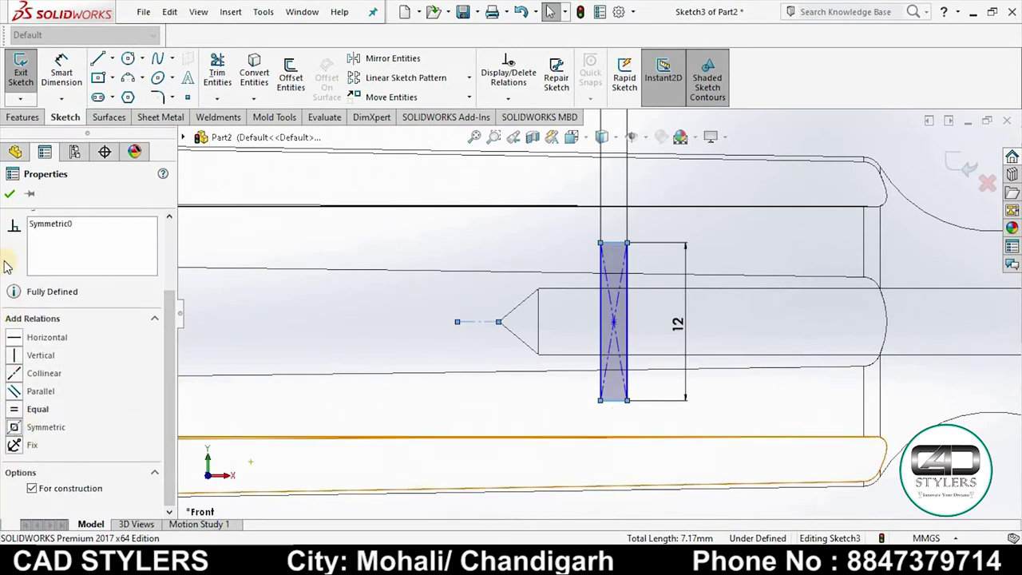
pyautogui.click(10, 194)
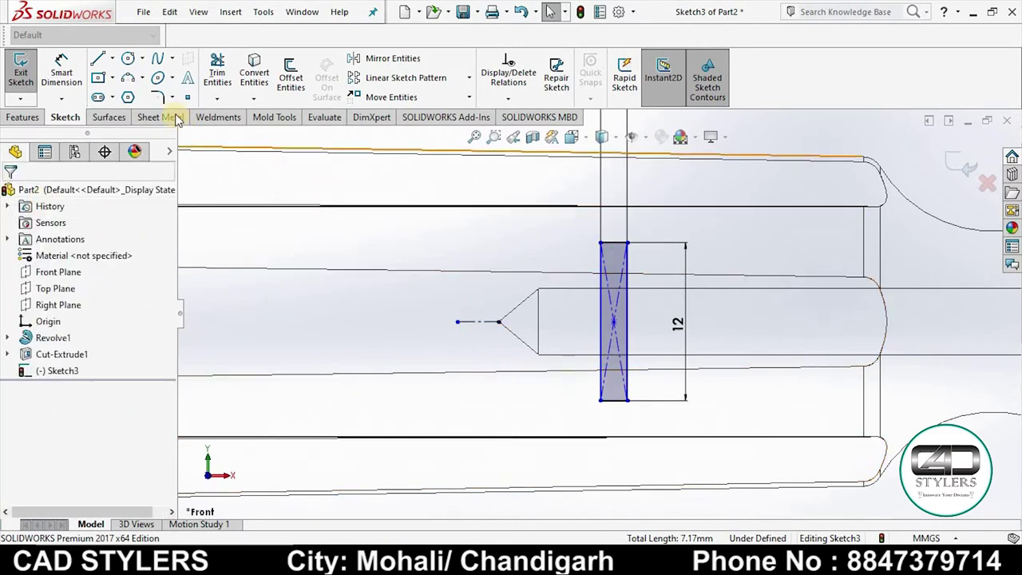
# Fillet the rectangle's corners at 0.50 mm radius
pyautogui.click(159, 97)
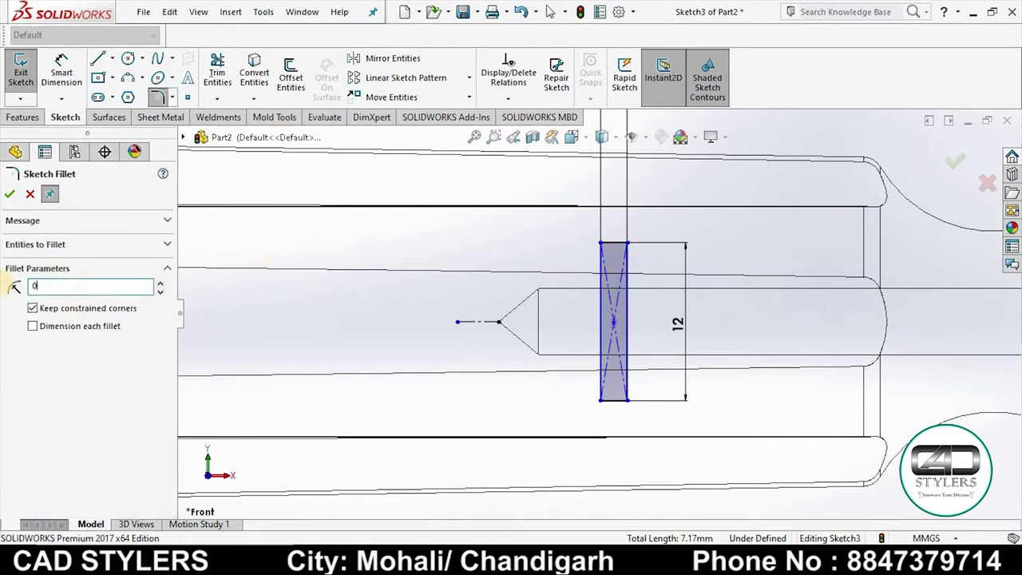
pyautogui.click(626, 244)
pyautogui.click(601, 244)
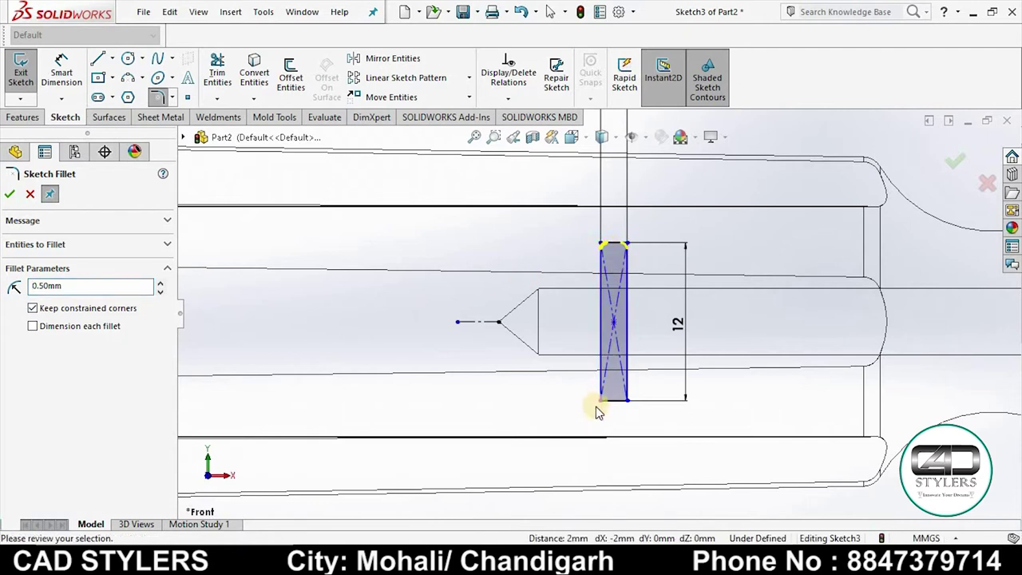
pyautogui.click(602, 401)
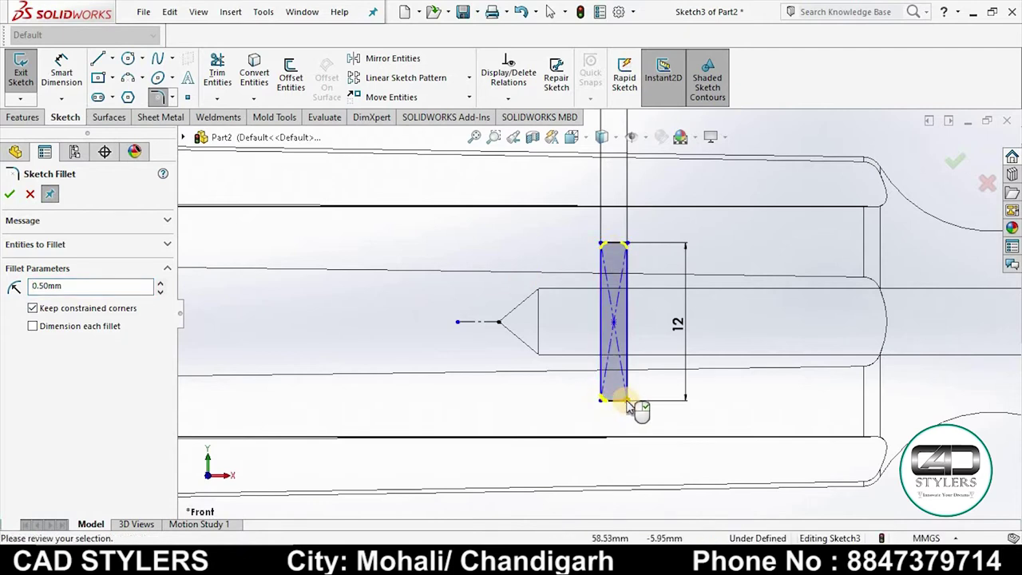
pyautogui.click(10, 196)
pyautogui.press('f')
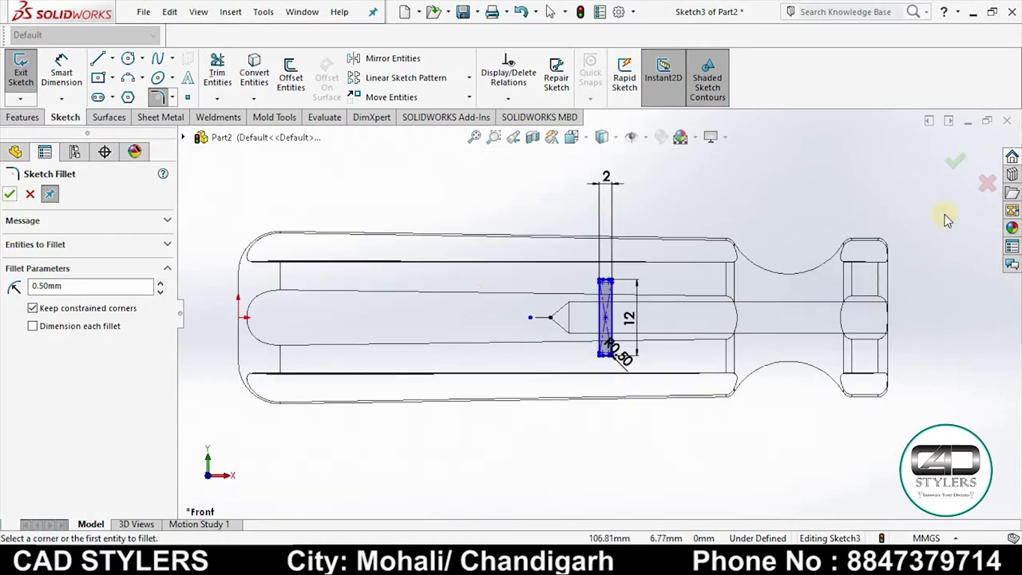
pyautogui.click(952, 166)
# Exit the sketch and orbit the handle to an angled view
pyautogui.click(952, 166)
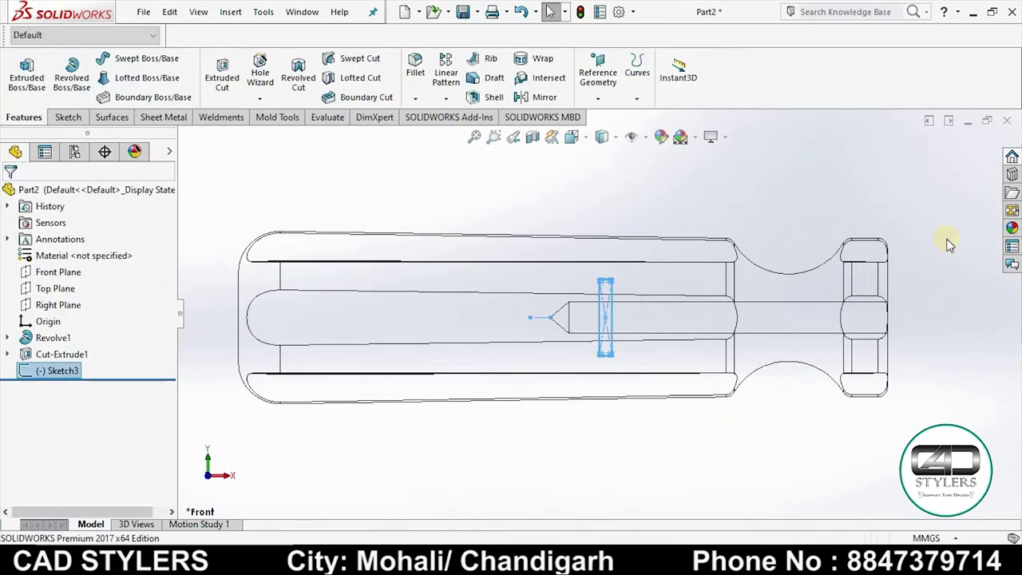
pyautogui.click(941, 246)
pyautogui.moveTo(864, 295); pyautogui.dragTo(566, 379, button='middle')
pyautogui.scroll(-5, 647, 338)
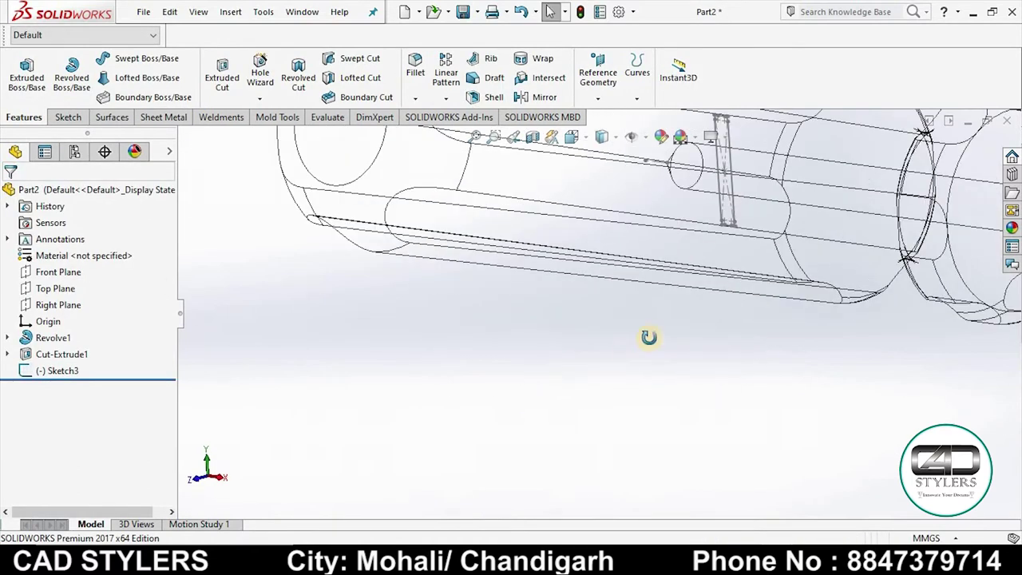
pyautogui.scroll(-2, 756, 312)
pyautogui.scroll(5, 756, 311)
pyautogui.moveTo(743, 327); pyautogui.dragTo(728, 360, button='middle')
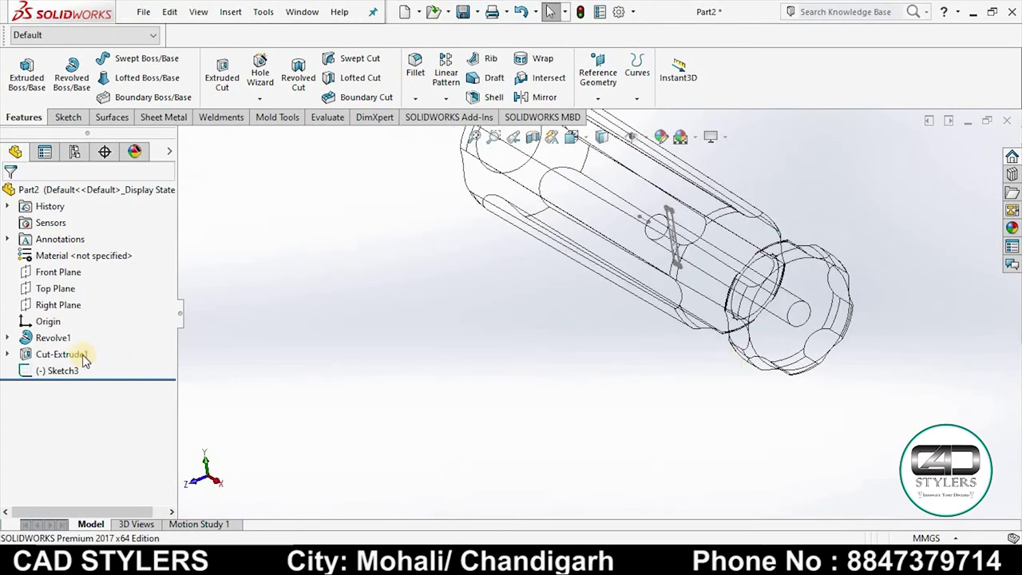
# Extrude-cut Sketch3 Mid Plane at 1.50 mm depth, creating Cut-Extrude2
pyautogui.click(58, 370)
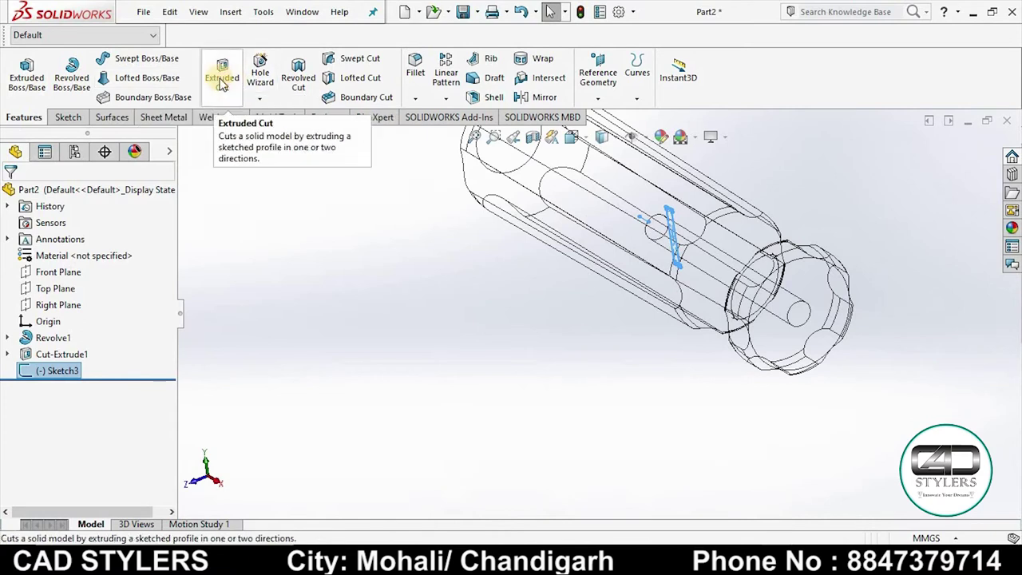
pyautogui.click(230, 81)
pyautogui.click(88, 283)
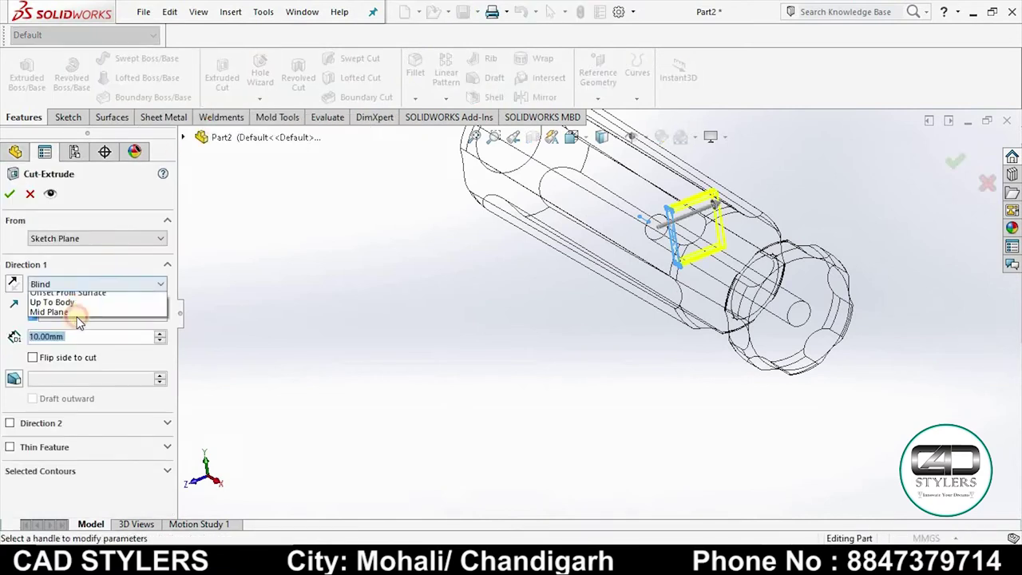
pyautogui.click(56, 375)
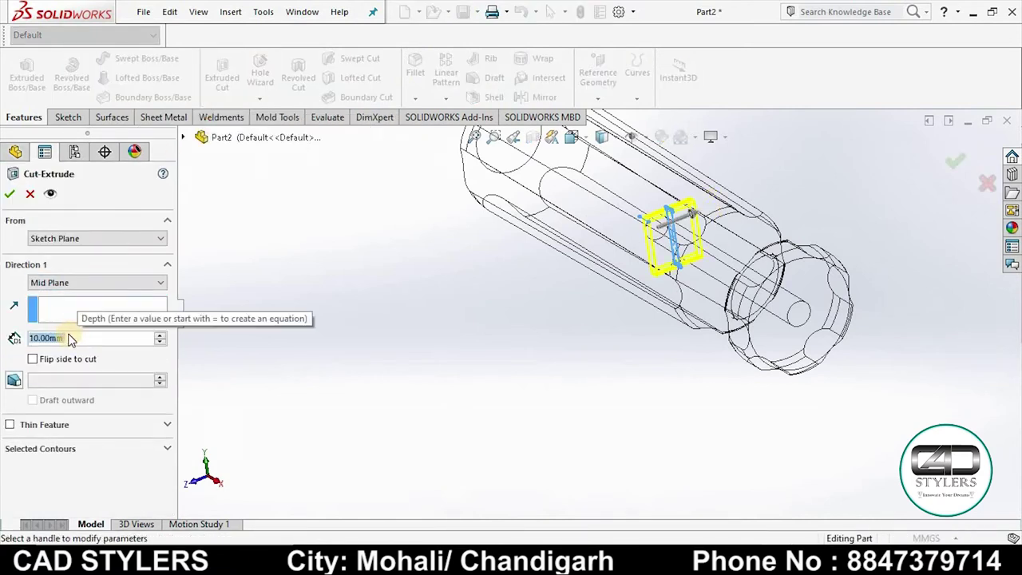
pyautogui.write('2')
pyautogui.press('Return')
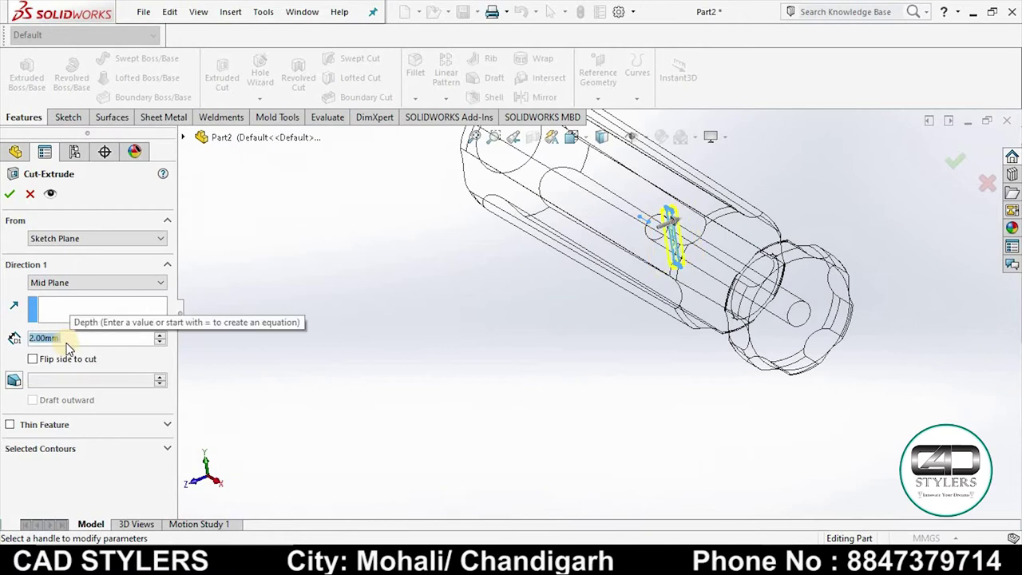
pyautogui.write('1.5')
pyautogui.press('Return')
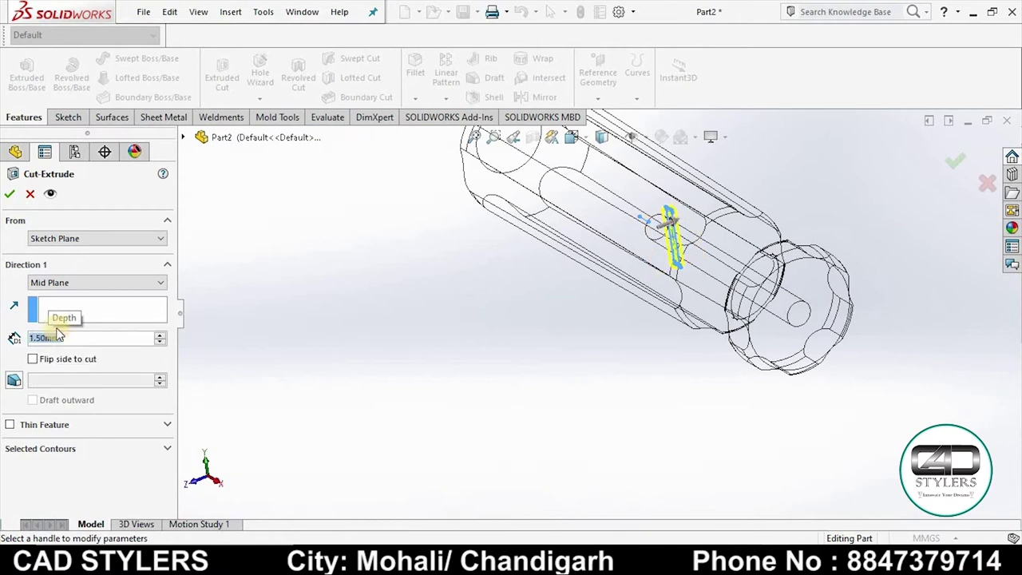
pyautogui.click(8, 196)
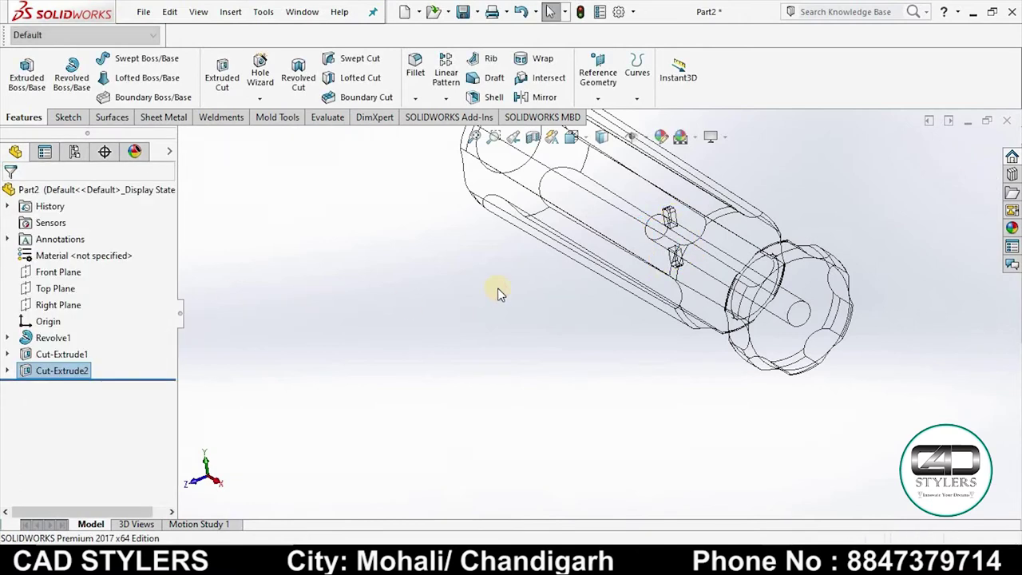
# Switch the handle's display style to Shaded With Edges
pyautogui.moveTo(495, 290)
pyautogui.mouseDown(button='middle')
pyautogui.moveTo(470, 312)
pyautogui.moveTo(515, 273)
pyautogui.moveTo(532, 290)
pyautogui.mouseUp(button='middle')
pyautogui.scroll(3, 559, 263)
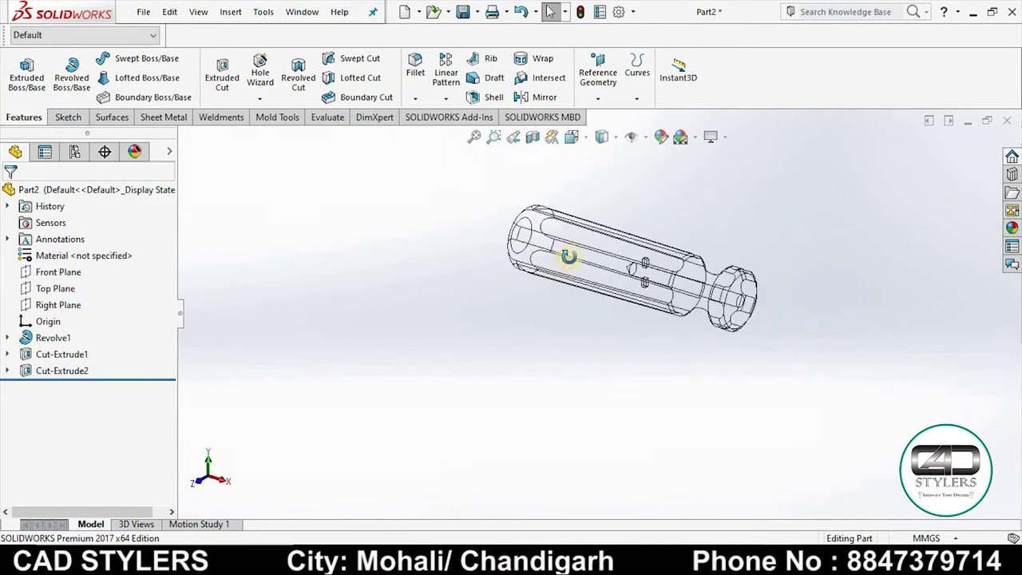
pyautogui.moveTo(814, 291); pyautogui.dragTo(787, 296, button='middle')
pyautogui.scroll(-3, 787, 295)
pyautogui.scroll(4, 774, 294)
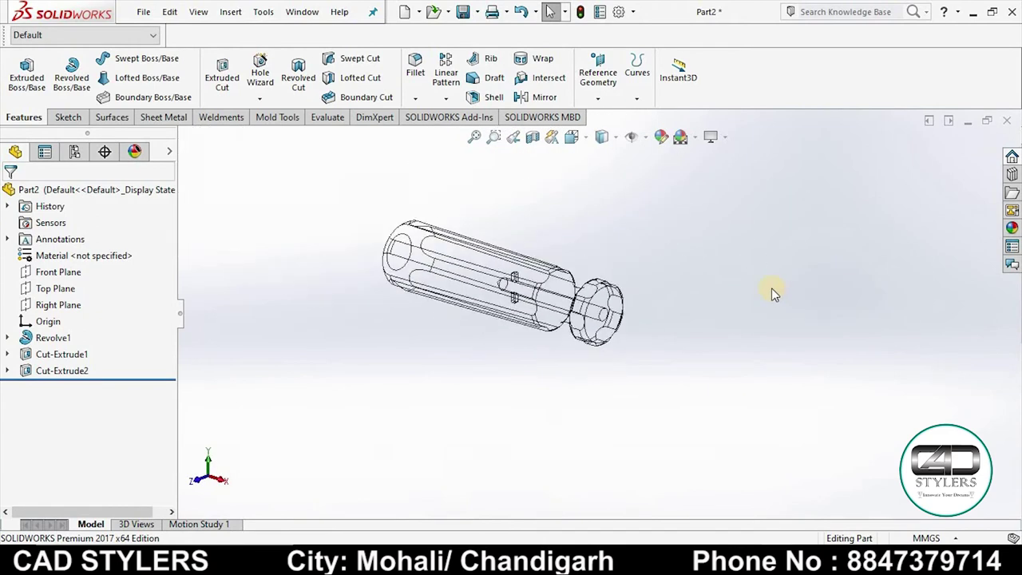
pyautogui.click(602, 136)
pyautogui.click(602, 153)
pyautogui.moveTo(701, 274); pyautogui.dragTo(656, 288, button='middle')
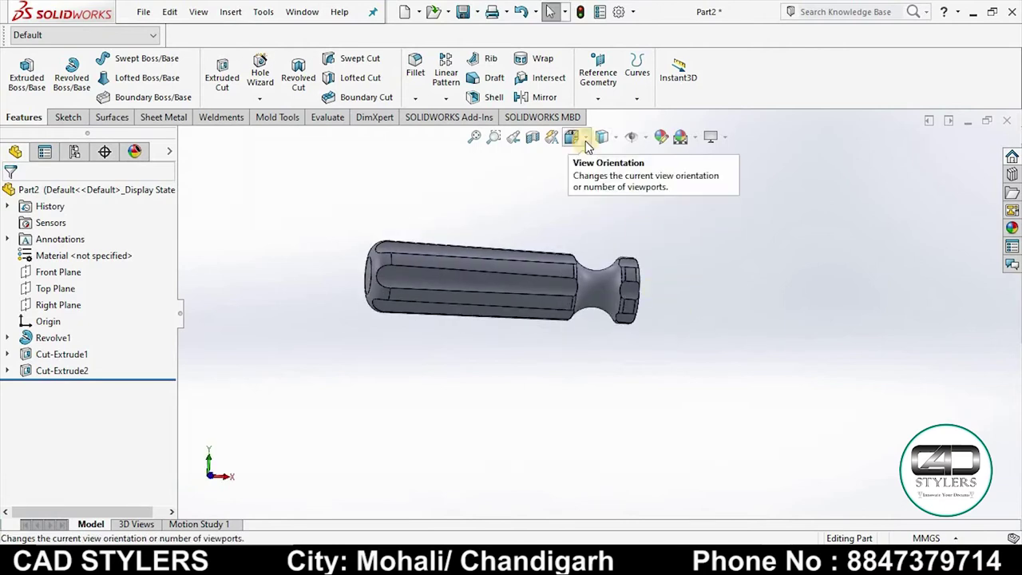
# Inspect a Front Plane section view of the handle, then turn it off
pyautogui.click(70, 275)
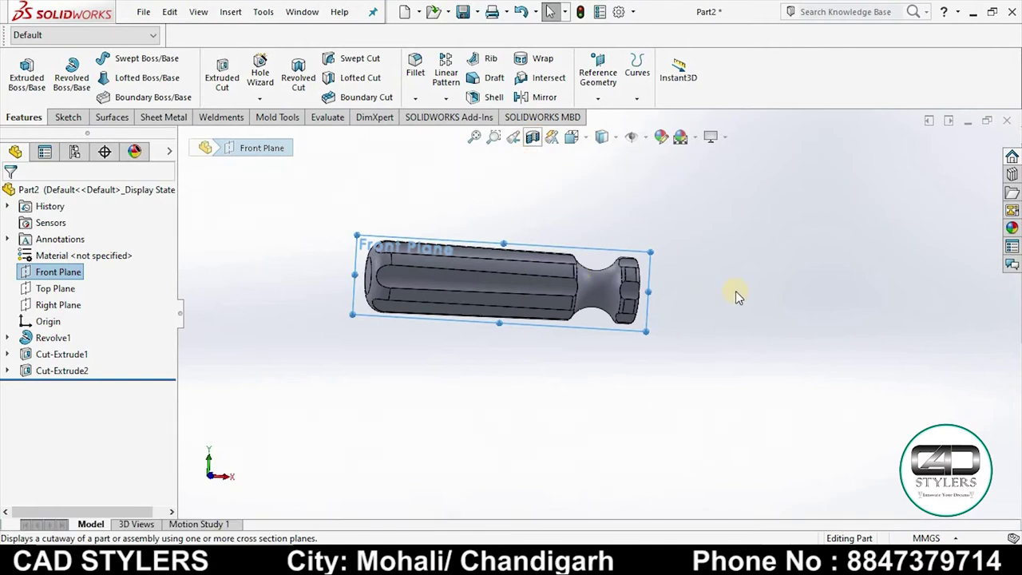
pyautogui.click(533, 137)
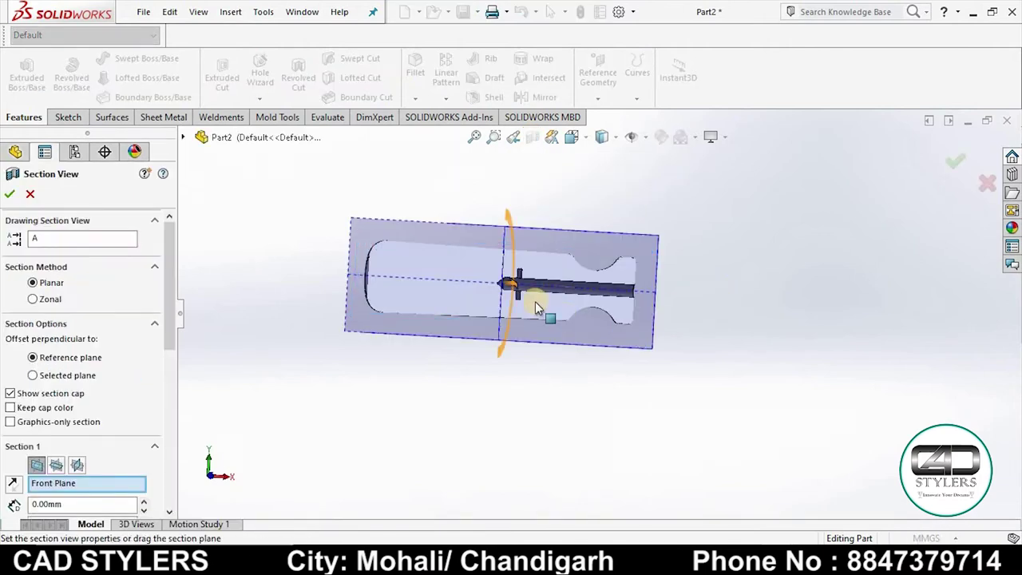
pyautogui.scroll(-2, 535, 309)
pyautogui.scroll(-3, 522, 285)
pyautogui.scroll(-2, 522, 285)
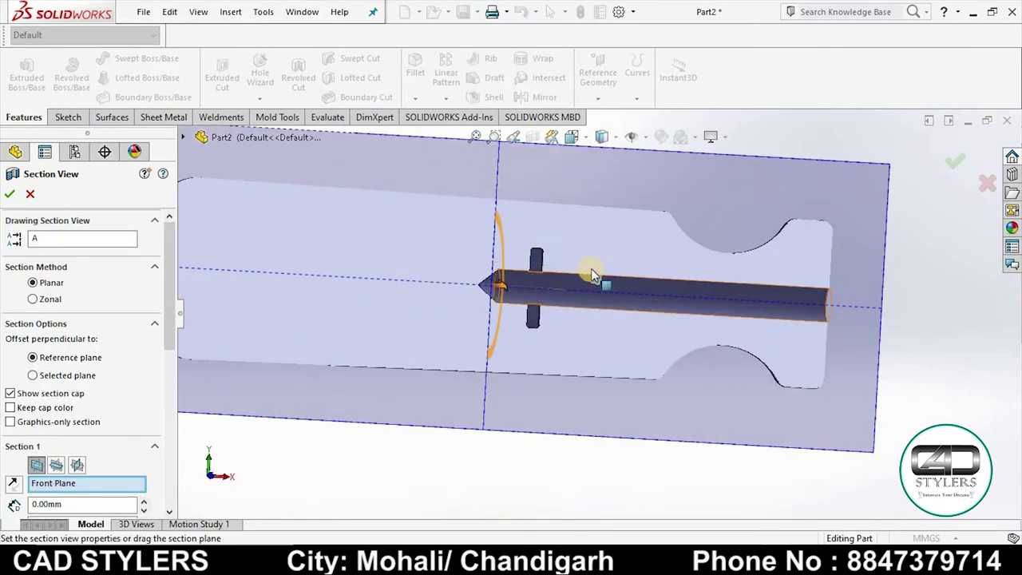
pyautogui.scroll(2, 592, 276)
pyautogui.click(954, 165)
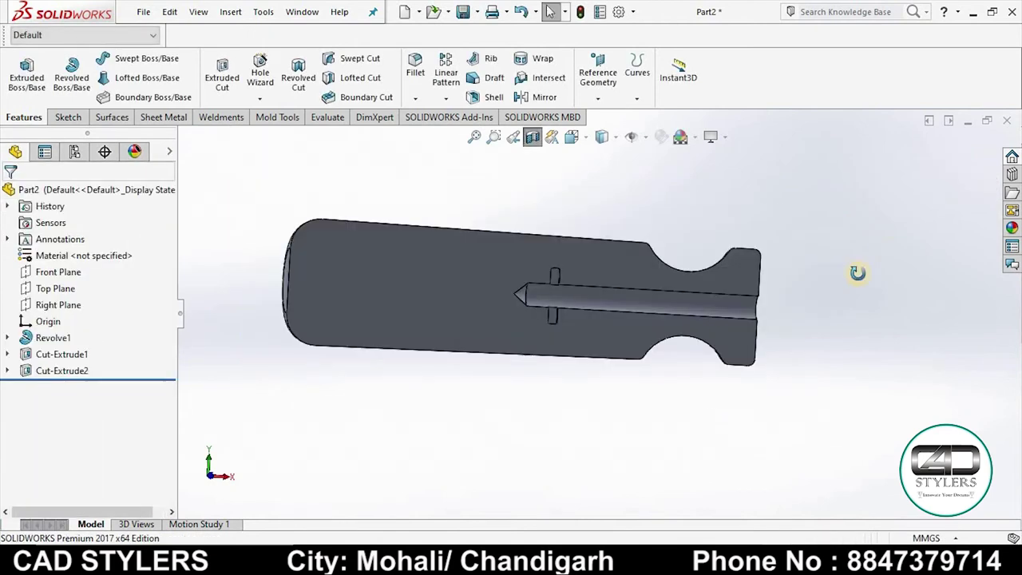
pyautogui.moveTo(757, 271); pyautogui.dragTo(837, 283, button='middle')
pyautogui.scroll(3, 837, 283)
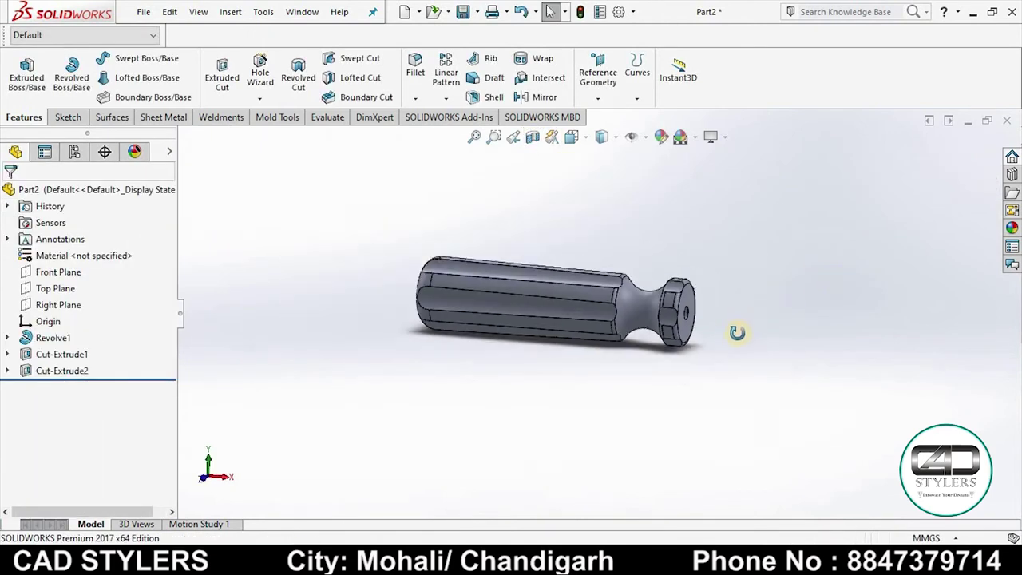
pyautogui.moveTo(734, 331); pyautogui.dragTo(776, 302, button='middle')
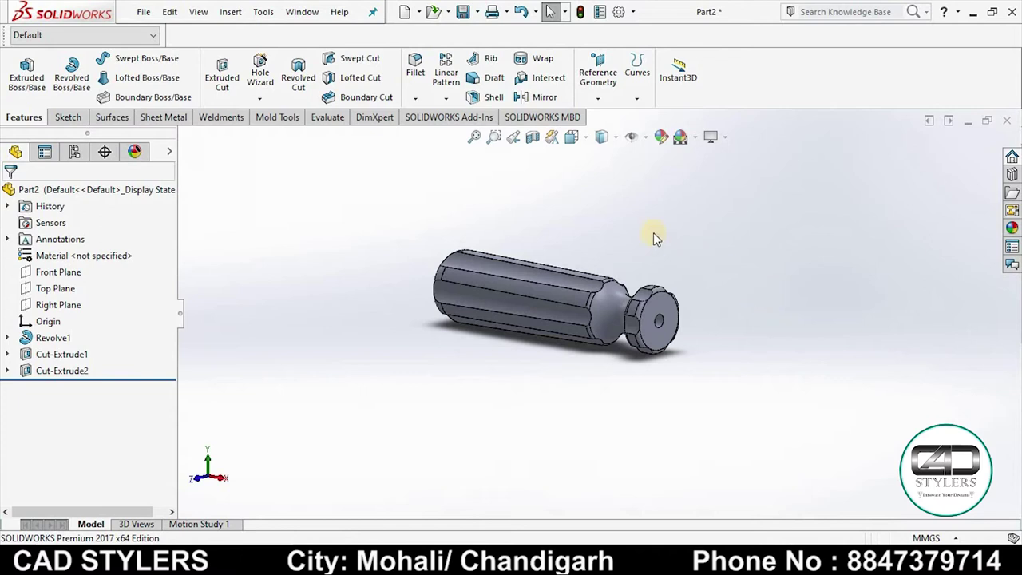
# Colour the entire handle body green through the body appearance settings
pyautogui.rightClick(482, 297)
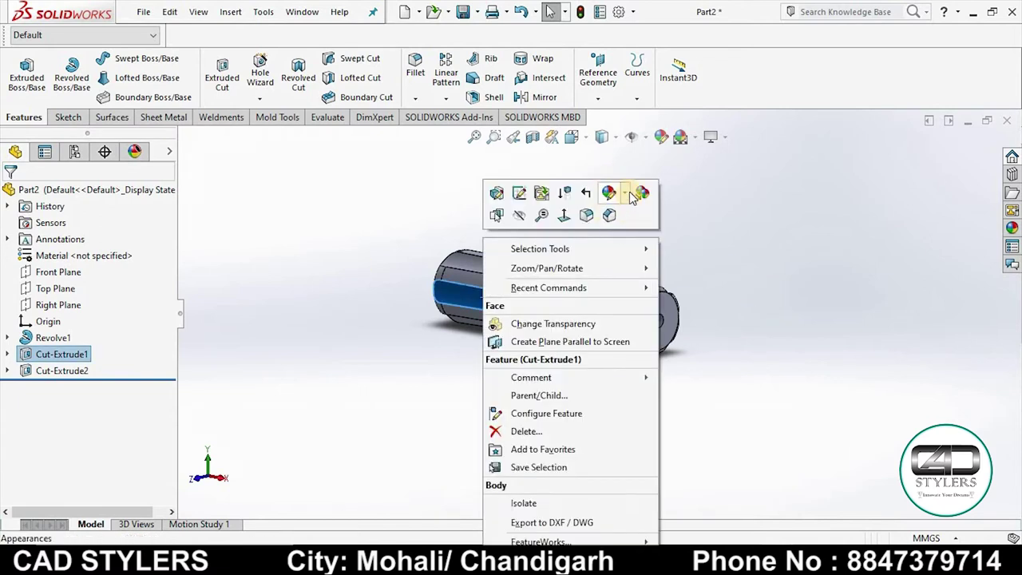
pyautogui.click(624, 195)
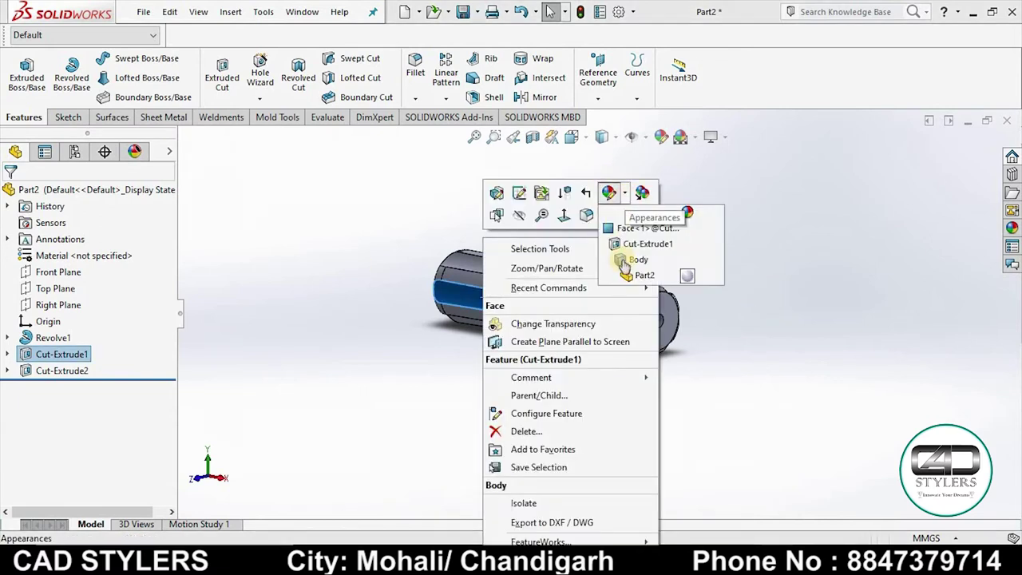
pyautogui.click(623, 260)
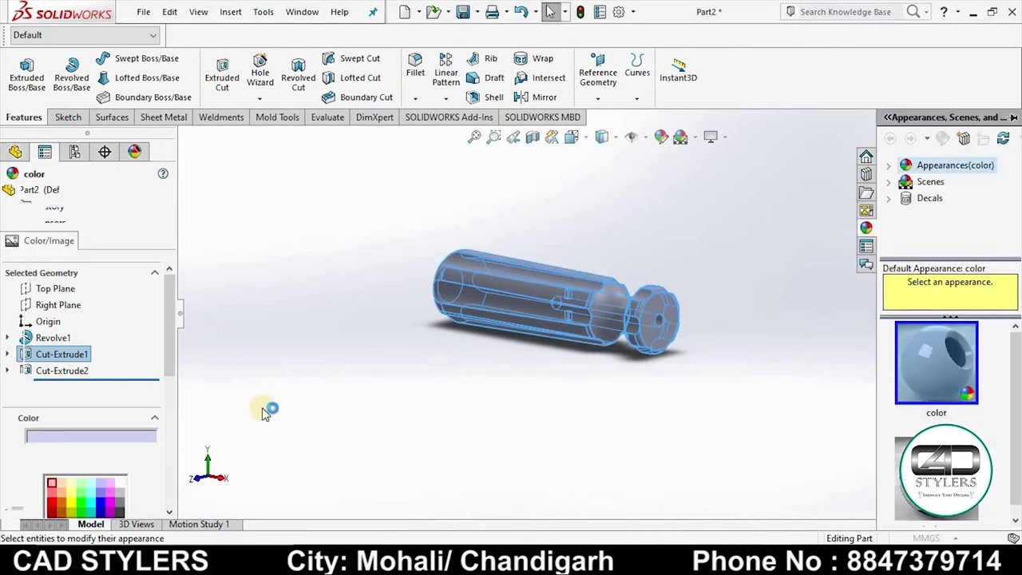
pyautogui.scroll(-3, 110, 431)
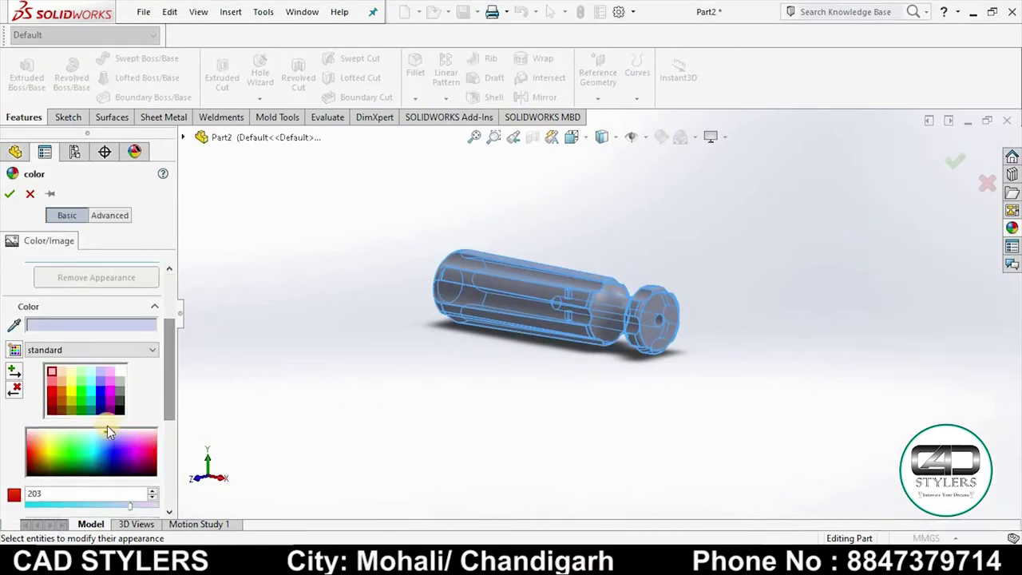
pyautogui.click(79, 400)
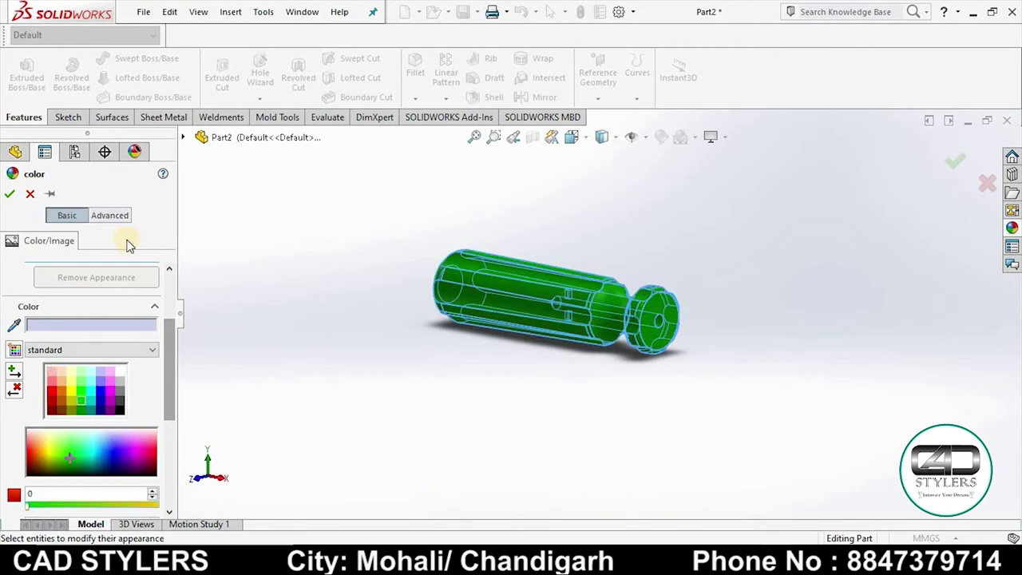
pyautogui.click(12, 194)
pyautogui.moveTo(344, 359); pyautogui.dragTo(347, 366, button='middle')
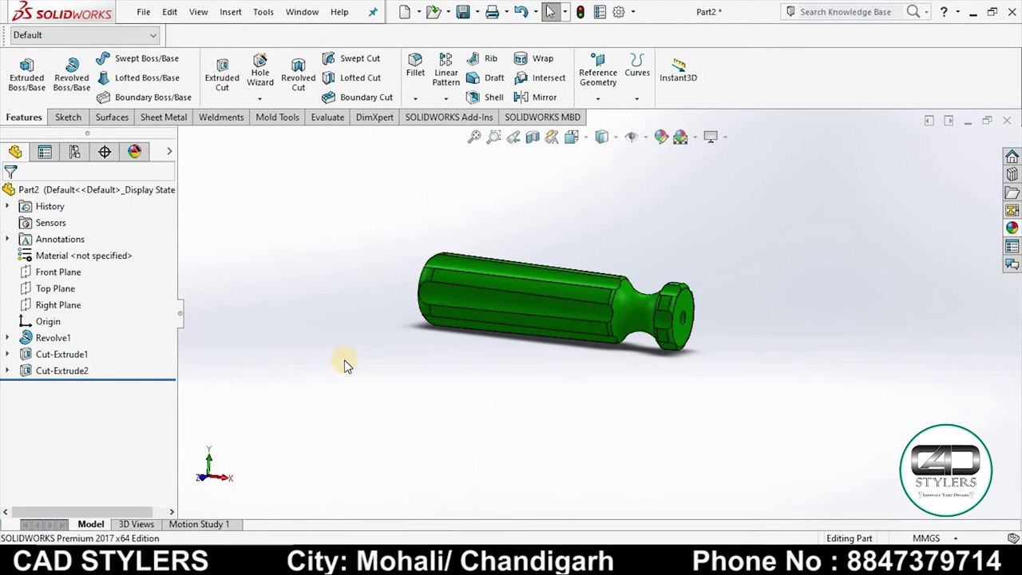
pyautogui.hotkey('ctrl', 's')
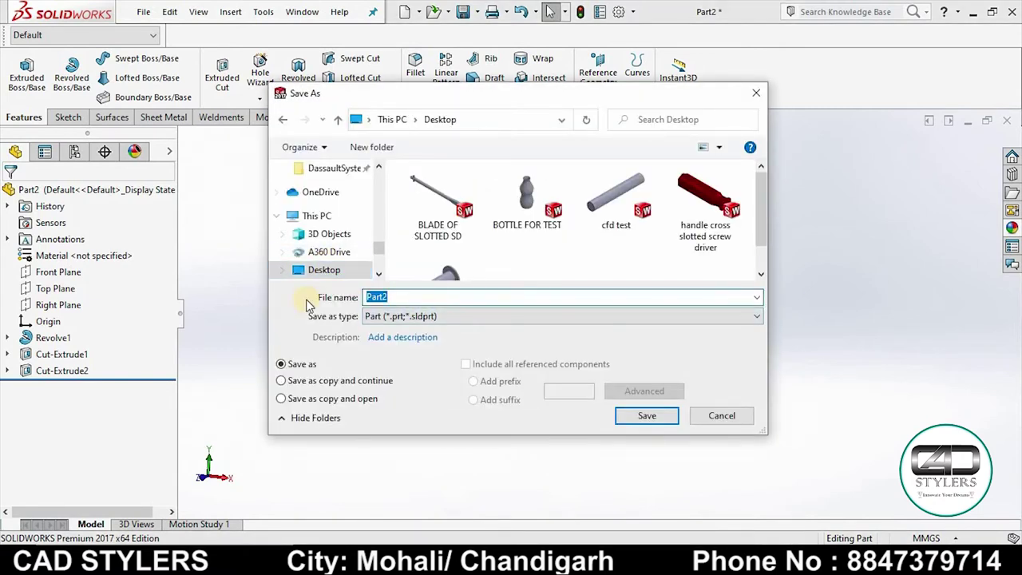
# Save the part as 'handle of slotted screw driver'
pyautogui.write('handle')
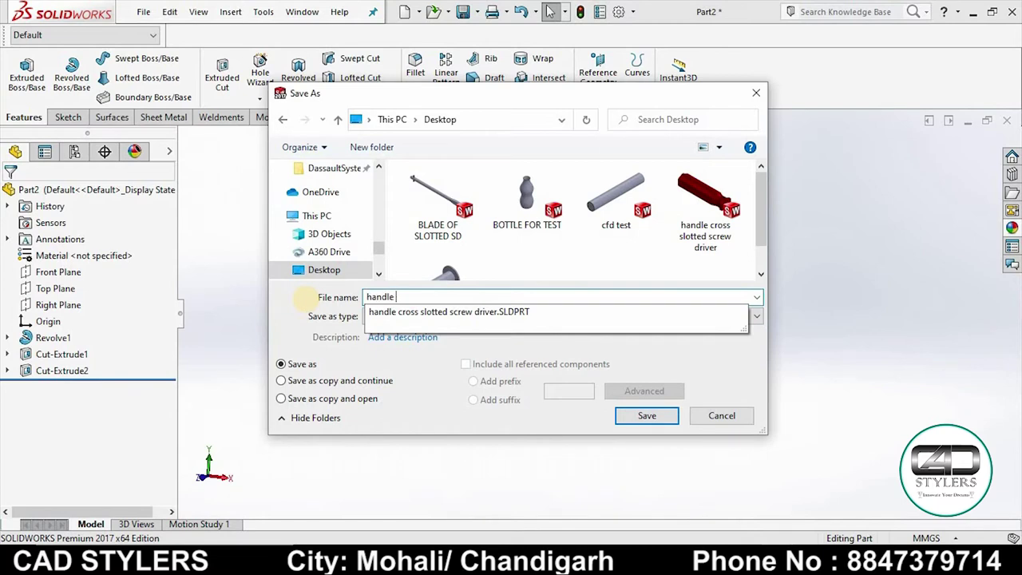
pyautogui.write('of slotted screw')
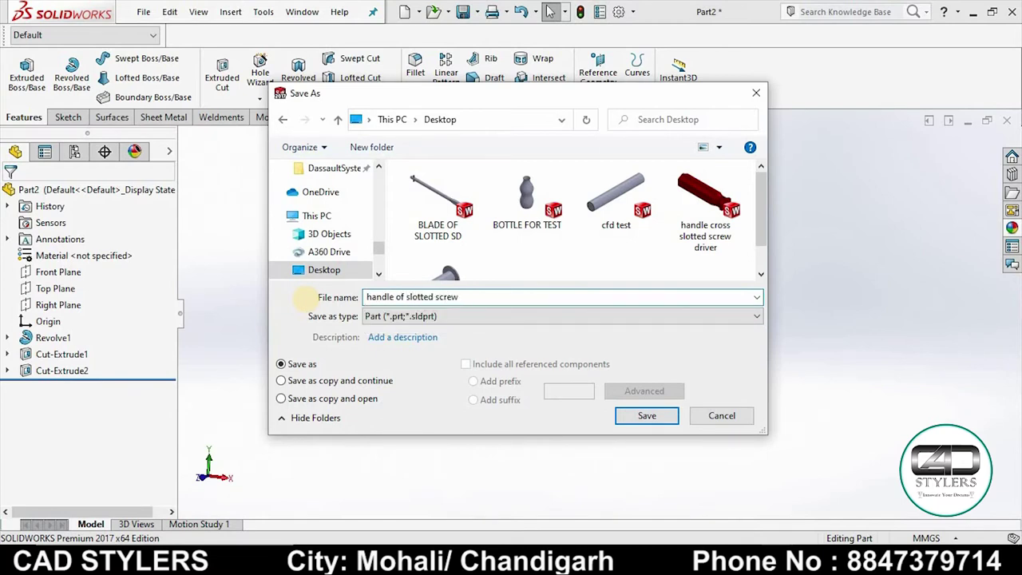
pyautogui.write(' driver')
pyautogui.press('Return')
pyautogui.moveTo(787, 365); pyautogui.dragTo(726, 351, button='middle')
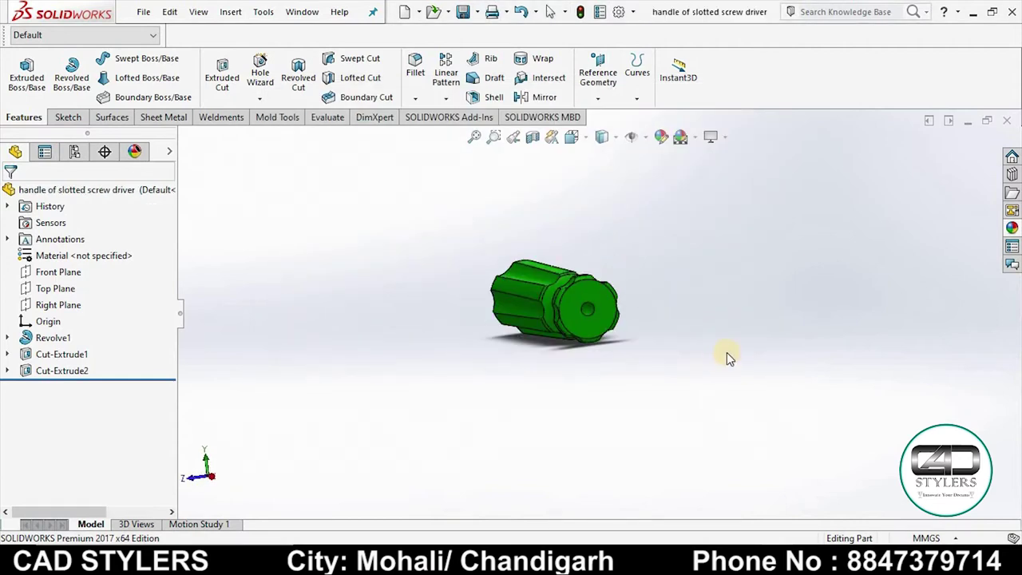
# Create a new part and start a sketch on its Front Plane
pyautogui.hotkey('ctrl', 'n')
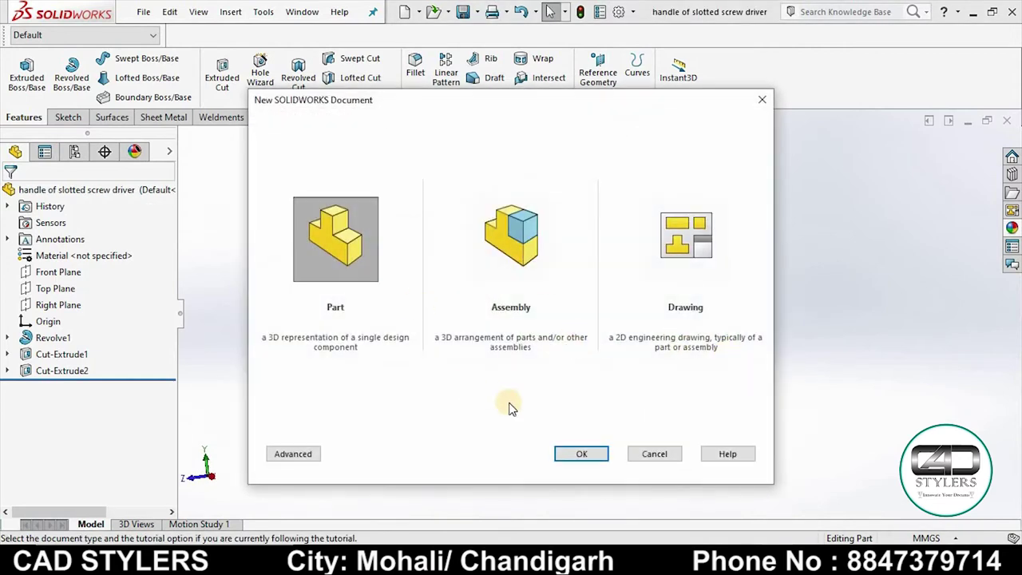
pyautogui.click(595, 460)
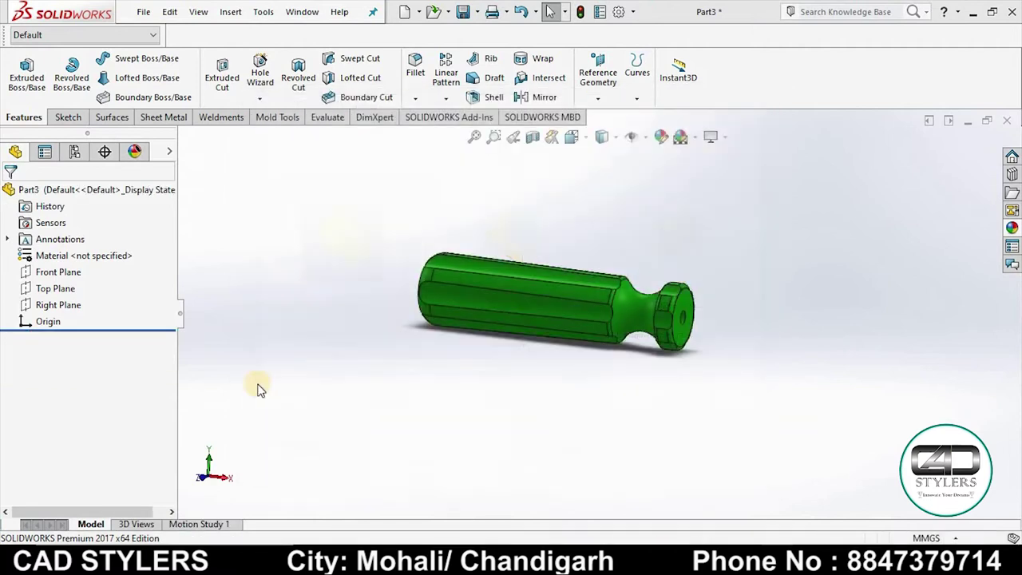
pyautogui.rightClick(60, 276)
pyautogui.click(71, 251)
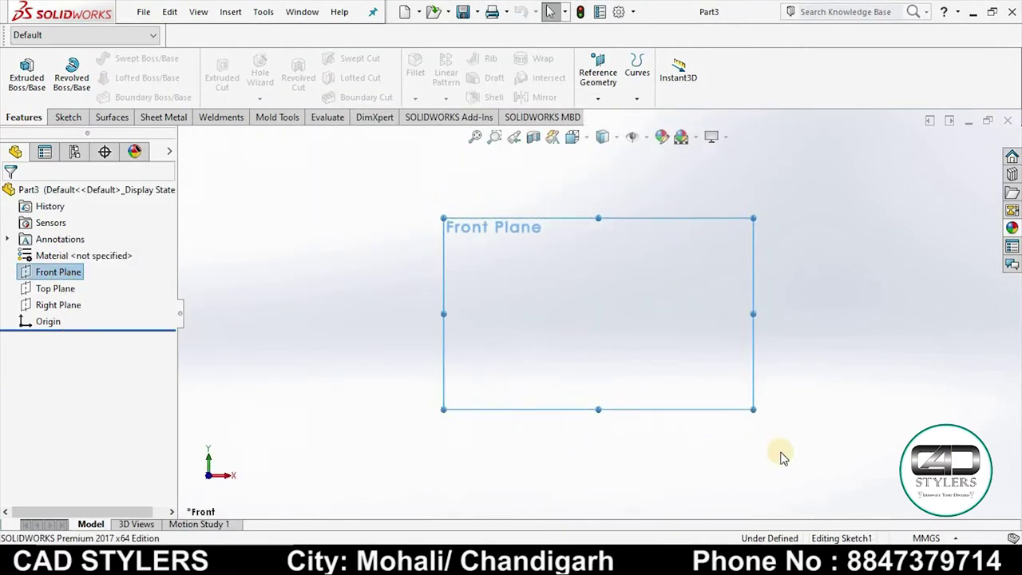
pyautogui.click(744, 470)
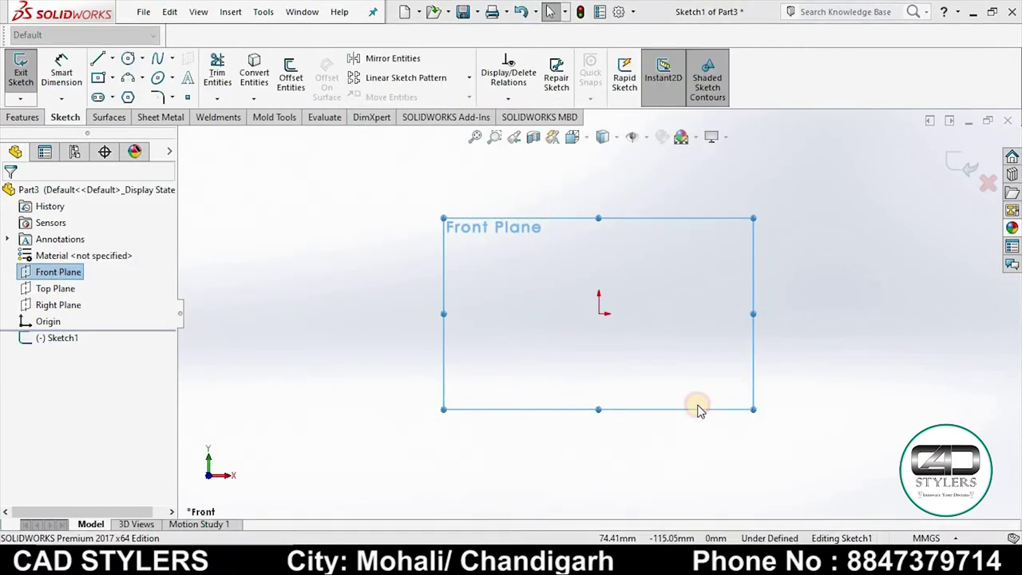
pyautogui.keyDown('ctrl'); pyautogui.scroll(2, 515, 298); pyautogui.keyUp('ctrl')
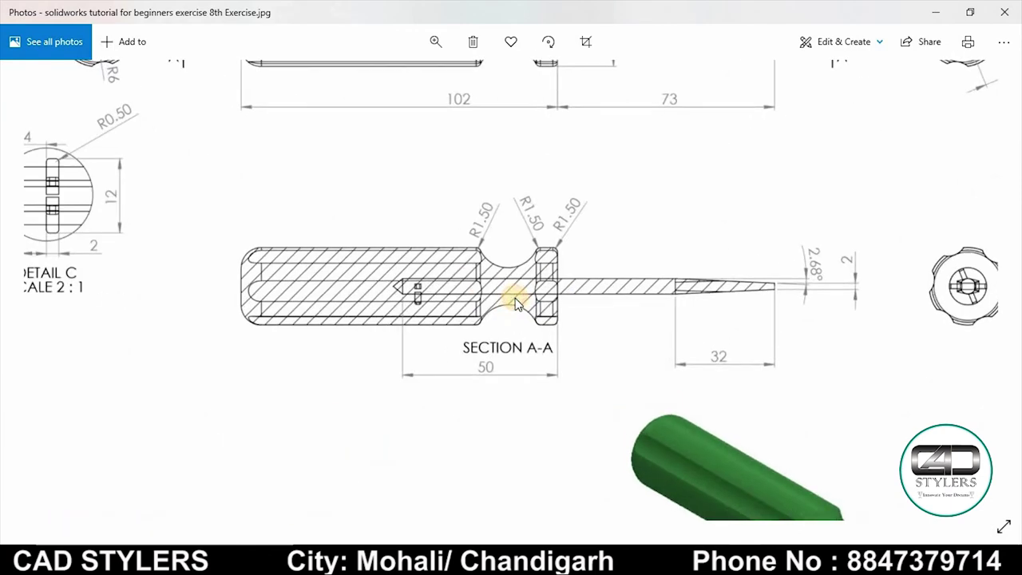
# Zoom into Section A-A of the reference drawing, then return to the SolidWorks sketch
pyautogui.keyDown('ctrl'); pyautogui.scroll(-2, 515, 297); pyautogui.keyUp('ctrl')
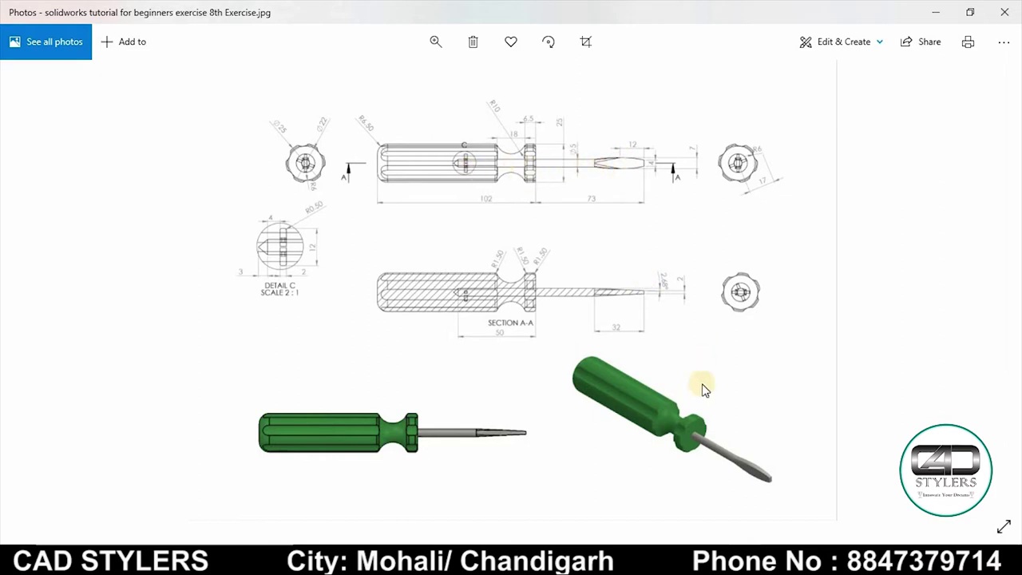
pyautogui.click(738, 560)
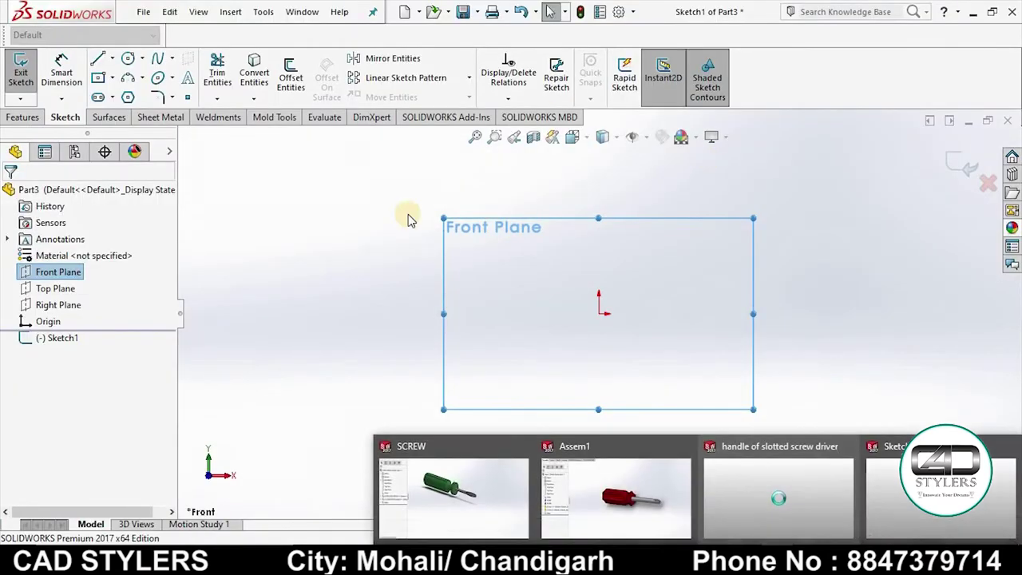
# Draw the rod outline: bottom line, short right edge, top line and slanted tip line
pyautogui.click(97, 58)
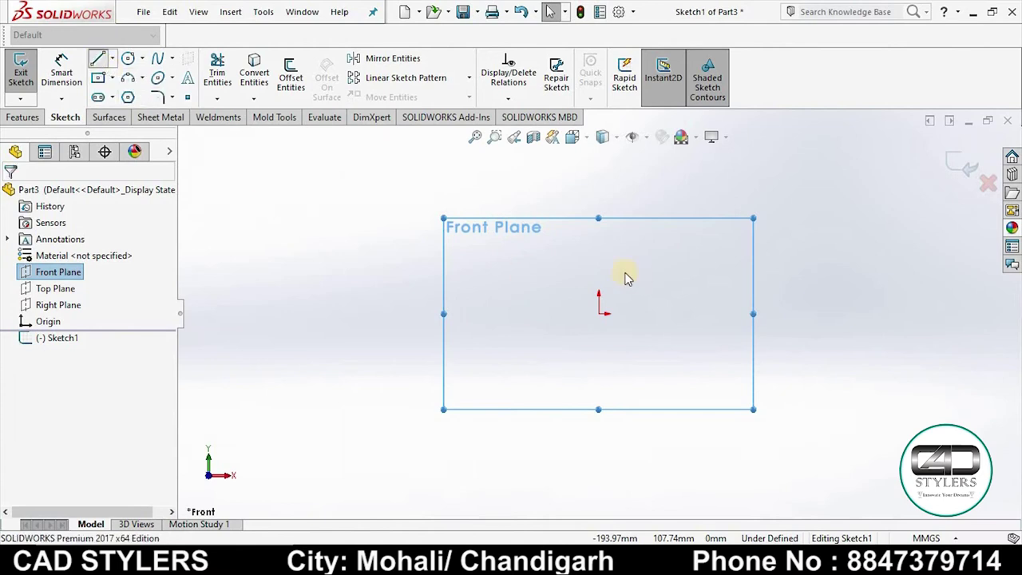
pyautogui.click(604, 313)
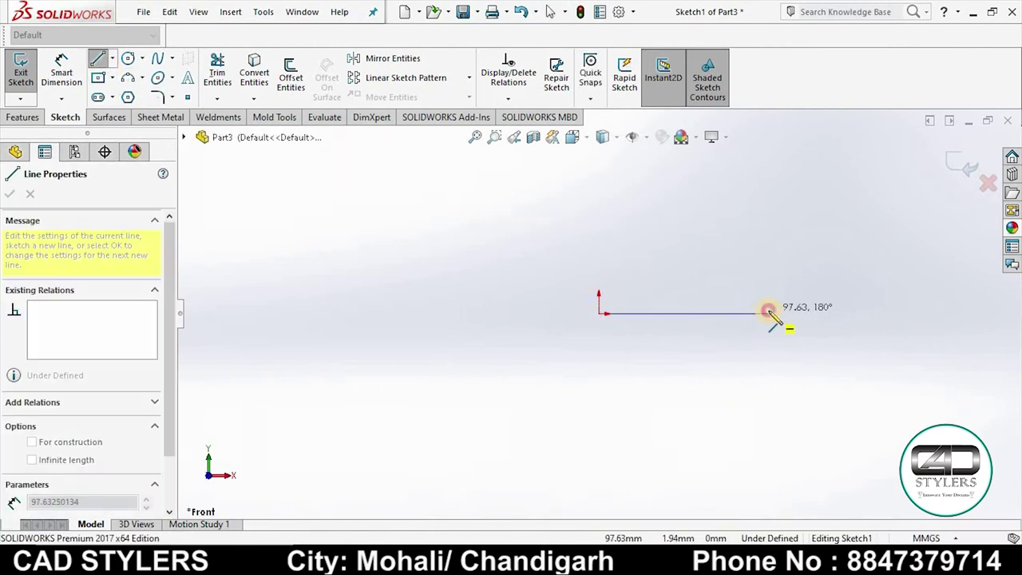
pyautogui.click(768, 312)
pyautogui.click(768, 296)
pyautogui.doubleClick(598, 297)
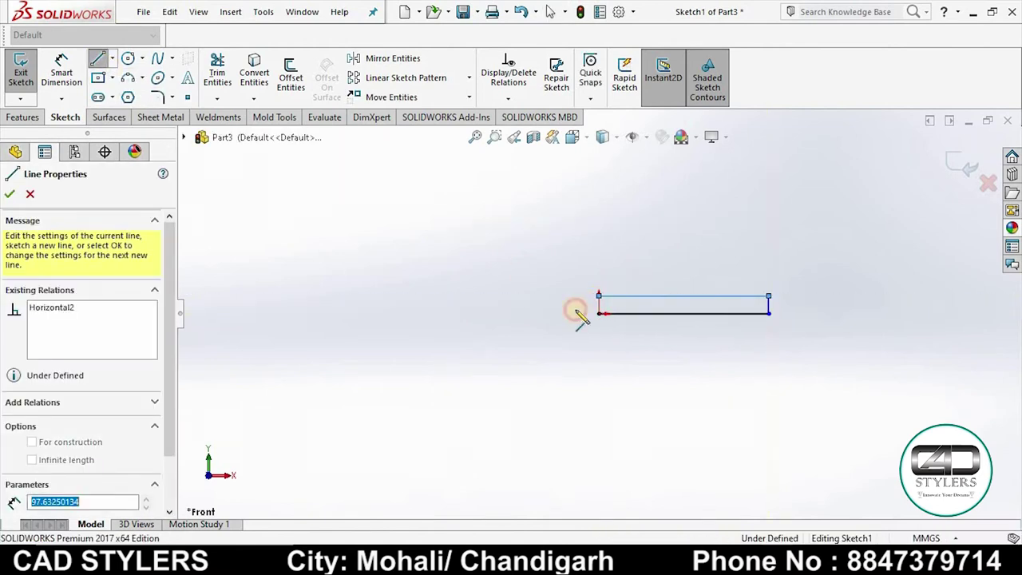
pyautogui.click(565, 312)
pyautogui.rightClick(606, 314)
pyautogui.click(604, 327)
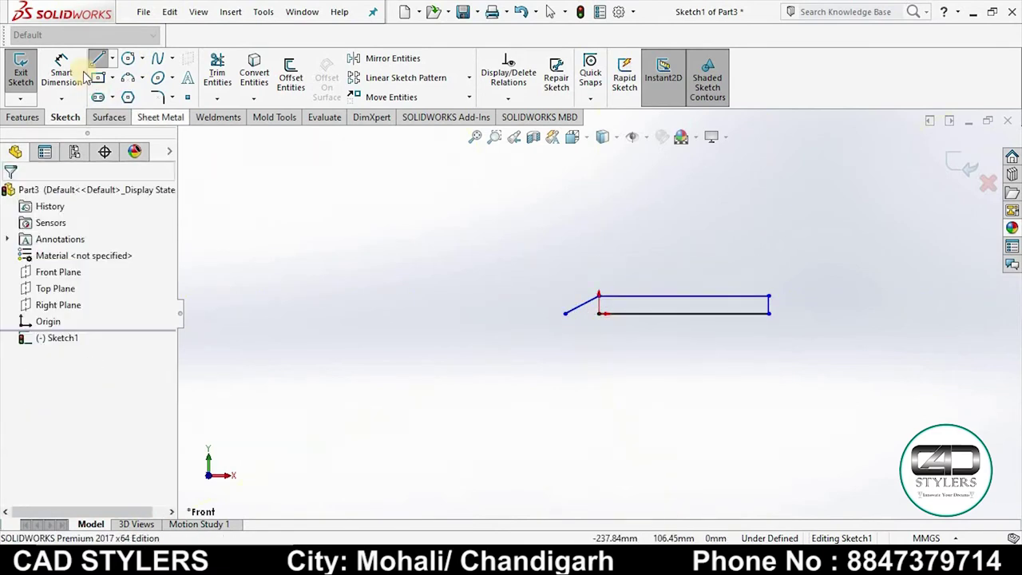
# Dimension the bottom line to 91 mm and the right vertical edge to 2.5 mm
pyautogui.click(80, 73)
pyautogui.click(676, 314)
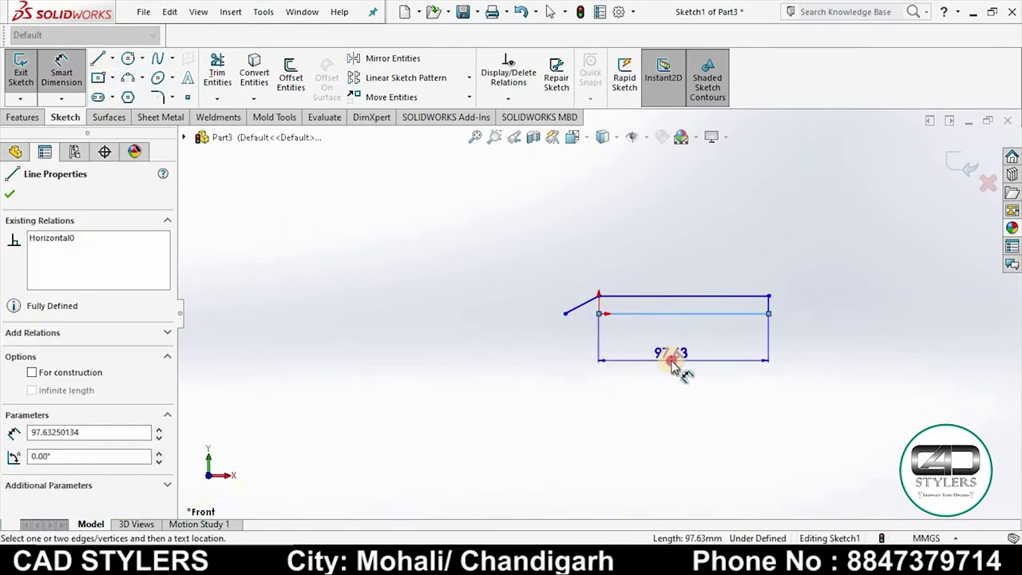
pyautogui.click(675, 363)
pyautogui.write('123')
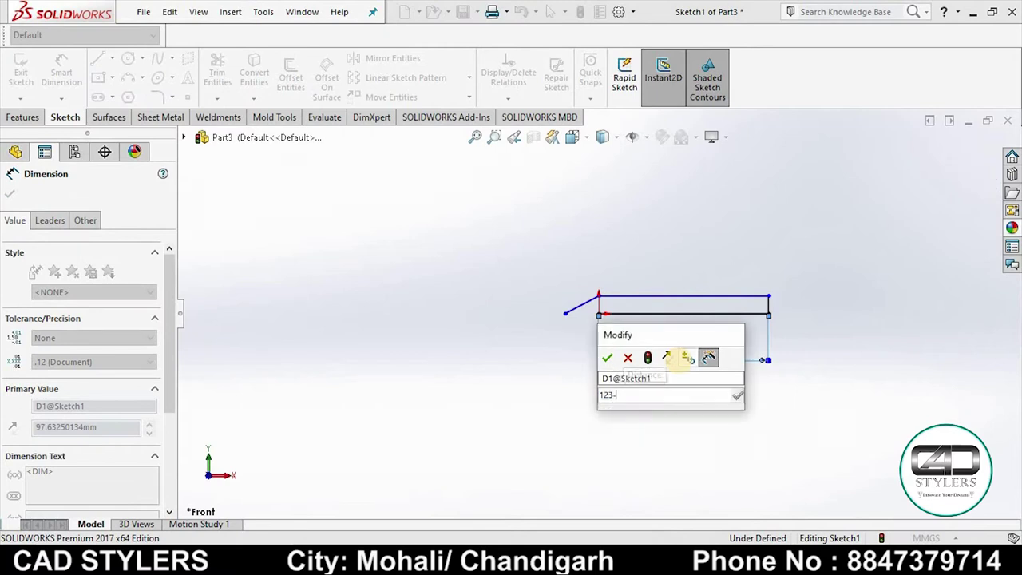
pyautogui.write('-32')
pyautogui.press('Return')
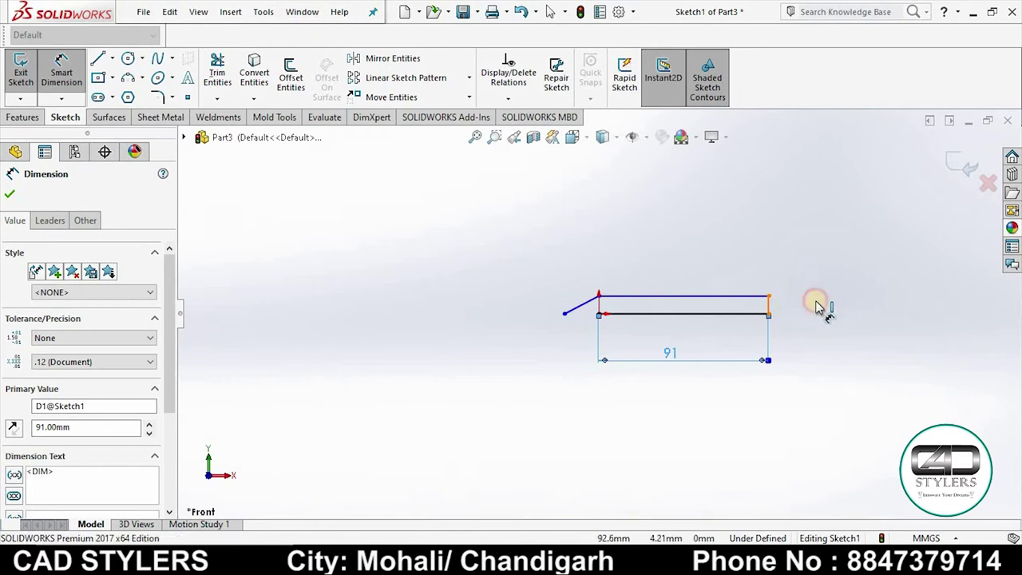
pyautogui.click(768, 304)
pyautogui.click(811, 309)
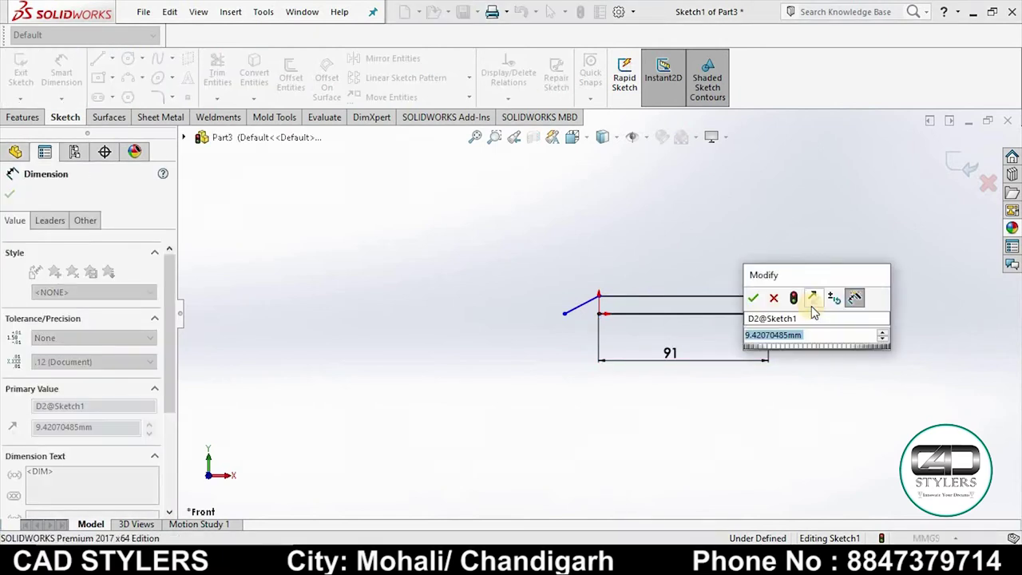
pyautogui.write('2.5')
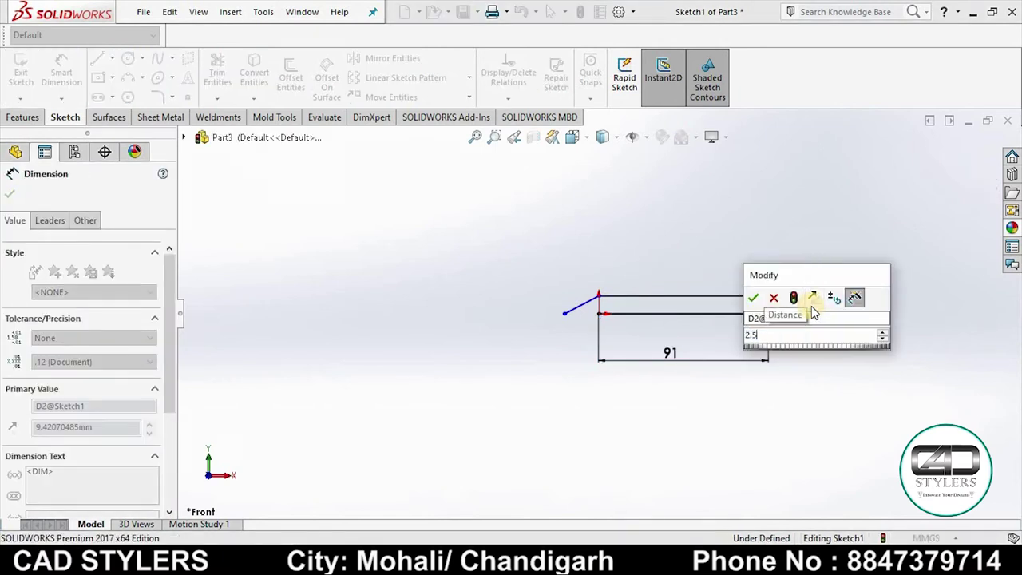
pyautogui.press('Return')
# Try a distance dimension from the tip end point to the corner, then cancel it
pyautogui.scroll(-4, 612, 337)
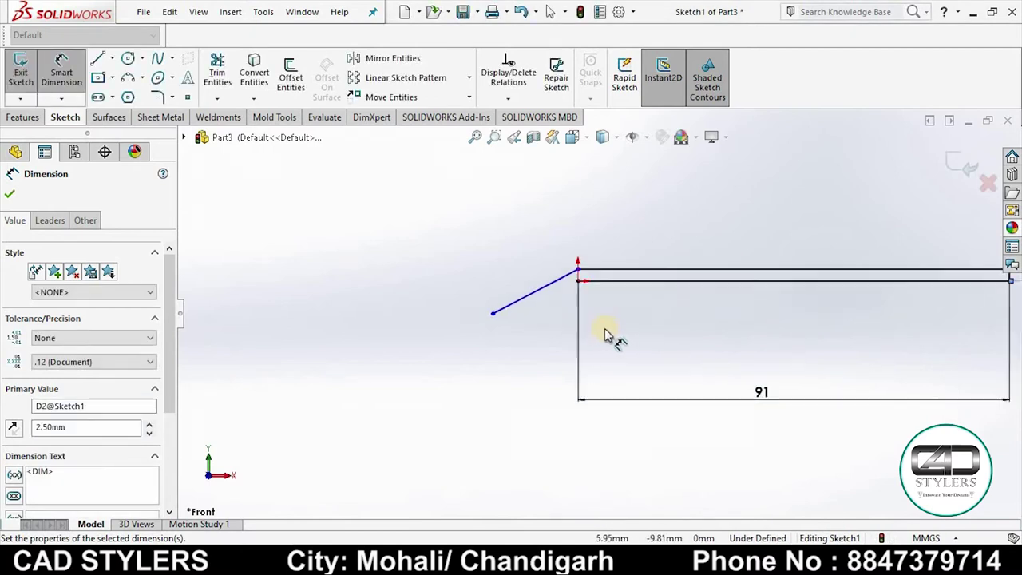
pyautogui.scroll(-1, 611, 335)
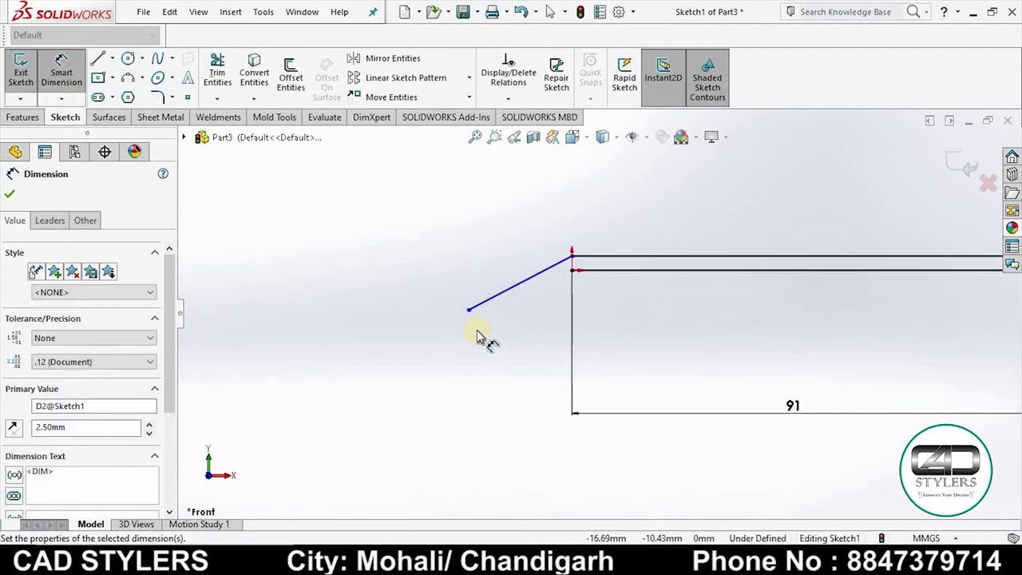
pyautogui.click(469, 311)
pyautogui.click(572, 270)
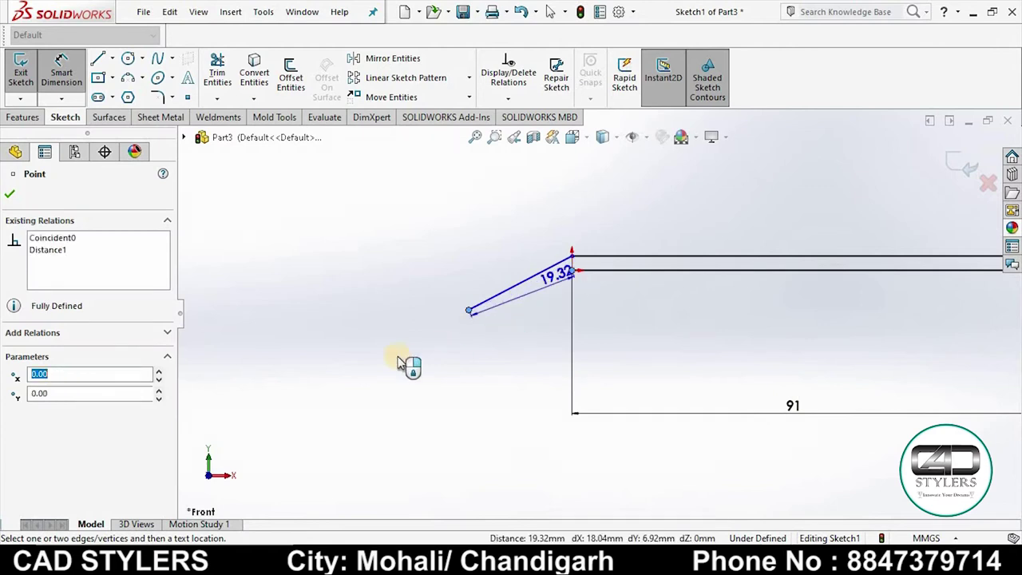
pyautogui.press('Escape')
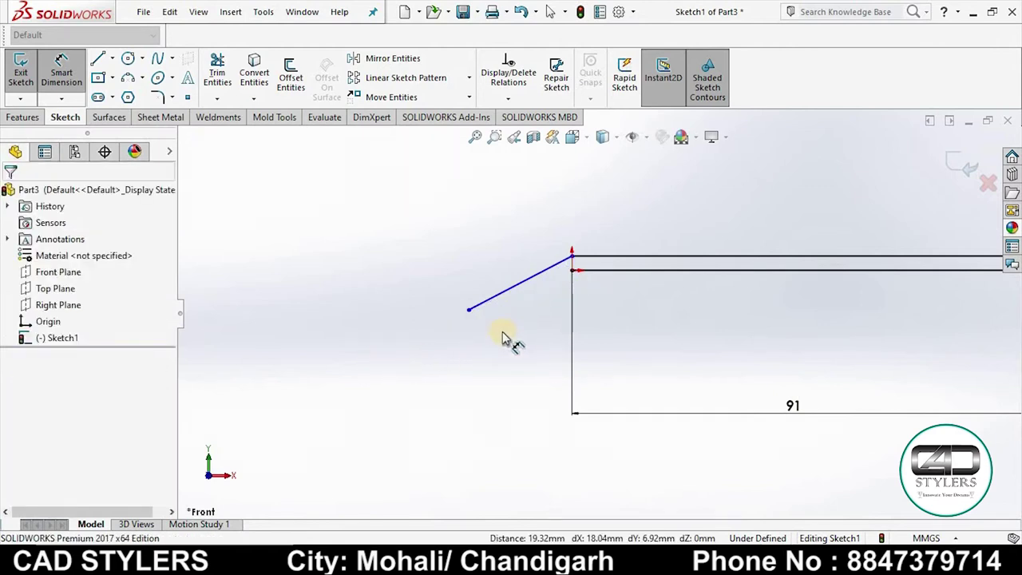
pyautogui.press('Escape')
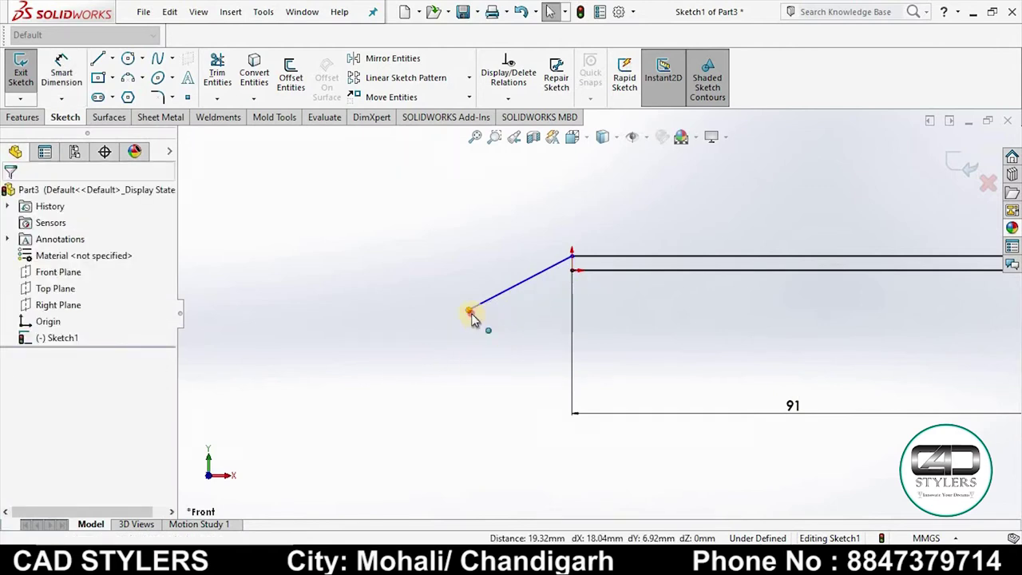
# Add a Horizontal relation between the pointed tip end and the corner point
pyautogui.click(470, 311)
pyautogui.keyDown('ctrl'); pyautogui.click(571, 271); pyautogui.keyUp('ctrl')
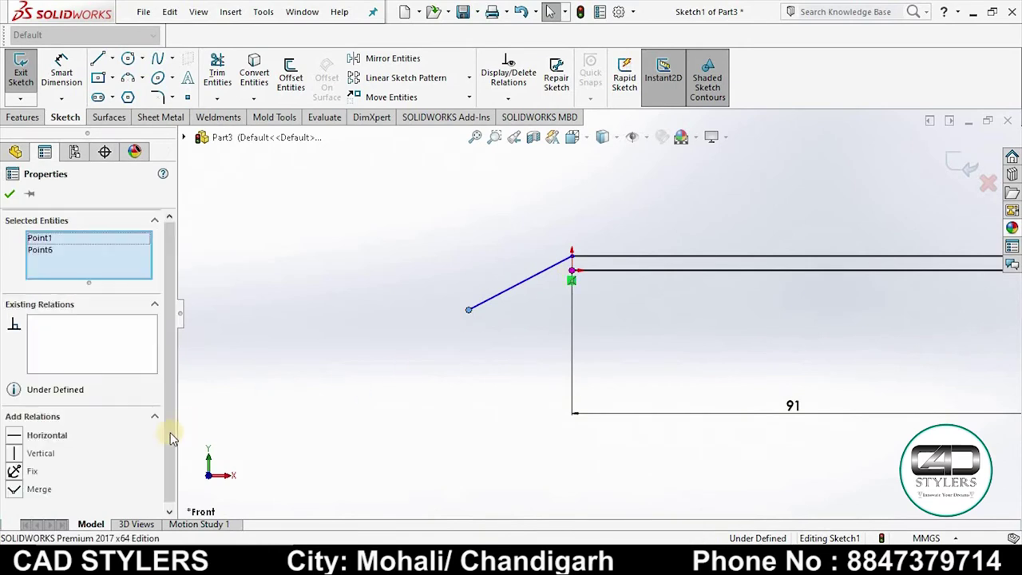
pyautogui.click(12, 435)
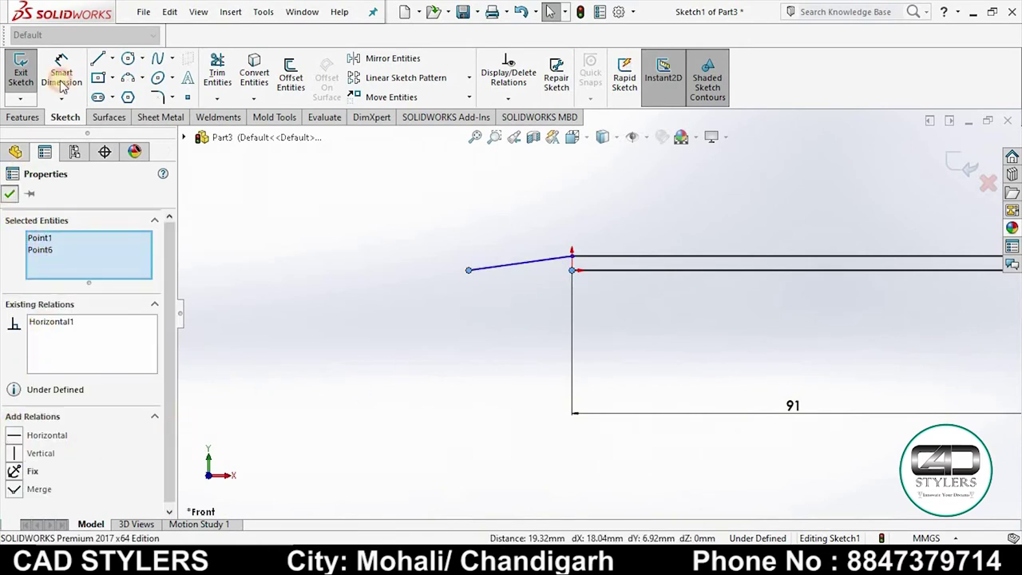
# Dimension the slanted tip line to 3 mm
pyautogui.click(61, 72)
pyautogui.click(469, 270)
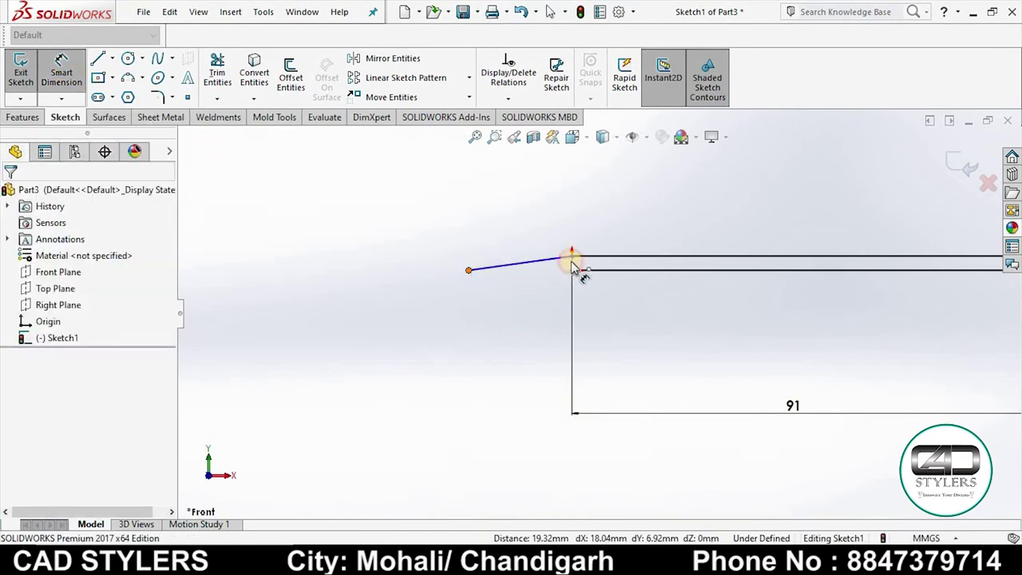
pyautogui.click(571, 256)
pyautogui.click(540, 209)
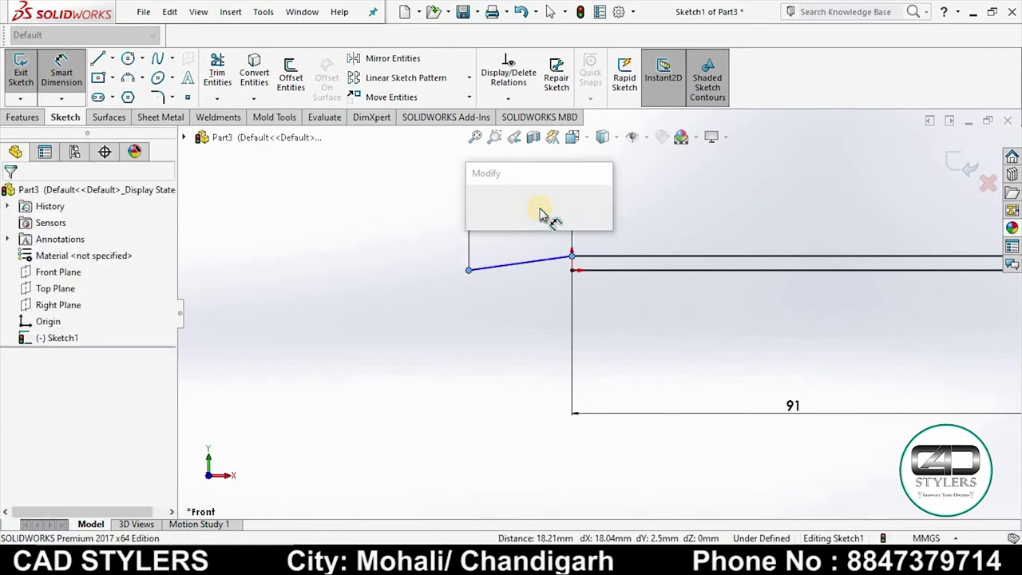
pyautogui.write('3')
pyautogui.press('Return')
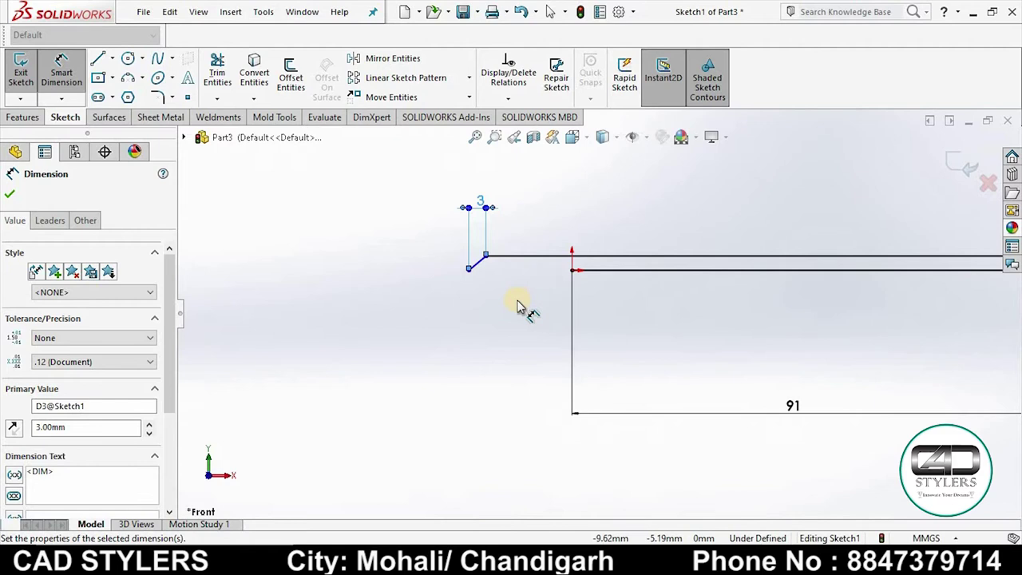
pyautogui.press('Escape')
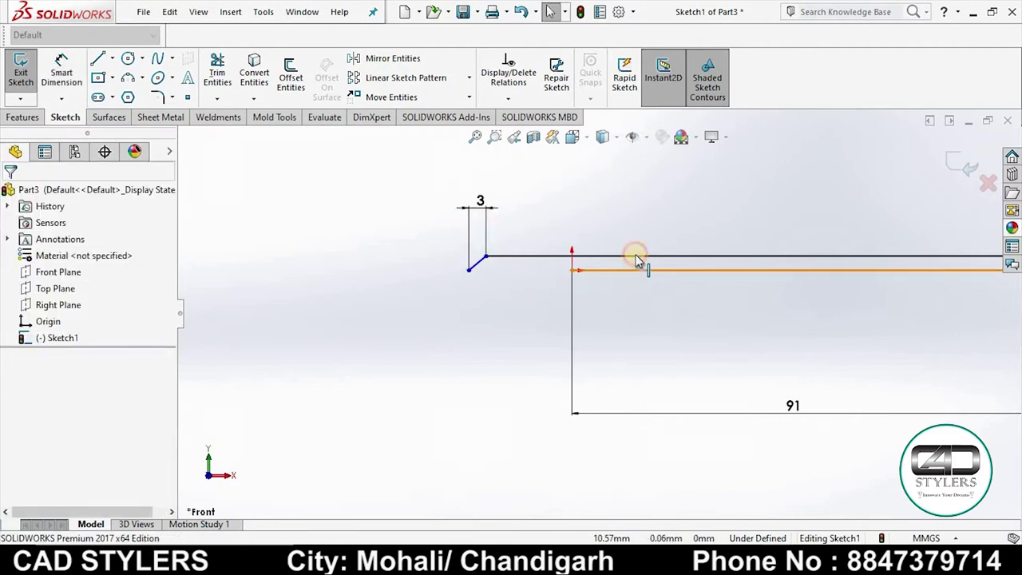
# Make the top and bottom long lines equal in length
pyautogui.click(638, 257)
pyautogui.keyDown('ctrl'); pyautogui.click(639, 270); pyautogui.keyUp('ctrl')
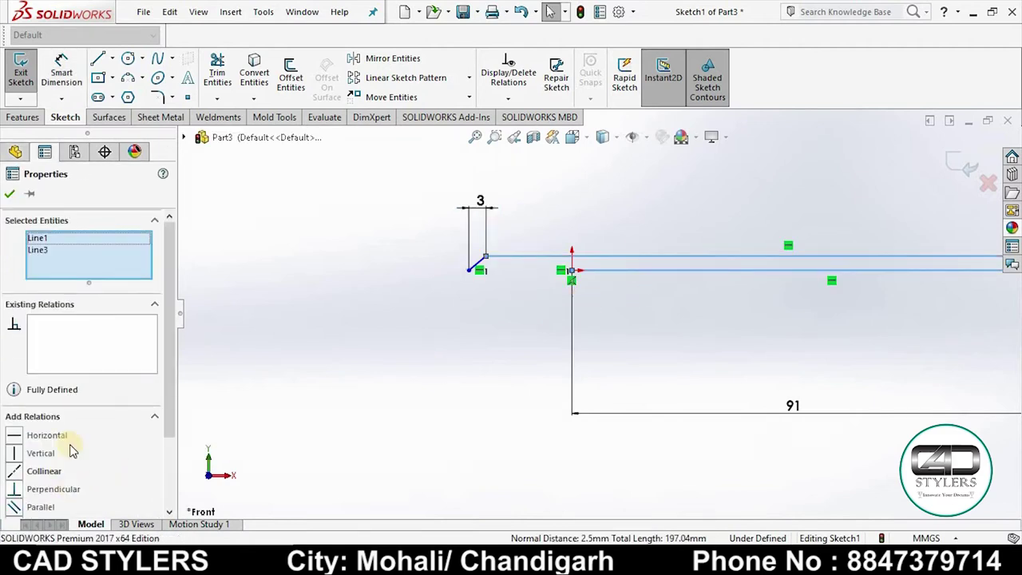
pyautogui.scroll(-3, 36, 478)
pyautogui.click(15, 428)
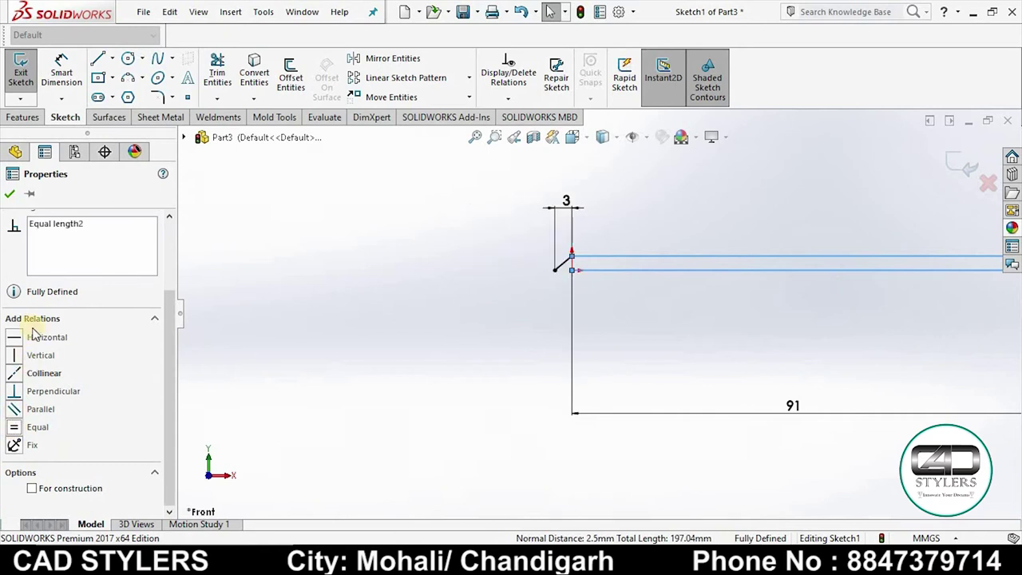
pyautogui.click(10, 196)
pyautogui.scroll(-3, 650, 288)
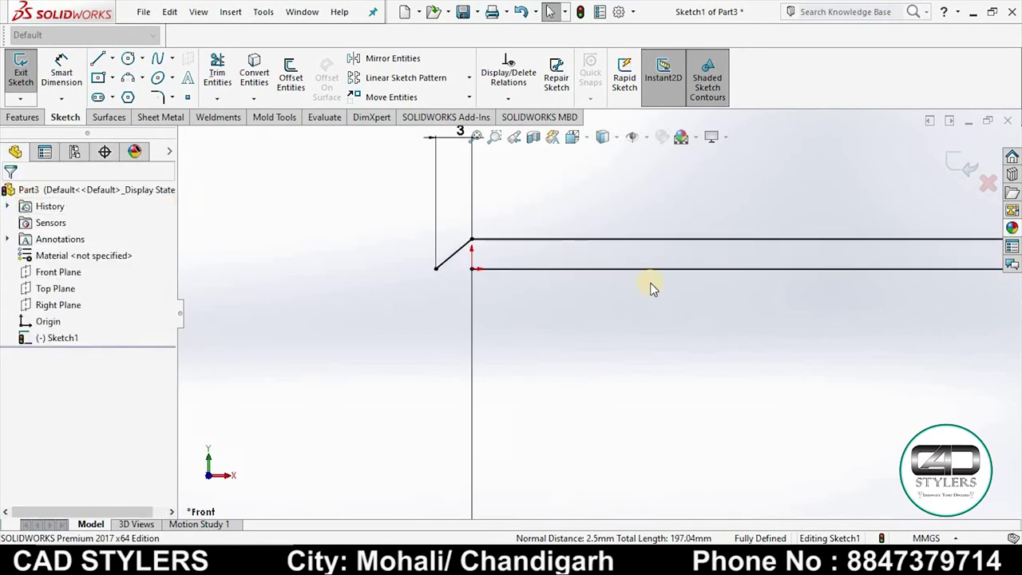
# Trim the excess tip line, accept the relation warning, and exit the rod sketch
pyautogui.click(217, 97)
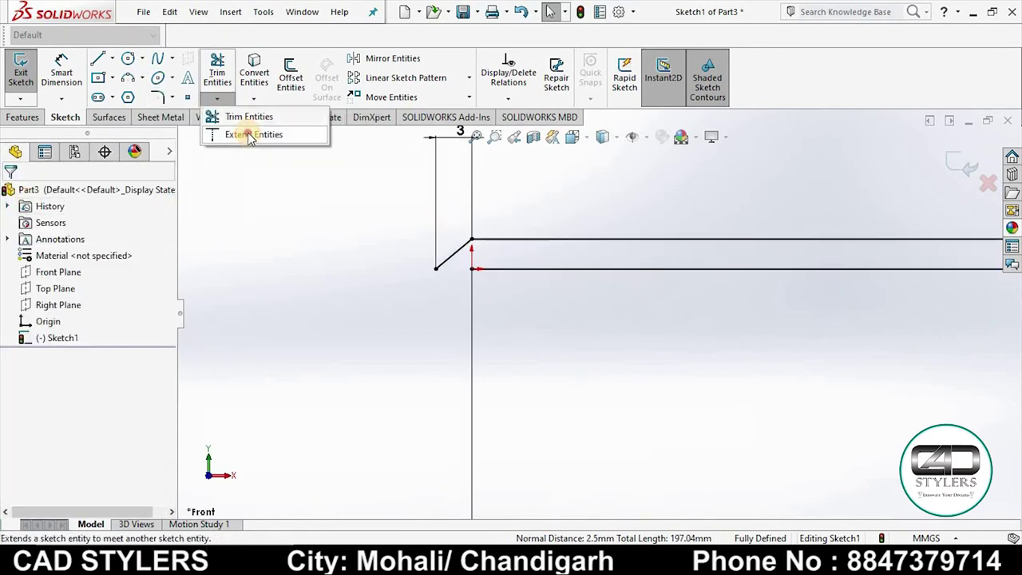
pyautogui.click(214, 132)
pyautogui.click(505, 269)
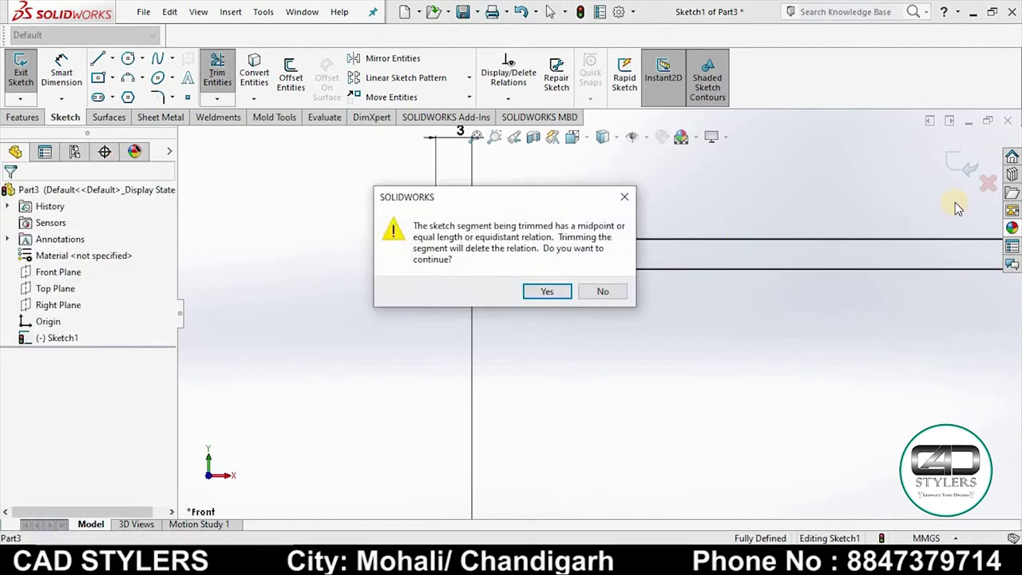
pyautogui.click(550, 291)
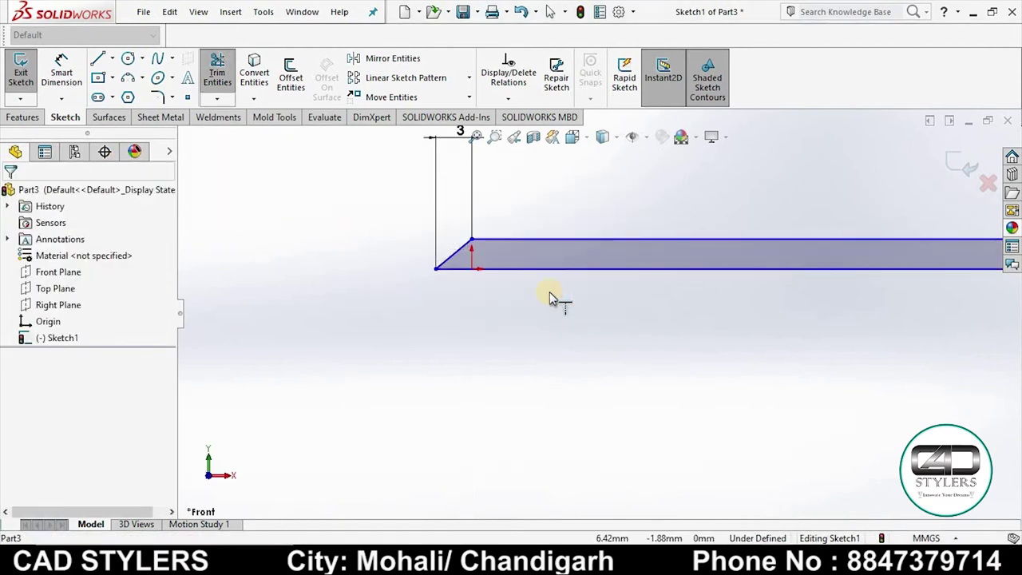
pyautogui.click(964, 166)
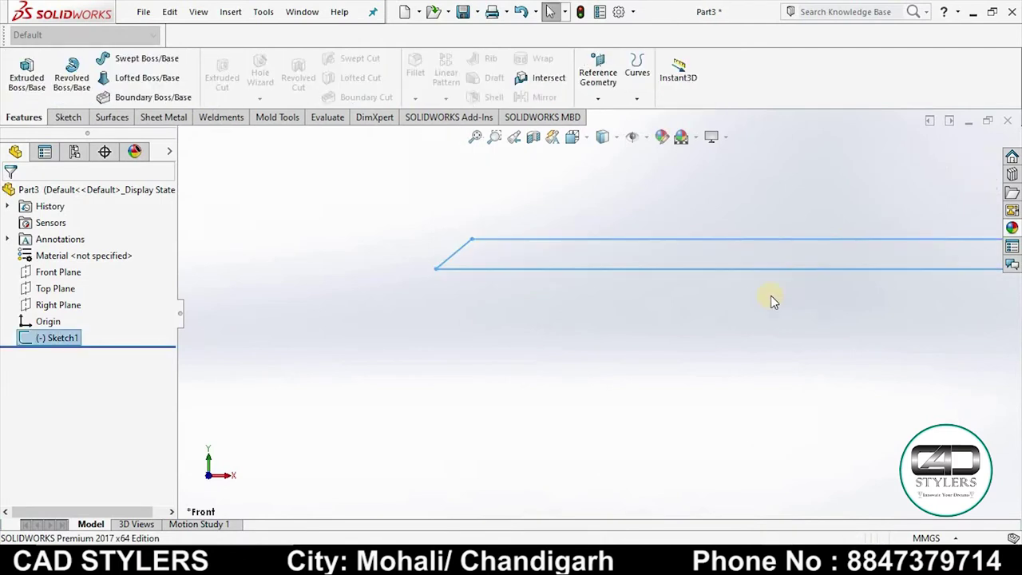
pyautogui.scroll(2, 770, 295)
# Revolve the sketch about its long bottom line into a pointed rod, then show the reference drawing
pyautogui.scroll(1, 769, 295)
pyautogui.press('f')
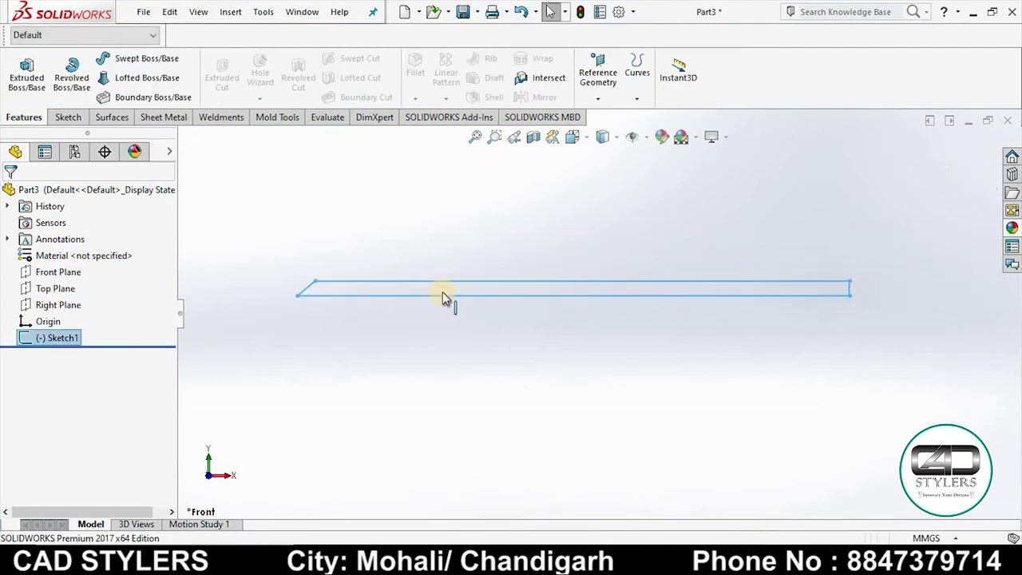
pyautogui.click(73, 86)
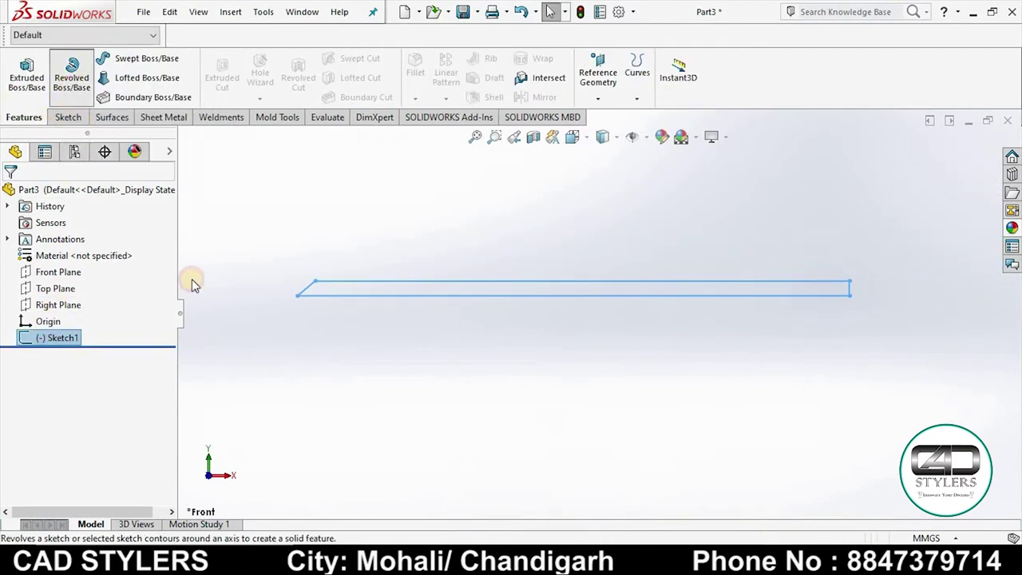
pyautogui.click(472, 292)
pyautogui.press('Return')
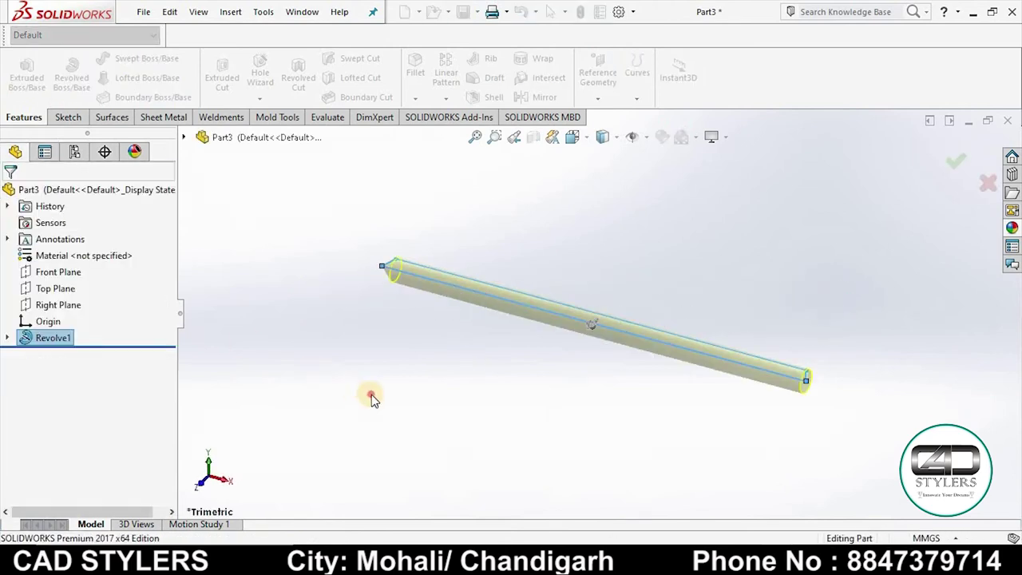
pyautogui.moveTo(372, 394)
pyautogui.mouseDown(button='middle')
pyautogui.moveTo(465, 372)
pyautogui.moveTo(615, 372)
pyautogui.mouseUp(button='middle')
pyautogui.scroll(-3, 712, 359)
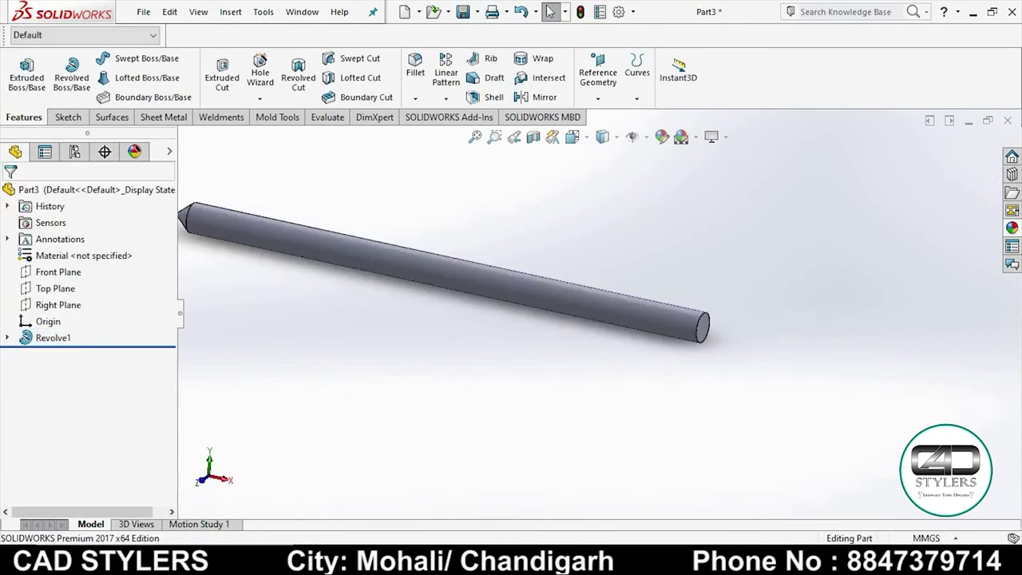
pyautogui.click(744, 471)
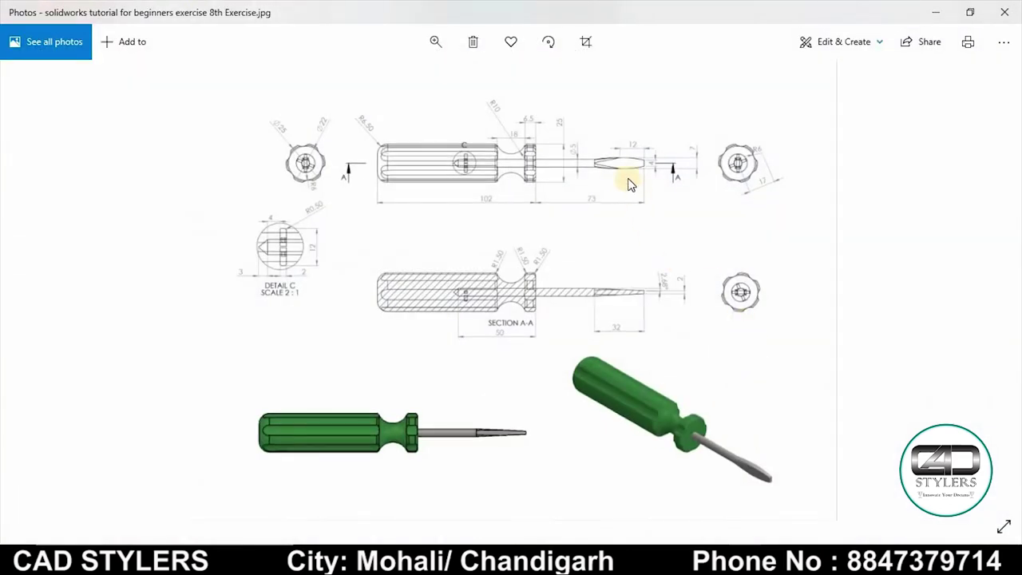
# Zoom into the screwdriver drawing to read the blade's 12, 7 and 4 dimensions
pyautogui.scroll(3, 639, 172)
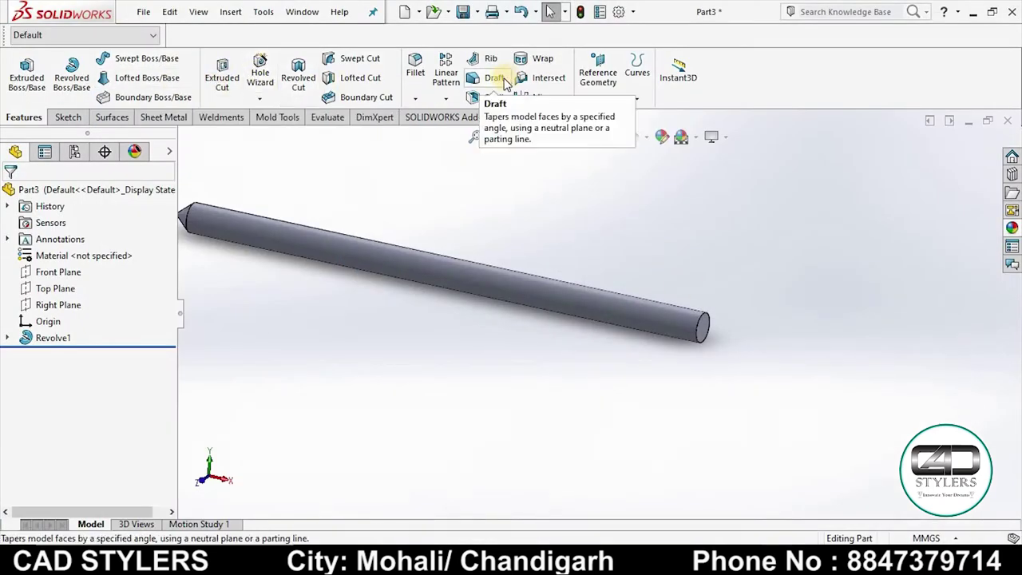
# Create Plane1 offset 32 mm from the rod's flat end face
pyautogui.click(441, 98)
pyautogui.click(597, 98)
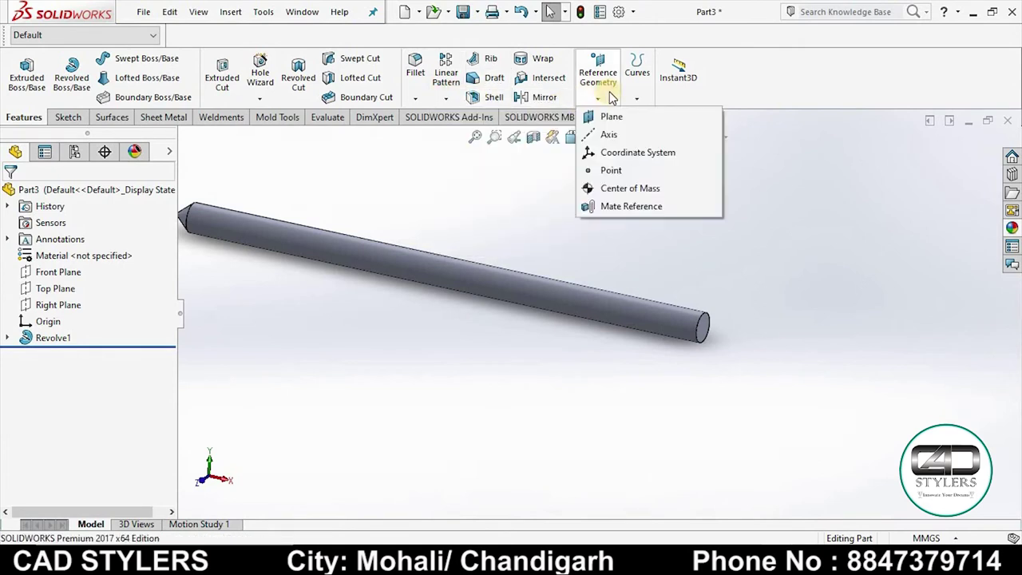
pyautogui.click(603, 100)
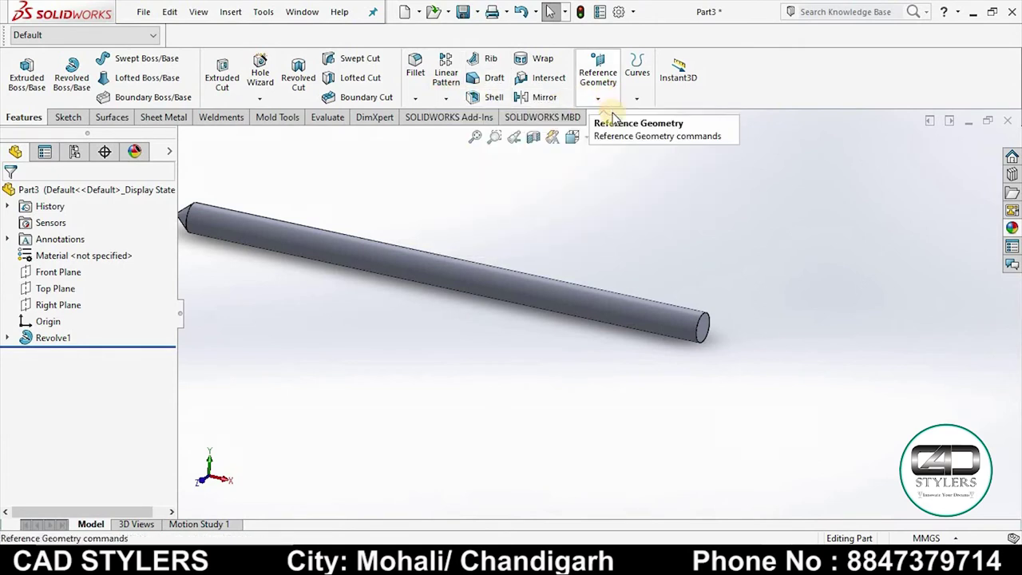
pyautogui.click(703, 328)
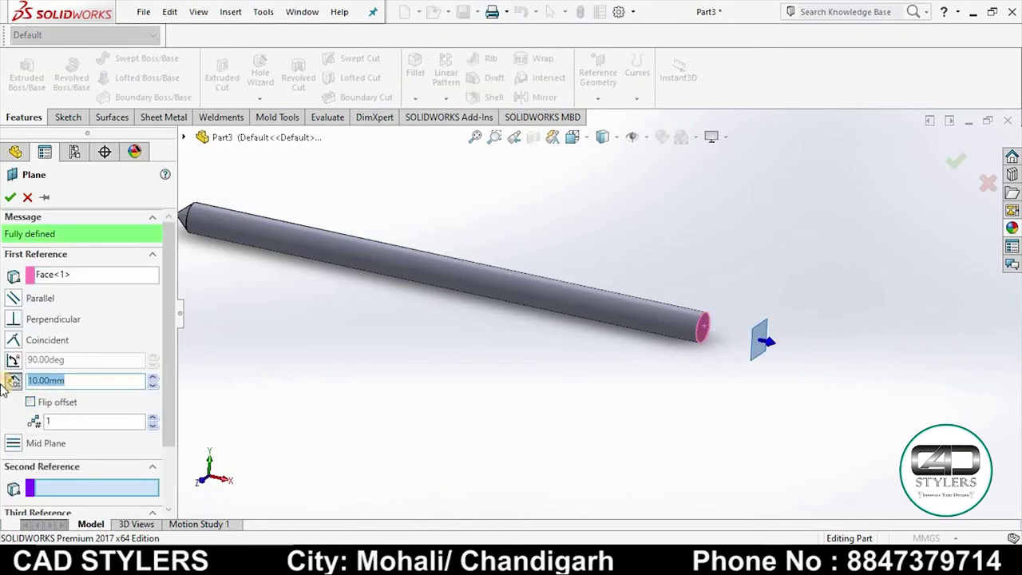
pyautogui.write('0')
pyautogui.press('Return')
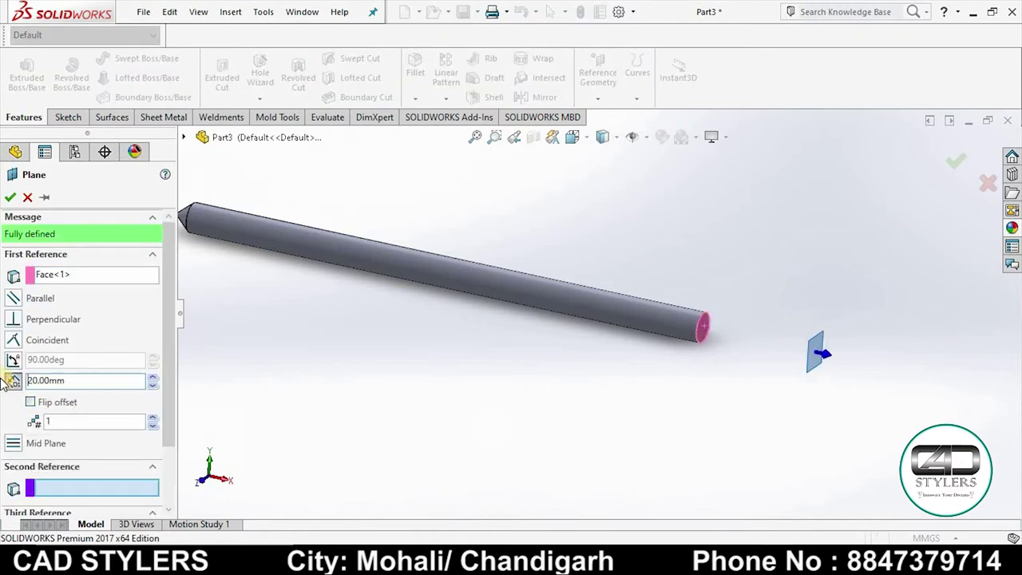
pyautogui.click(10, 197)
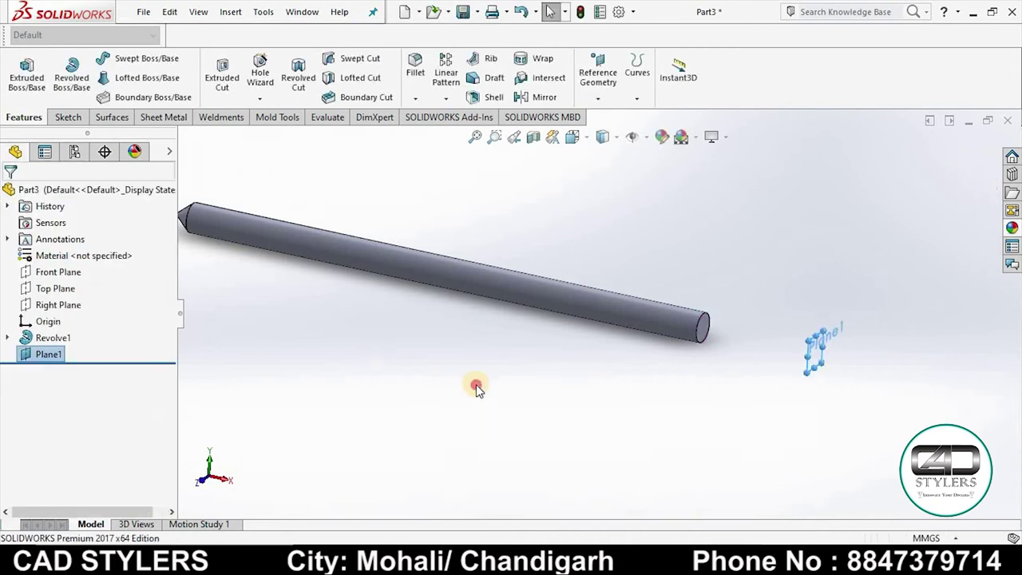
# Create a second reference plane, Plane2, from the rod's end face
pyautogui.click(620, 125)
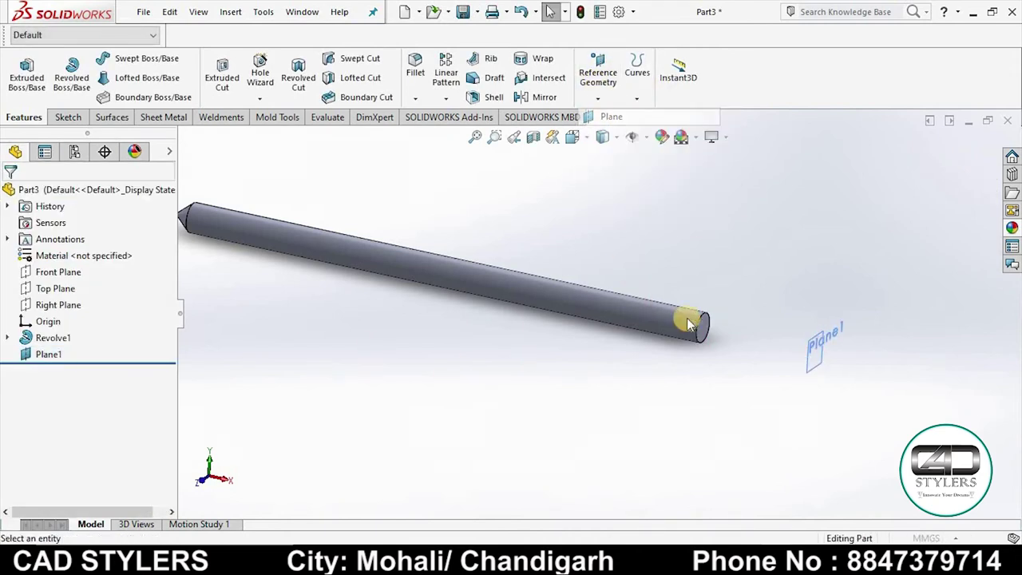
pyautogui.click(703, 324)
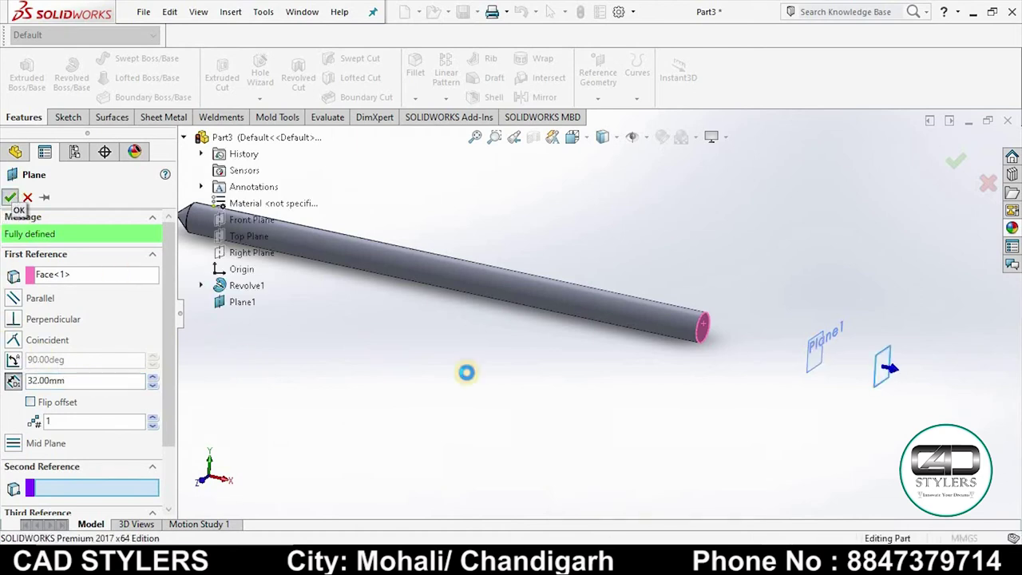
pyautogui.scroll(3, 554, 392)
pyautogui.scroll(2, 784, 404)
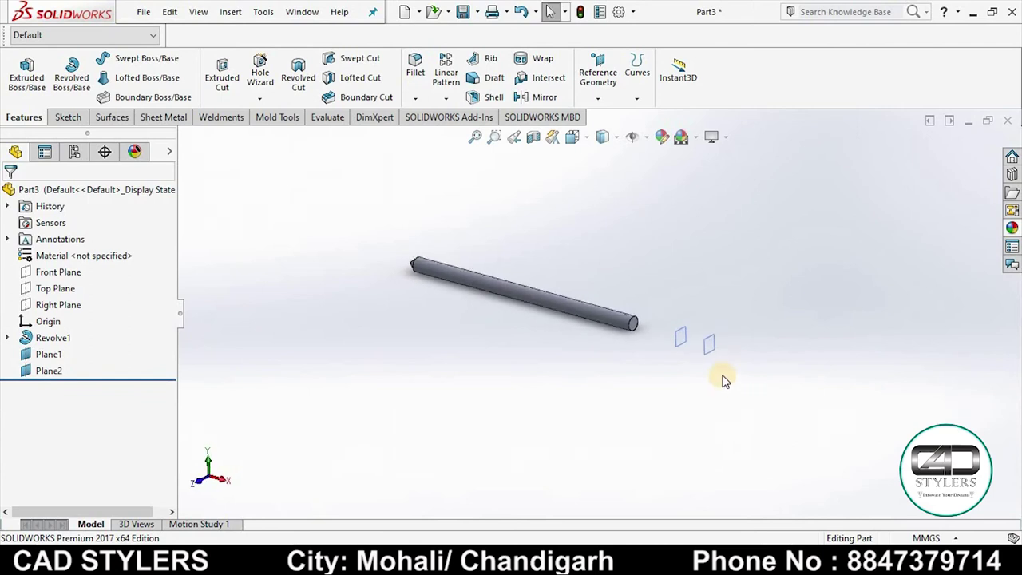
pyautogui.scroll(-2, 723, 380)
# Start a new sketch on Plane1 and view it Normal To
pyautogui.rightClick(629, 297)
pyautogui.click(644, 279)
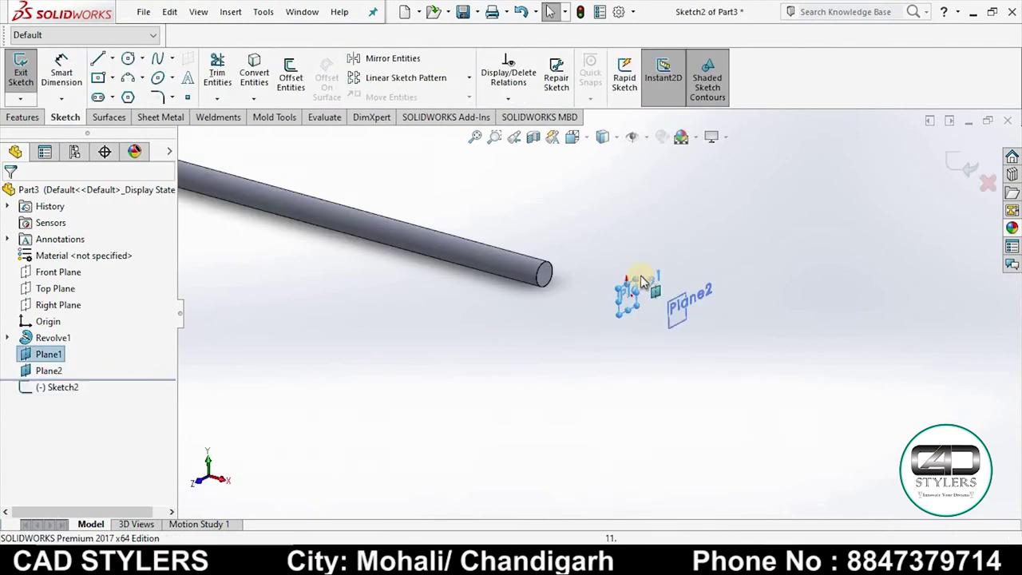
pyautogui.press('space')
pyautogui.click(133, 96)
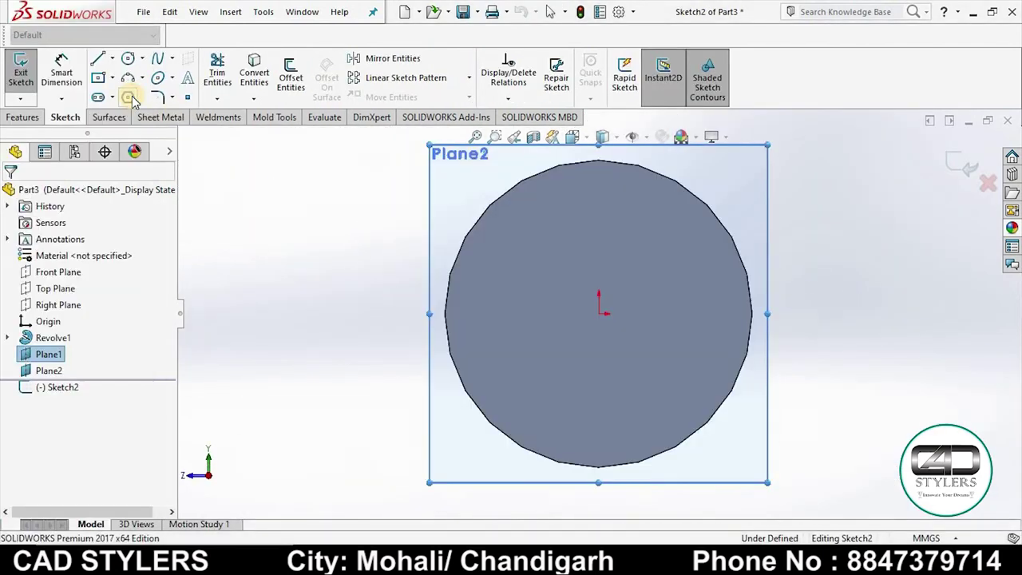
# Check the blade-tip dimensions on the reference drawing and return to SolidWorks
pyautogui.click(764, 515)
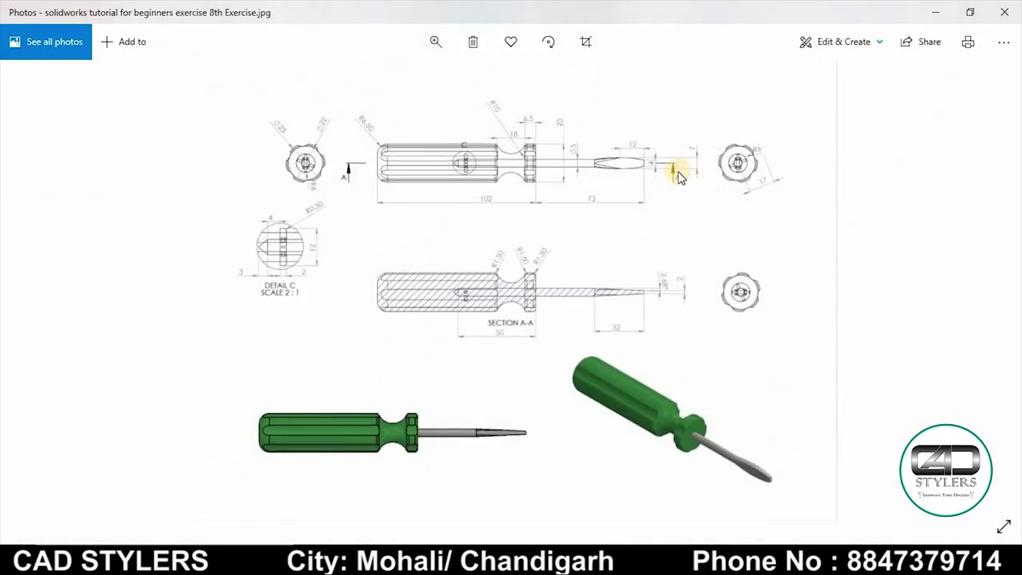
pyautogui.scroll(3, 684, 168)
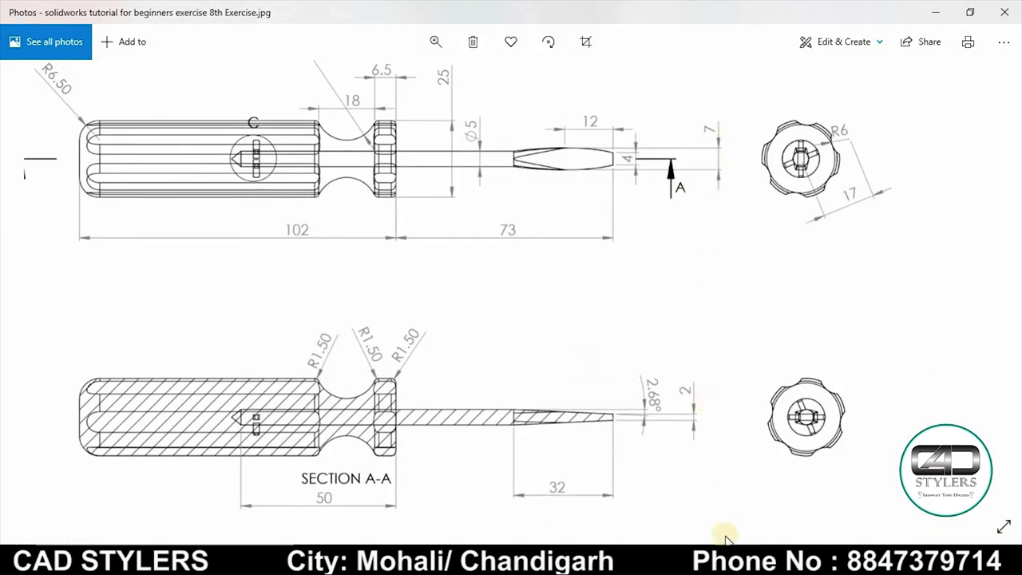
pyautogui.click(722, 478)
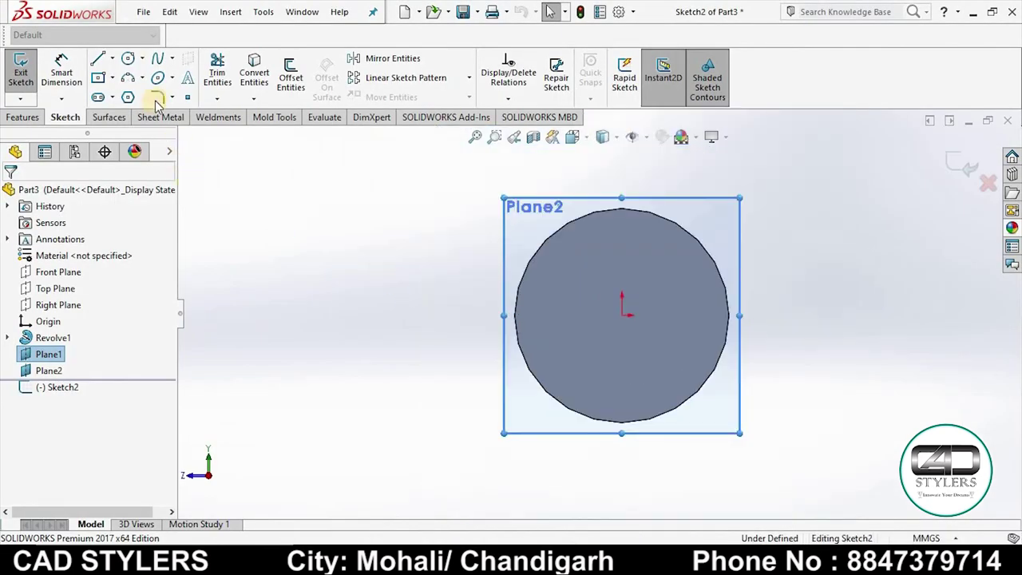
# Draw a centre rectangle from the circle centre and dimension its height to 7 mm
pyautogui.click(100, 78)
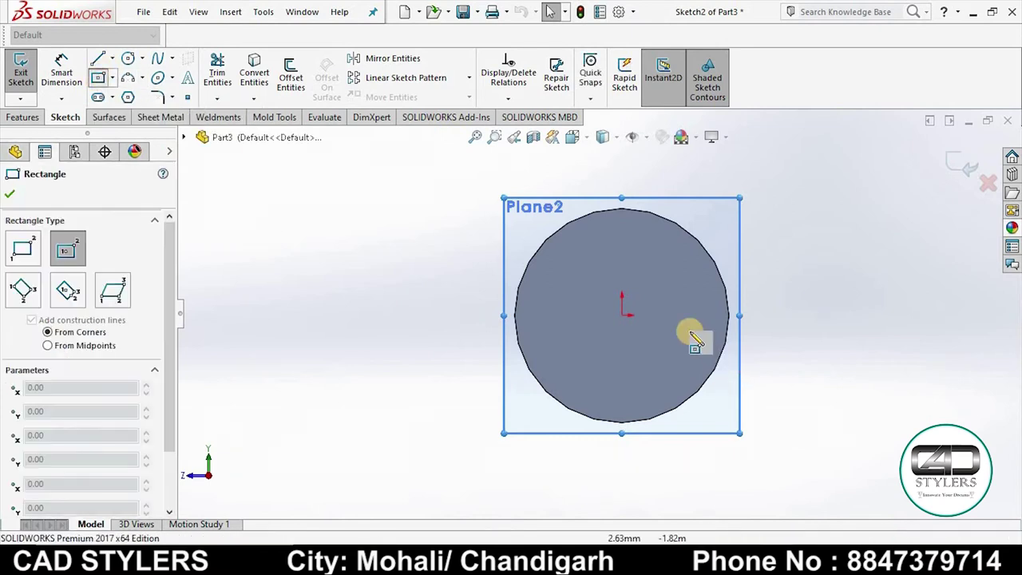
pyautogui.click(627, 318)
pyautogui.scroll(3, 615, 310)
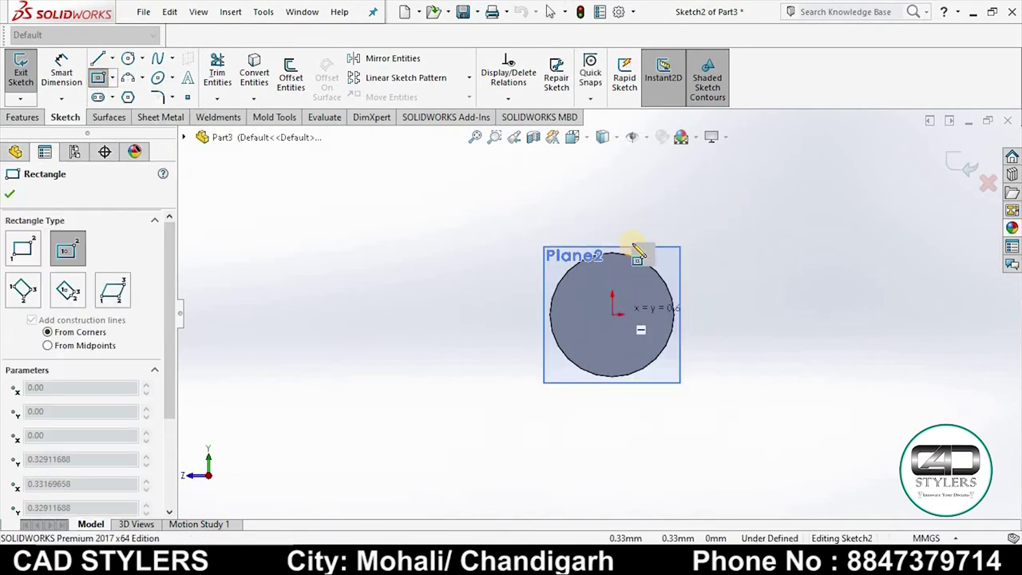
pyautogui.click(691, 212)
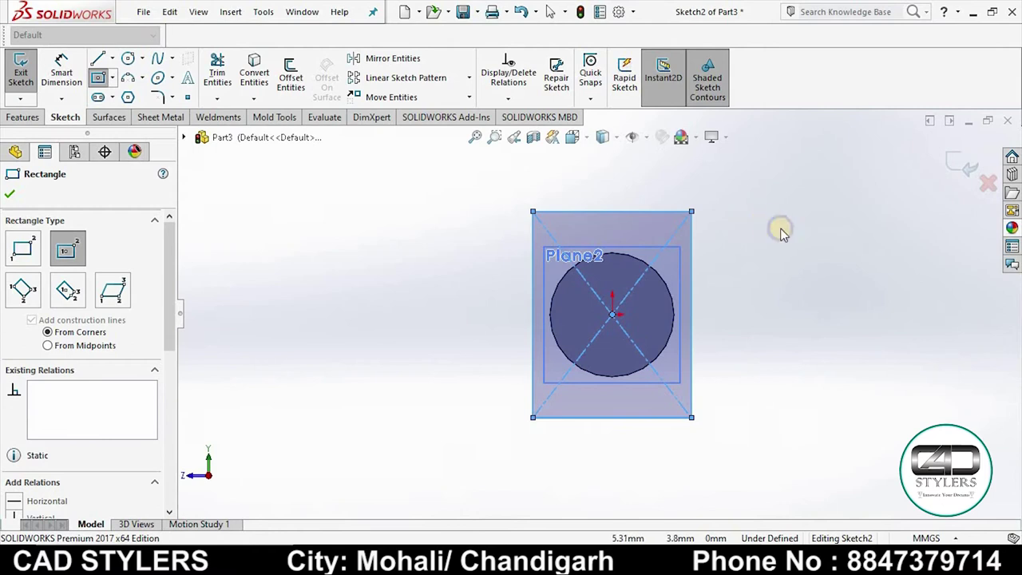
pyautogui.rightClick(781, 232)
pyautogui.click(778, 231)
pyautogui.click(61, 71)
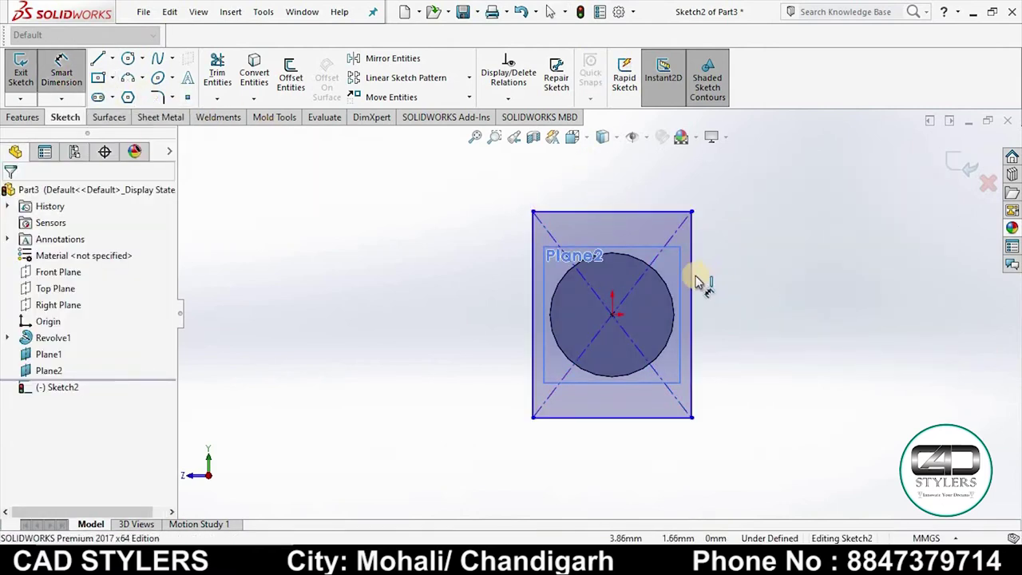
pyautogui.click(748, 276)
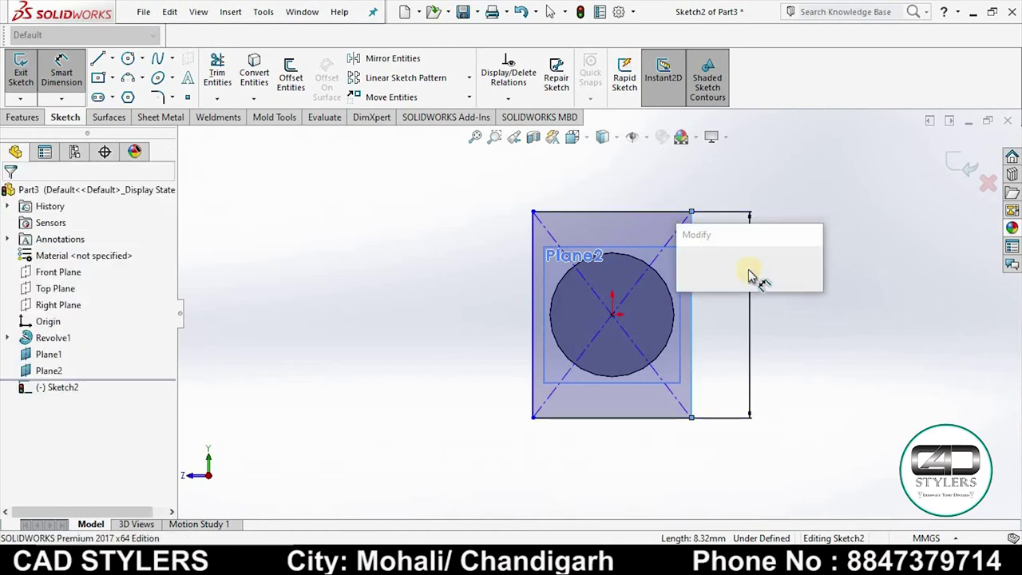
pyautogui.write('7.00mm')
pyautogui.press('Return')
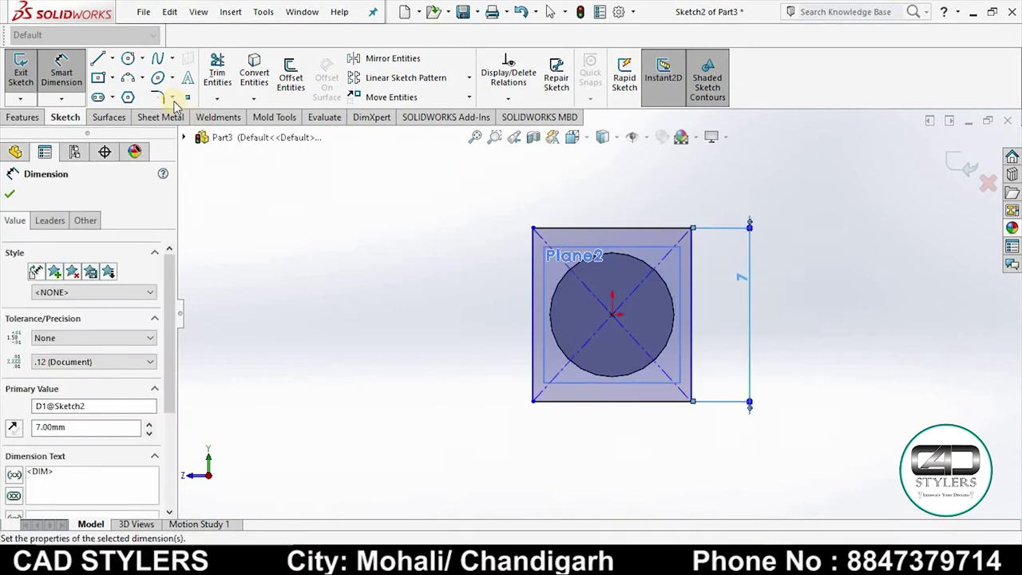
# Draw a second, smaller centre rectangle inside the circle
pyautogui.click(98, 77)
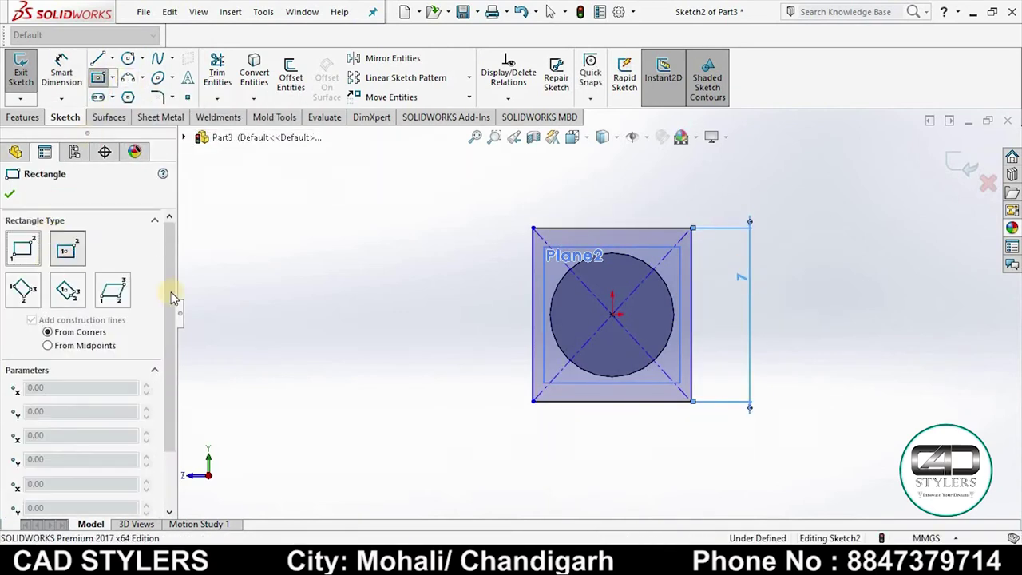
pyautogui.click(610, 316)
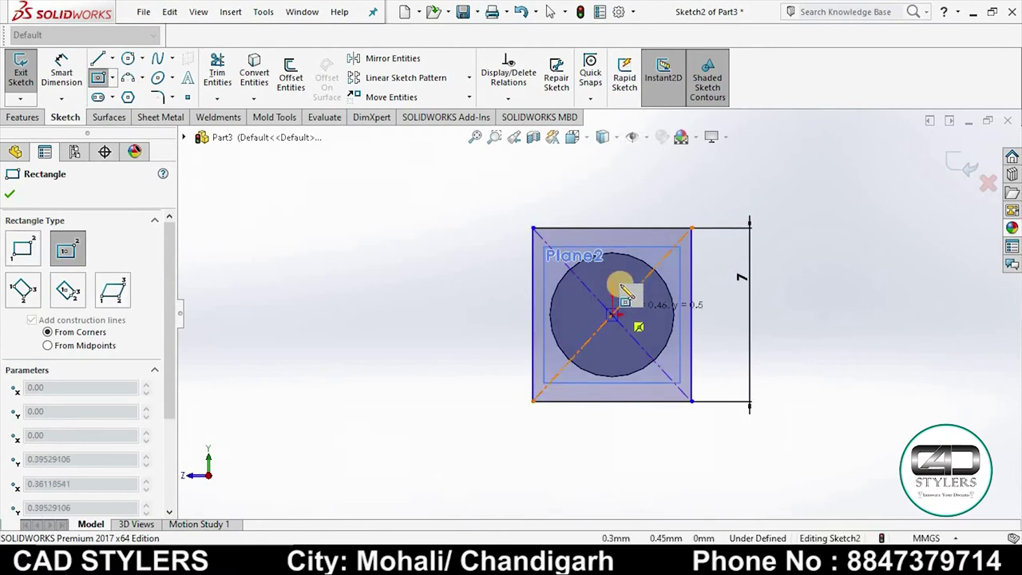
pyautogui.click(631, 281)
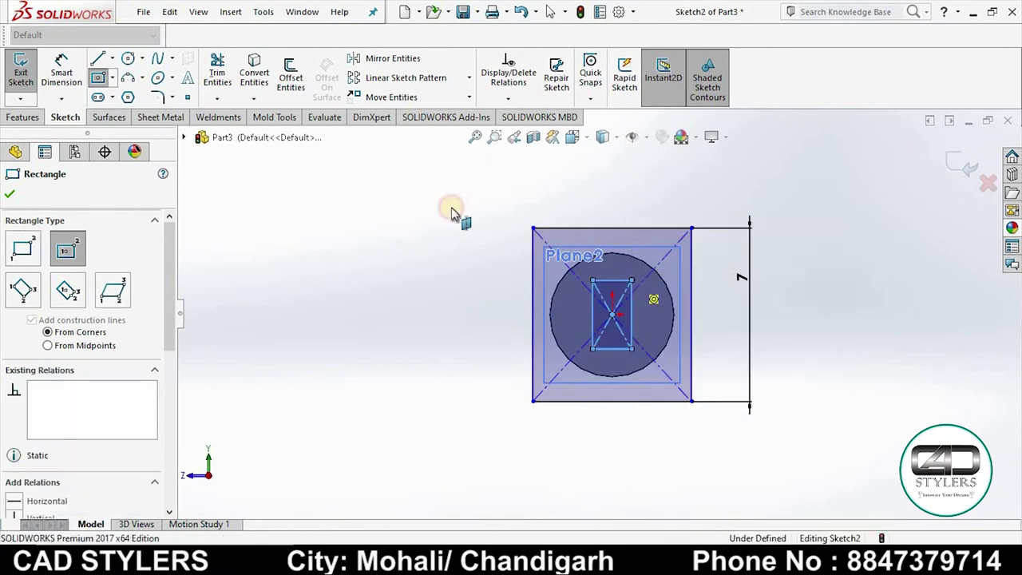
pyautogui.press('Escape')
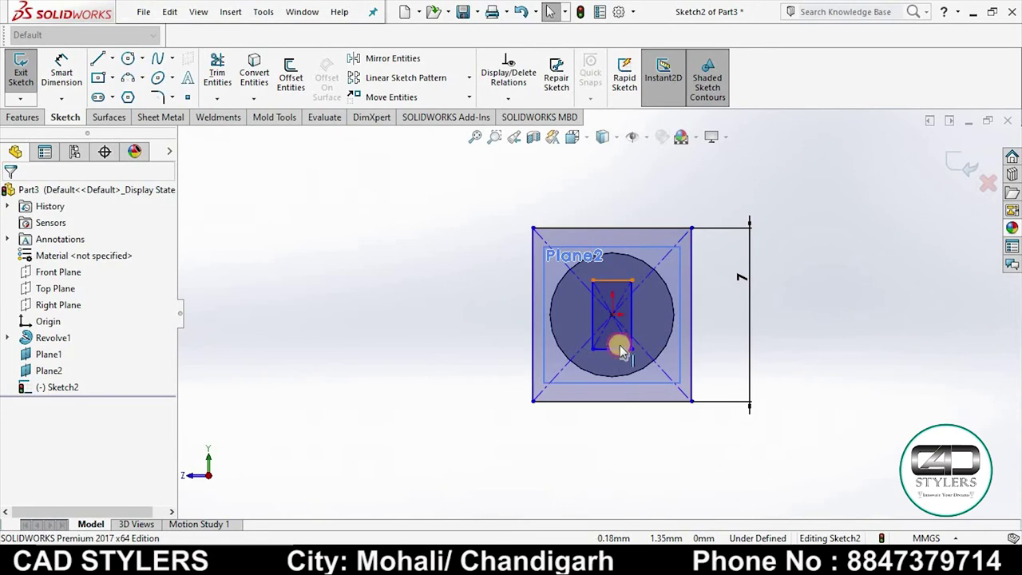
# Dimension the small rectangle 4 mm high and 6 mm wide, then exit the sketch
pyautogui.click(621, 349)
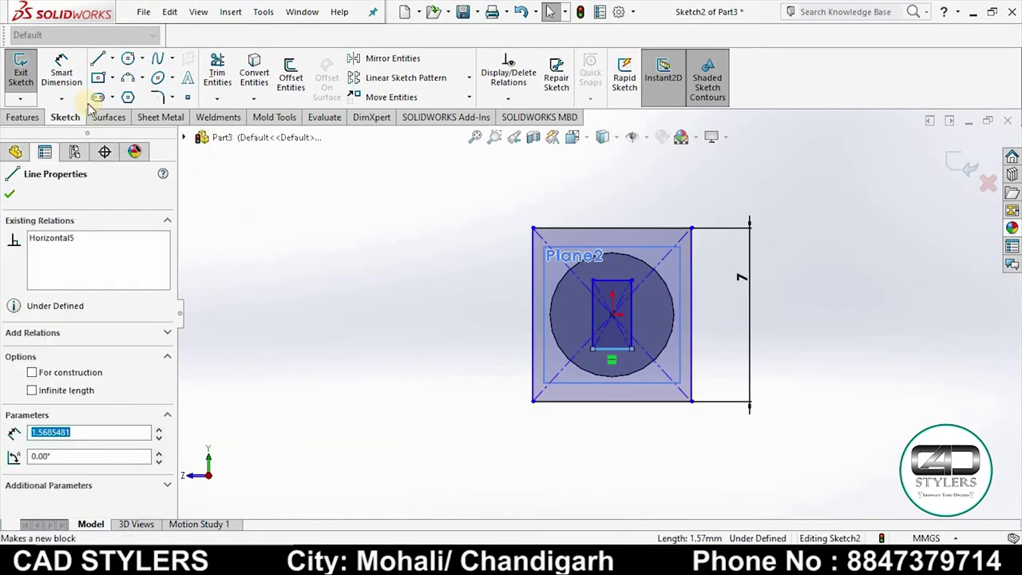
pyautogui.click(617, 286)
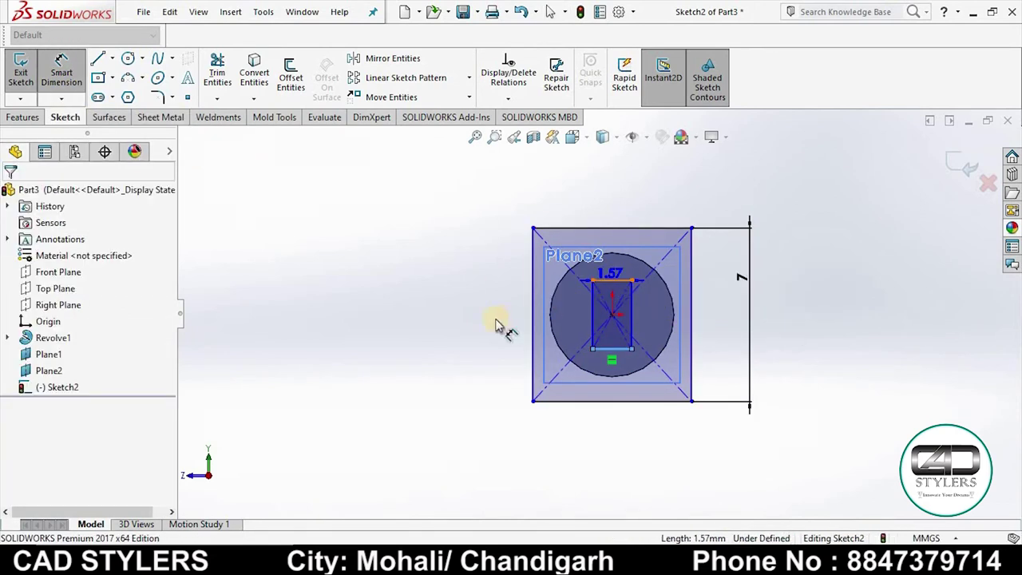
pyautogui.click(489, 322)
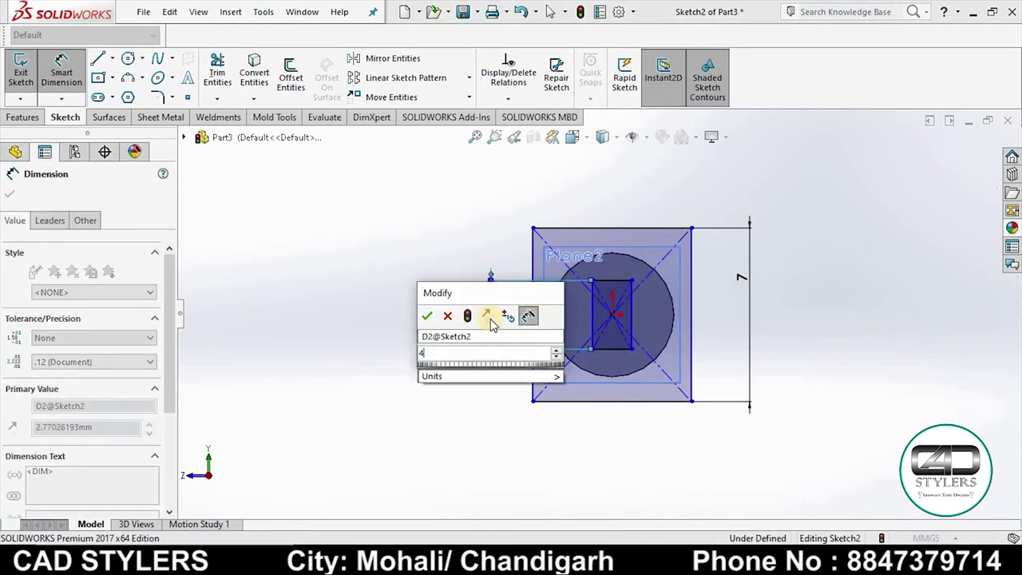
pyautogui.write('4')
pyautogui.press('Return')
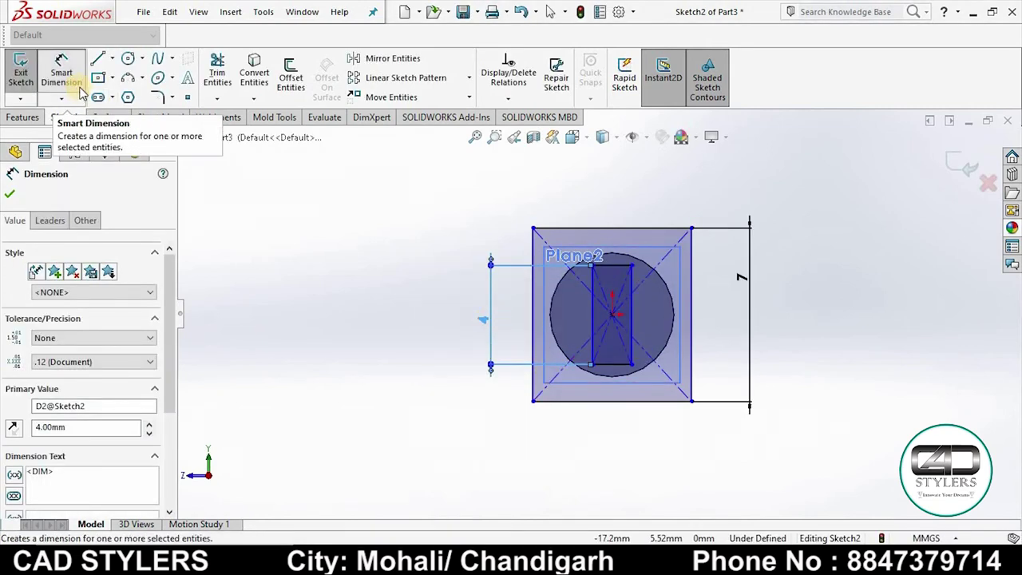
pyautogui.click(630, 270)
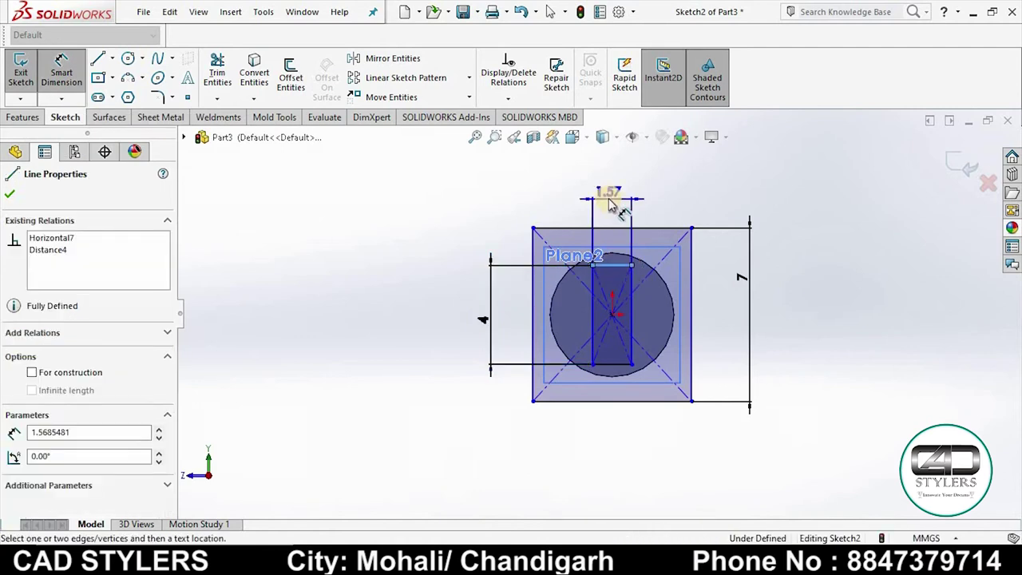
pyautogui.click(612, 201)
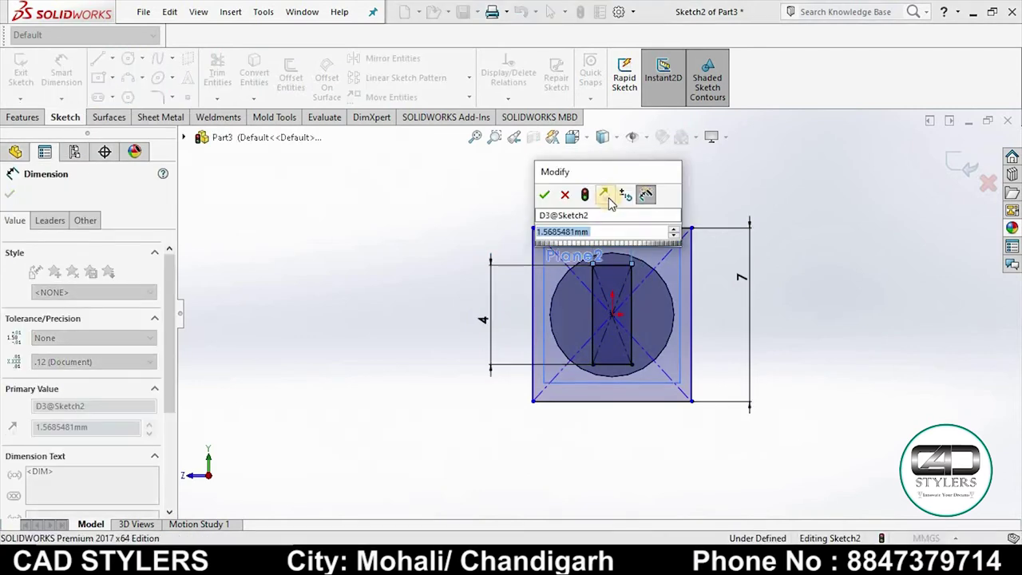
pyautogui.write('6')
pyautogui.press('Return')
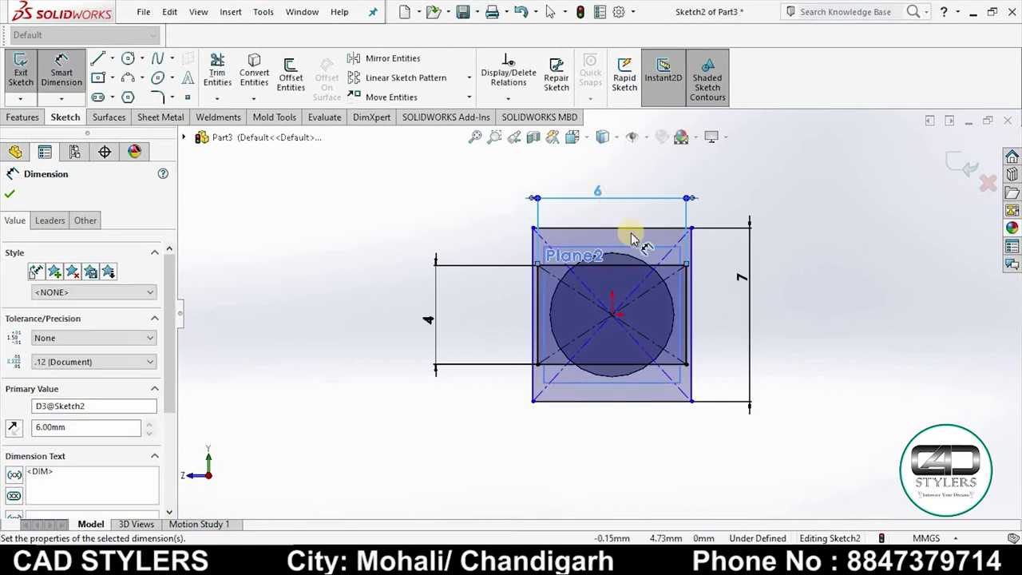
pyautogui.click(950, 163)
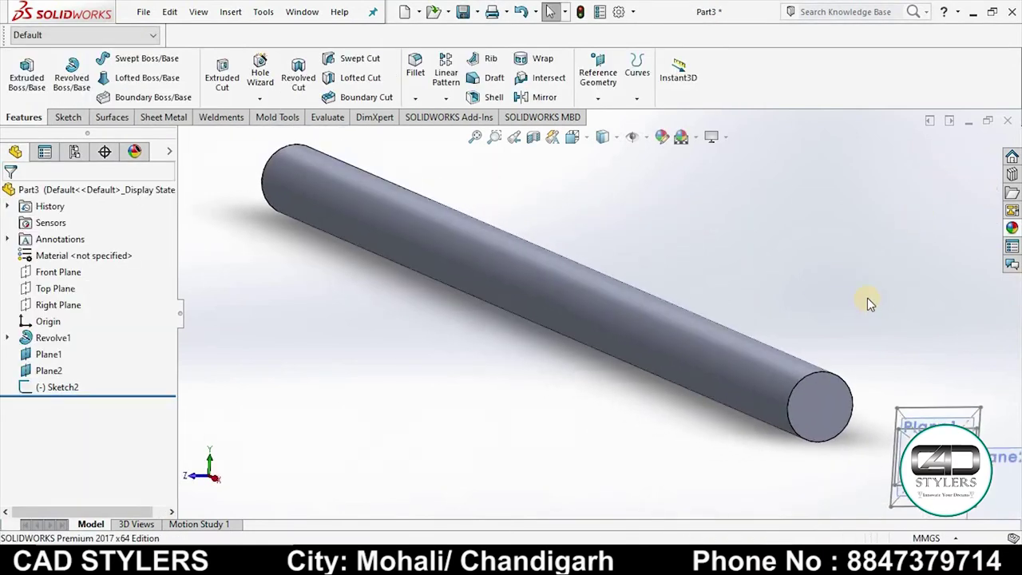
# Reopen the sketch on Plane1 for editing
pyautogui.moveTo(878, 322); pyautogui.dragTo(735, 372, button='middle')
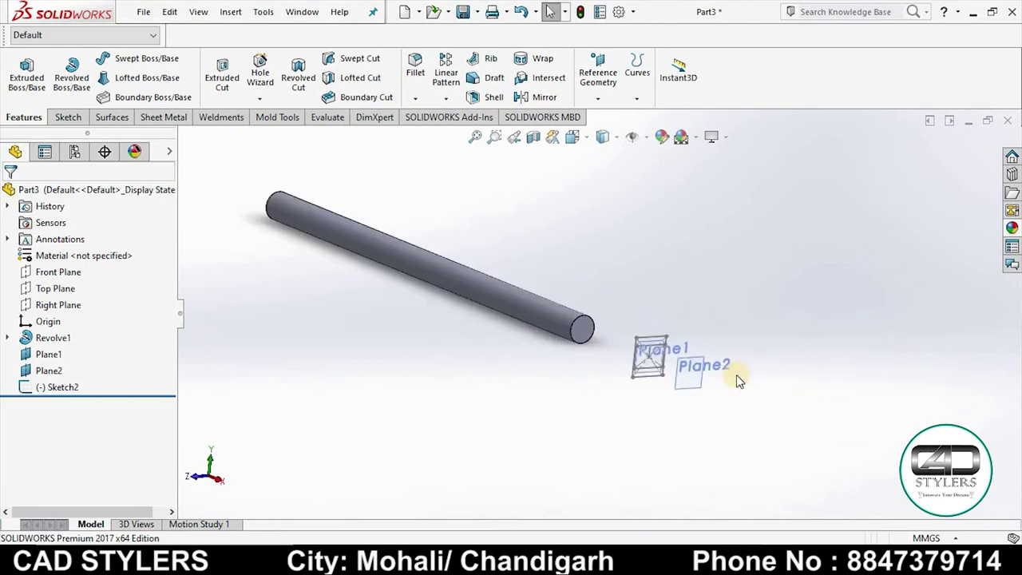
pyautogui.scroll(-3, 586, 348)
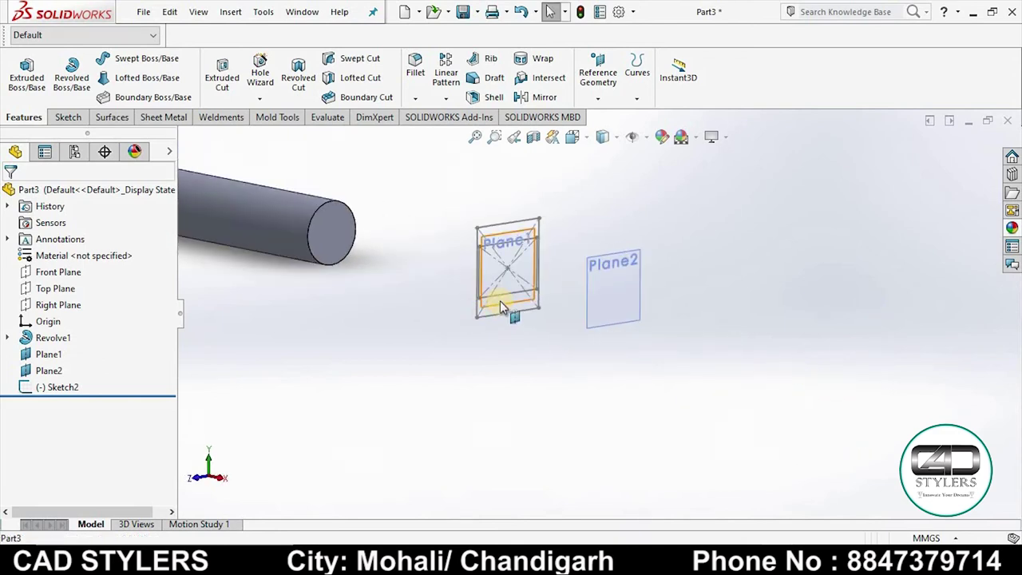
pyautogui.scroll(-3, 513, 298)
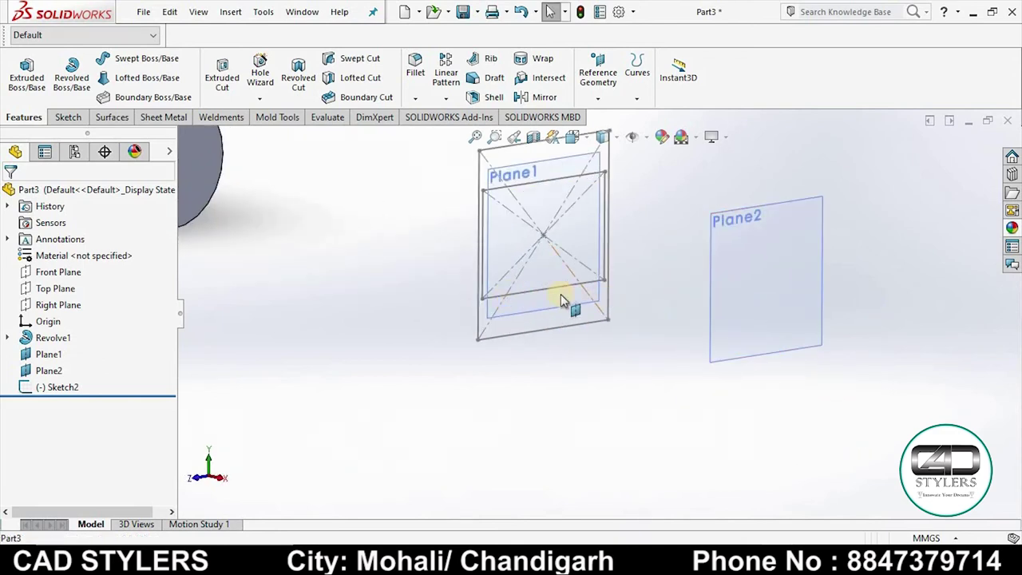
pyautogui.rightClick(557, 261)
pyautogui.click(565, 241)
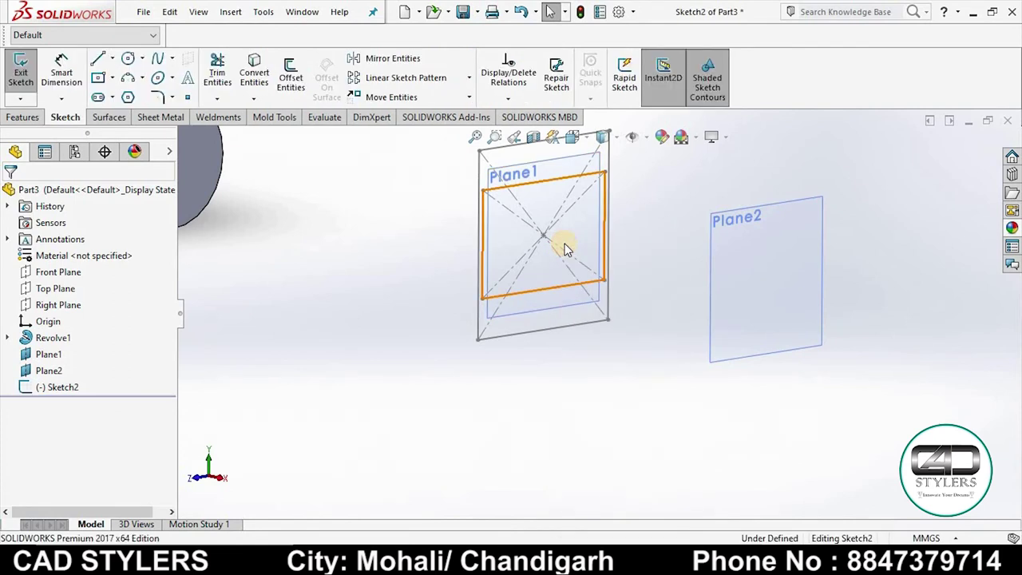
# Delete the 6 × 4 mm rectangle's lines, confirming each warning, and exit the sketch
pyautogui.click(591, 228)
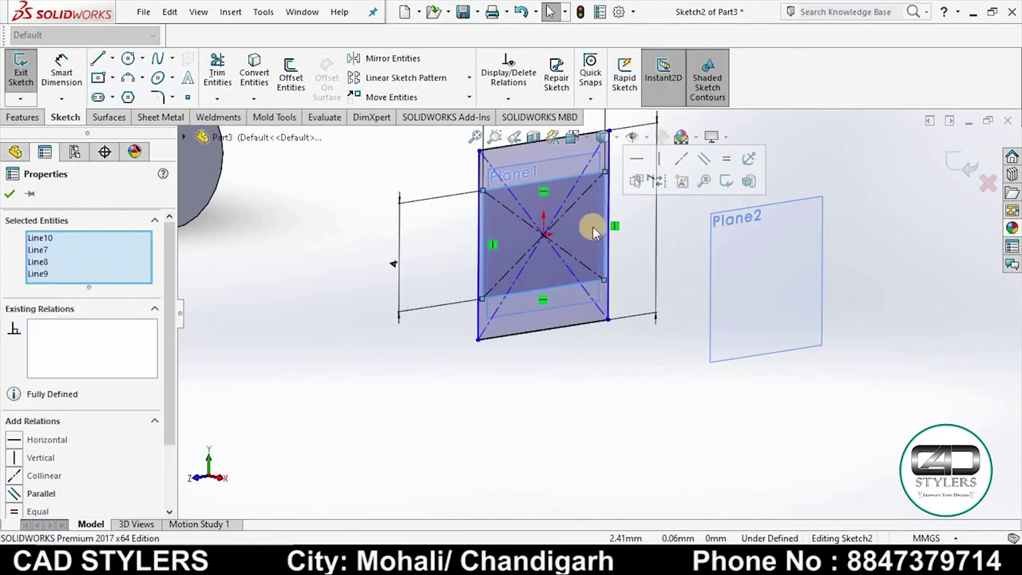
pyautogui.press('Delete')
pyautogui.click(429, 280)
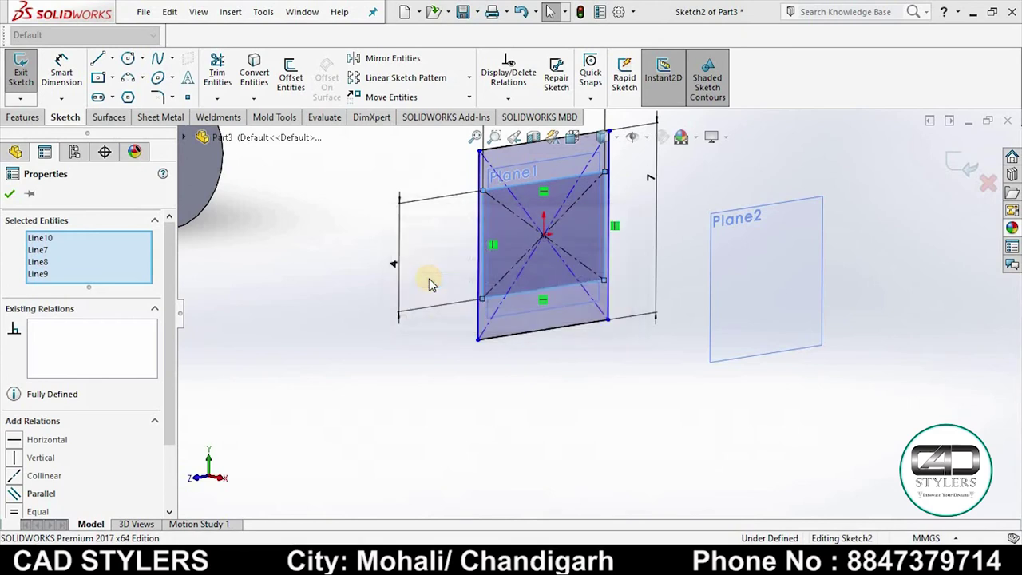
pyautogui.click(429, 280)
pyautogui.click(429, 281)
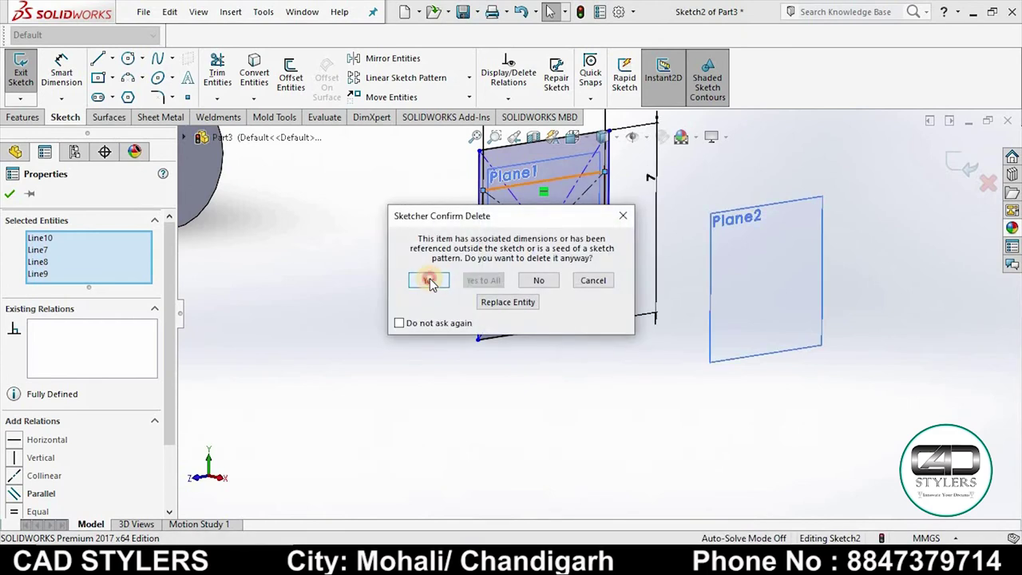
pyautogui.click(428, 280)
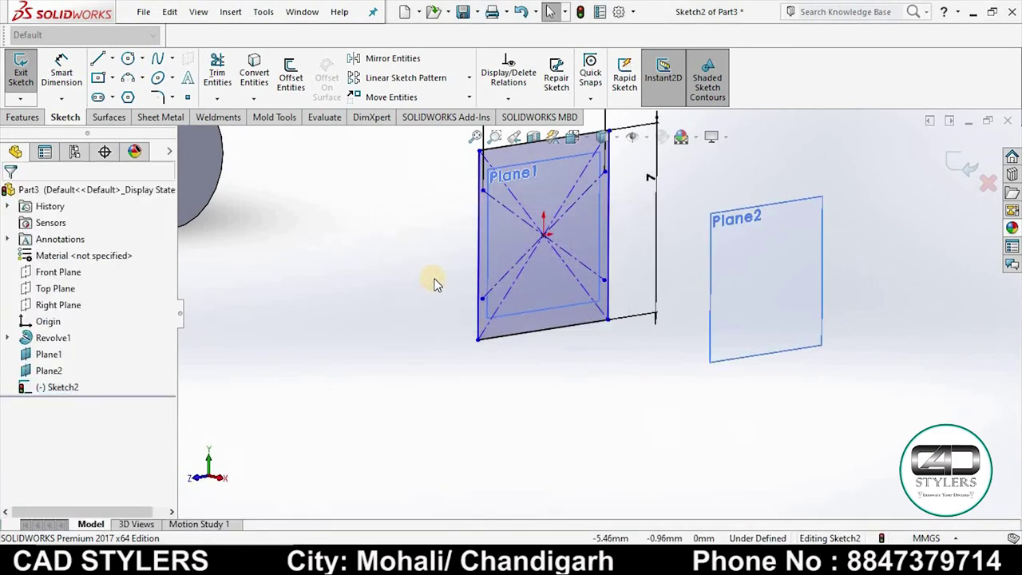
pyautogui.click(955, 171)
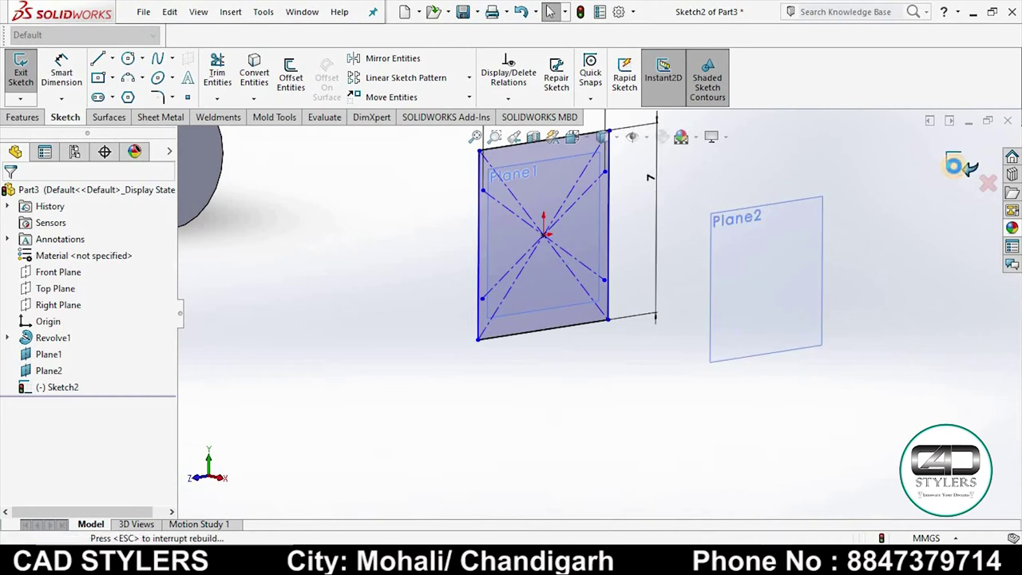
pyautogui.rightClick(787, 273)
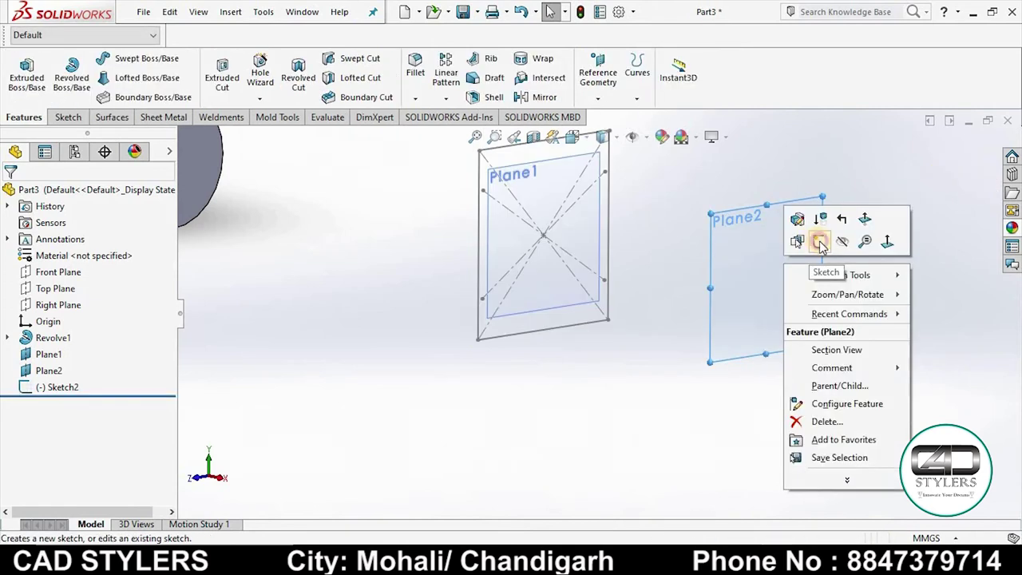
# Start a sketch on Plane2, view it Normal To, and draw a centre rectangle from the origin
pyautogui.click(819, 244)
pyautogui.press('space')
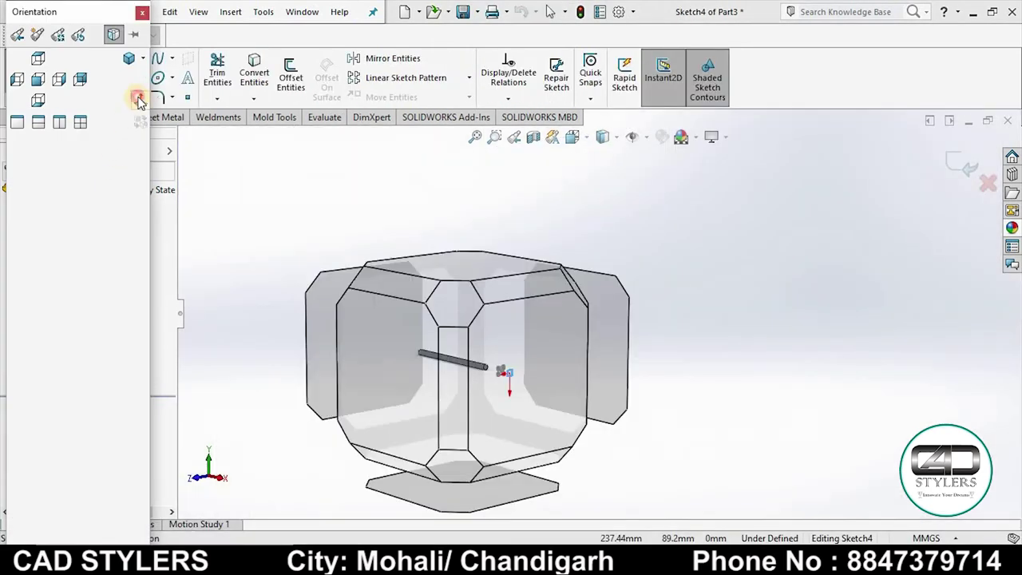
pyautogui.click(138, 98)
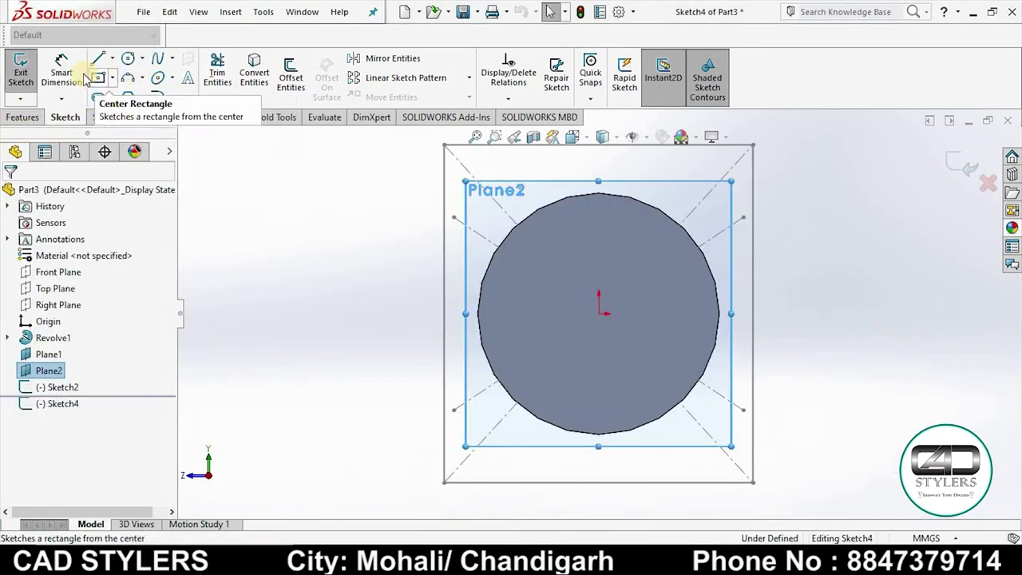
pyautogui.click(98, 78)
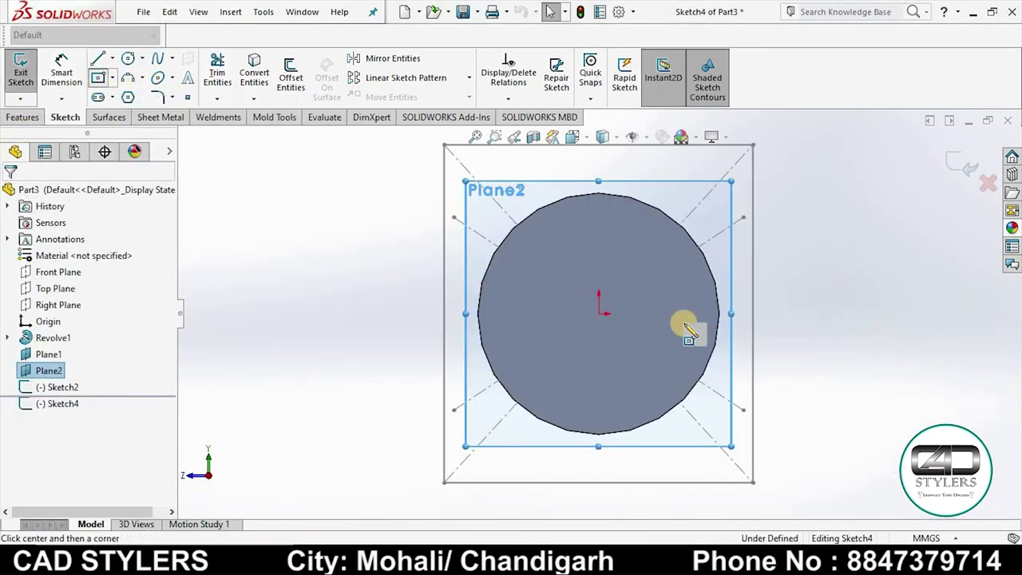
pyautogui.click(600, 314)
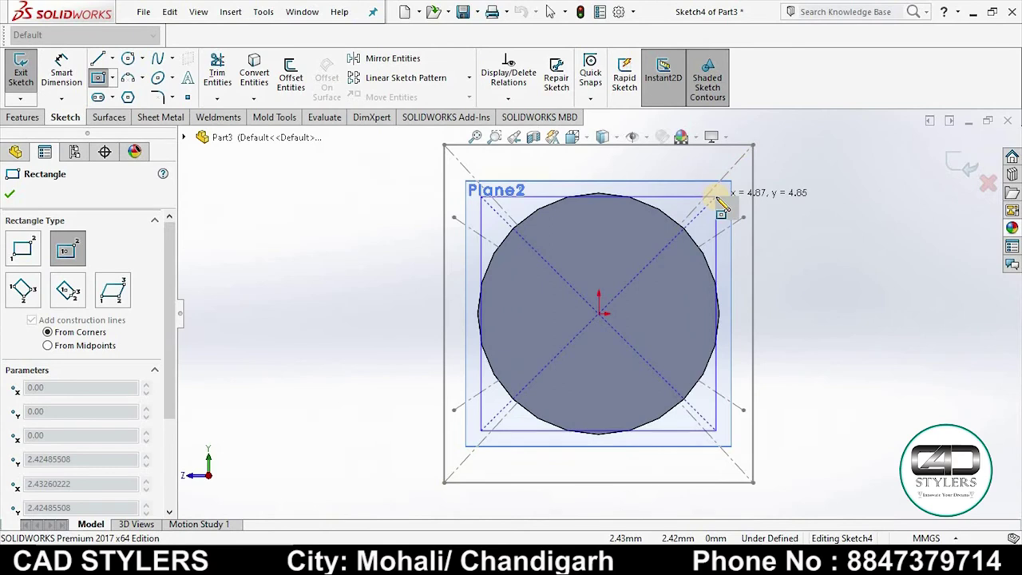
pyautogui.click(716, 197)
pyautogui.rightClick(723, 199)
pyautogui.click(742, 205)
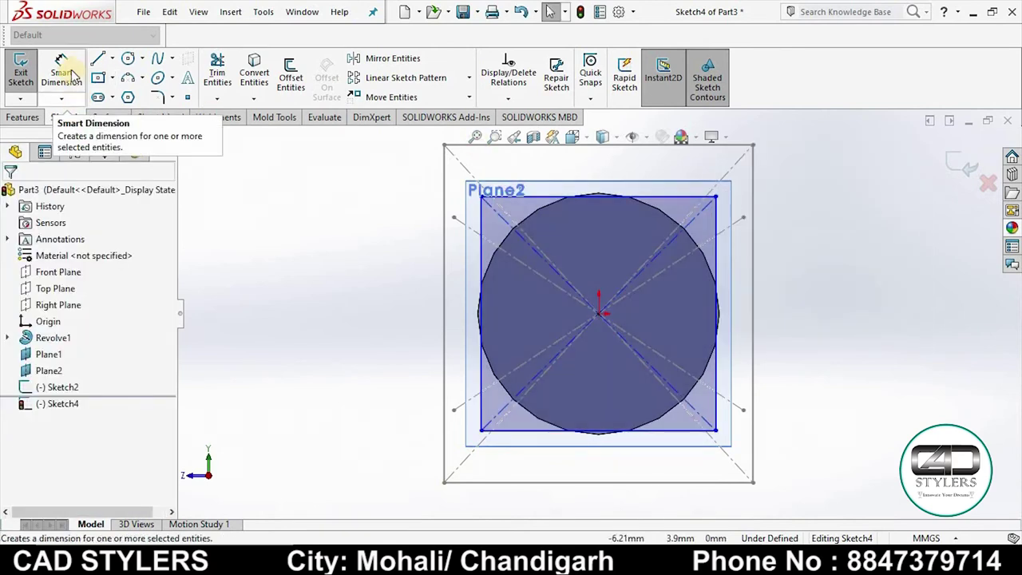
# Dimension the rectangle's height to 4 mm
pyautogui.click(677, 198)
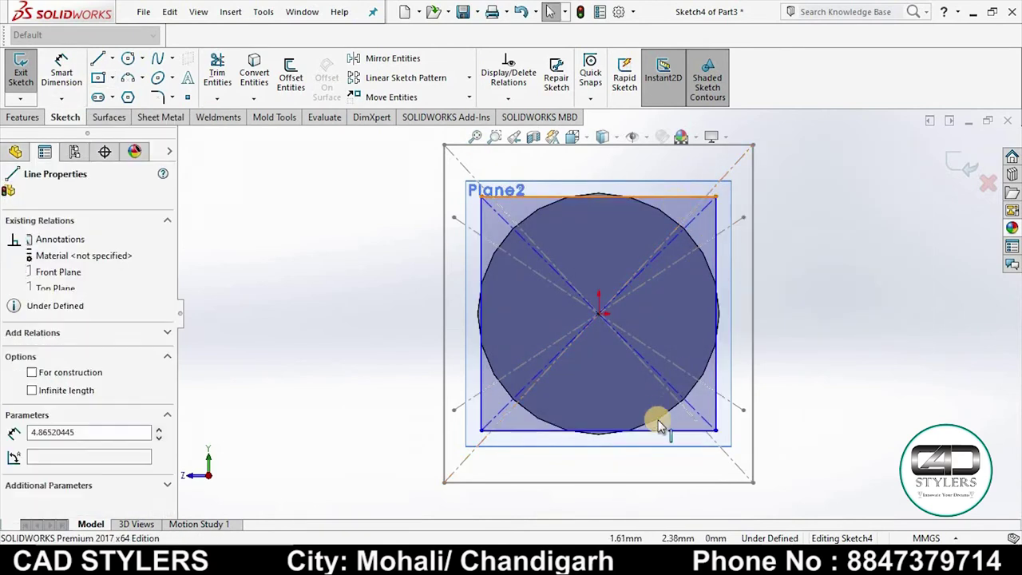
pyautogui.click(660, 436)
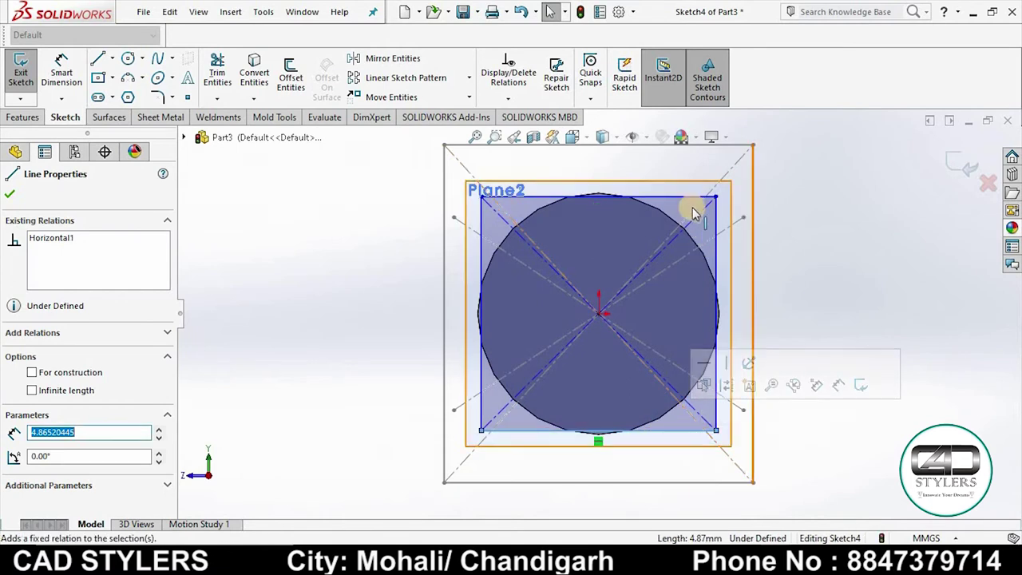
pyautogui.click(55, 77)
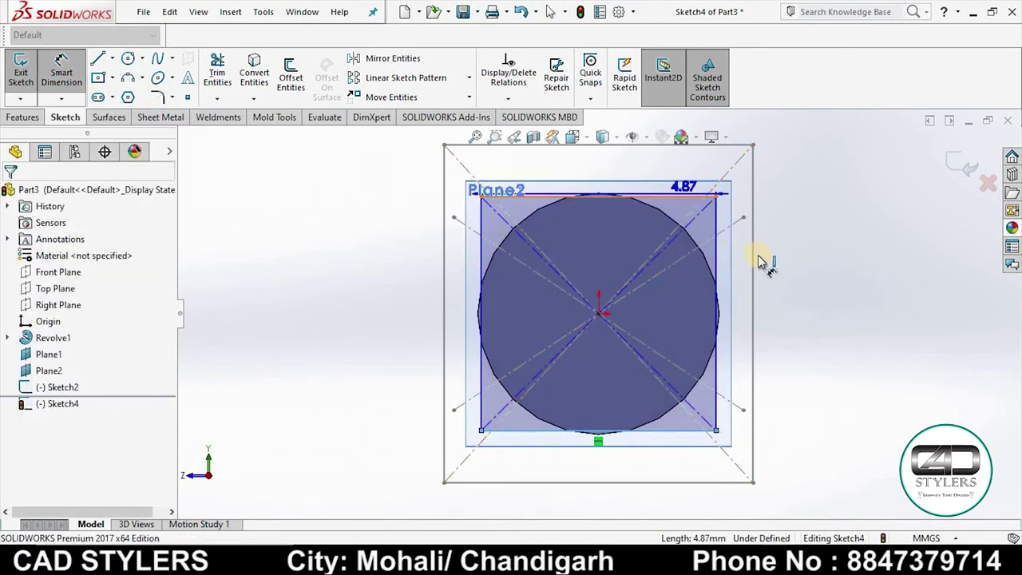
pyautogui.click(710, 196)
pyautogui.click(807, 298)
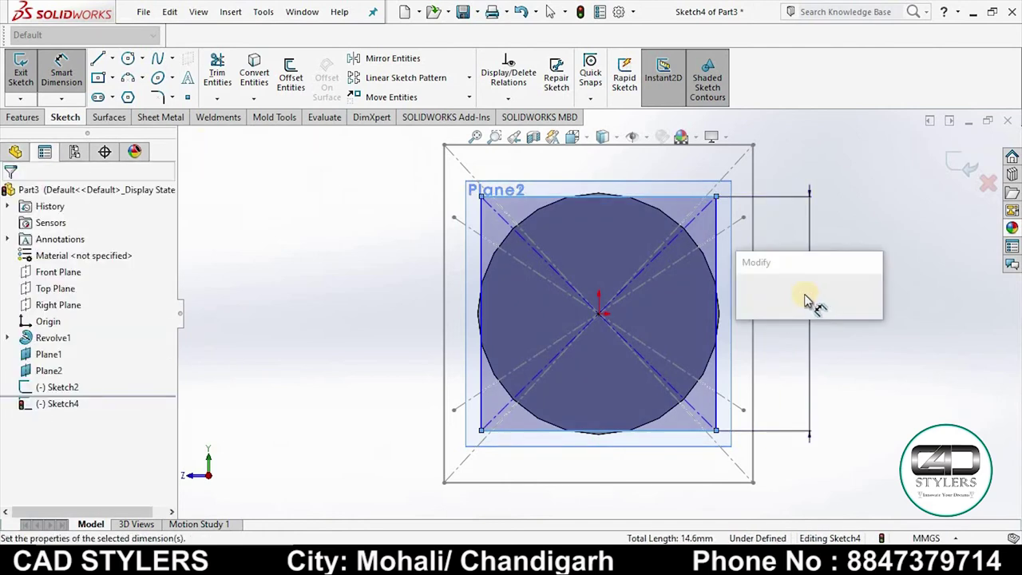
pyautogui.write('4')
pyautogui.press('Return')
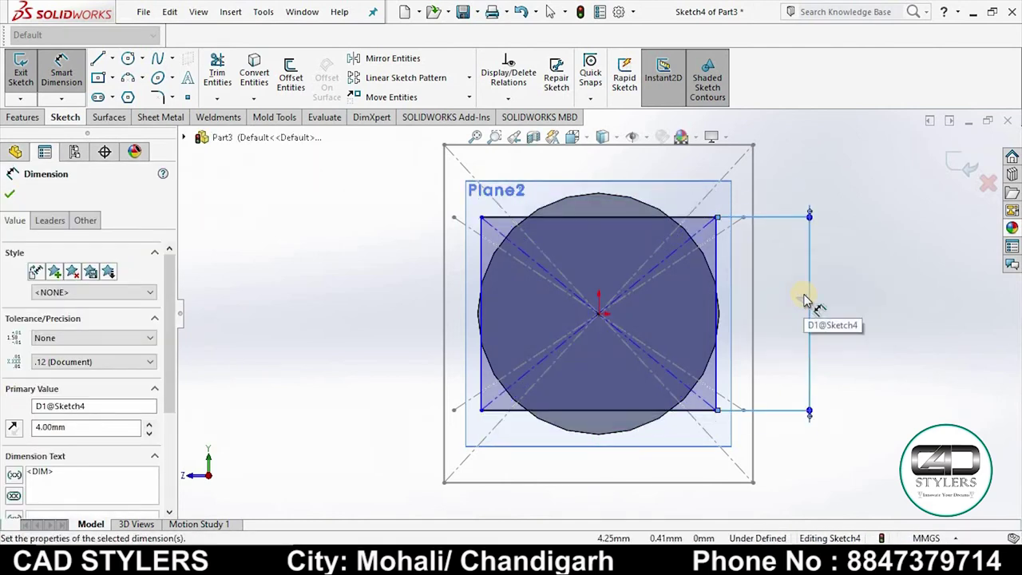
# Dimension the rectangle's width to 6 mm and exit the sketch
pyautogui.click(630, 220)
pyautogui.click(610, 166)
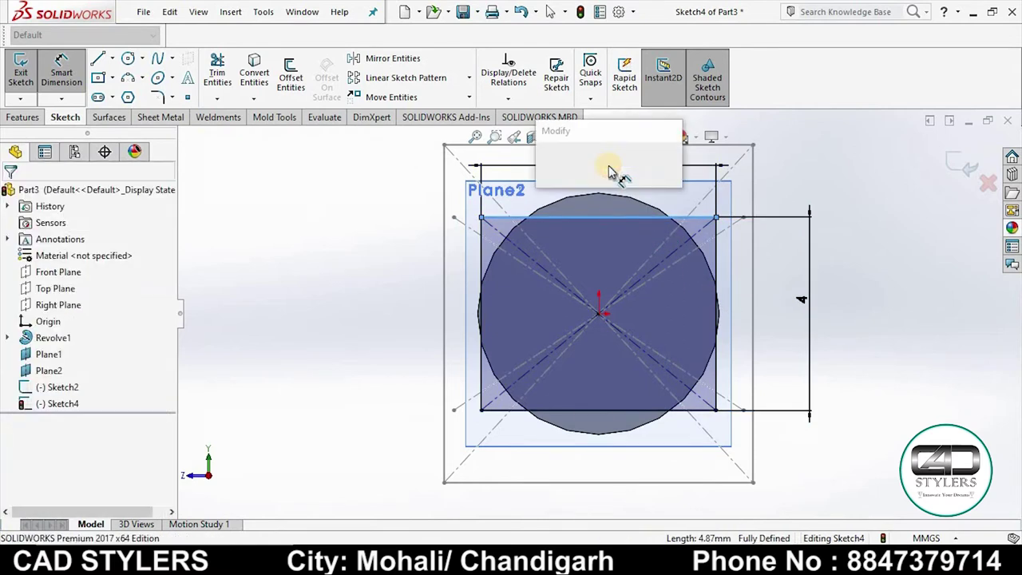
pyautogui.write('6')
pyautogui.press('Return')
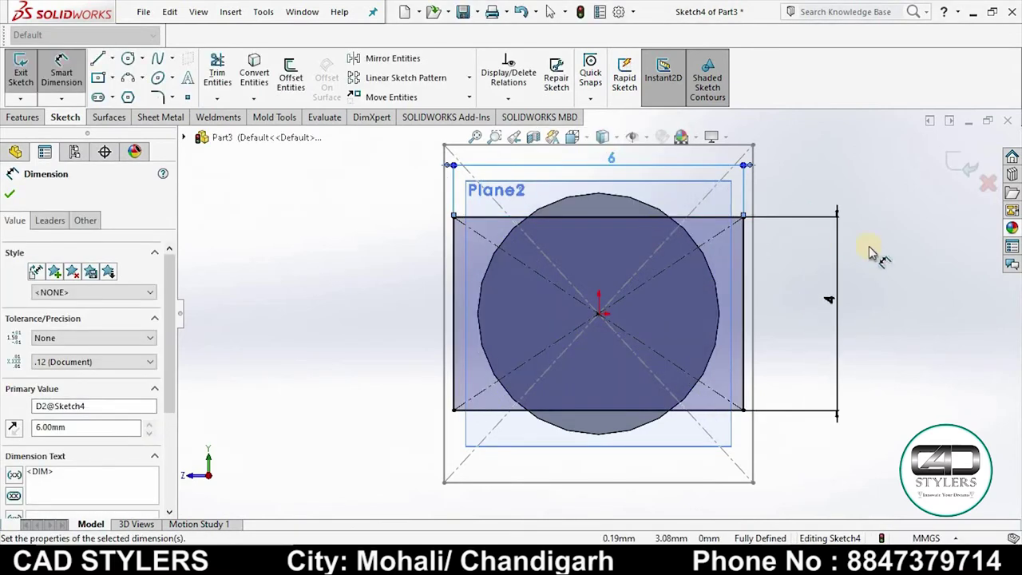
pyautogui.click(950, 165)
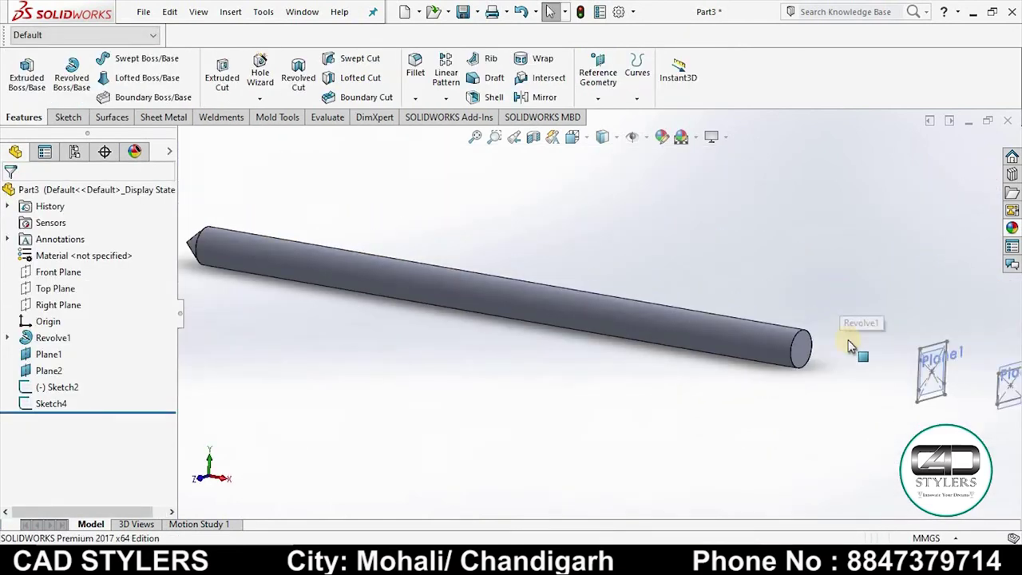
# Loft from the rod's end face through the Sketch2 and Sketch4 rectangles into a flat blade tip
pyautogui.scroll(-3, 930, 399)
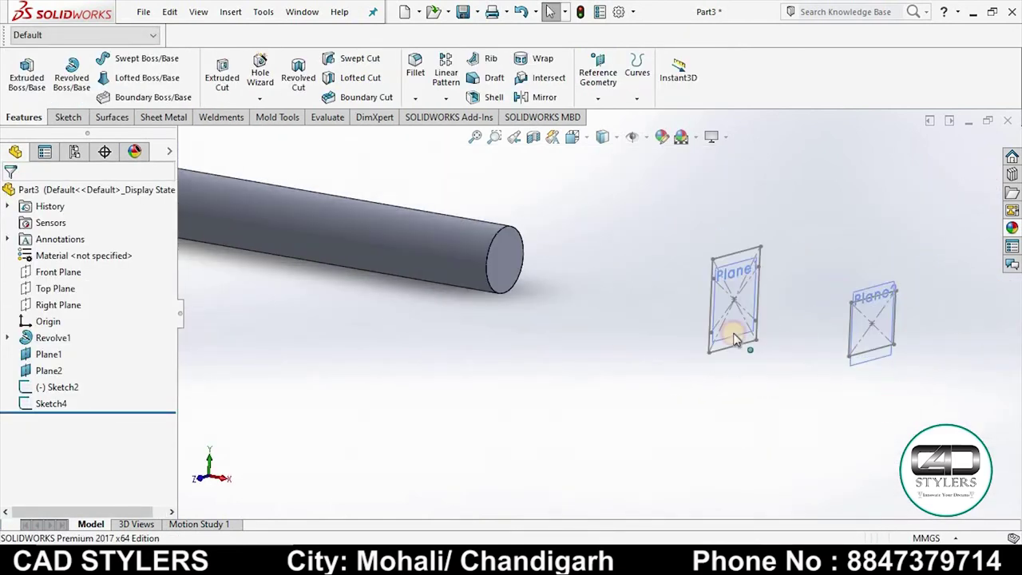
pyautogui.click(149, 78)
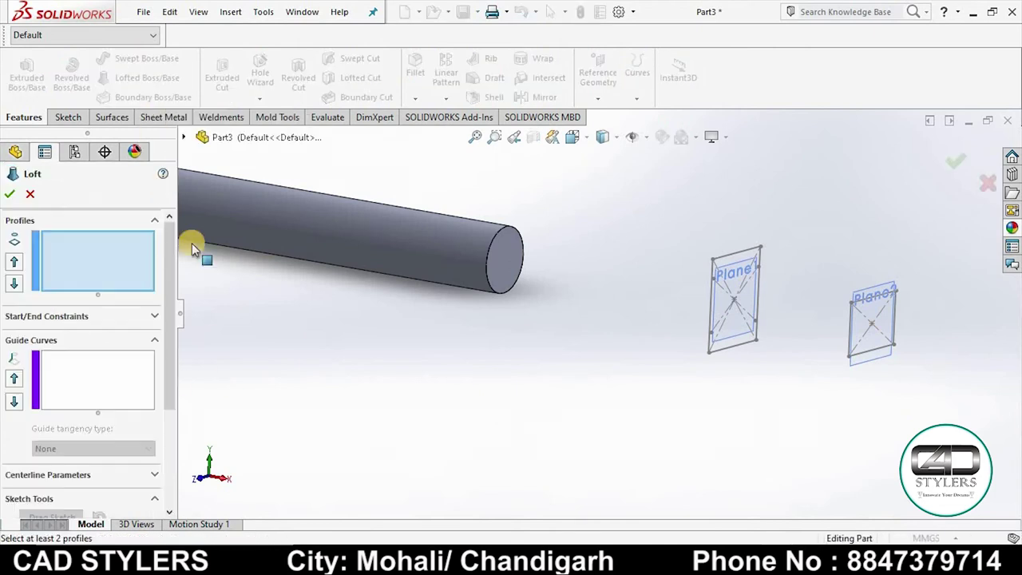
pyautogui.click(499, 271)
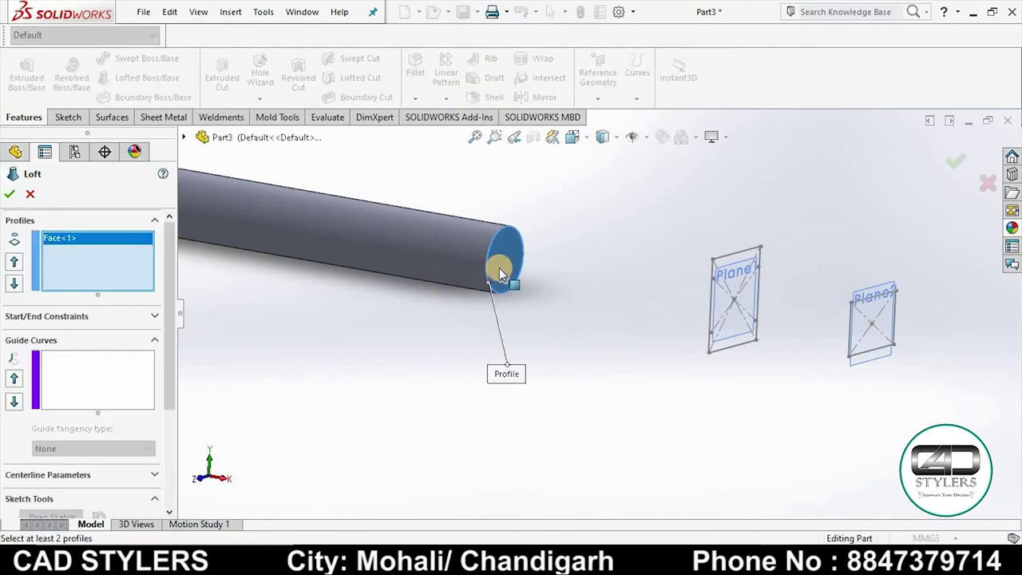
pyautogui.click(711, 351)
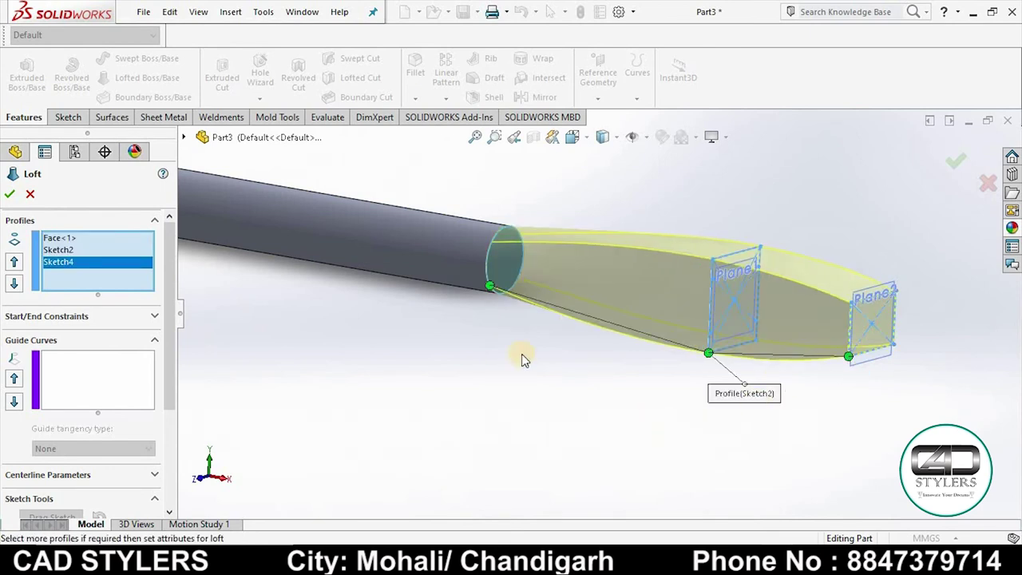
pyautogui.rightClick(574, 406)
pyautogui.moveTo(572, 401)
pyautogui.mouseDown(button='middle')
pyautogui.moveTo(557, 396)
pyautogui.moveTo(645, 372)
pyautogui.mouseUp(button='middle')
# Hide Plane1 and Plane2, then zoom into the Section A-A reference drawing in Photos
pyautogui.rightClick(690, 378)
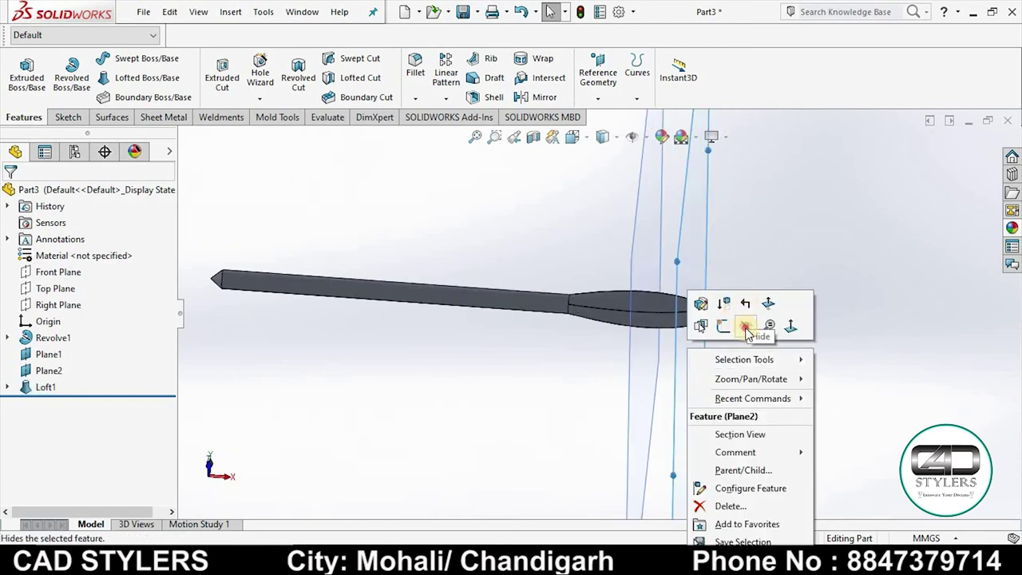
pyautogui.click(748, 330)
pyautogui.rightClick(695, 331)
pyautogui.click(702, 326)
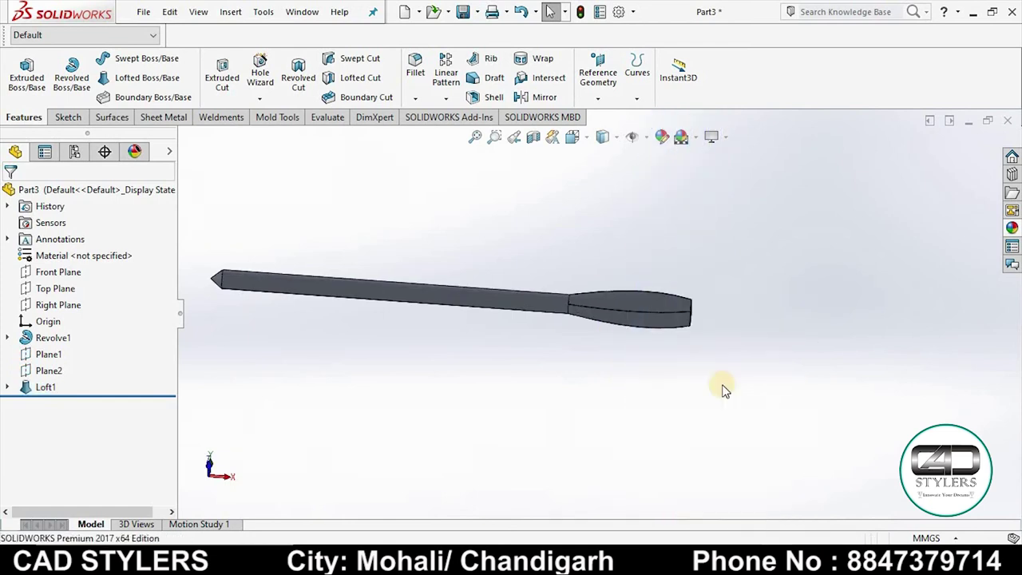
pyautogui.moveTo(723, 390); pyautogui.dragTo(718, 329, button='middle')
pyautogui.click(452, 502)
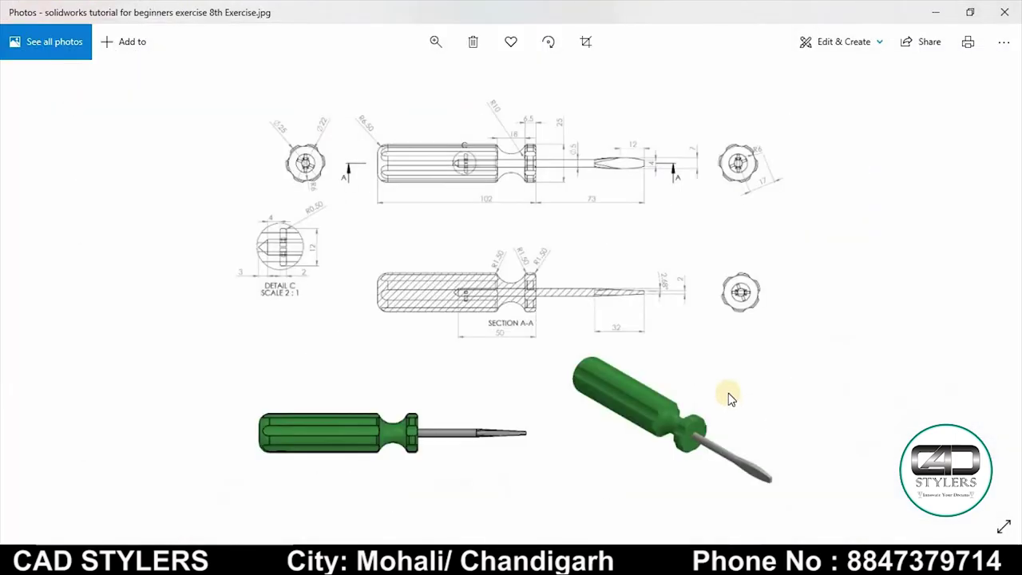
pyautogui.scroll(1, 646, 296)
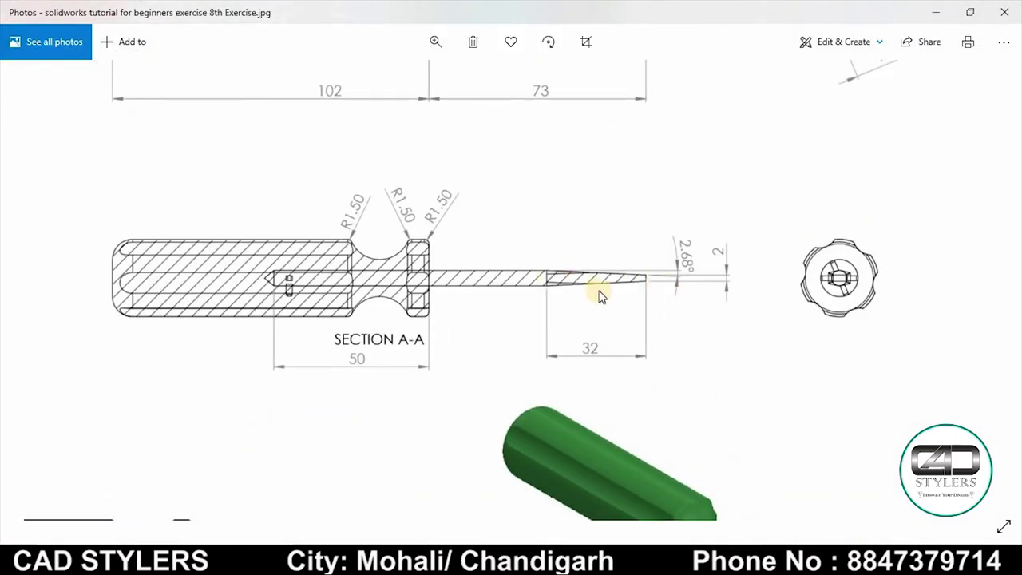
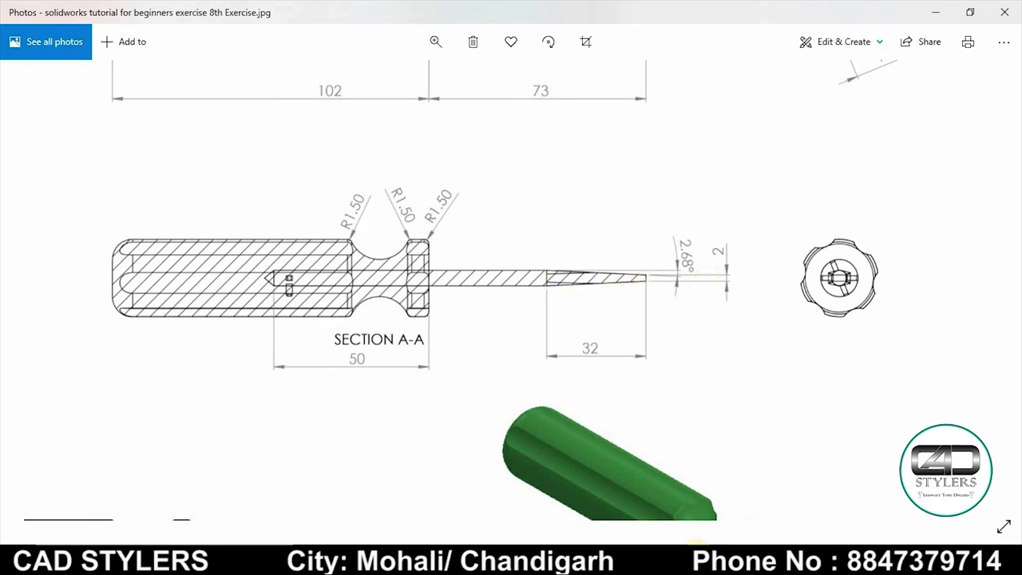
# Switch from the Photos reference drawing back to the SOLIDWORKS blade part window
pyautogui.click(707, 493)
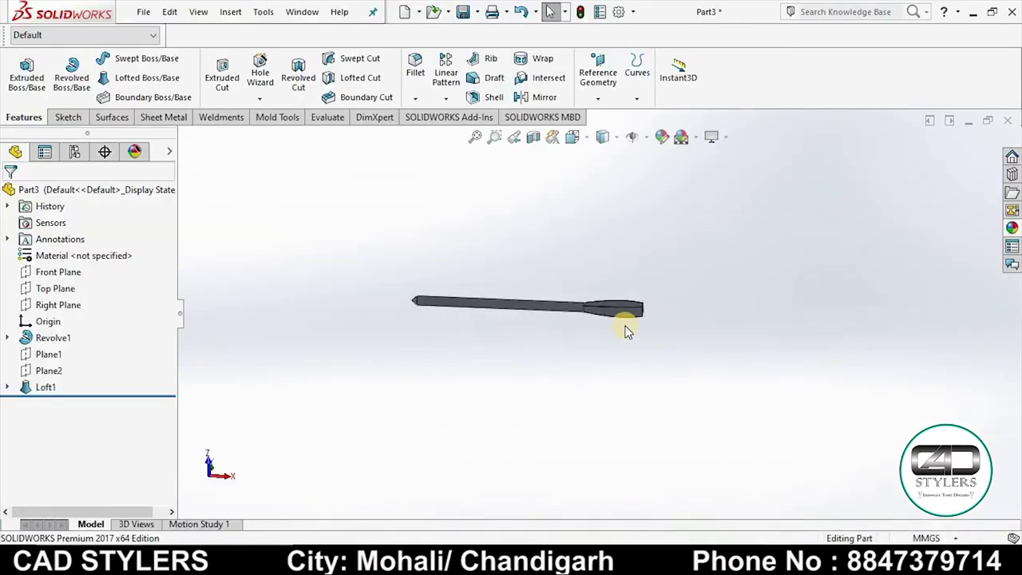
# Discard the empty Sketch6 and start a fresh Top Plane sketch, viewed normal to the plane
pyautogui.scroll(-3, 625, 333)
pyautogui.moveTo(616, 372); pyautogui.dragTo(619, 396, button='middle')
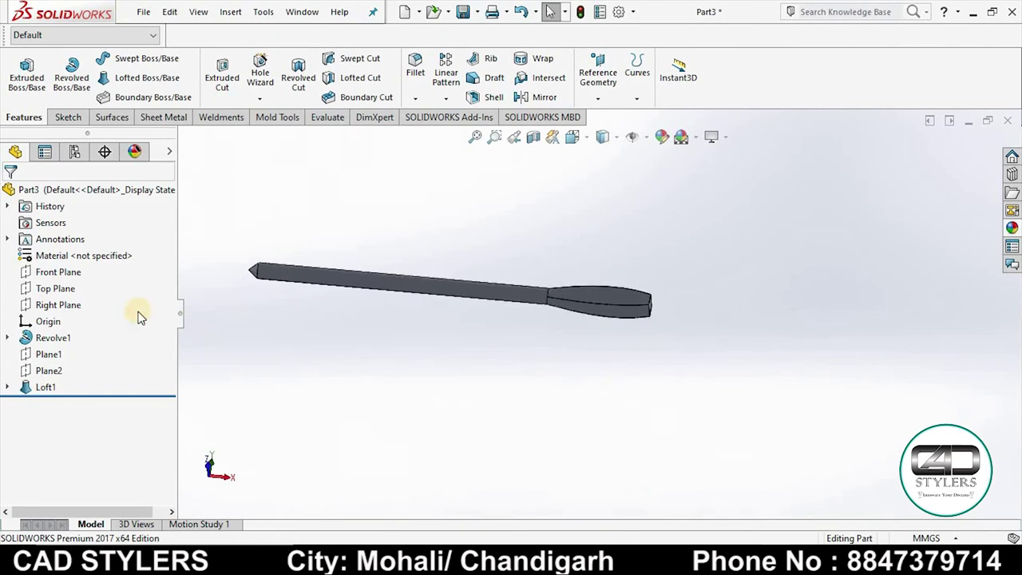
pyautogui.rightClick(70, 292)
pyautogui.click(69, 271)
pyautogui.click(967, 166)
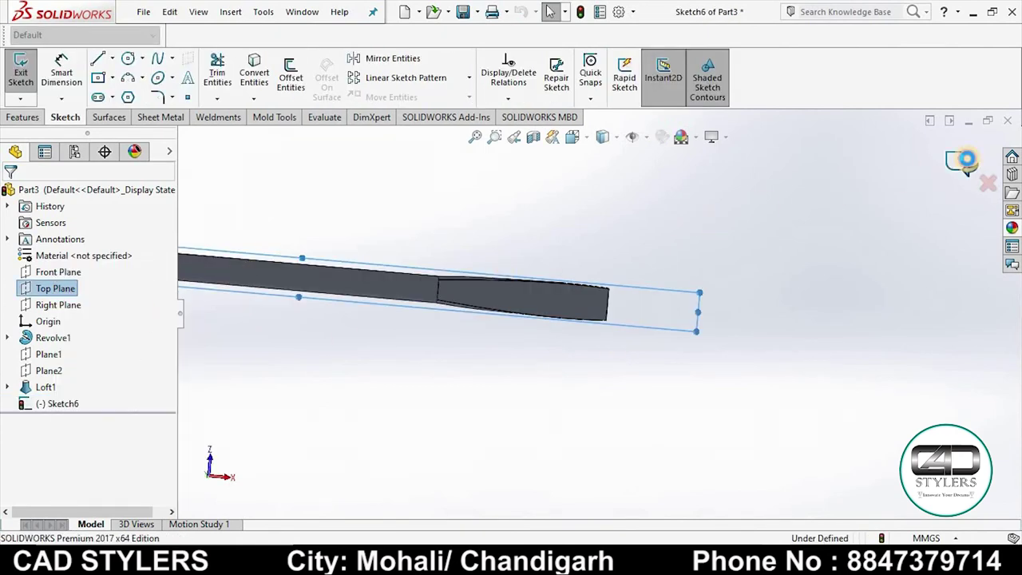
pyautogui.click(964, 164)
pyautogui.rightClick(62, 290)
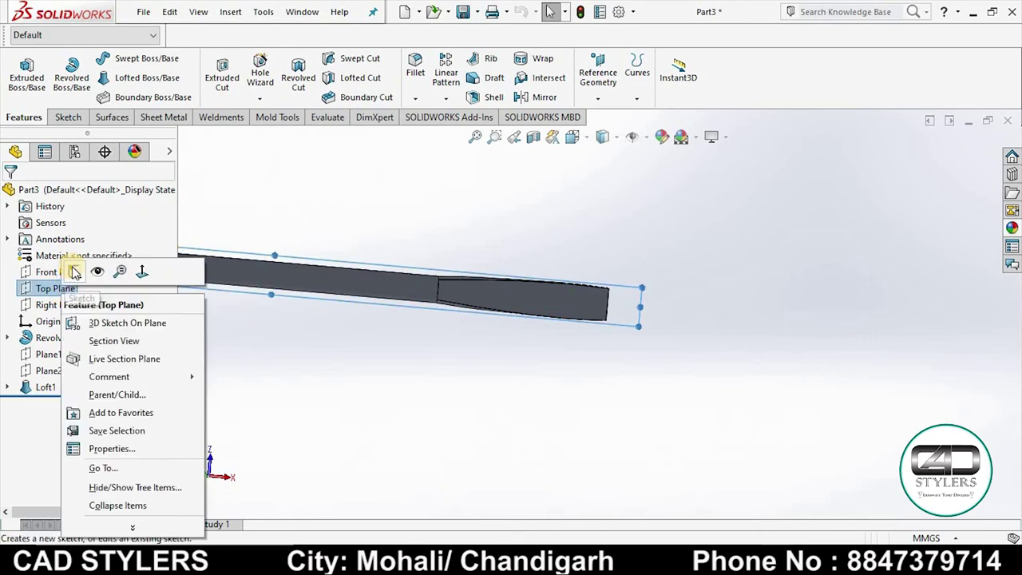
pyautogui.click(69, 270)
pyautogui.press('space')
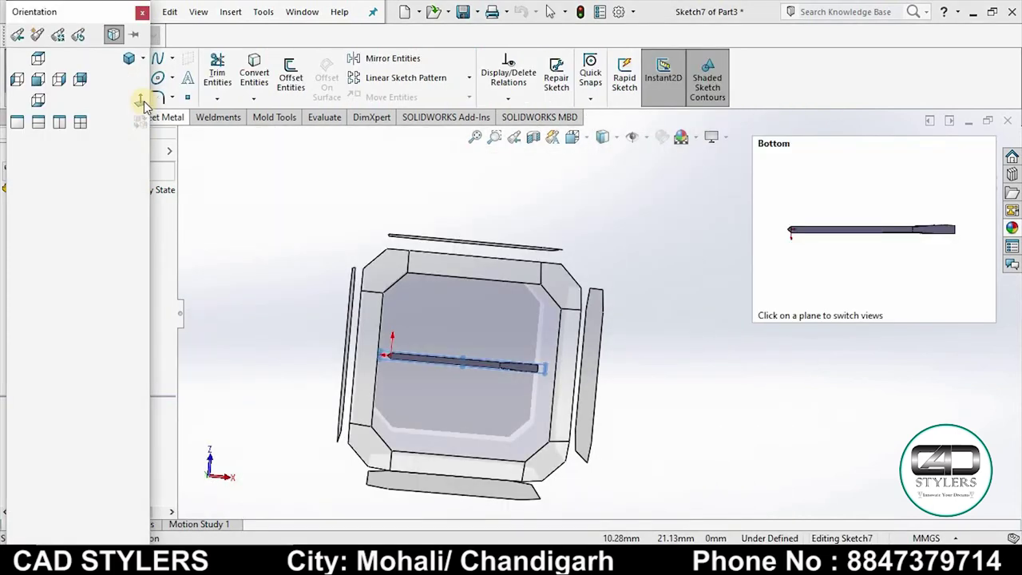
pyautogui.click(141, 100)
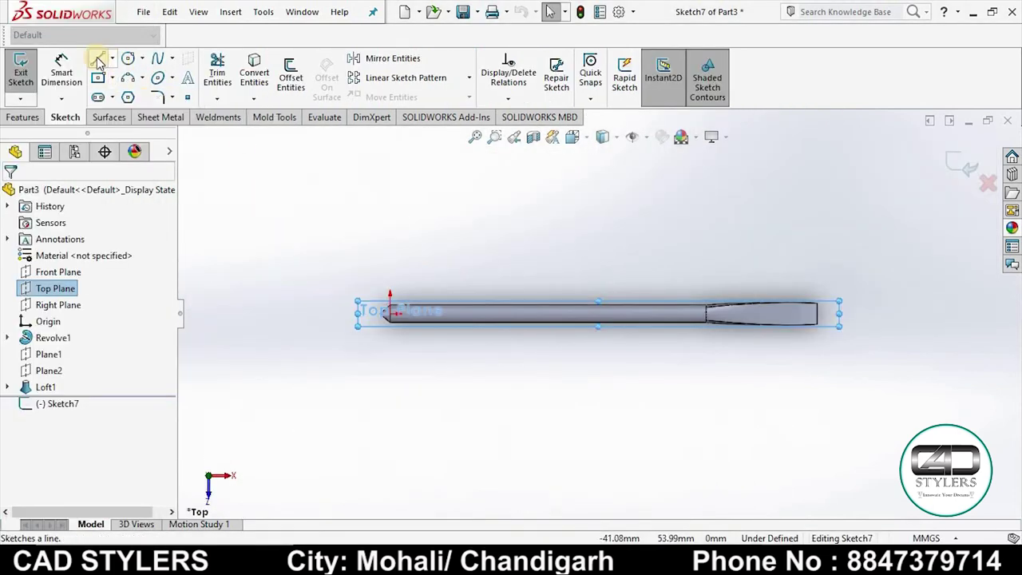
# Draw a short vertical line at the blade tip and dimension it 1 mm
pyautogui.click(97, 62)
pyautogui.scroll(-3, 830, 335)
pyautogui.scroll(-2, 679, 295)
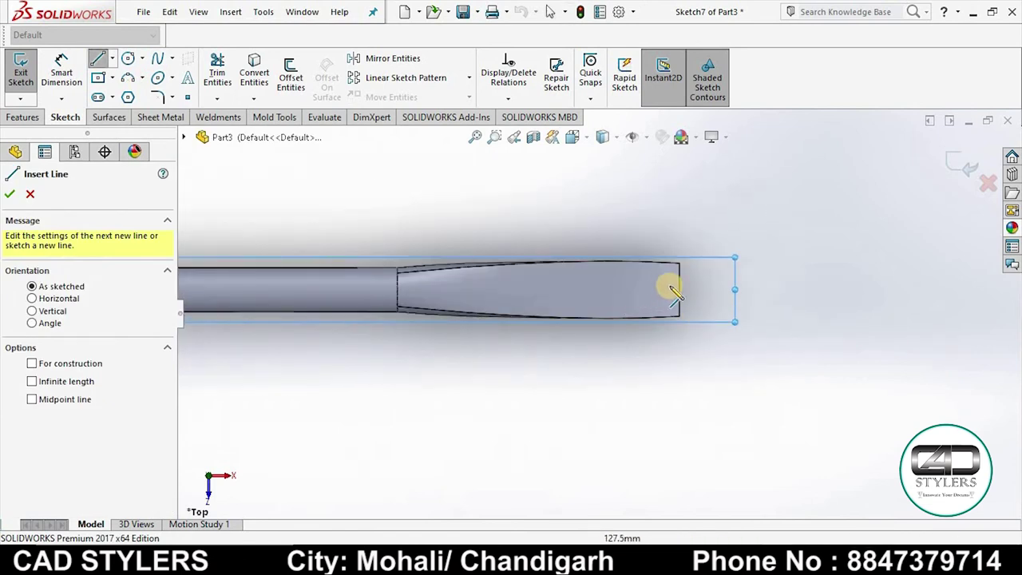
pyautogui.scroll(-2, 673, 292)
pyautogui.moveTo(556, 271); pyautogui.dragTo(553, 244)
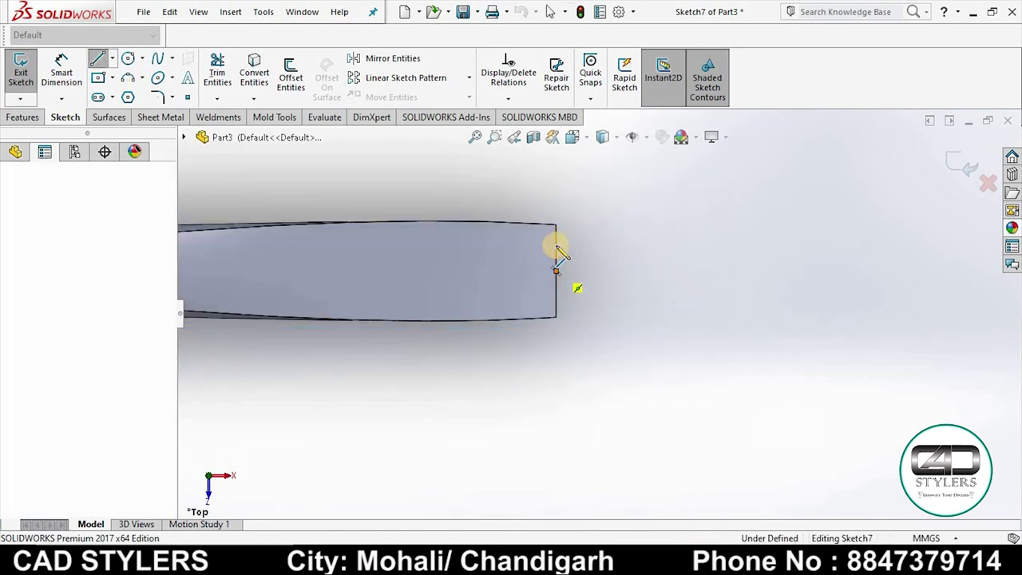
pyautogui.rightClick(563, 239)
pyautogui.click(590, 276)
pyautogui.press('Escape')
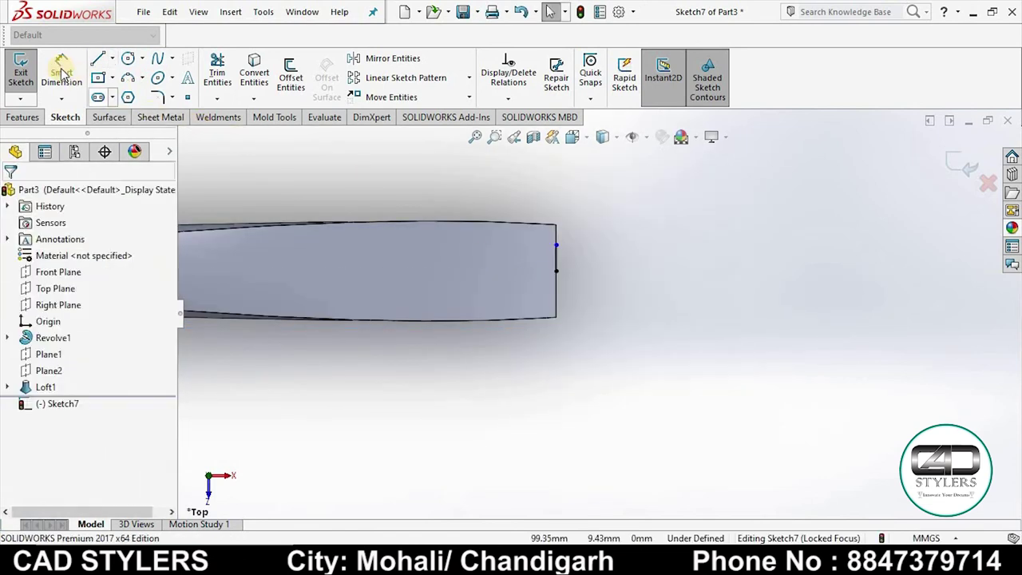
pyautogui.click(61, 70)
pyautogui.click(559, 264)
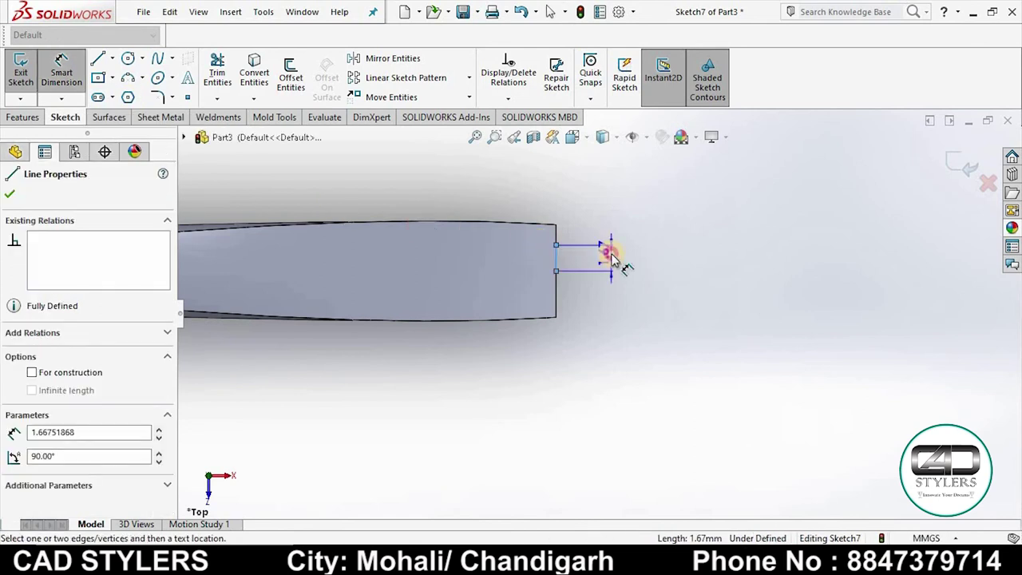
pyautogui.click(612, 260)
pyautogui.press('Return')
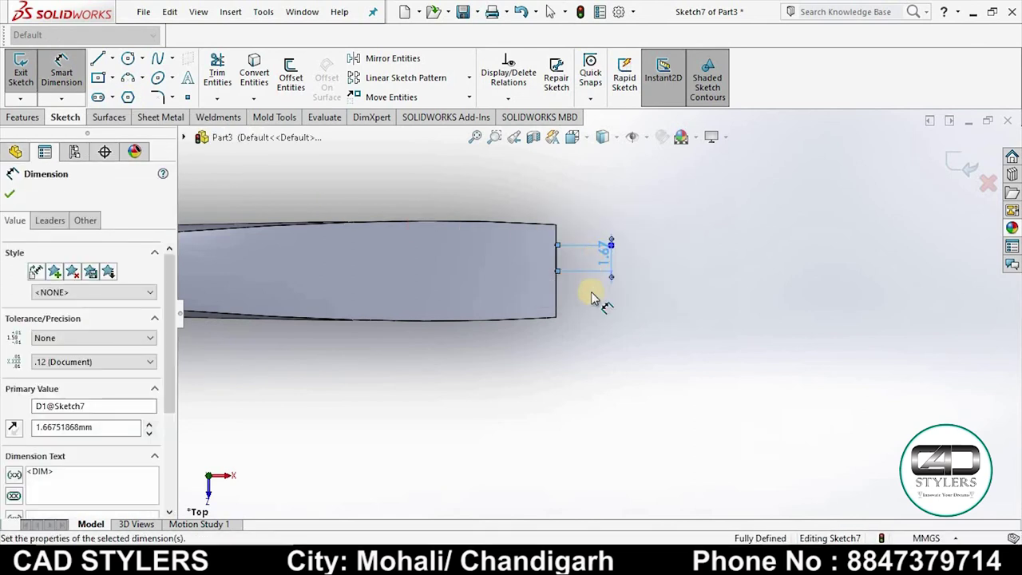
# Draw the slanted taper line, a vertical line and the top edge of the profile
pyautogui.click(97, 59)
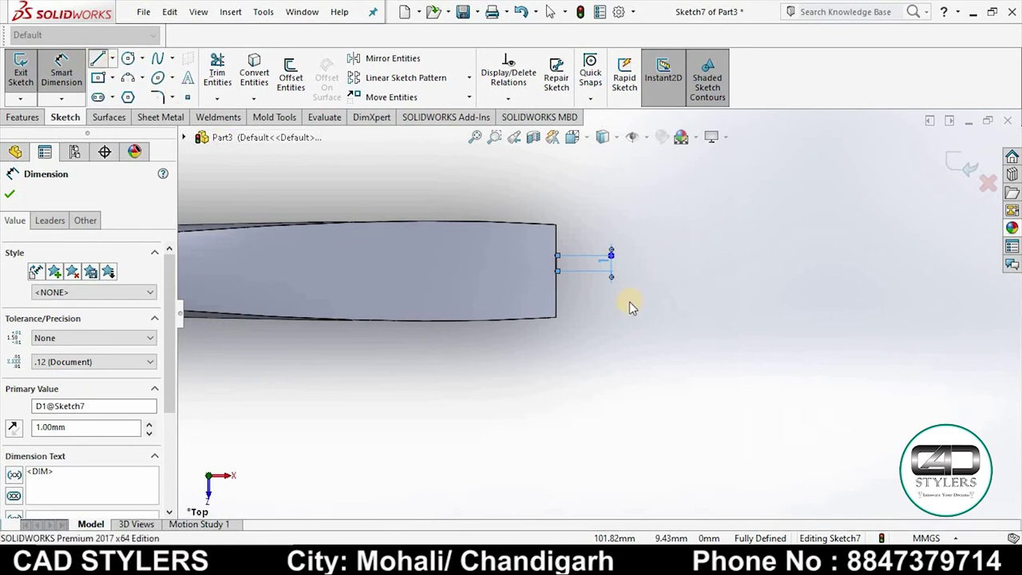
pyautogui.scroll(2, 599, 287)
pyautogui.click(569, 276)
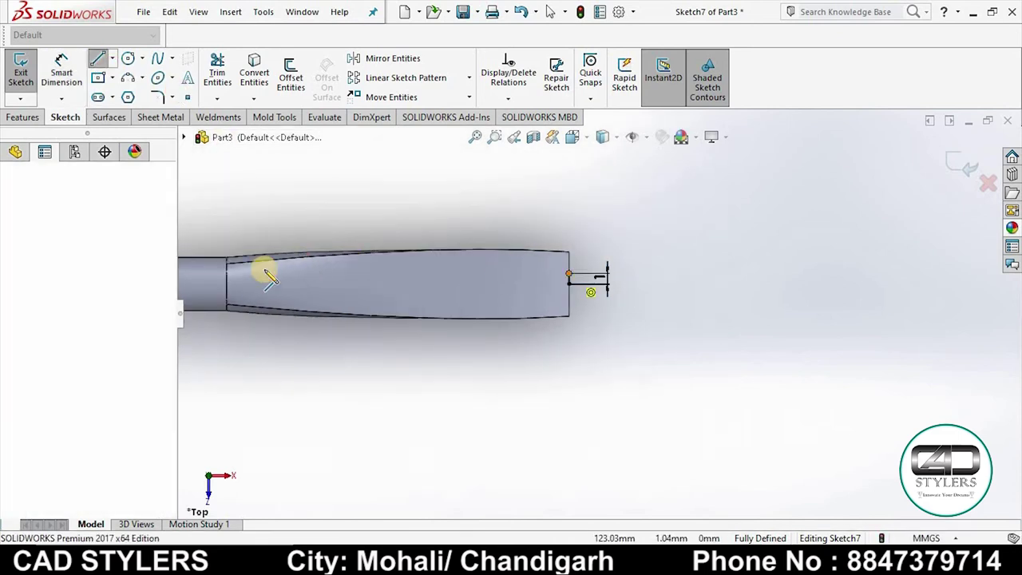
pyautogui.click(226, 260)
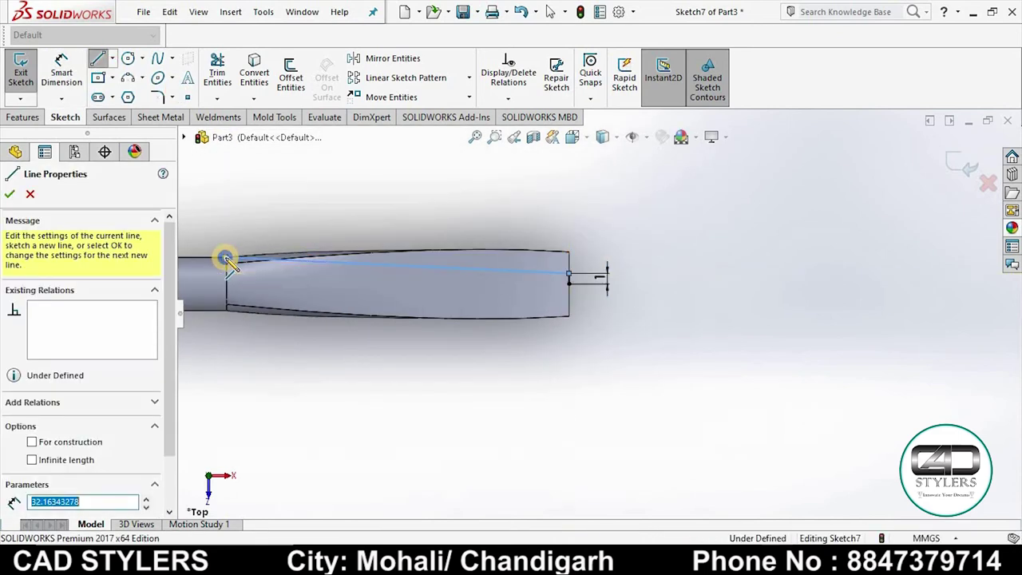
pyautogui.rightClick(227, 257)
pyautogui.click(240, 284)
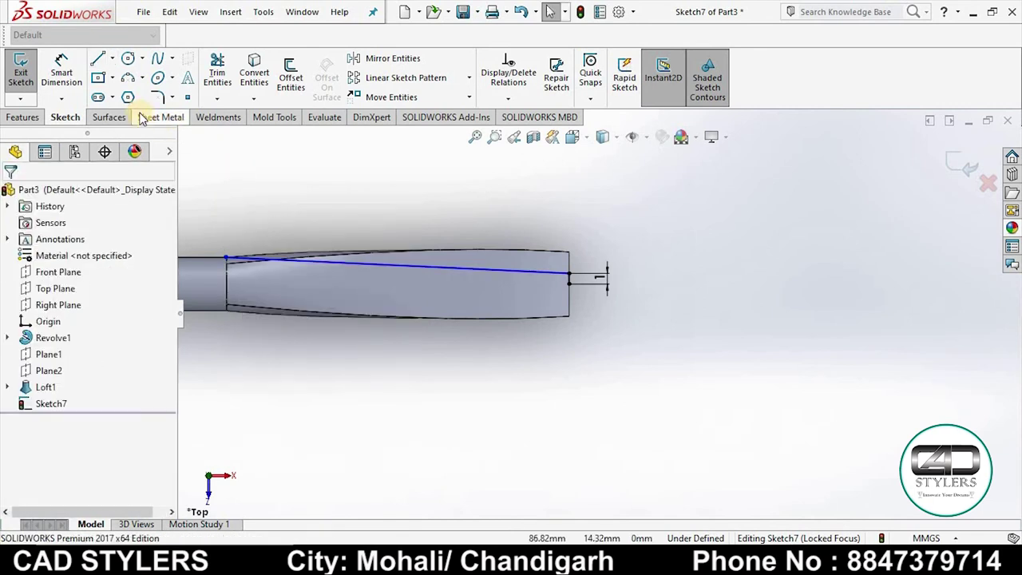
pyautogui.scroll(-2, 251, 275)
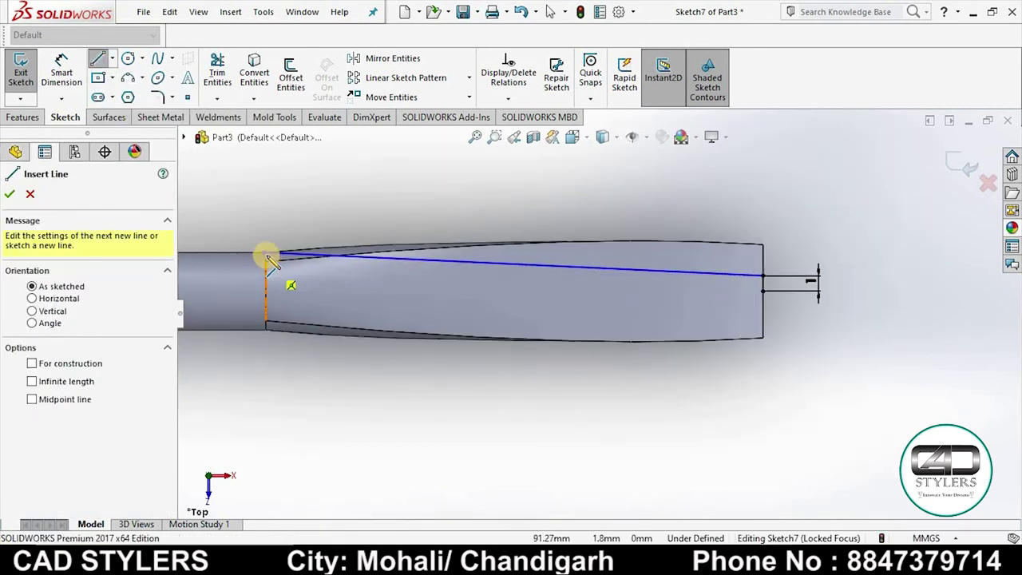
pyautogui.click(263, 253)
pyautogui.click(264, 172)
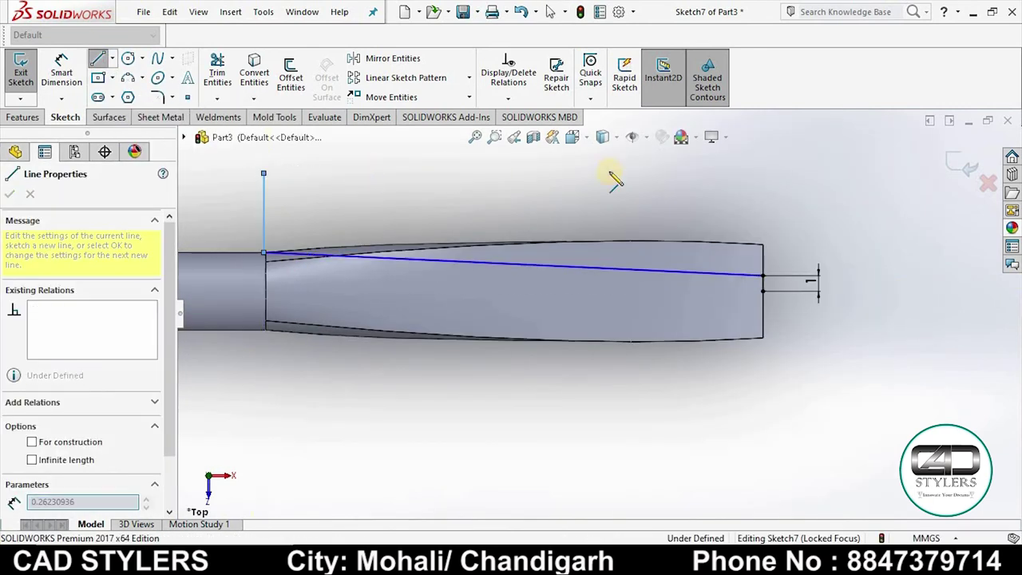
pyautogui.click(763, 173)
pyautogui.rightClick(763, 174)
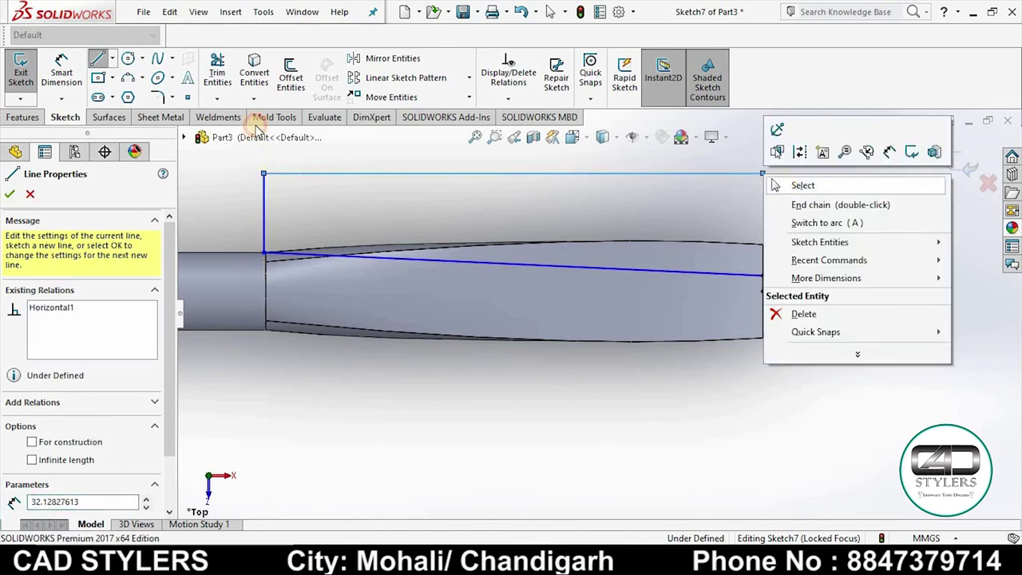
pyautogui.click(783, 184)
# Extend the right side down to the slanted line and trim the excess below the profile
pyautogui.click(217, 98)
pyautogui.click(232, 136)
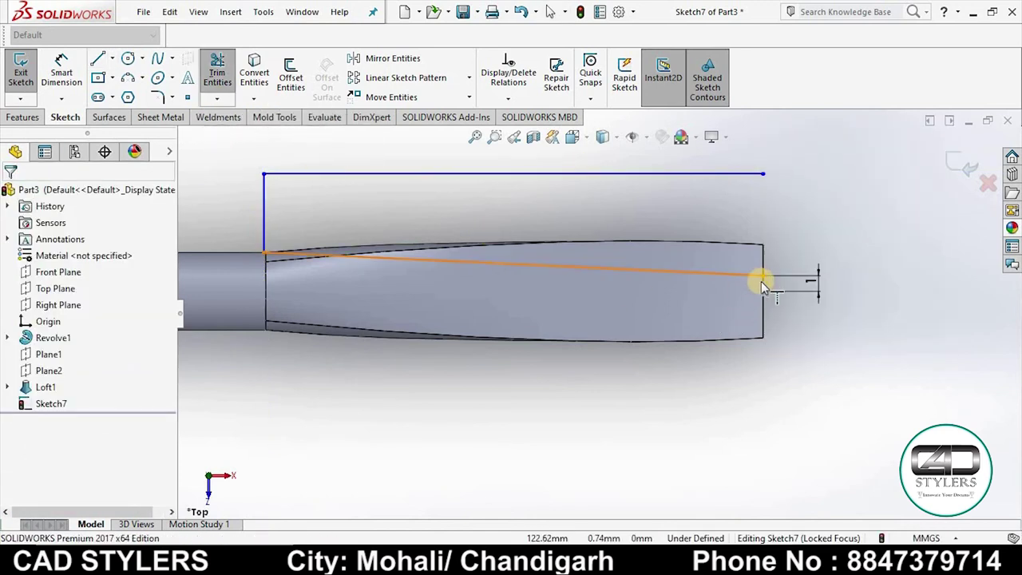
pyautogui.click(217, 82)
pyautogui.scroll(-2, 775, 289)
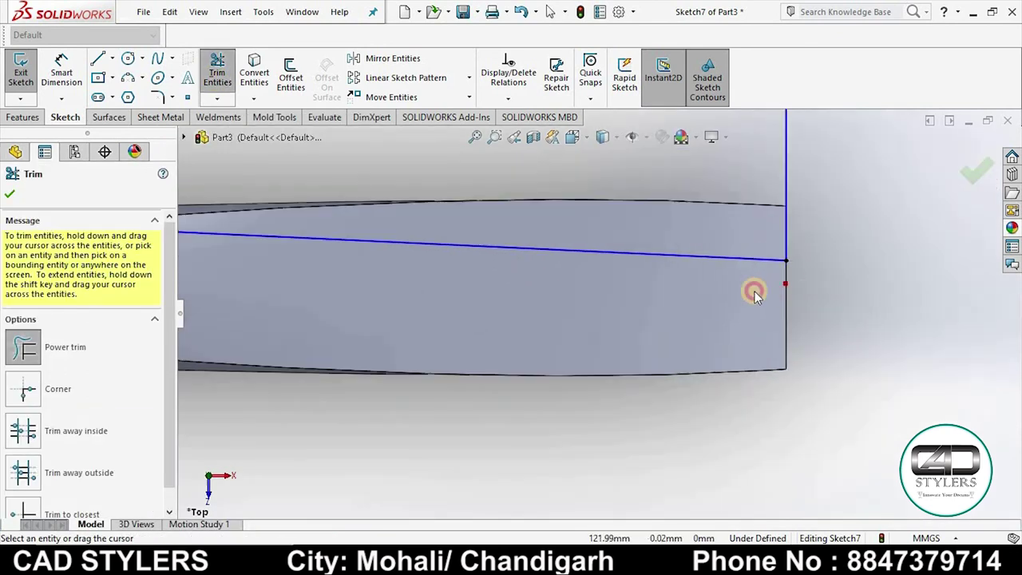
pyautogui.scroll(2, 593, 312)
pyautogui.click(111, 58)
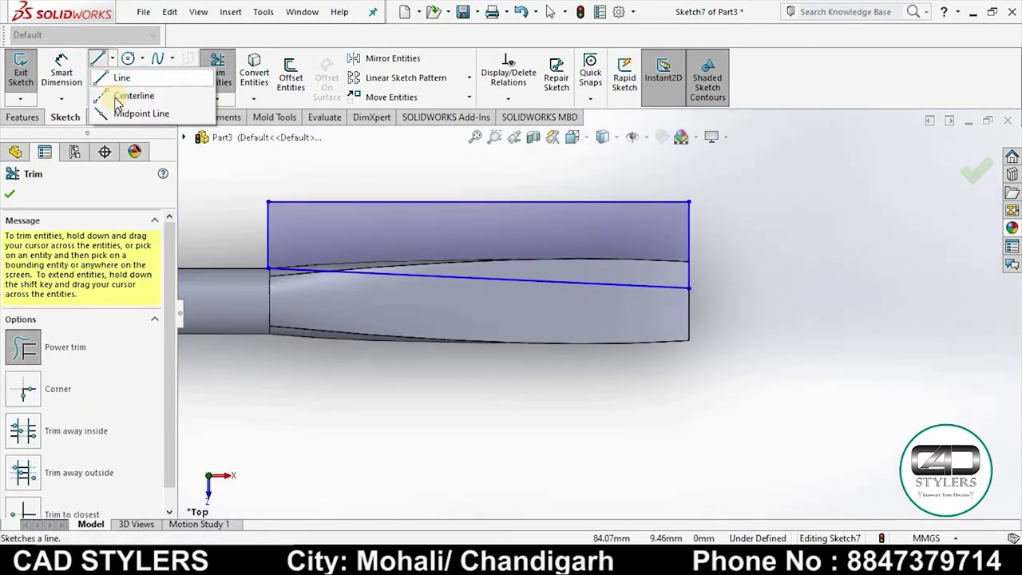
# Mirror the profile about a centreline through the tip and exit Sketch7
pyautogui.click(688, 300)
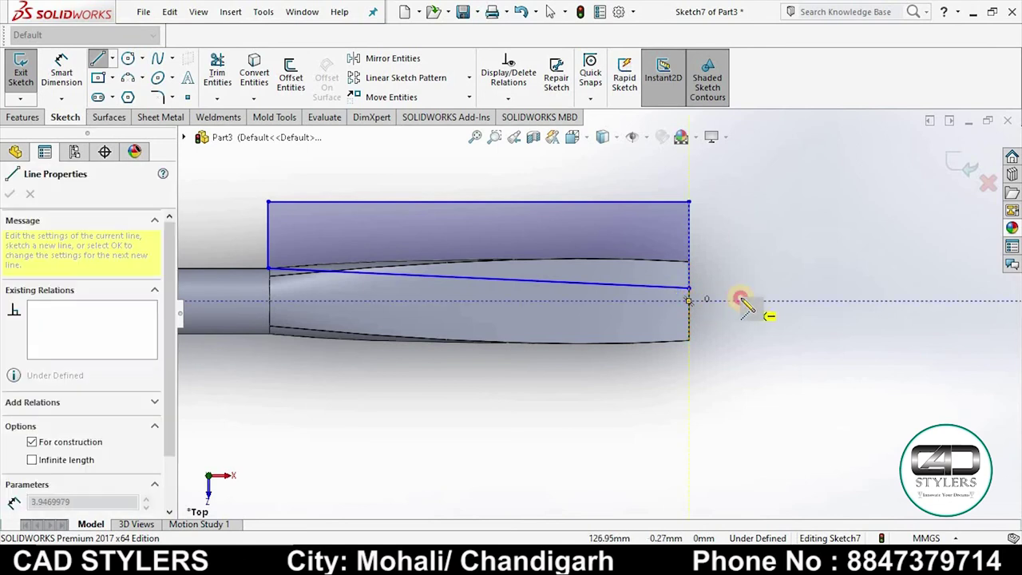
pyautogui.click(741, 300)
pyautogui.rightClick(771, 304)
pyautogui.click(547, 178)
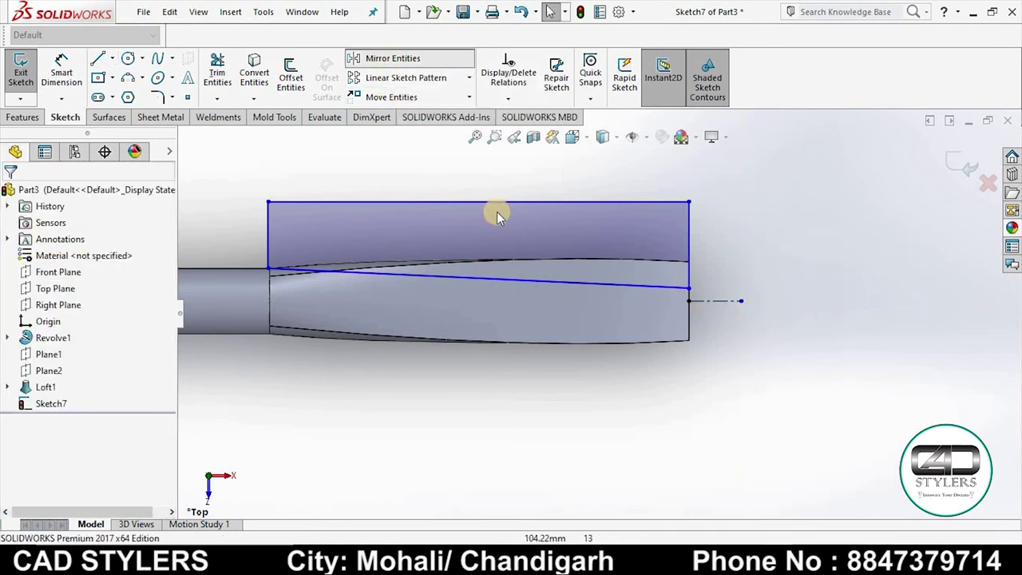
pyautogui.click(64, 408)
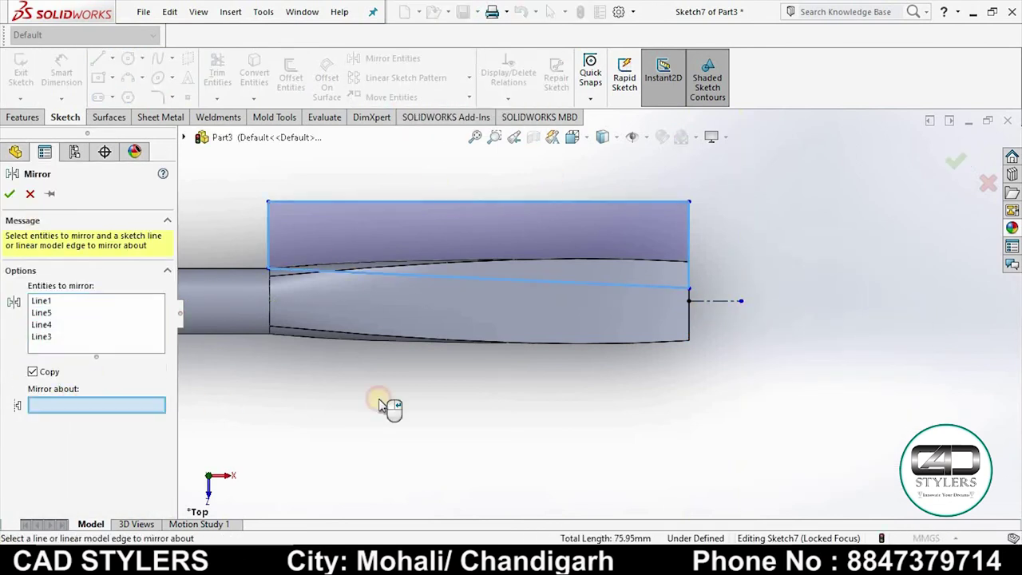
pyautogui.click(700, 305)
pyautogui.click(10, 194)
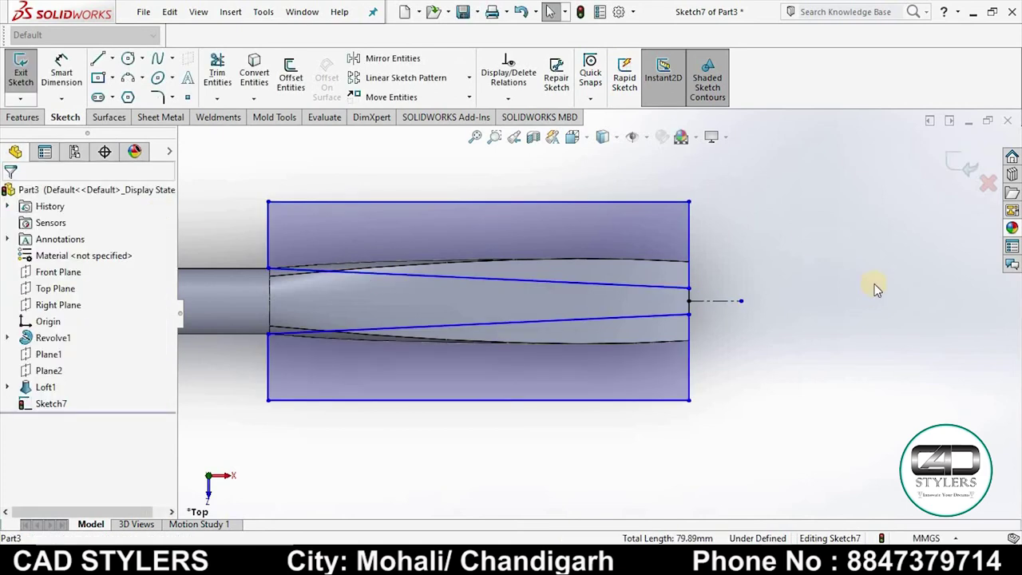
pyautogui.scroll(2, 873, 285)
pyautogui.click(963, 163)
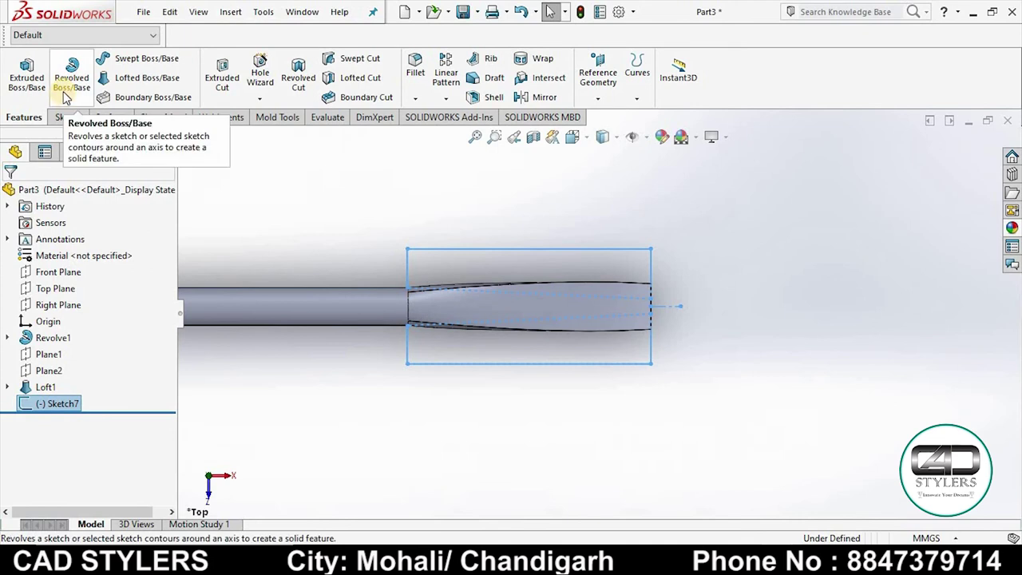
# Cut-extrude Sketch7 Through All – Both to flatten the tip, then rotate to inspect it
pyautogui.click(225, 83)
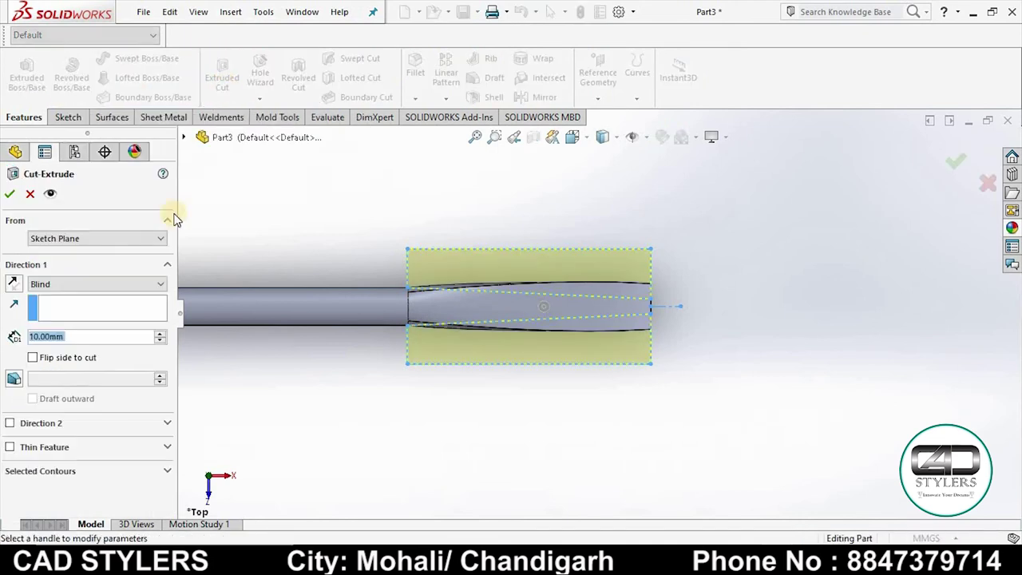
pyautogui.click(102, 284)
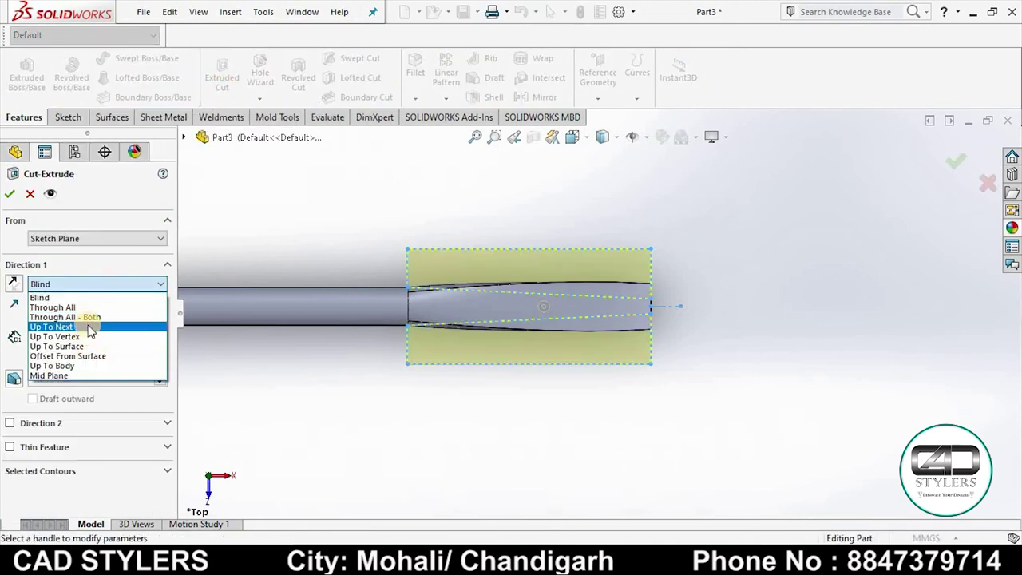
pyautogui.click(83, 317)
pyautogui.click(11, 196)
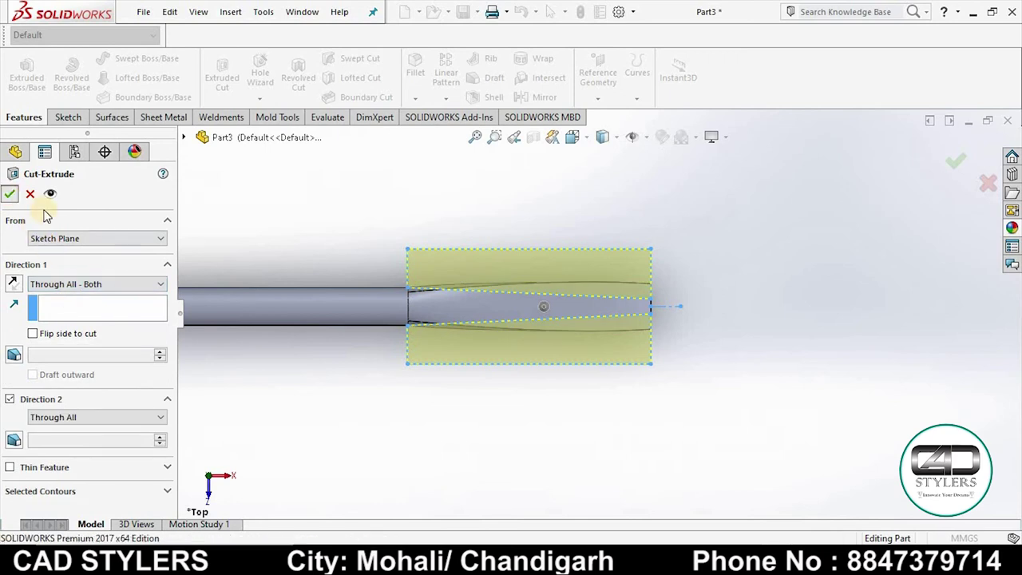
pyautogui.moveTo(566, 378)
pyautogui.mouseDown(button='middle')
pyautogui.moveTo(604, 386)
pyautogui.moveTo(650, 292)
pyautogui.moveTo(604, 330)
pyautogui.moveTo(627, 311)
pyautogui.moveTo(647, 341)
pyautogui.moveTo(554, 272)
pyautogui.moveTo(547, 381)
pyautogui.moveTo(558, 232)
pyautogui.moveTo(428, 318)
pyautogui.mouseUp(button='middle')
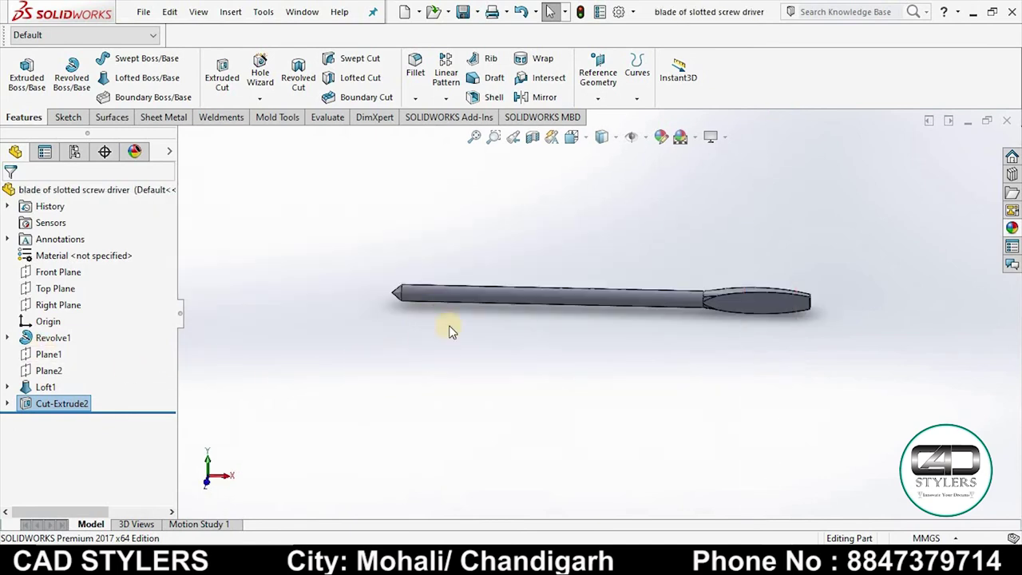
pyautogui.scroll(-3, 452, 294)
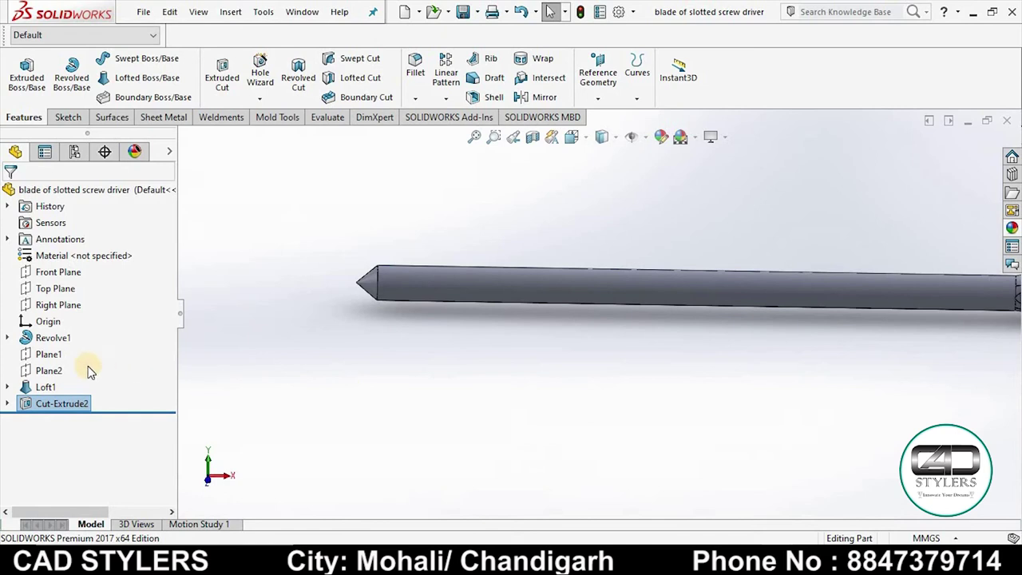
# Start a Front Plane sketch viewed normal and draw a centre rectangle across the shaft
pyautogui.rightClick(59, 268)
pyautogui.click(62, 254)
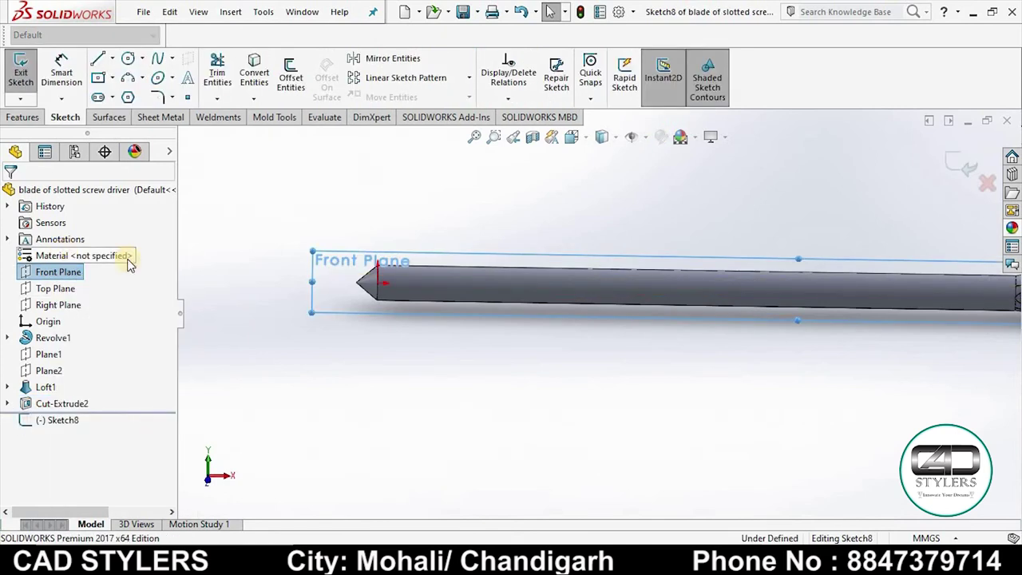
pyautogui.press('space')
pyautogui.click(137, 97)
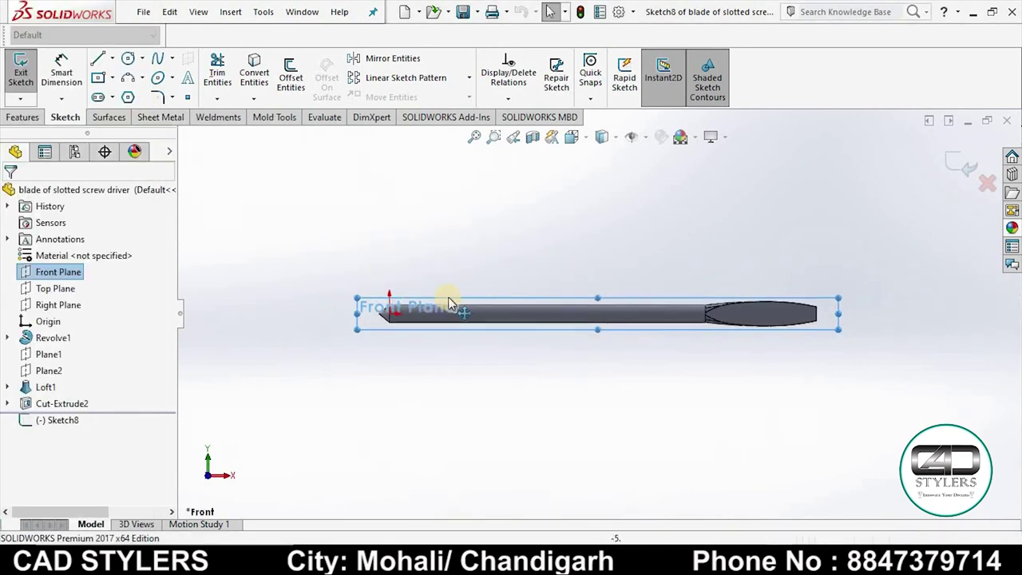
pyautogui.scroll(-3, 411, 295)
pyautogui.click(98, 78)
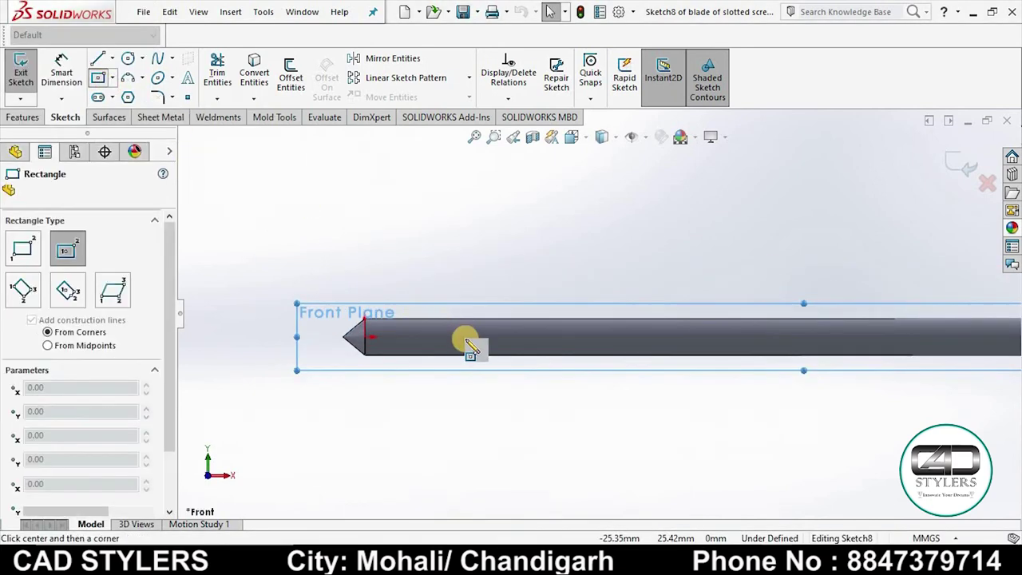
pyautogui.click(447, 337)
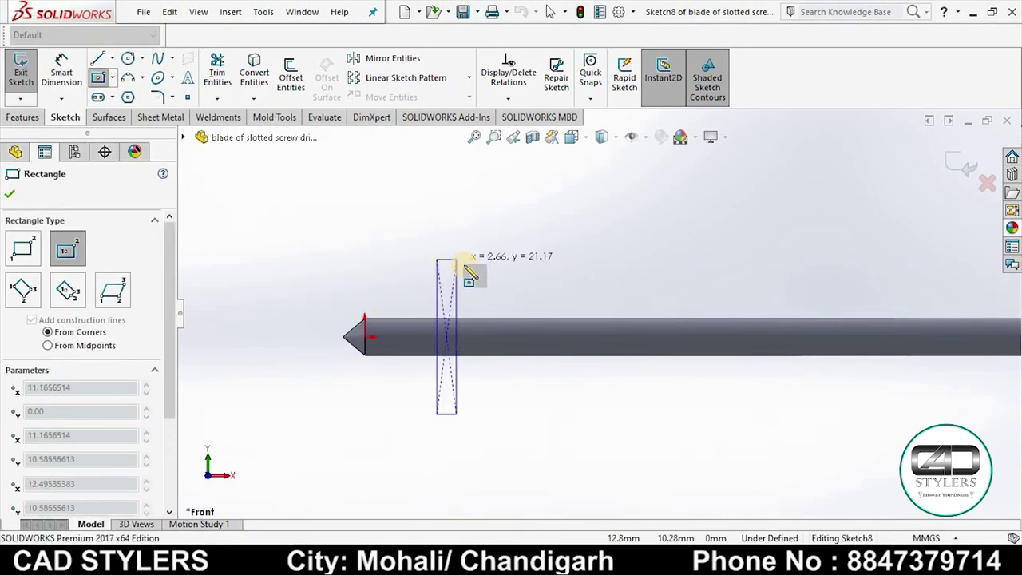
pyautogui.click(465, 265)
pyautogui.rightClick(466, 267)
pyautogui.click(502, 279)
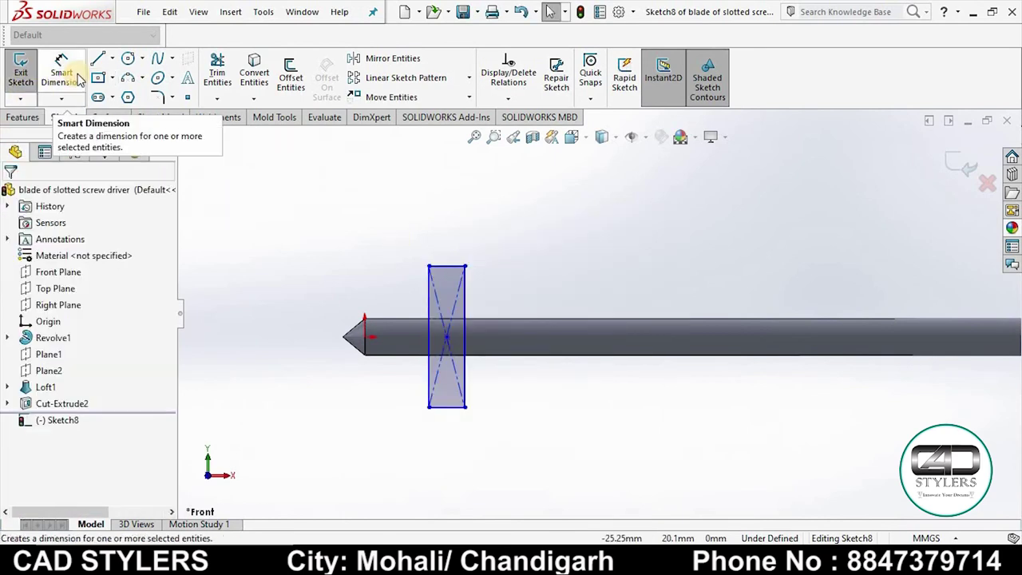
# Dimension the rectangle 2 mm wide and 12 mm tall
pyautogui.click(447, 266)
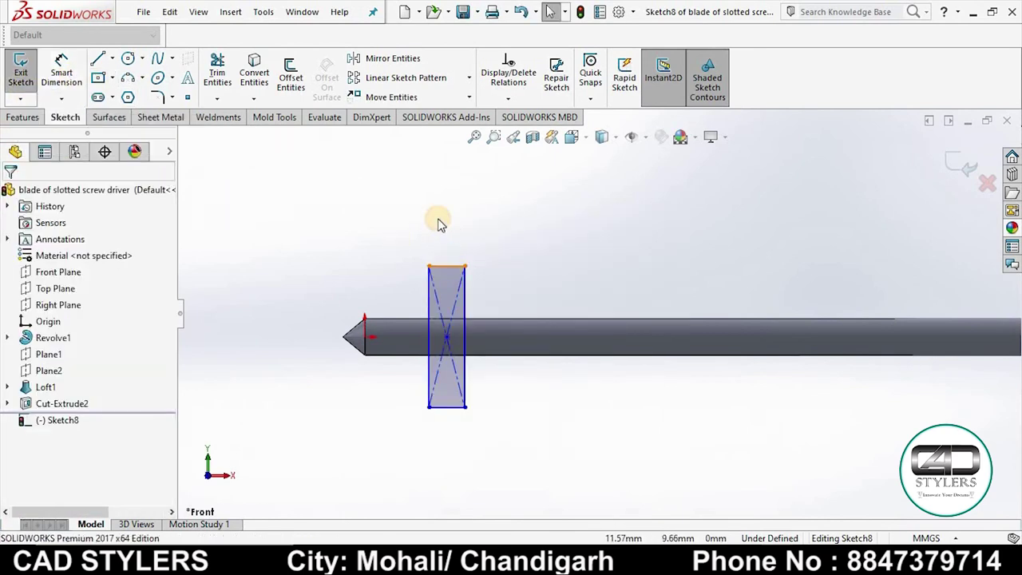
pyautogui.click(62, 72)
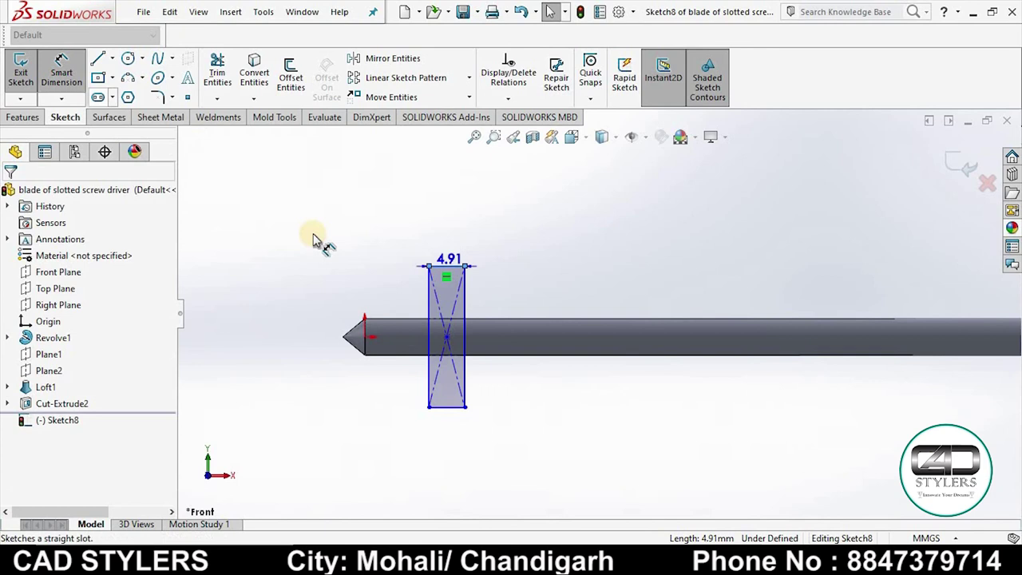
pyautogui.click(435, 237)
pyautogui.write('2')
pyautogui.press('Return')
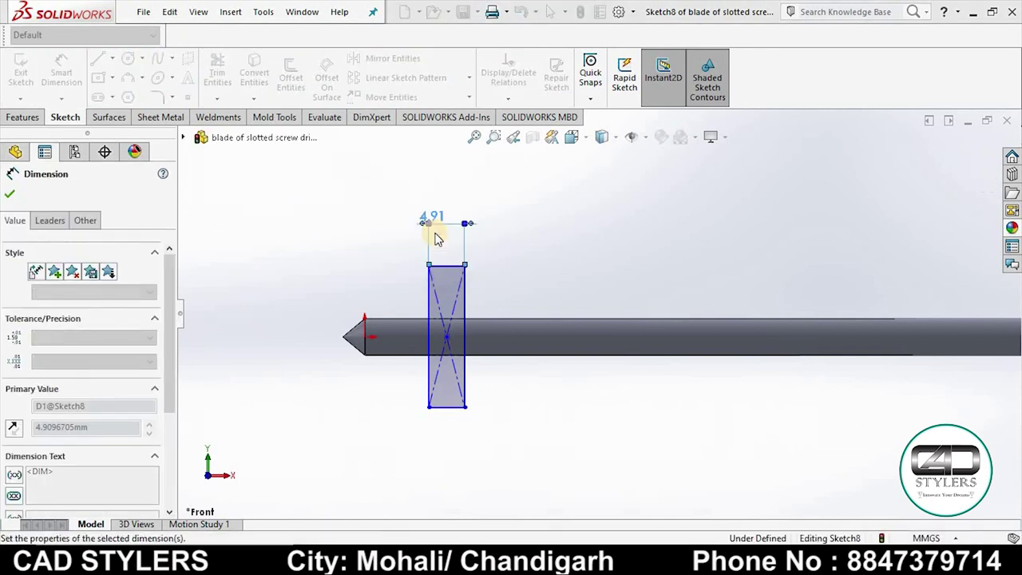
pyautogui.scroll(-2, 445, 308)
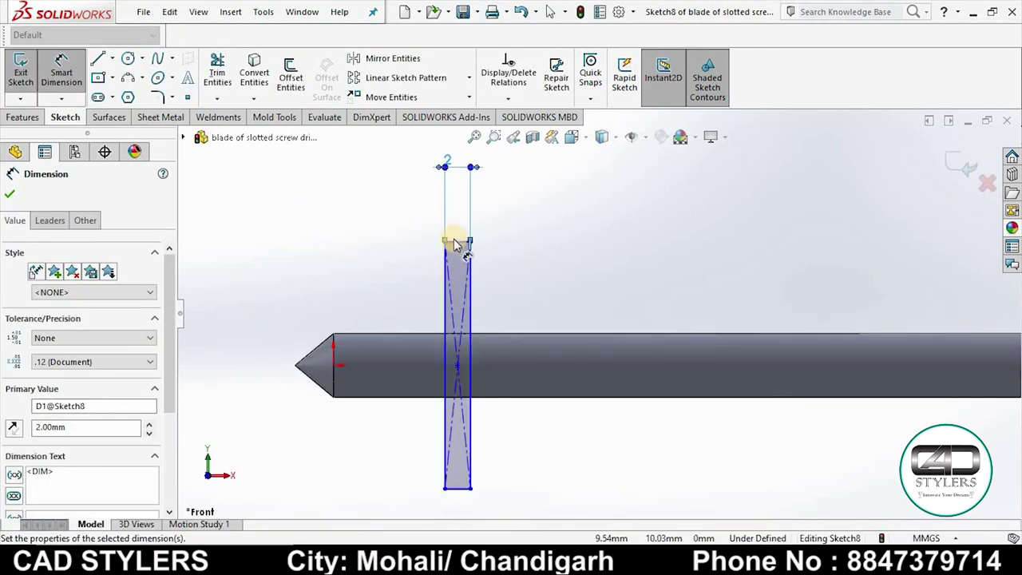
pyautogui.click(458, 485)
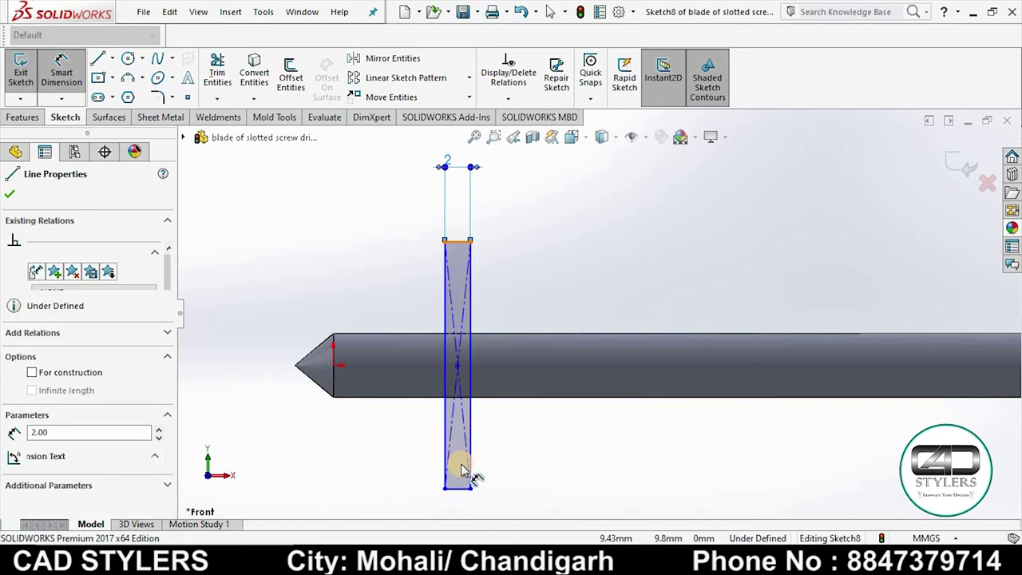
pyautogui.click(531, 397)
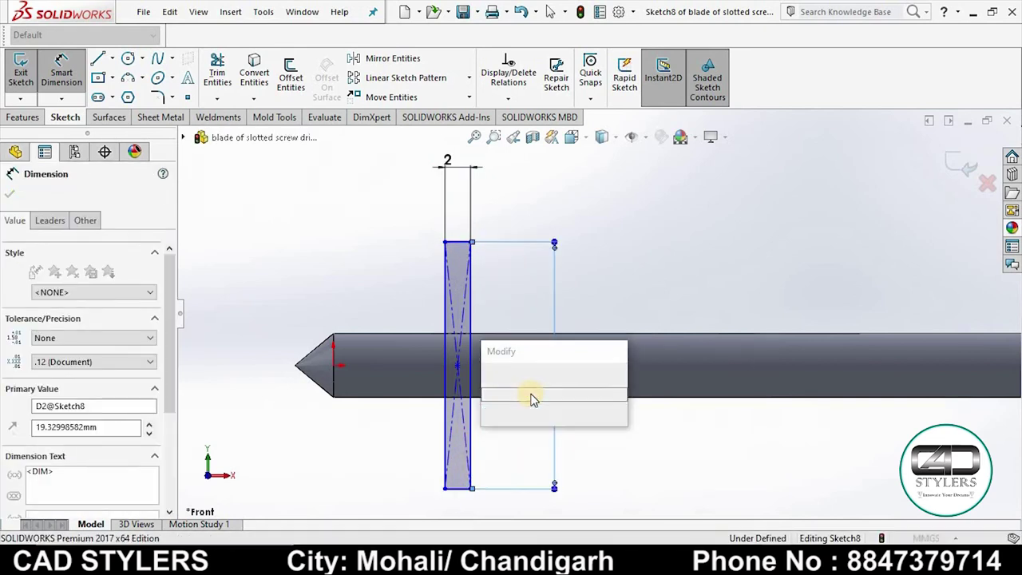
pyautogui.press('Return')
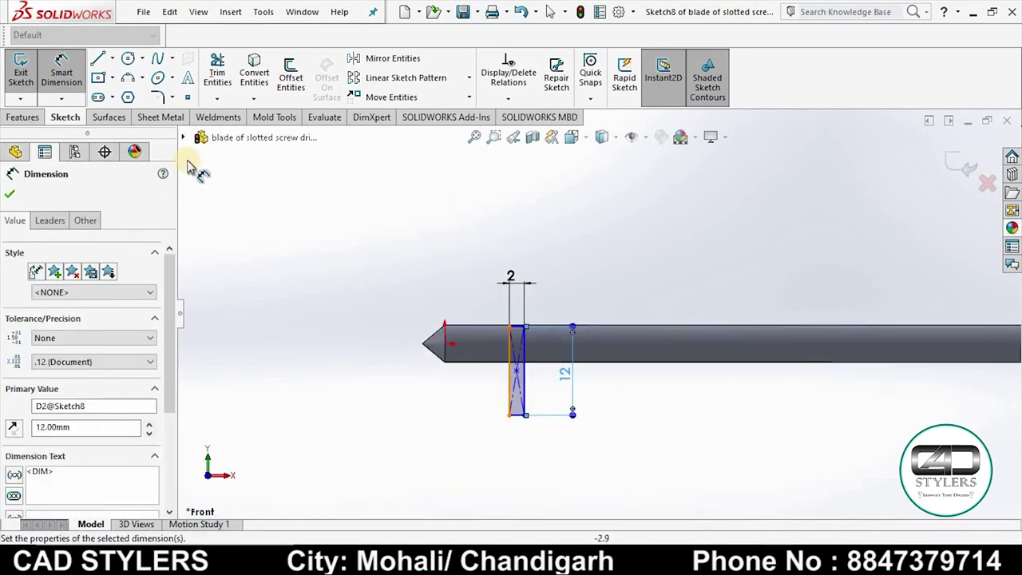
# Draw a construction centerline through the blade tip
pyautogui.click(112, 58)
pyautogui.click(132, 94)
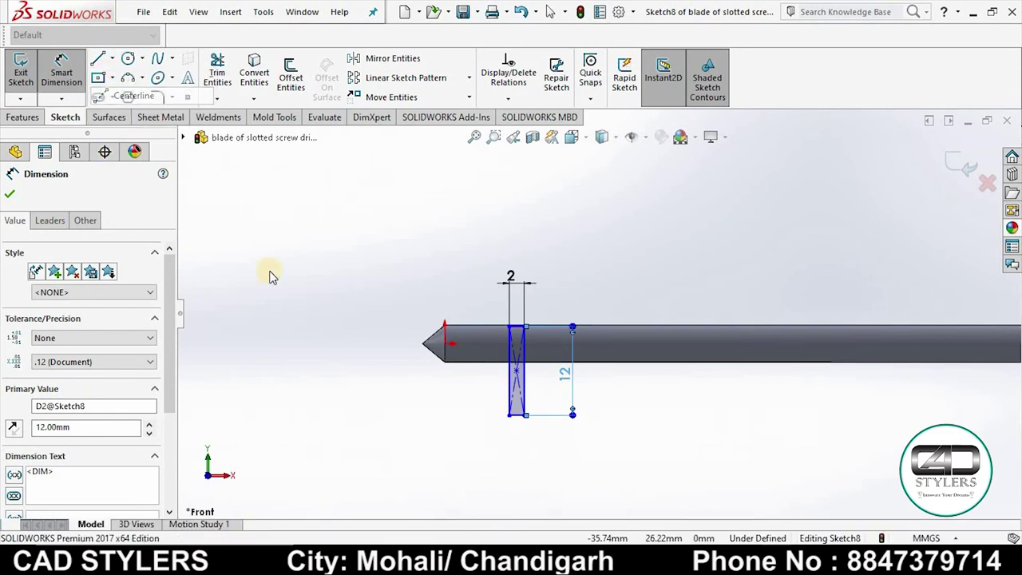
pyautogui.click(423, 343)
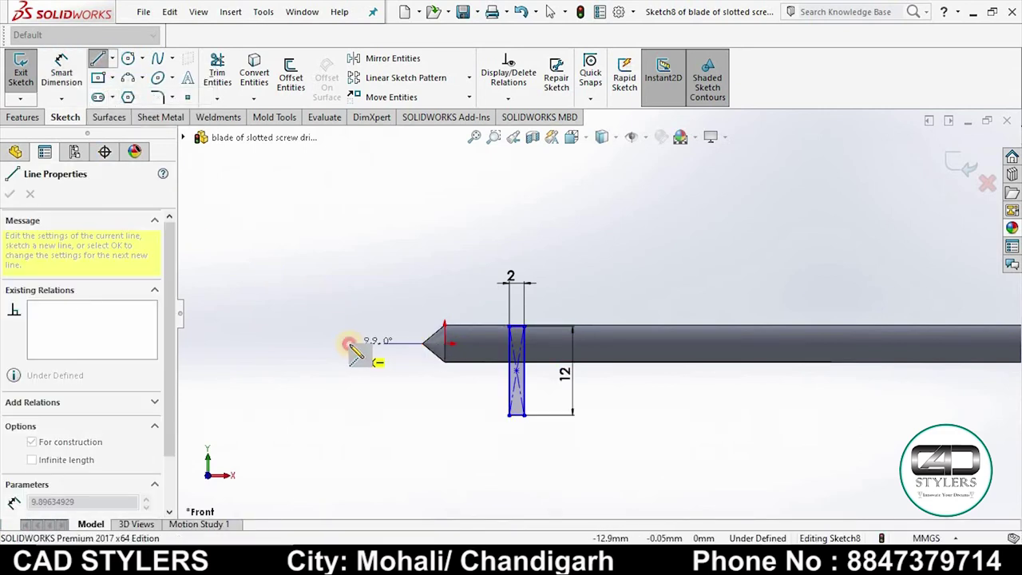
pyautogui.rightClick(370, 351)
pyautogui.click(377, 354)
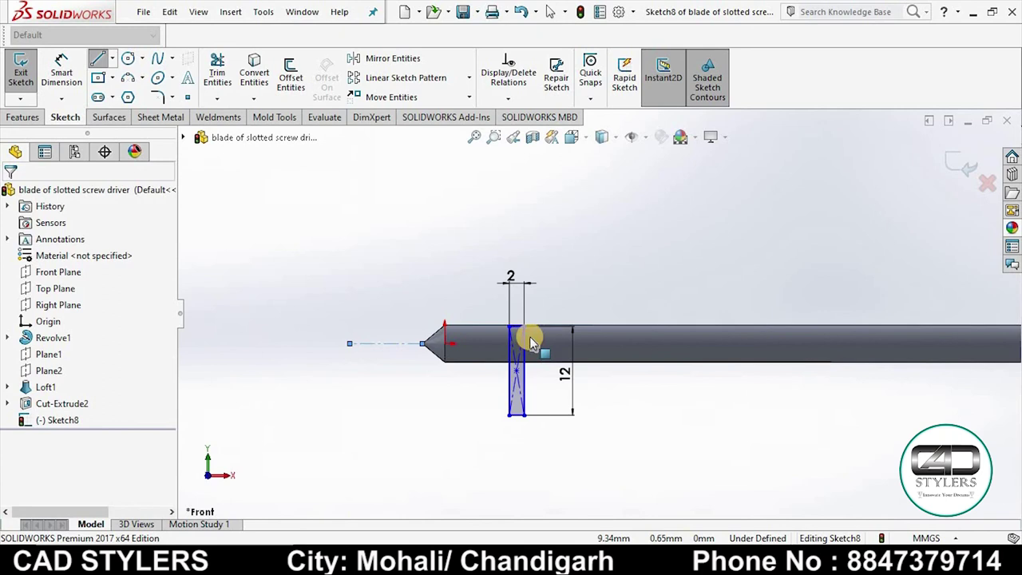
# Make the rectangle's horizontal edges symmetric about the centerline
pyautogui.click(514, 413)
pyautogui.scroll(-3, 519, 419)
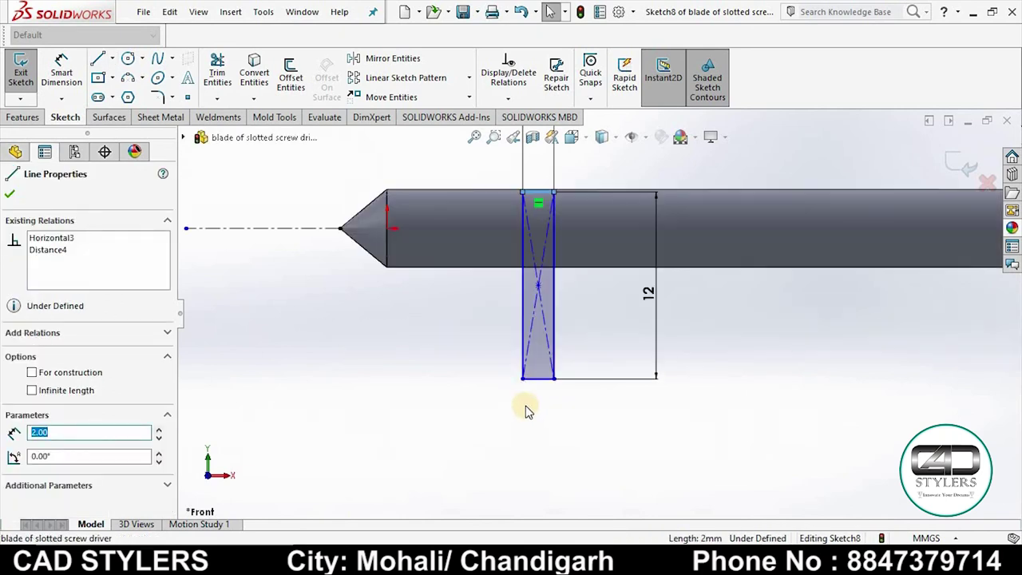
pyautogui.keyDown('ctrl'); pyautogui.click(293, 230); pyautogui.keyUp('ctrl')
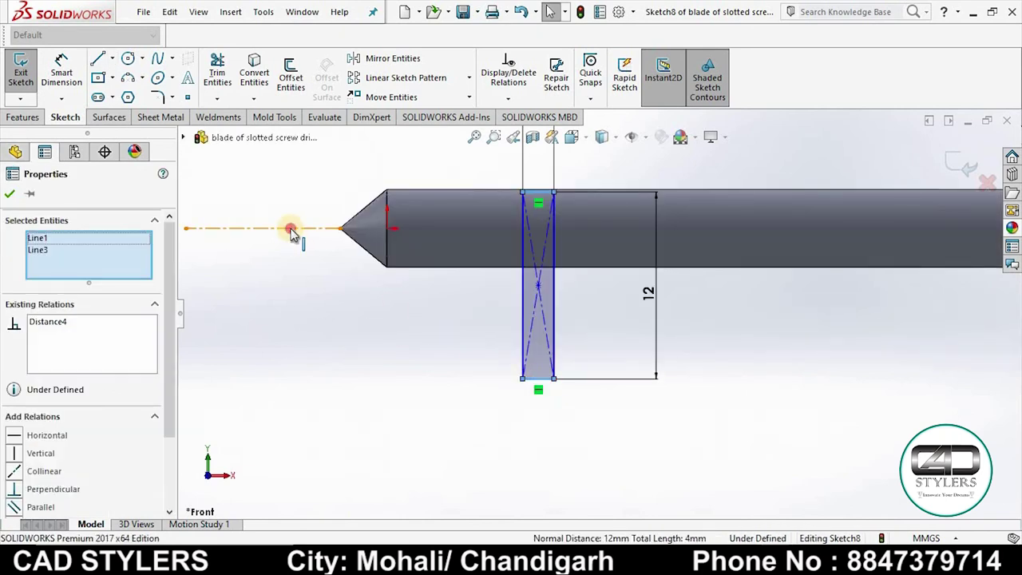
pyautogui.keyDown('ctrl'); pyautogui.click(292, 230); pyautogui.keyUp('ctrl')
pyautogui.scroll(-2, 32, 463)
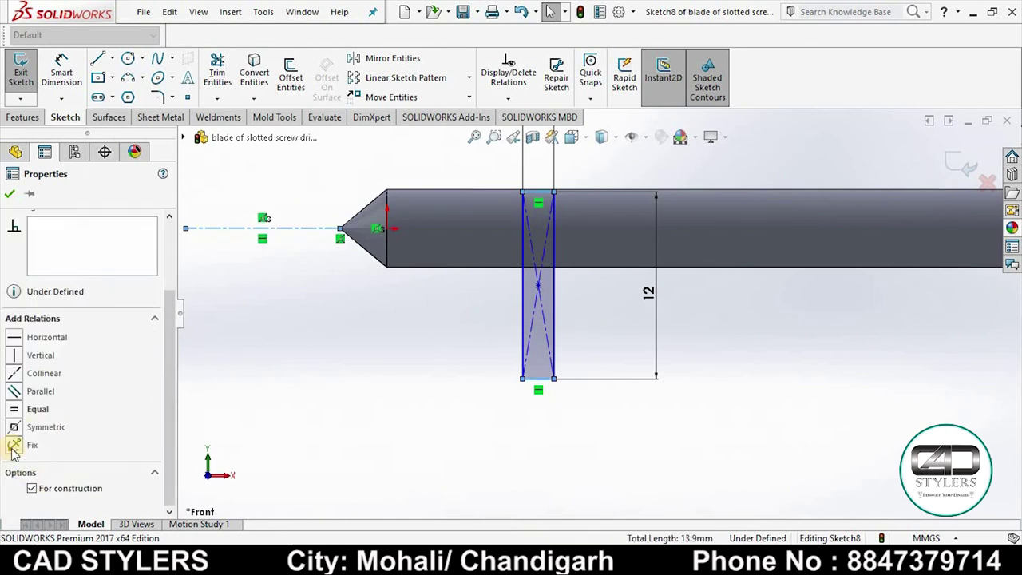
pyautogui.click(14, 428)
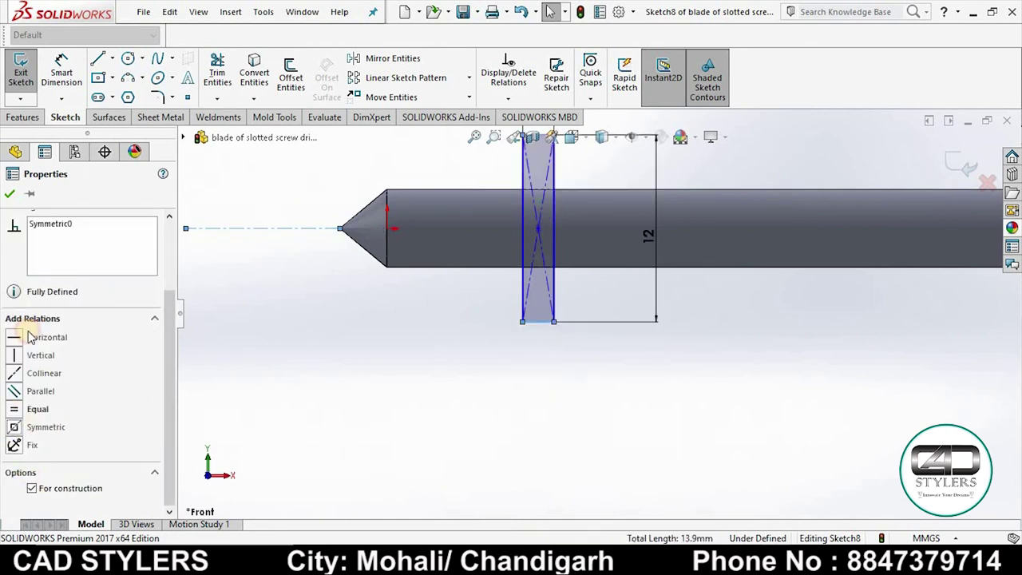
pyautogui.click(460, 397)
pyautogui.scroll(2, 361, 195)
pyautogui.click(70, 84)
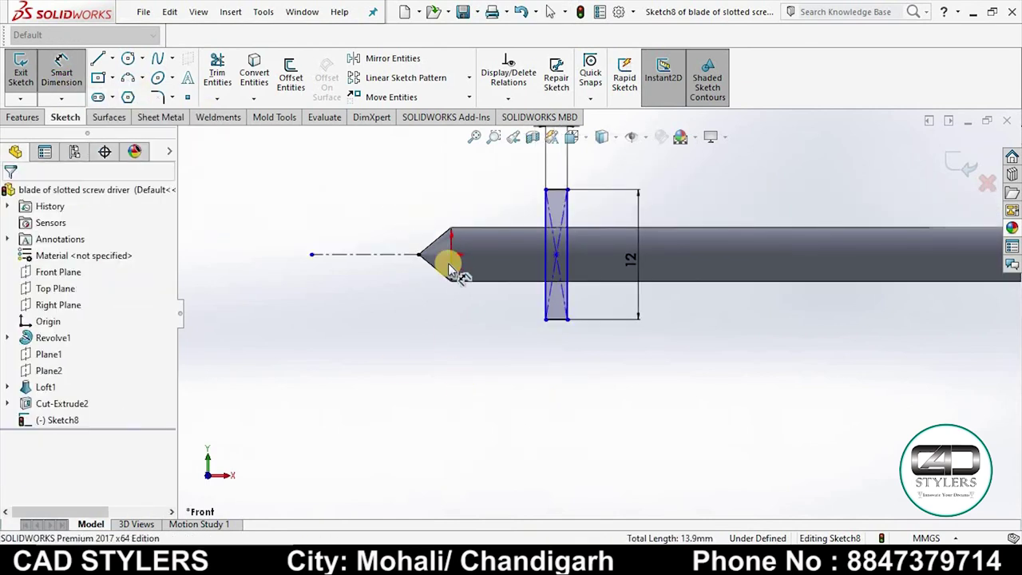
# Position the rectangle 4 mm from the tapered cone end
pyautogui.click(452, 275)
pyautogui.click(543, 206)
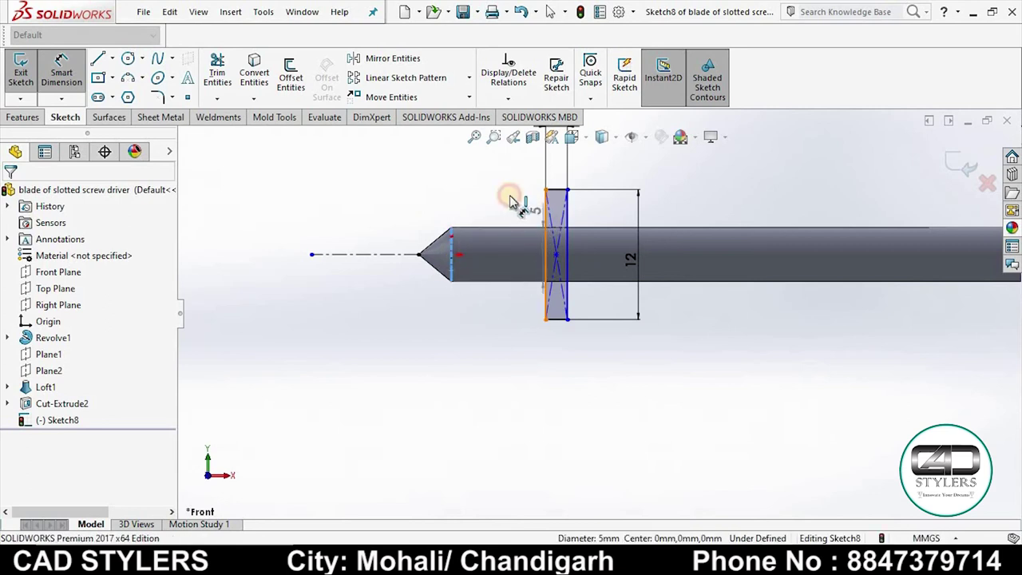
pyautogui.click(525, 209)
pyautogui.write('4')
pyautogui.press('Return')
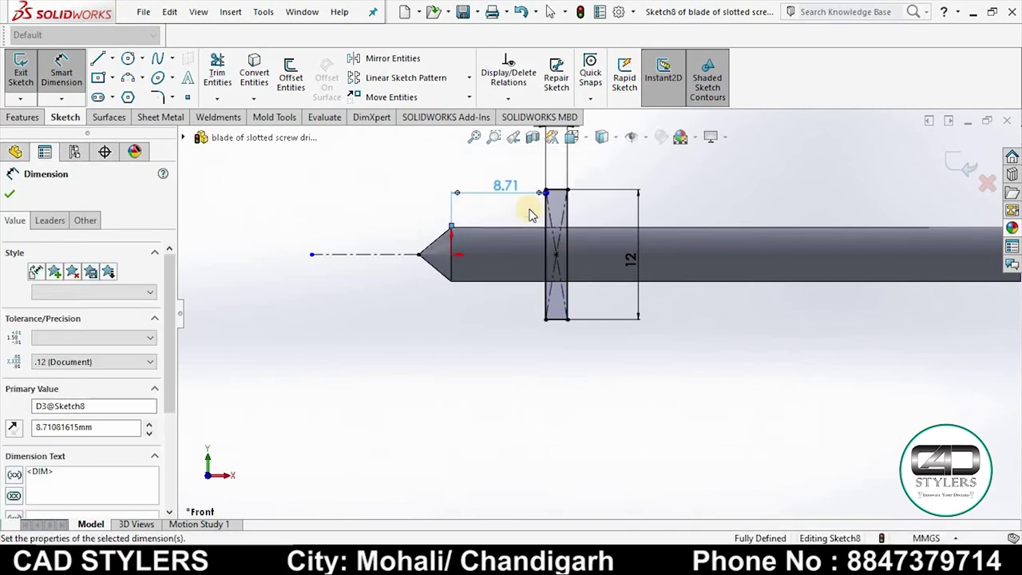
pyautogui.scroll(-2, 551, 244)
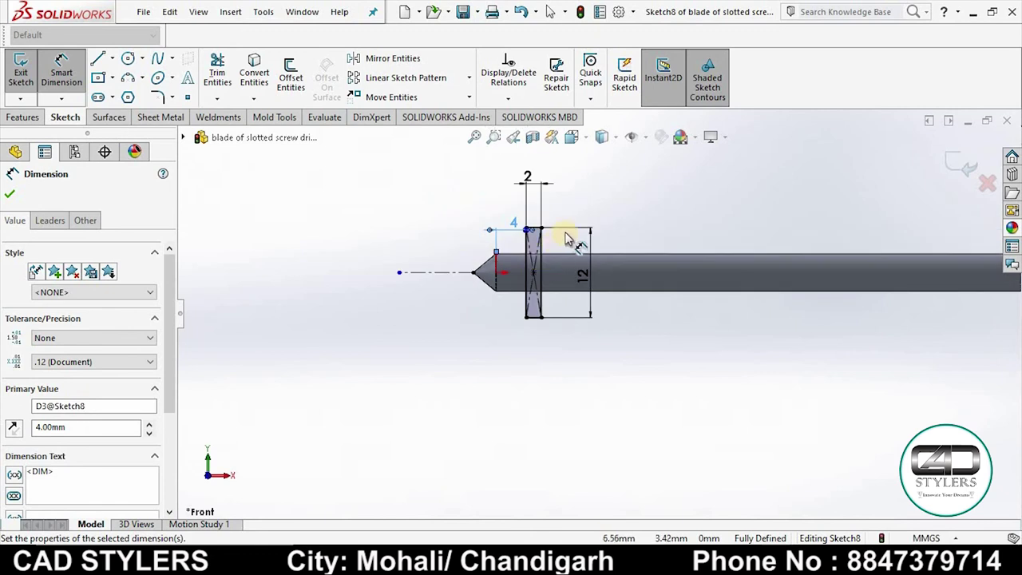
pyautogui.scroll(-3, 567, 290)
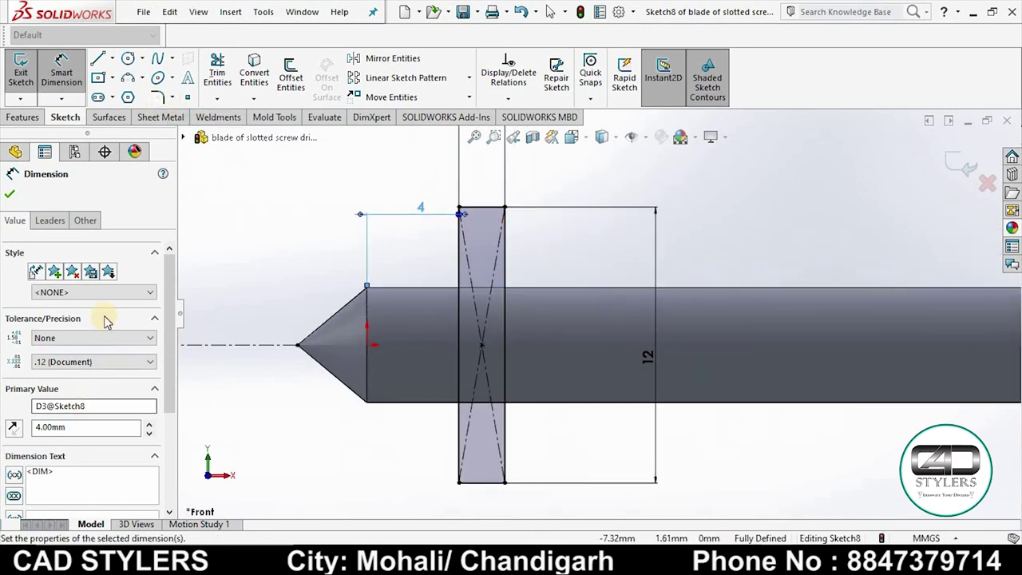
# Round all four rectangle corners with R0.5 mm fillets and exit the sketch
pyautogui.click(158, 97)
pyautogui.write('0.5')
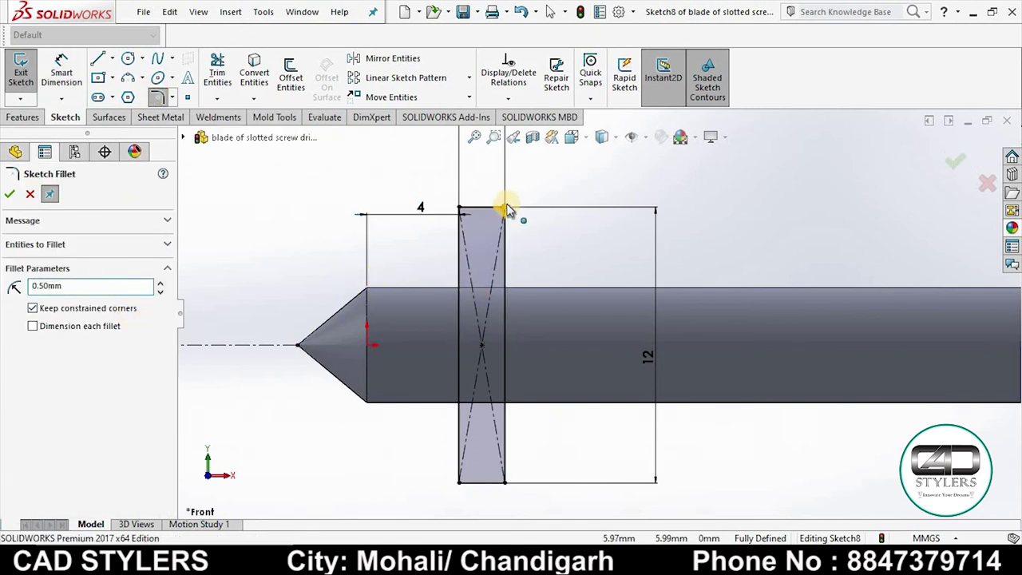
pyautogui.click(503, 208)
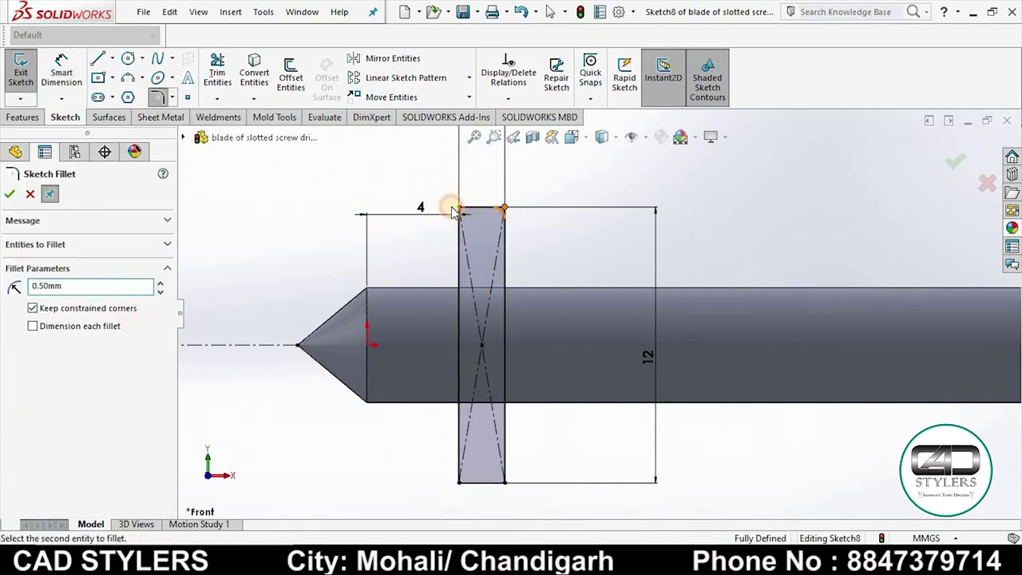
pyautogui.click(457, 209)
pyautogui.click(505, 482)
pyautogui.click(458, 482)
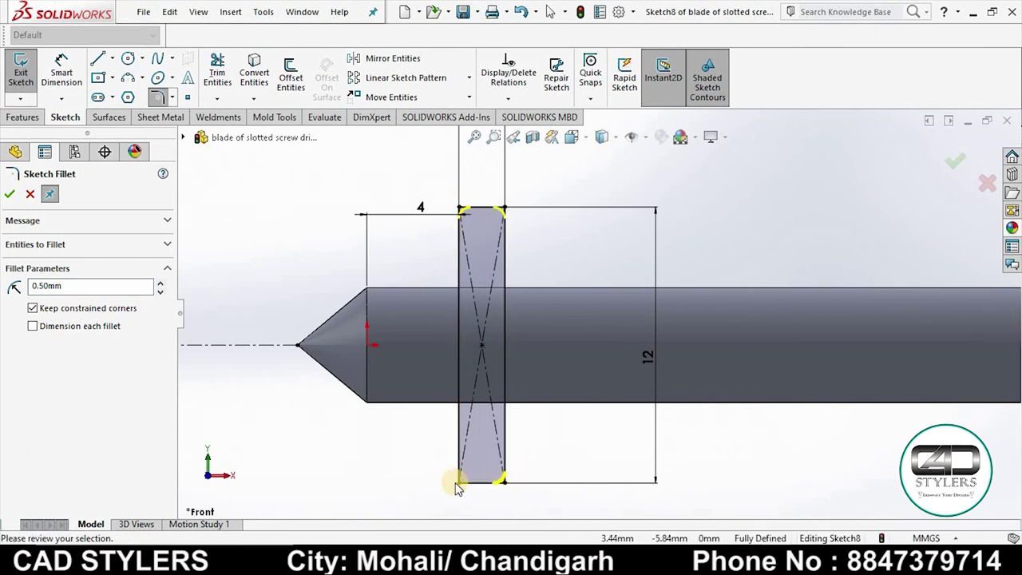
pyautogui.click(10, 195)
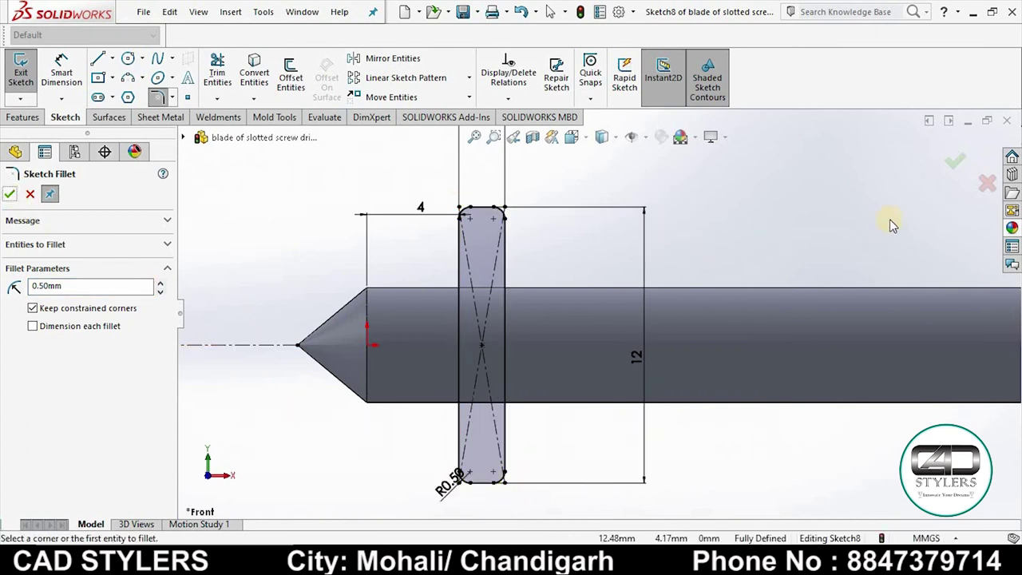
pyautogui.click(950, 162)
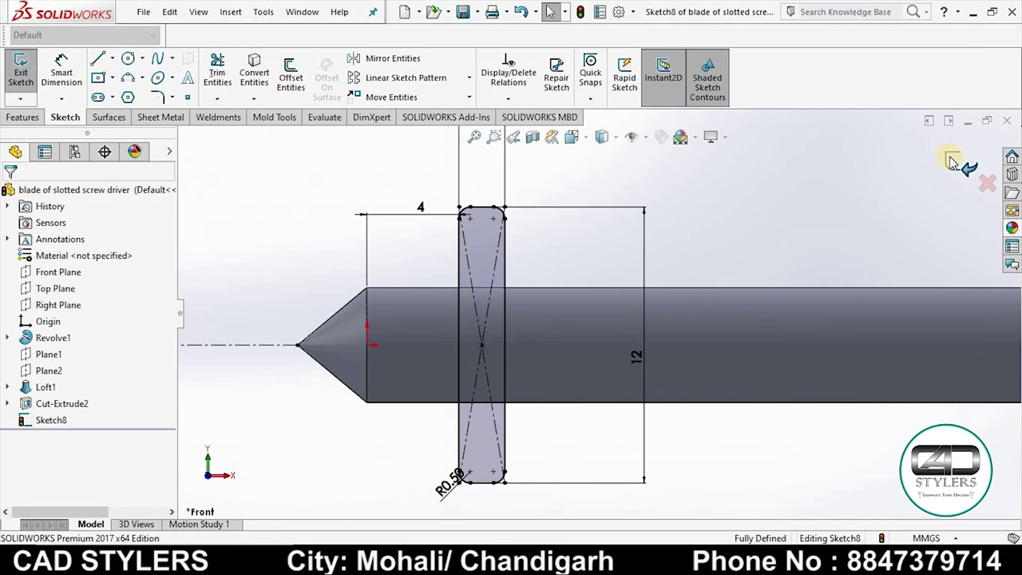
pyautogui.click(949, 162)
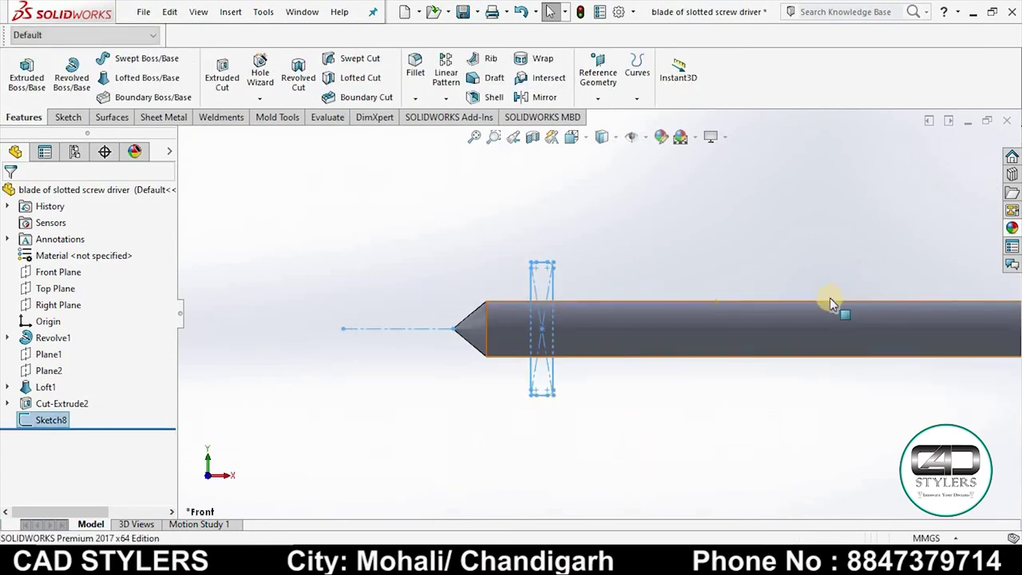
# Extrude Sketch8 Mid Plane to a 1.5 mm depth, adding a collar near the tip
pyautogui.moveTo(749, 381)
pyautogui.mouseDown(button='middle')
pyautogui.moveTo(707, 413)
pyautogui.moveTo(399, 433)
pyautogui.mouseUp(button='middle')
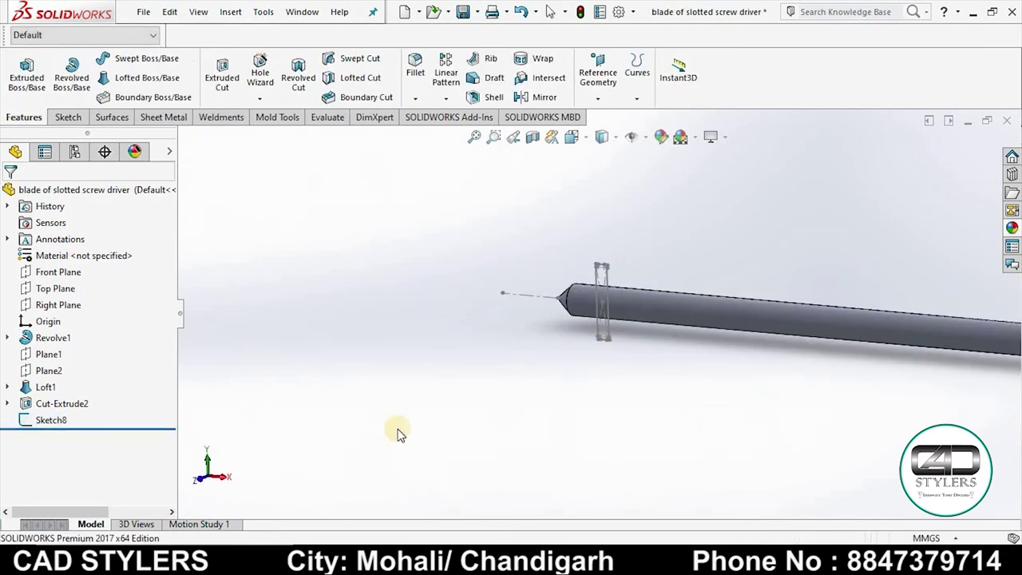
pyautogui.click(41, 420)
pyautogui.click(26, 73)
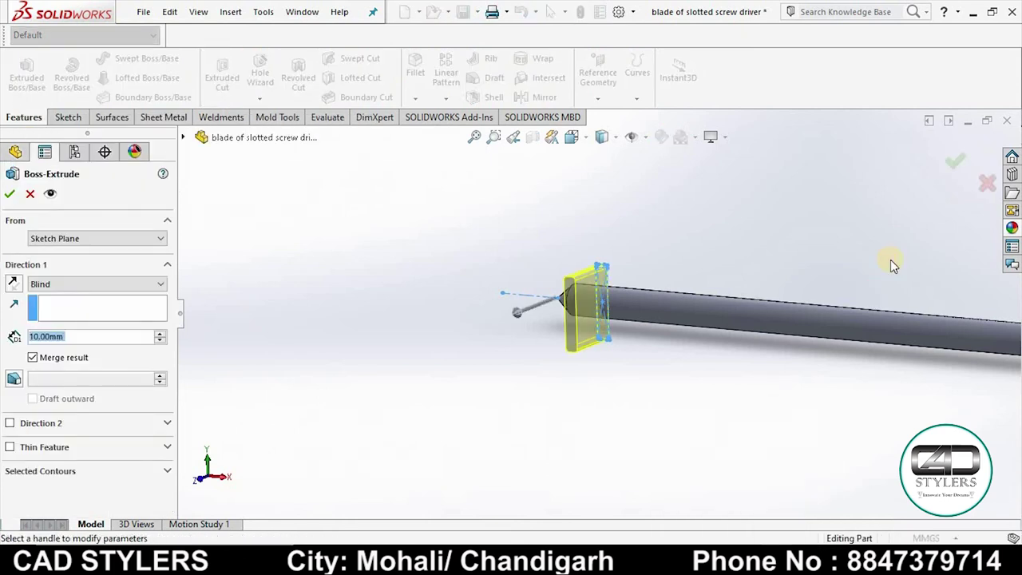
pyautogui.click(87, 283)
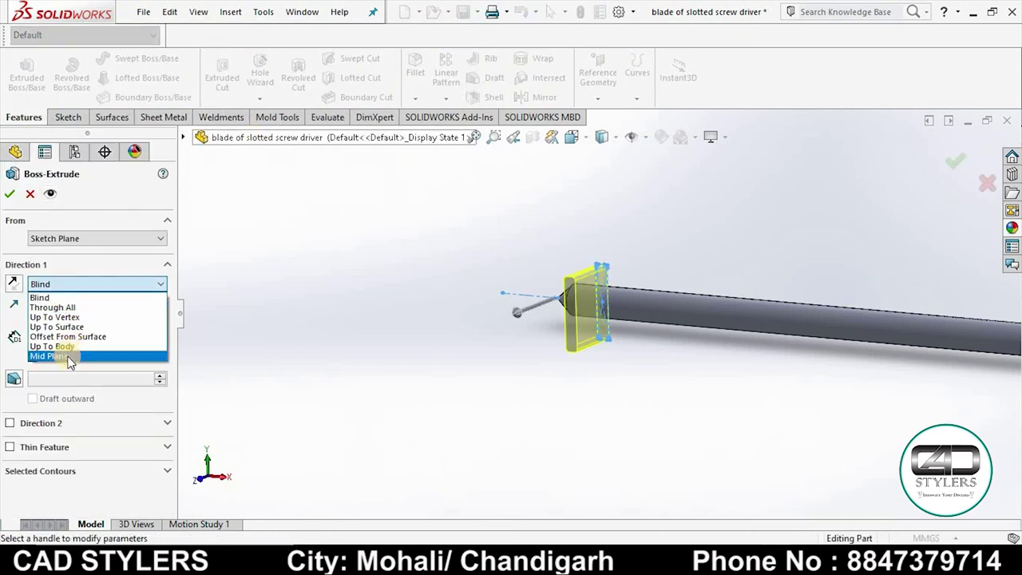
pyautogui.click(70, 354)
pyautogui.write('1.')
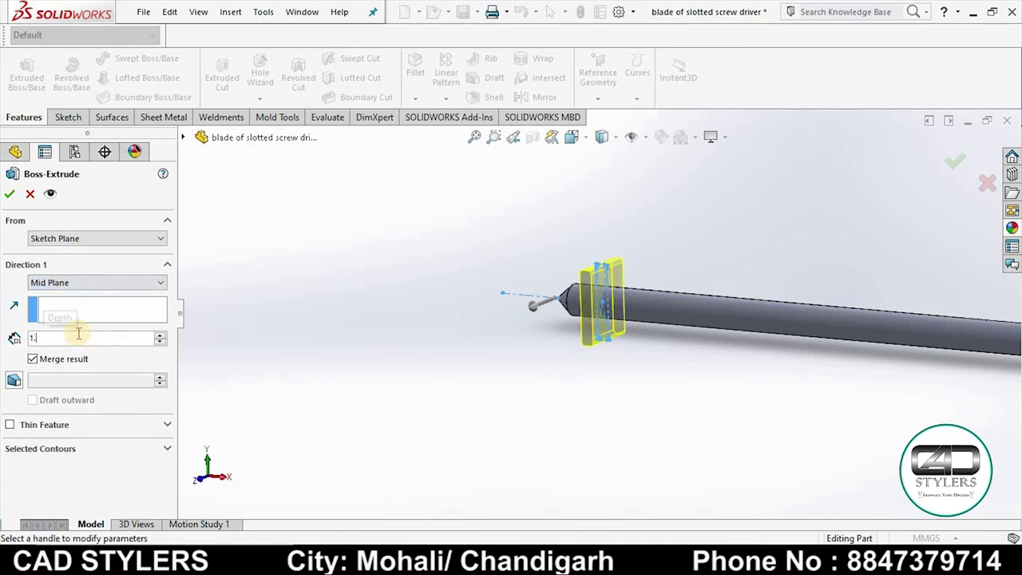
pyautogui.write('5')
pyautogui.press('Return')
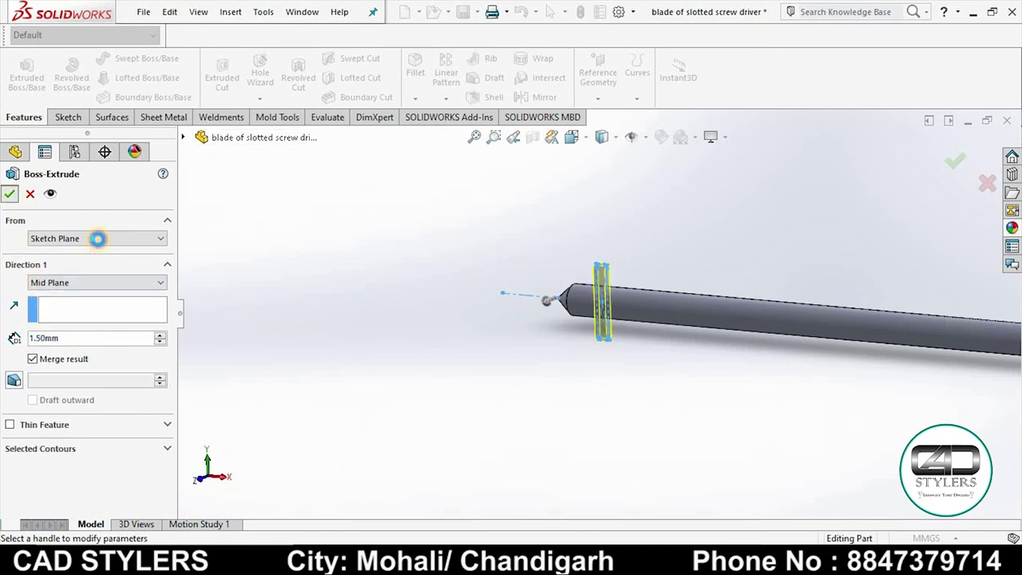
# Save the part as 'blade of slotted screw driver' and start a new document
pyautogui.press('z')
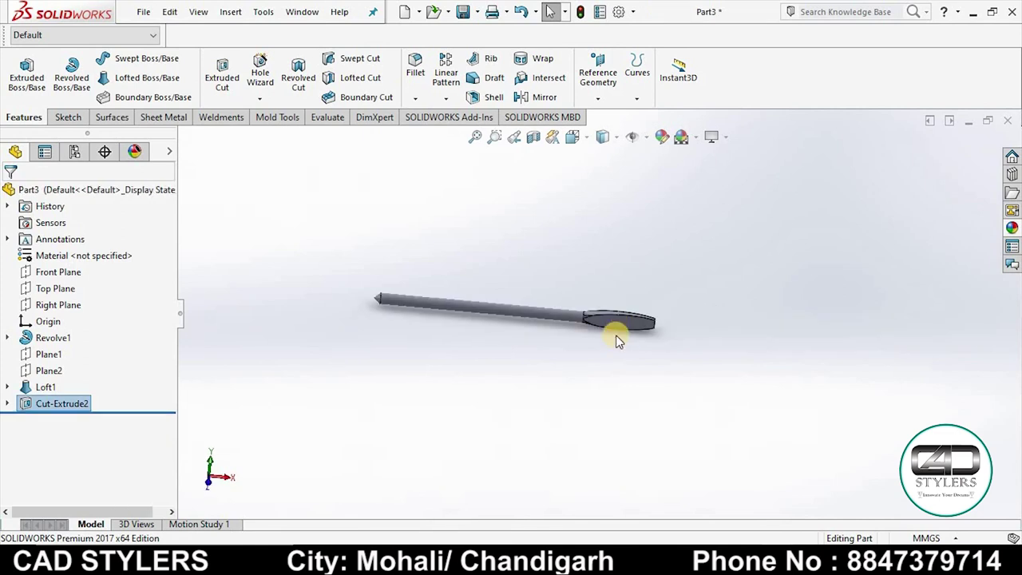
pyautogui.scroll(-3, 606, 336)
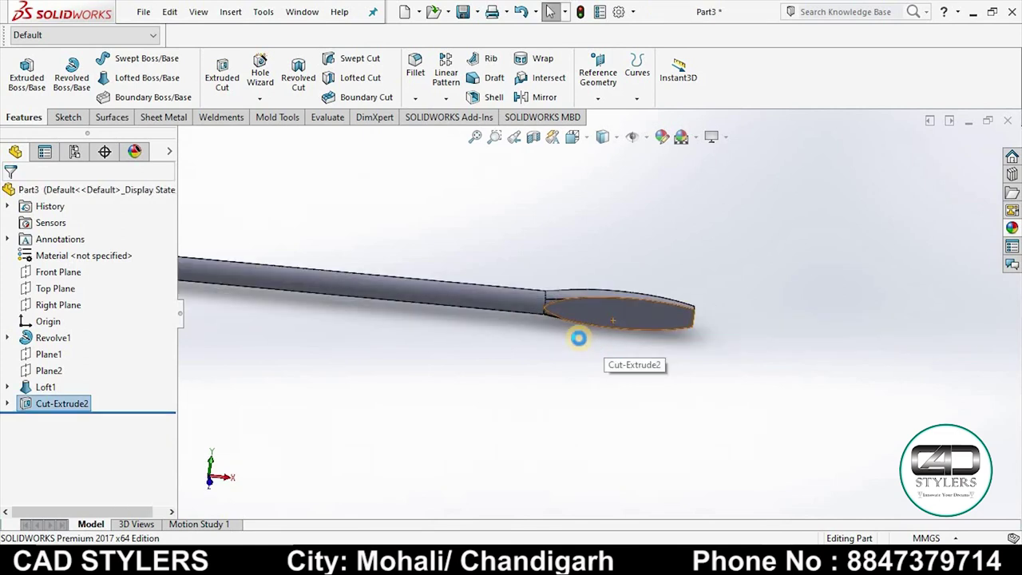
pyautogui.hotkey('ctrl', 's')
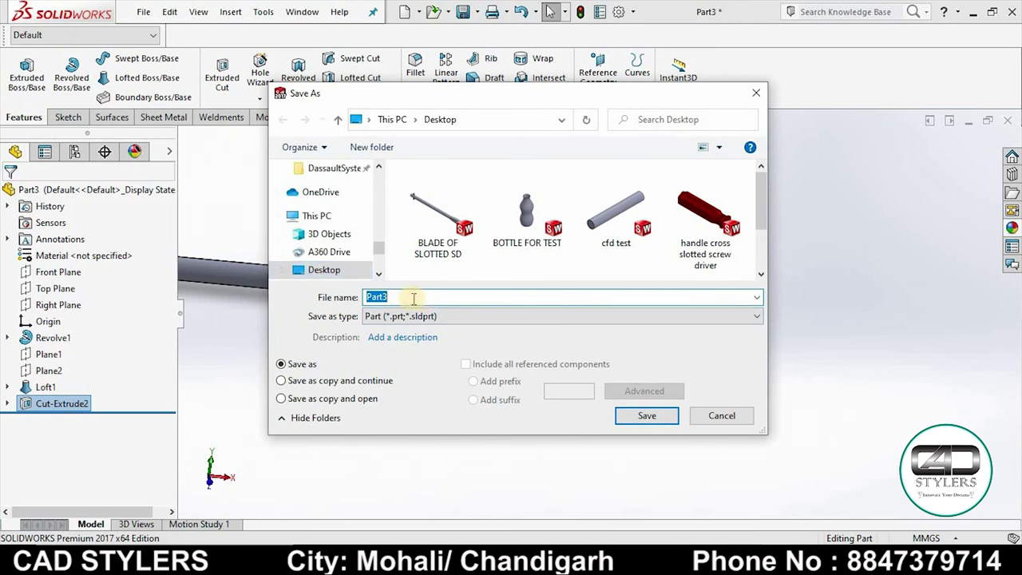
pyautogui.write('blade of slotted screw driver')
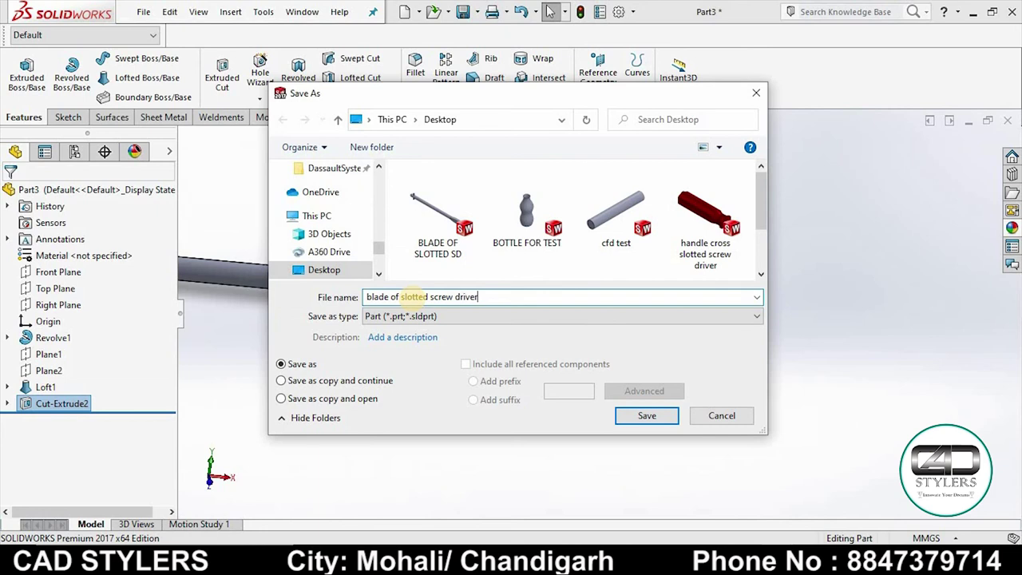
pyautogui.press('Return')
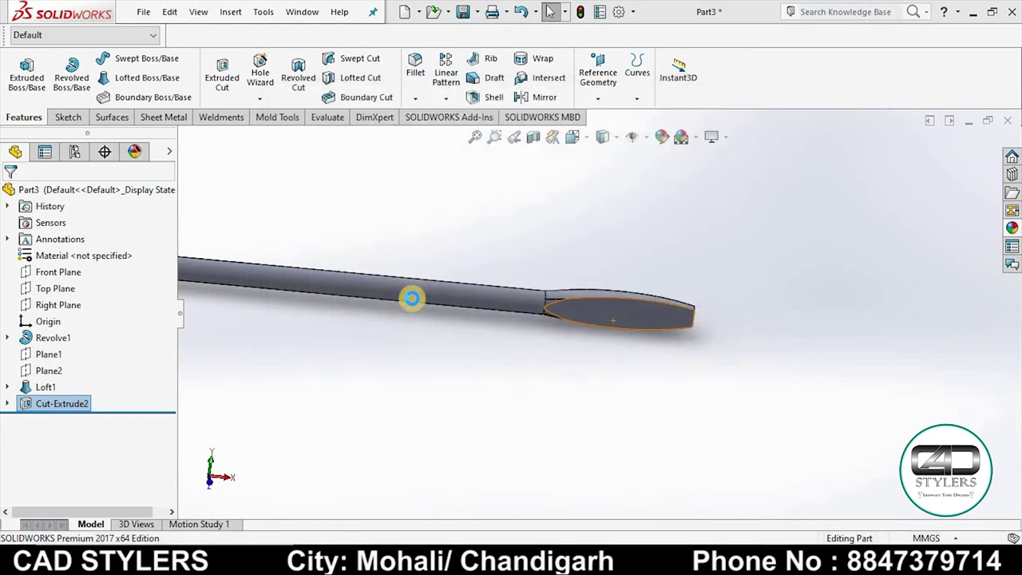
pyautogui.hotkey('ctrl', 'n')
# Create a new assembly and insert the blade part and the green handle part
pyautogui.click(520, 276)
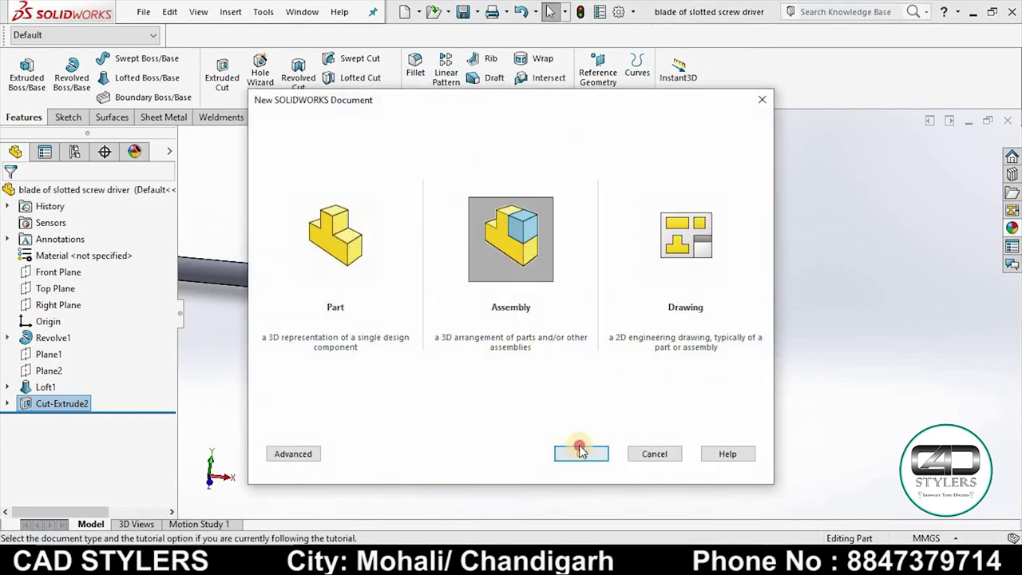
pyautogui.click(581, 451)
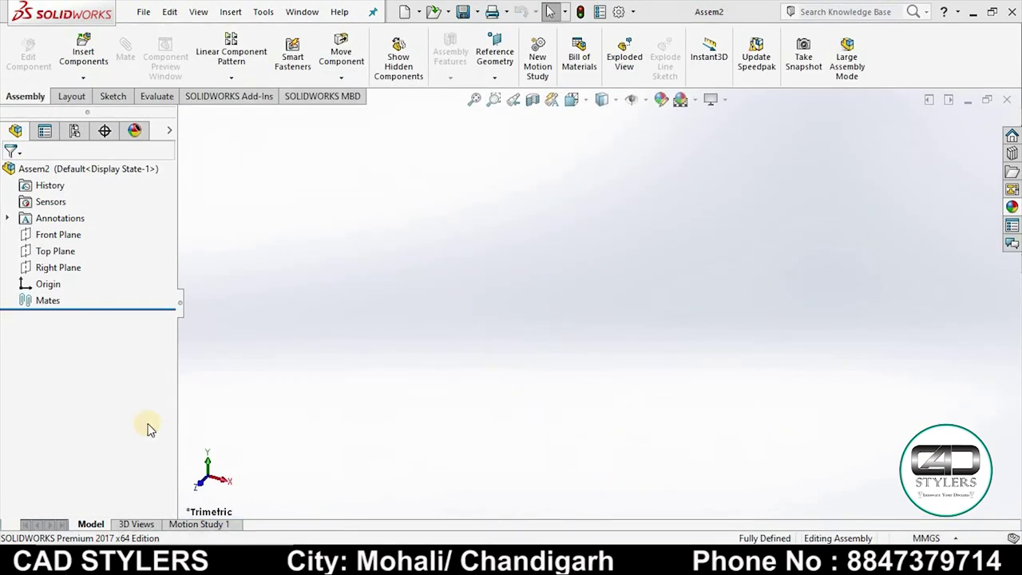
pyautogui.click(80, 368)
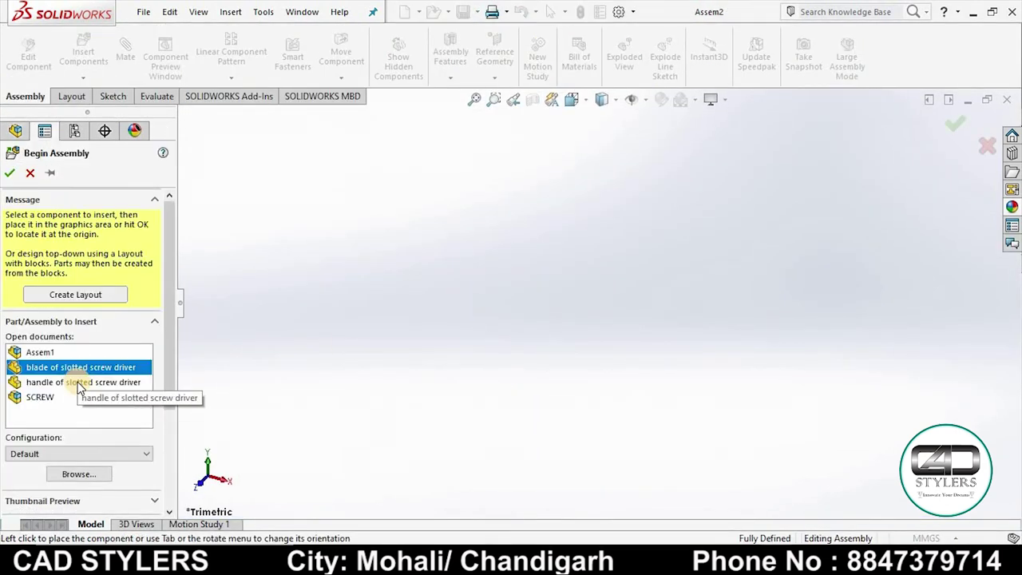
pyautogui.keyDown('ctrl'); pyautogui.click(80, 382); pyautogui.keyUp('ctrl')
pyautogui.click(521, 280)
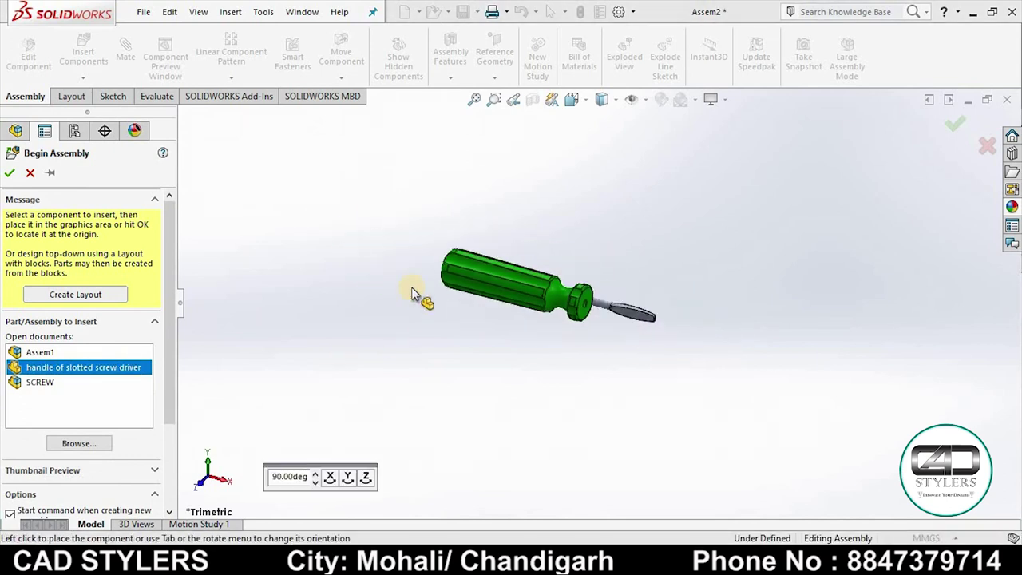
pyautogui.click(393, 257)
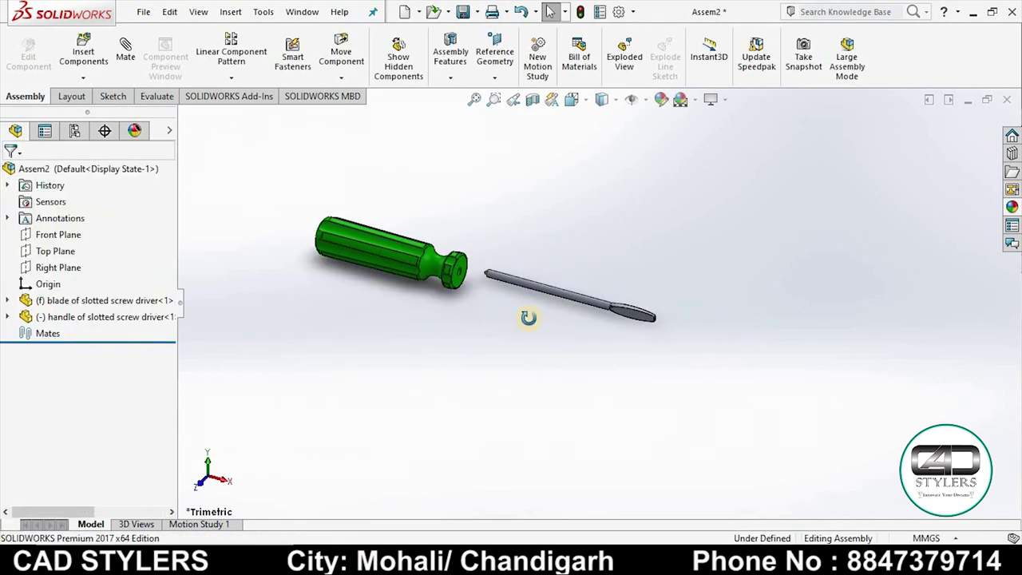
# Orbit the assembly so the handle lies horizontal and start a reference plane
pyautogui.scroll(-2, 479, 300)
pyautogui.scroll(-1, 499, 315)
pyautogui.scroll(3, 517, 311)
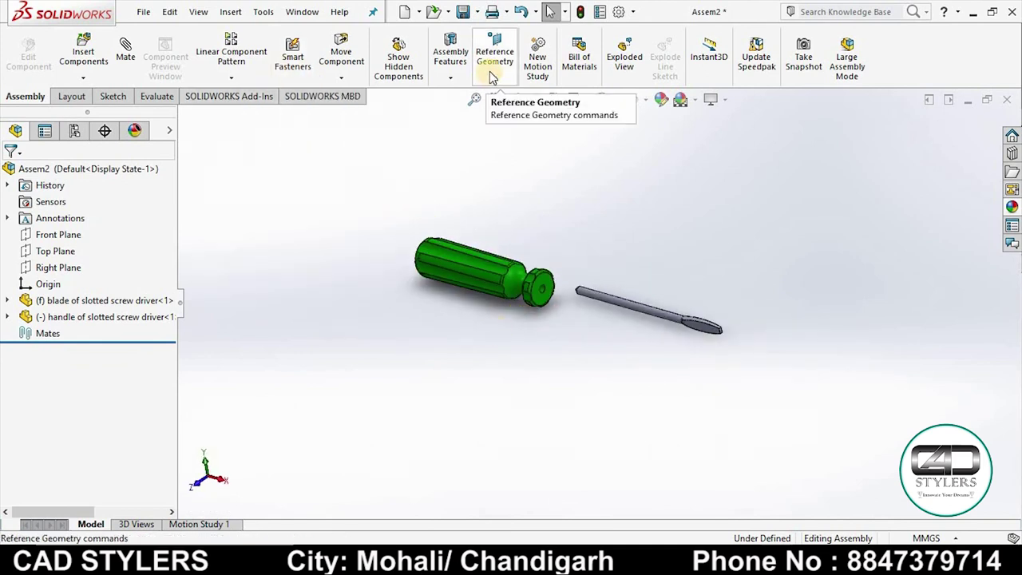
pyautogui.scroll(-1, 509, 332)
pyautogui.moveTo(508, 332)
pyautogui.mouseDown(button='middle')
pyautogui.moveTo(670, 310)
pyautogui.moveTo(657, 298)
pyautogui.mouseUp(button='middle')
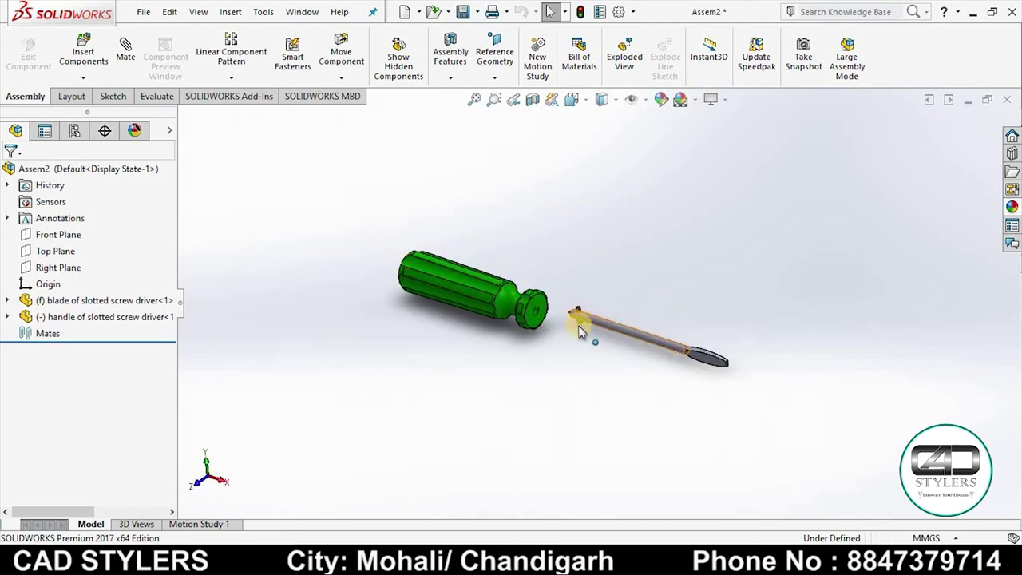
pyautogui.scroll(-3, 580, 331)
pyautogui.scroll(2, 390, 289)
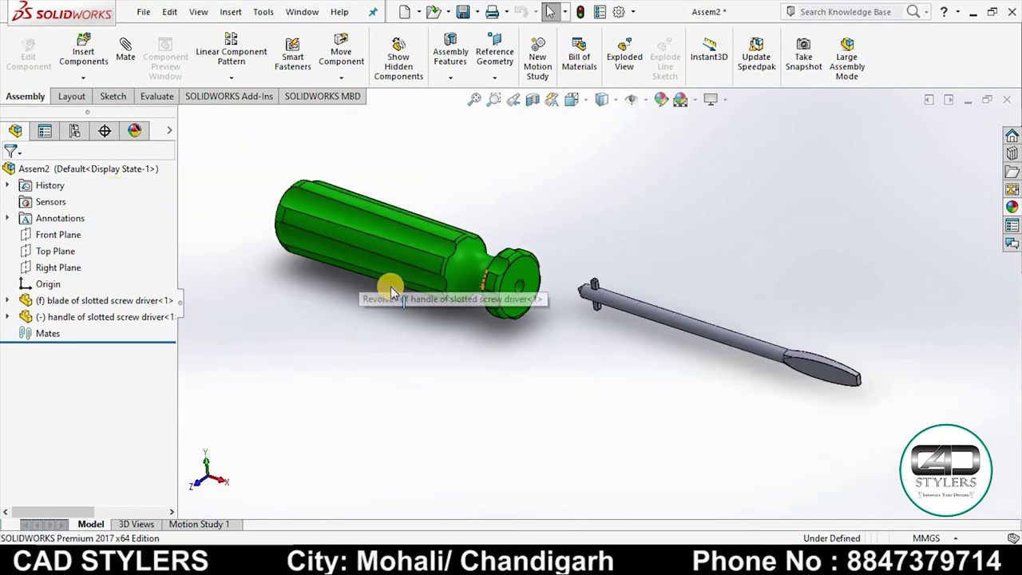
pyautogui.moveTo(385, 309); pyautogui.dragTo(399, 219, button='middle')
pyautogui.scroll(-1, 399, 219)
pyautogui.click(494, 60)
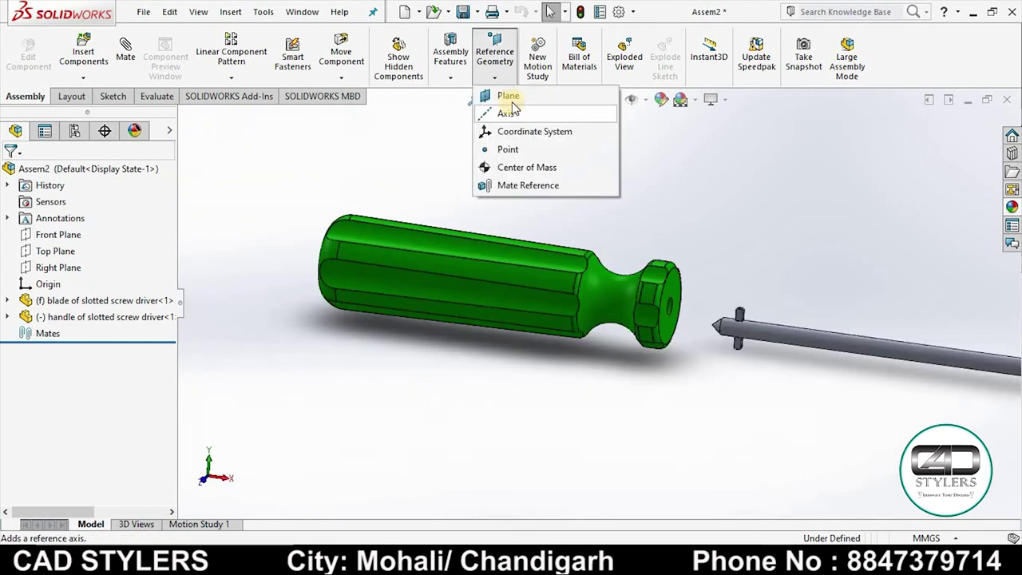
pyautogui.click(507, 96)
pyautogui.moveTo(574, 284); pyautogui.dragTo(561, 290, button='middle')
# Start a new reference plane using the Front Plane as its reference
pyautogui.click(29, 176)
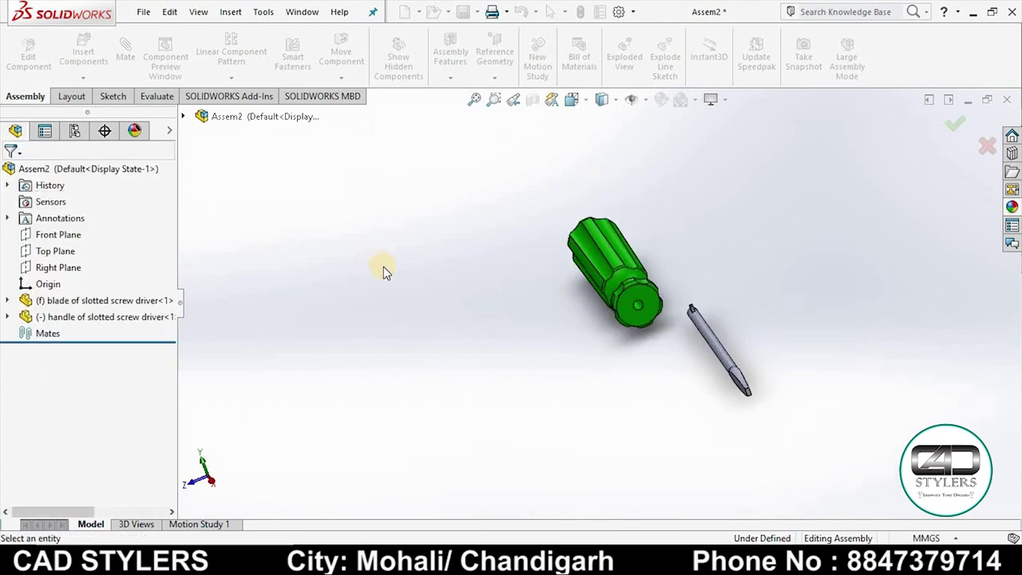
pyautogui.click(58, 235)
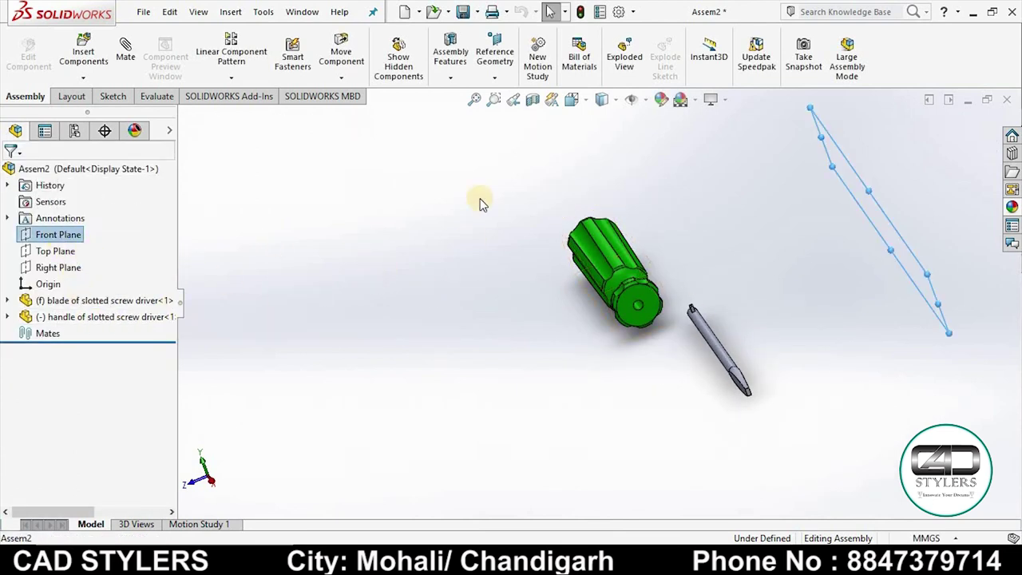
pyautogui.click(495, 56)
pyautogui.click(489, 96)
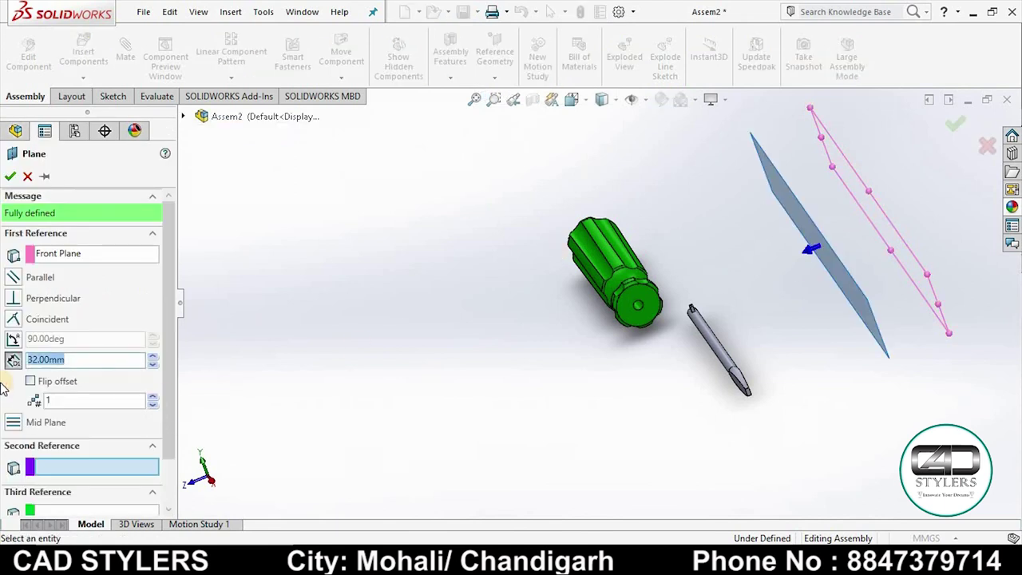
pyautogui.write('100')
# Adjust the plane offset from 100 through 120 up to 125 mm and accept PLANE1
pyautogui.press('Return')
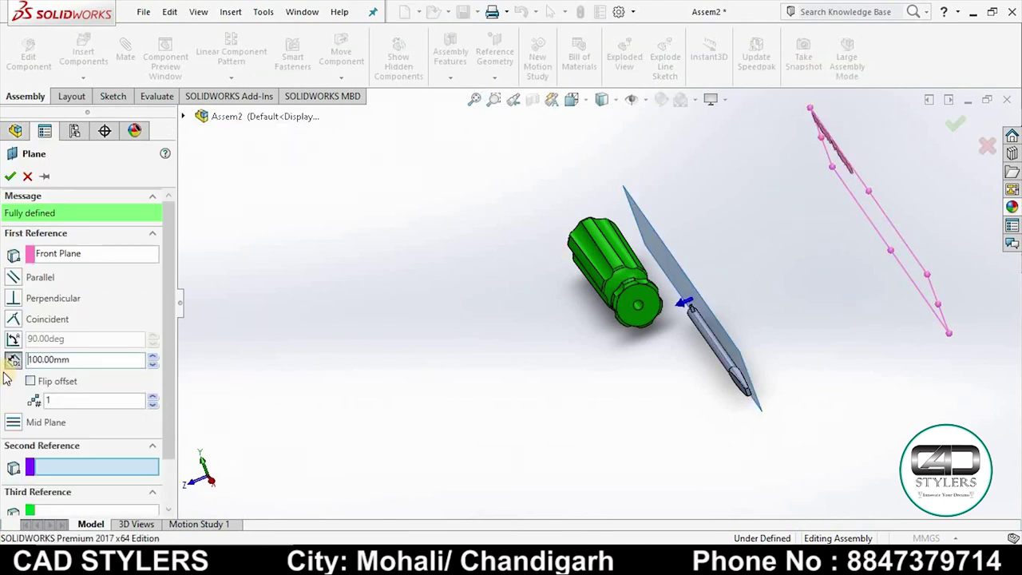
pyautogui.moveTo(80, 361); pyautogui.dragTo(4, 361)
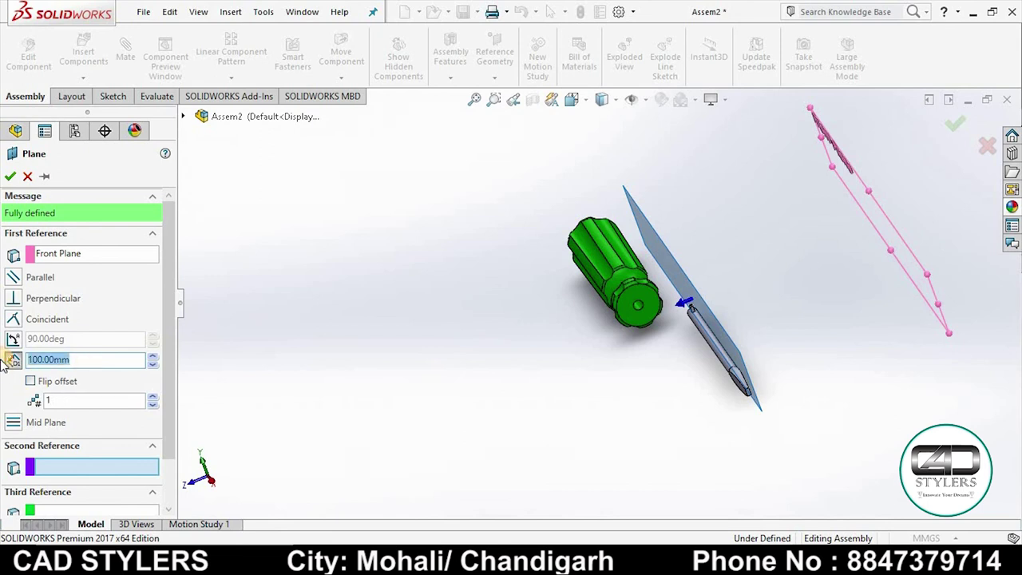
pyautogui.write('12')
pyautogui.press('Return')
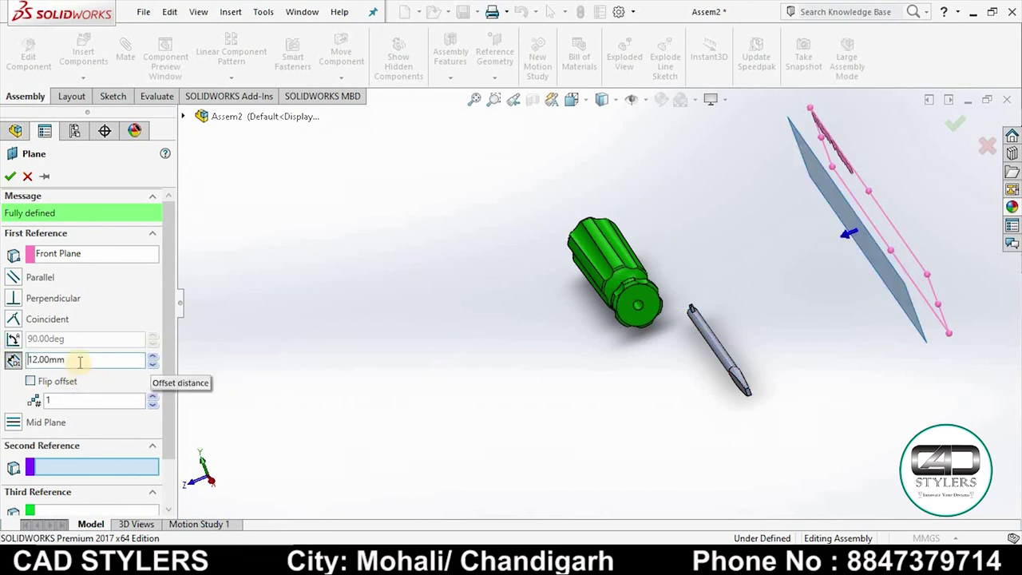
pyautogui.moveTo(80, 362); pyautogui.dragTo(3, 385)
pyautogui.write('120')
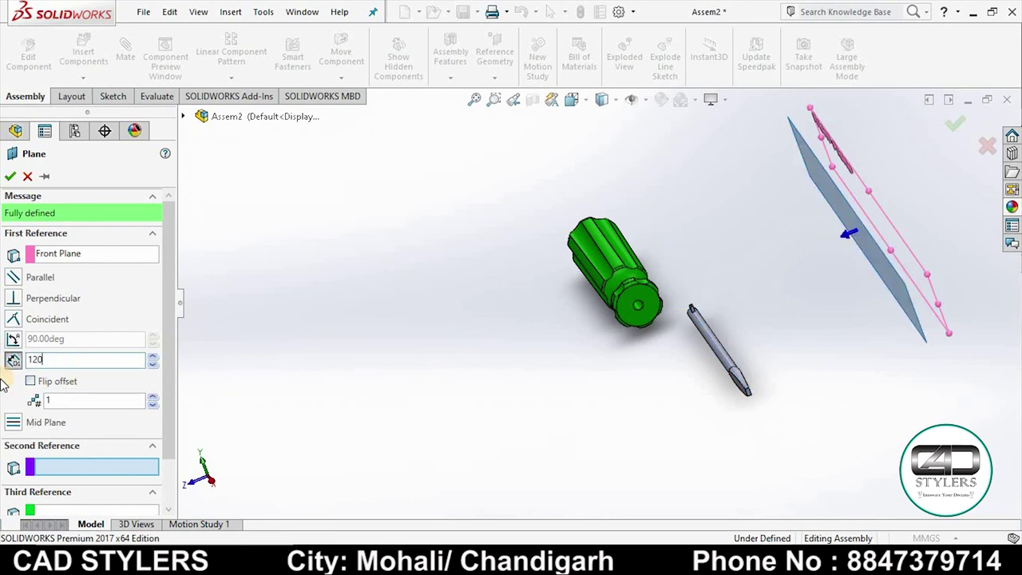
pyautogui.press('Return')
pyautogui.moveTo(509, 342); pyautogui.dragTo(488, 341, button='middle')
pyautogui.hotkey('ctrl', 'a')
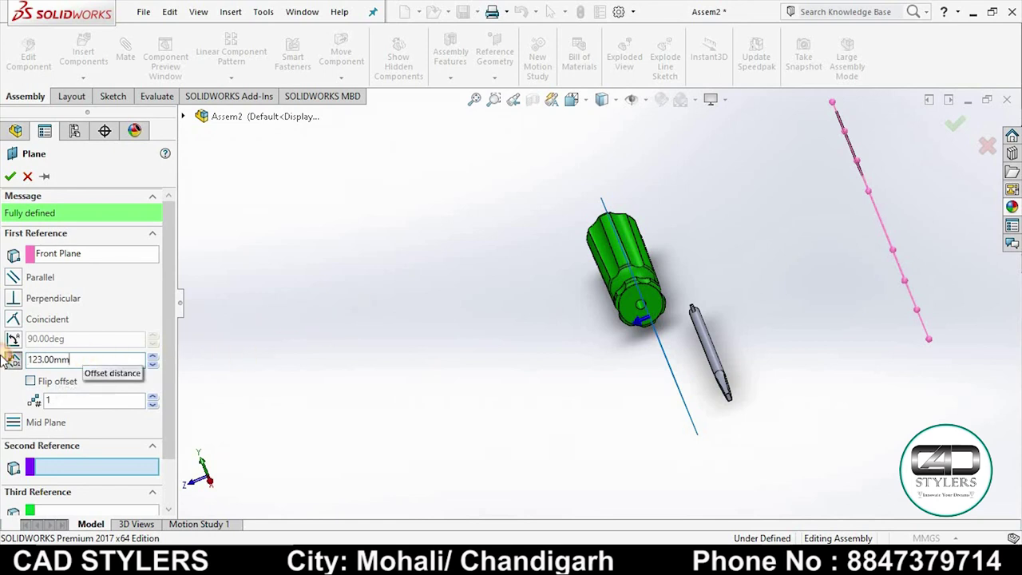
pyautogui.hotkey('ctrl', 'a')
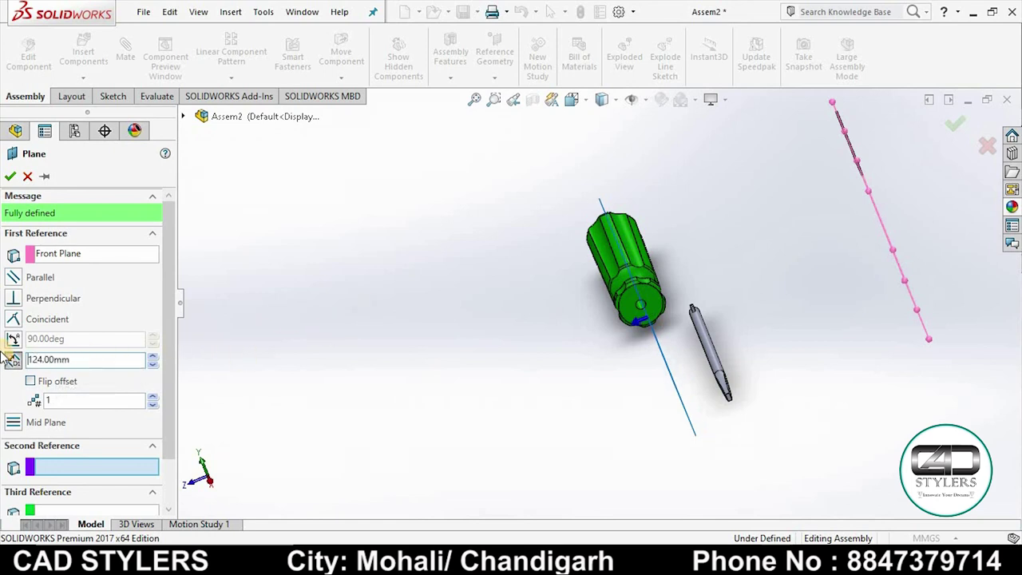
pyautogui.hotkey('ctrl', 'a')
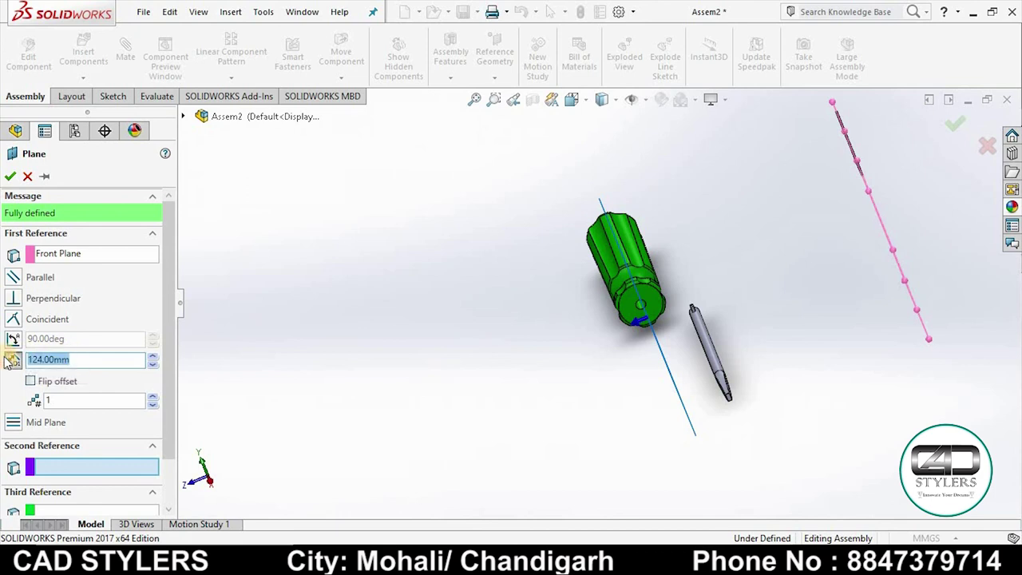
pyautogui.click(16, 177)
# Section the assembly lengthwise through PLANE1 and turn it to a three-quarter view
pyautogui.moveTo(506, 331); pyautogui.dragTo(540, 285, button='middle')
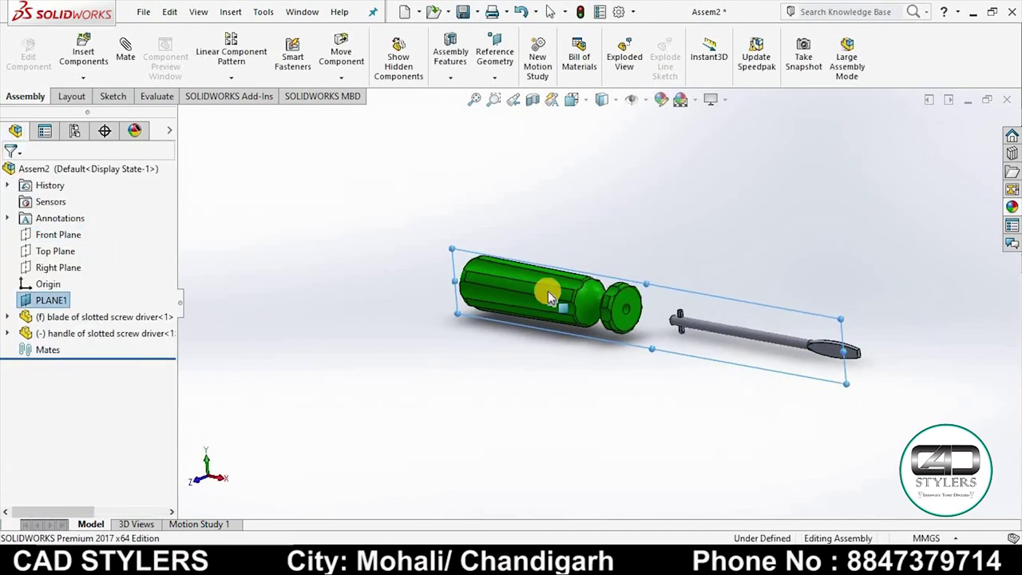
pyautogui.click(532, 99)
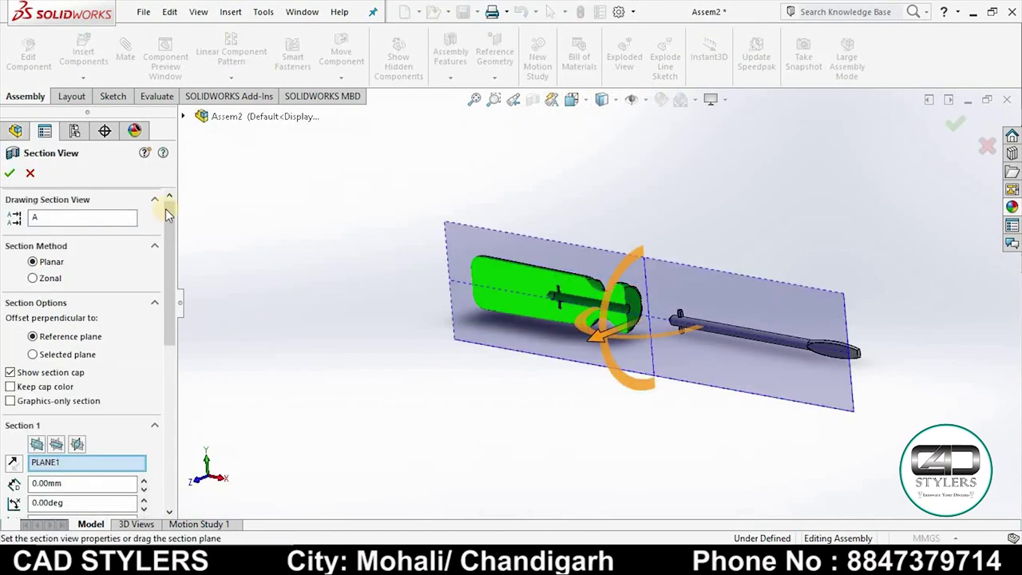
pyautogui.click(10, 172)
pyautogui.scroll(5, 612, 360)
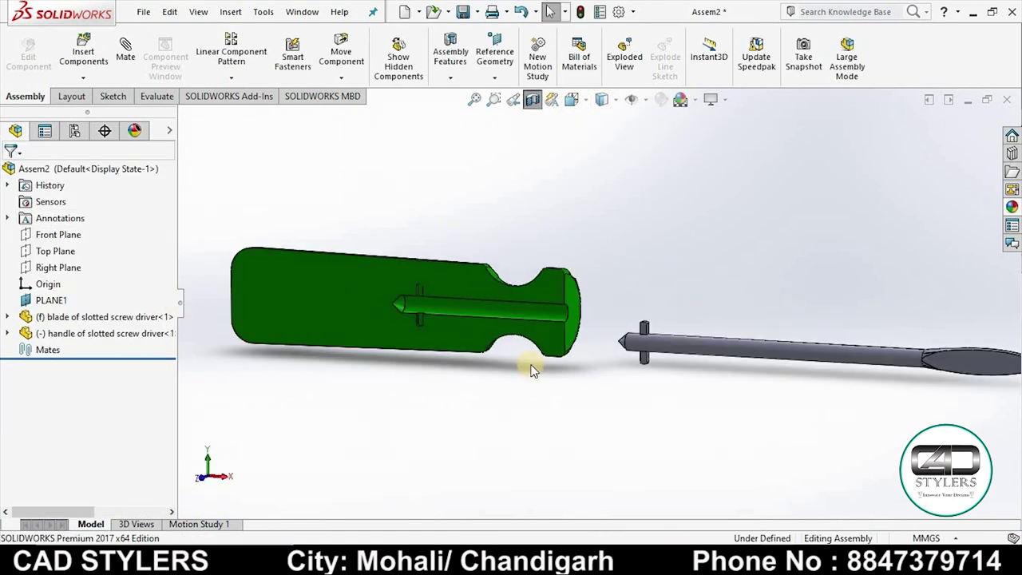
pyautogui.moveTo(590, 344); pyautogui.dragTo(593, 343, button='middle')
pyautogui.moveTo(518, 355)
pyautogui.mouseDown(button='middle')
pyautogui.moveTo(536, 347)
pyautogui.moveTo(538, 356)
pyautogui.moveTo(553, 347)
pyautogui.moveTo(550, 335)
pyautogui.mouseUp(button='middle')
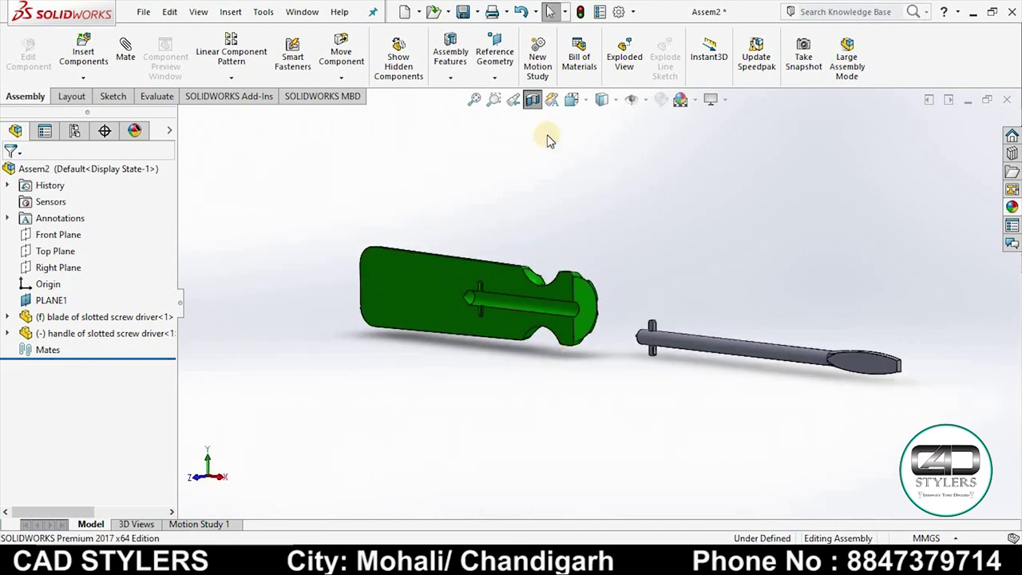
# Mate the blade's cylindrical face concentric with the hole inside the handle
pyautogui.click(125, 50)
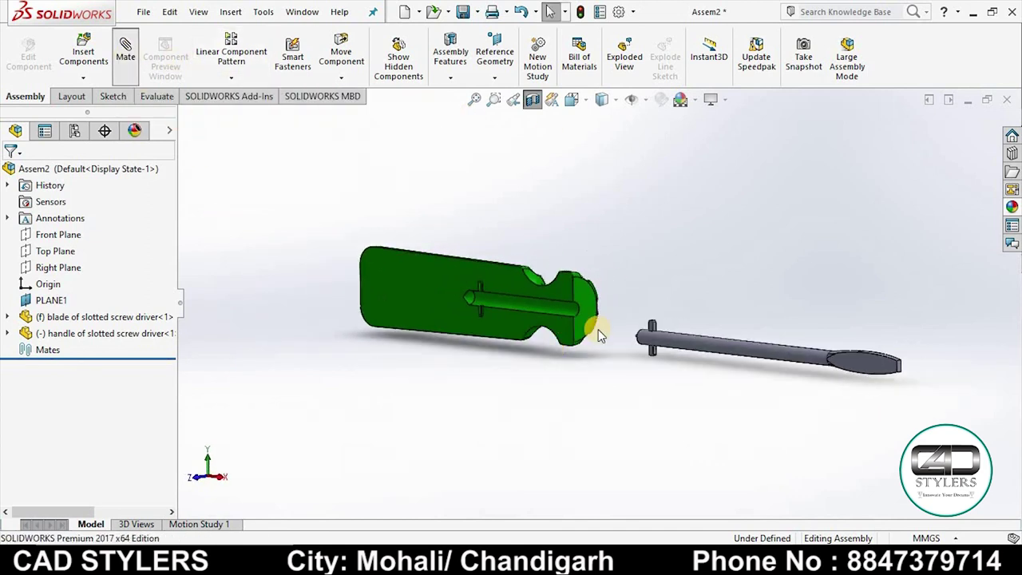
pyautogui.click(706, 352)
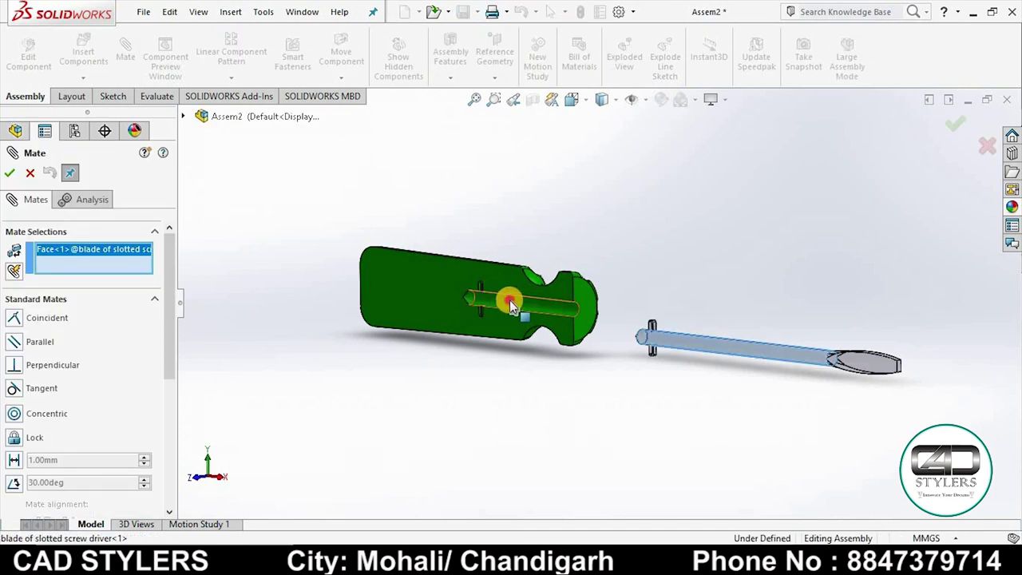
pyautogui.click(510, 302)
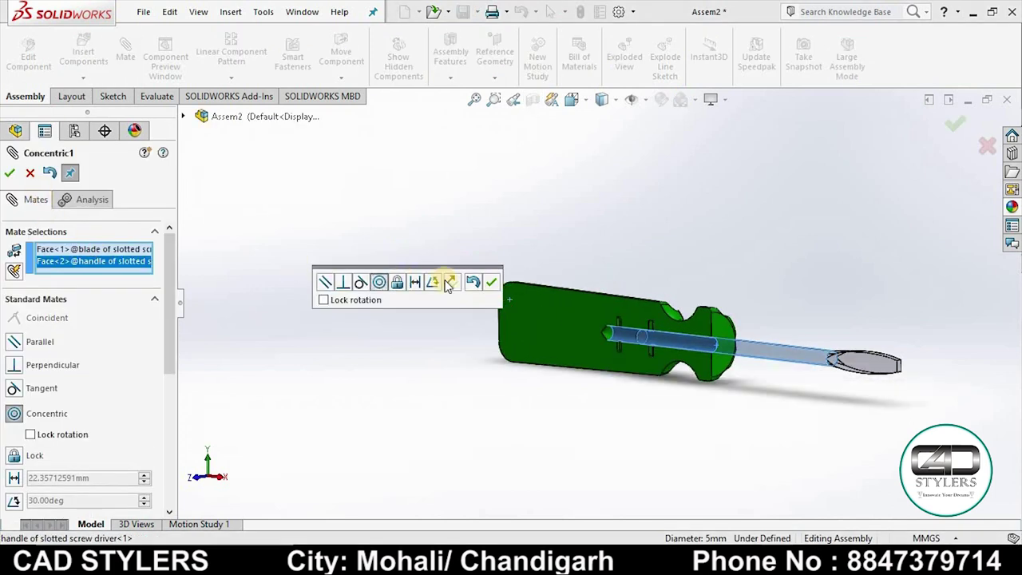
pyautogui.click(490, 285)
# Add a coincident mate between a blade face and the matching face inside the handle slot
pyautogui.scroll(-2, 620, 347)
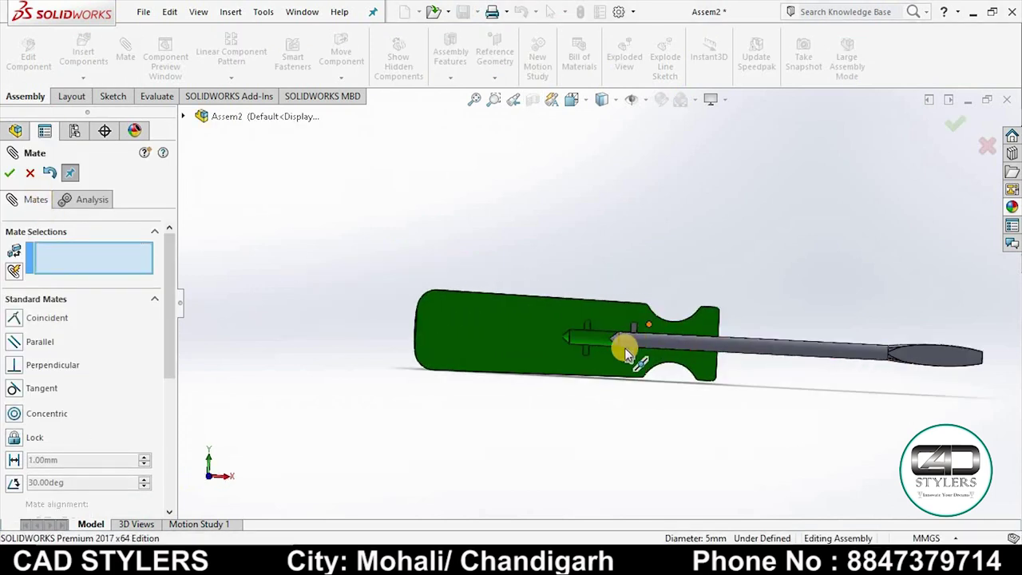
pyautogui.scroll(-3, 662, 338)
pyautogui.scroll(-3, 609, 331)
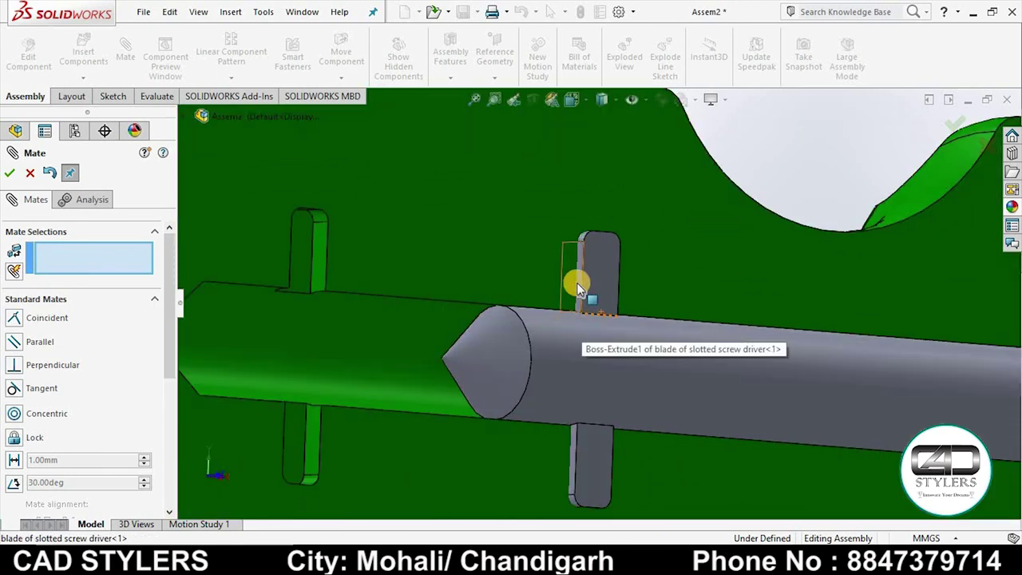
pyautogui.click(578, 289)
pyautogui.moveTo(578, 289); pyautogui.dragTo(491, 314, button='middle')
pyautogui.scroll(3, 410, 306)
pyautogui.scroll(-3, 416, 316)
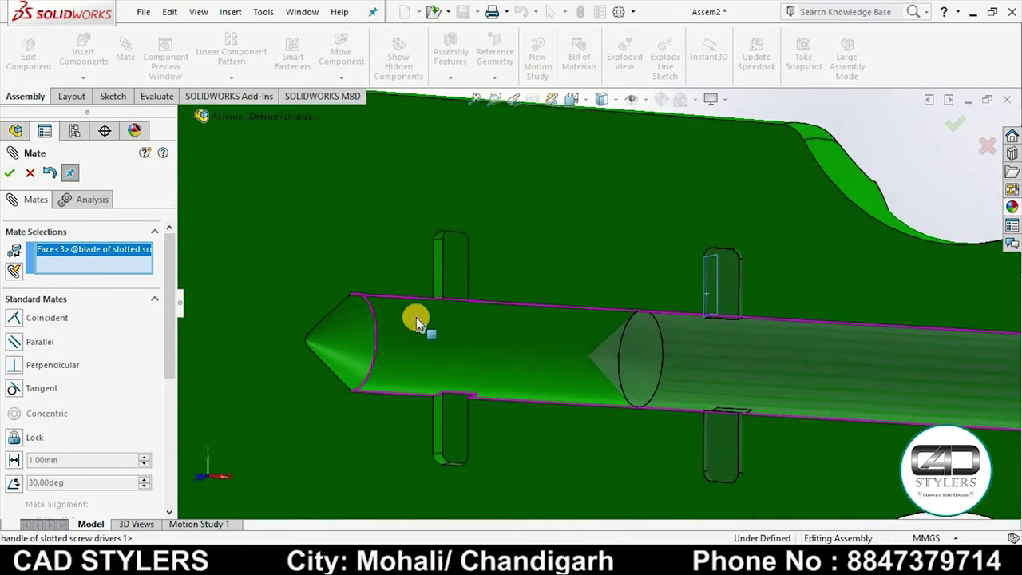
pyautogui.moveTo(416, 317); pyautogui.dragTo(436, 278, button='middle')
pyautogui.click(436, 279)
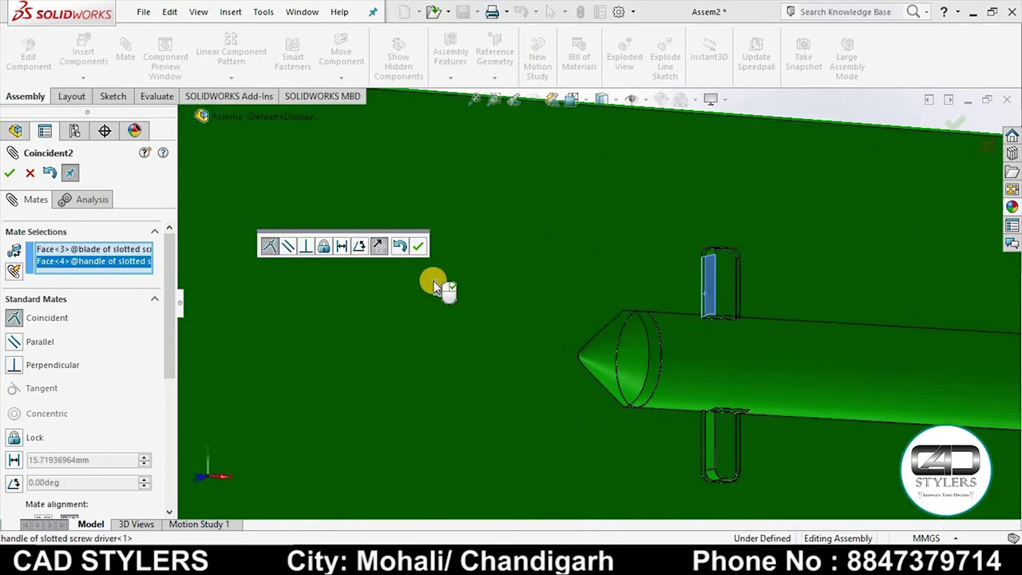
pyautogui.click(8, 174)
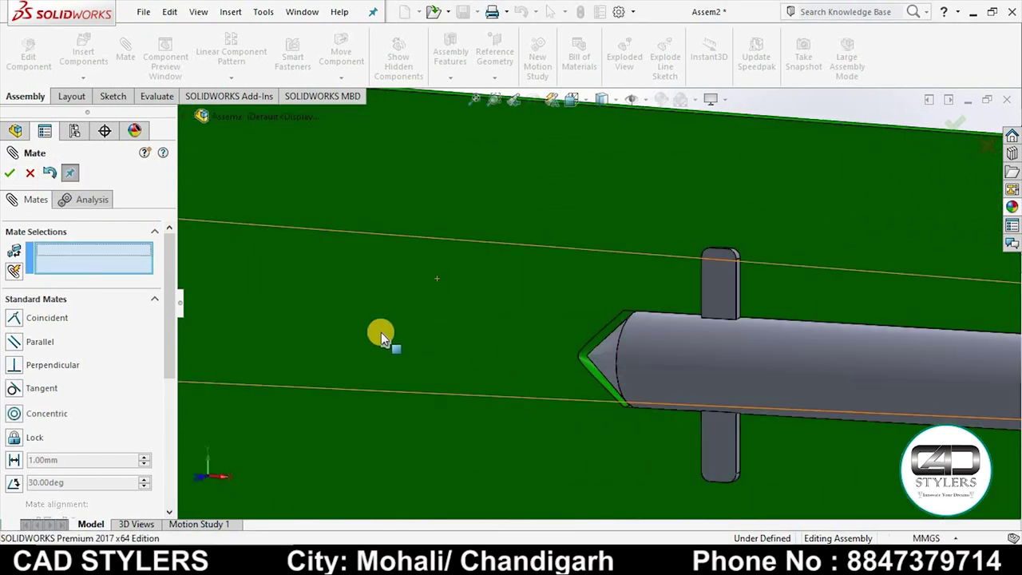
# Check the seated blade from a side-on view and close the Mate tool
pyautogui.scroll(2, 381, 332)
pyautogui.scroll(2, 382, 327)
pyautogui.moveTo(382, 324); pyautogui.dragTo(423, 325, button='middle')
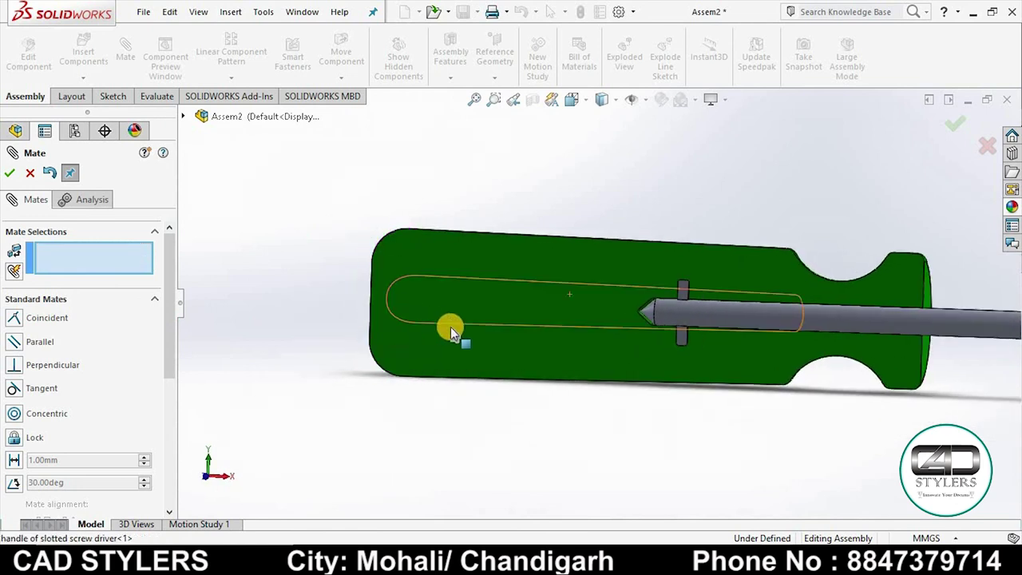
pyautogui.scroll(2, 627, 303)
pyautogui.scroll(-2, 654, 317)
pyautogui.scroll(-2, 625, 320)
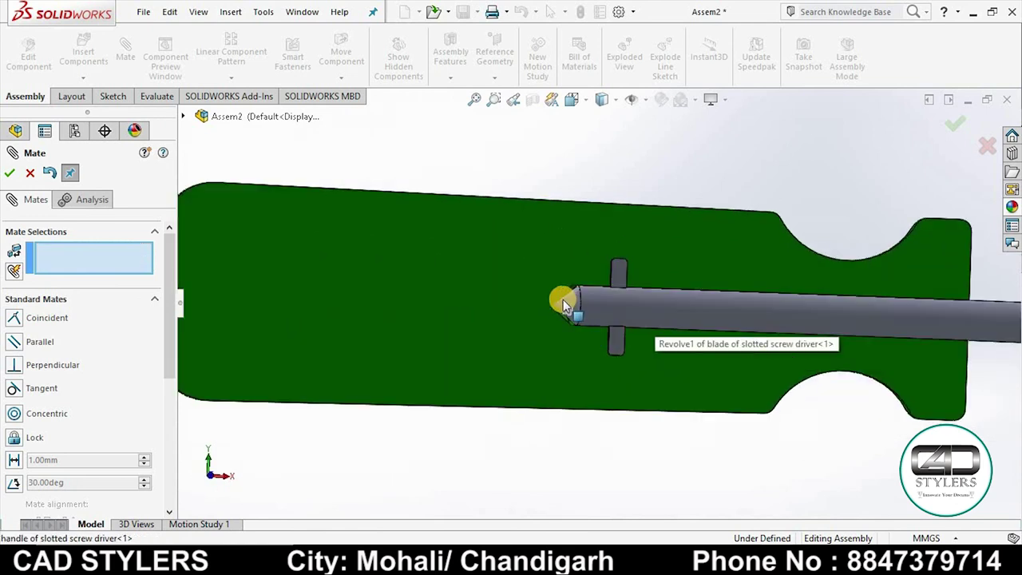
pyautogui.scroll(-3, 643, 333)
pyautogui.scroll(-2, 649, 323)
pyautogui.scroll(2, 647, 329)
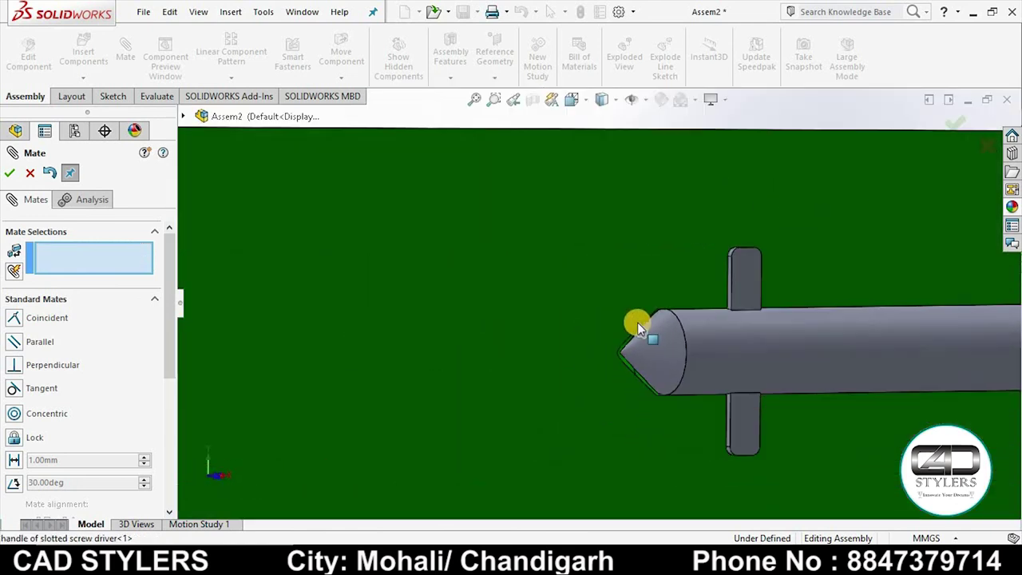
pyautogui.scroll(3, 639, 324)
pyautogui.scroll(2, 638, 327)
pyautogui.click(12, 174)
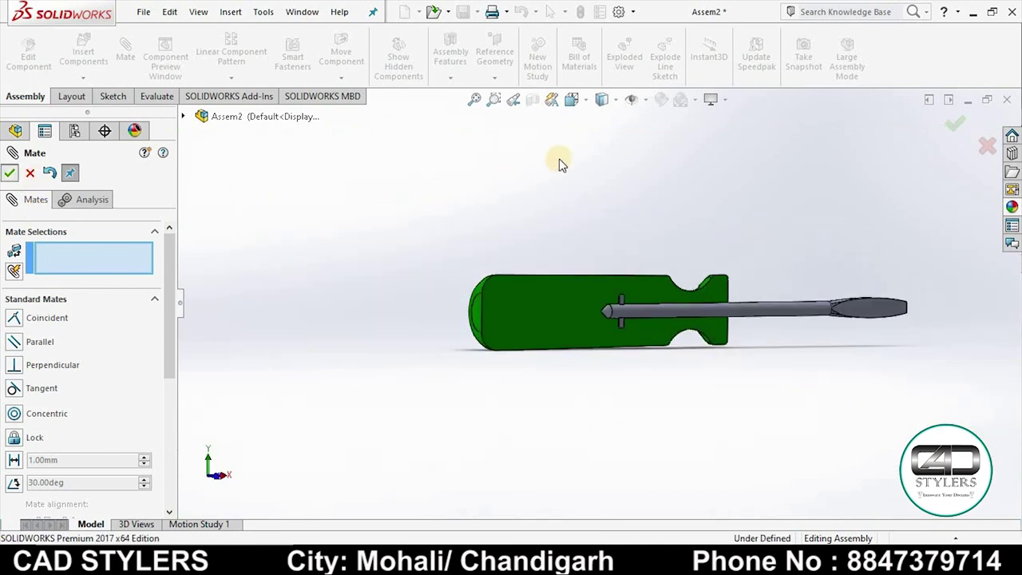
pyautogui.click(572, 99)
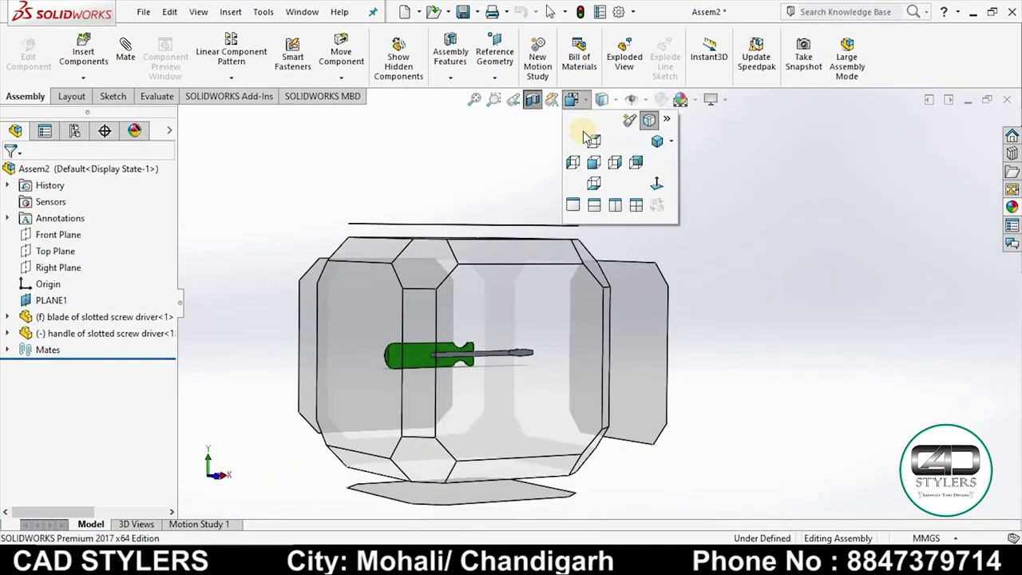
# Orbit and zoom the unsectioned screwdriver through several tilted diagonal angles
pyautogui.moveTo(527, 200)
pyautogui.mouseDown(button='middle')
pyautogui.moveTo(590, 388)
pyautogui.moveTo(515, 418)
pyautogui.moveTo(796, 376)
pyautogui.mouseUp(button='middle')
pyautogui.scroll(-5, 786, 381)
pyautogui.scroll(3, 779, 363)
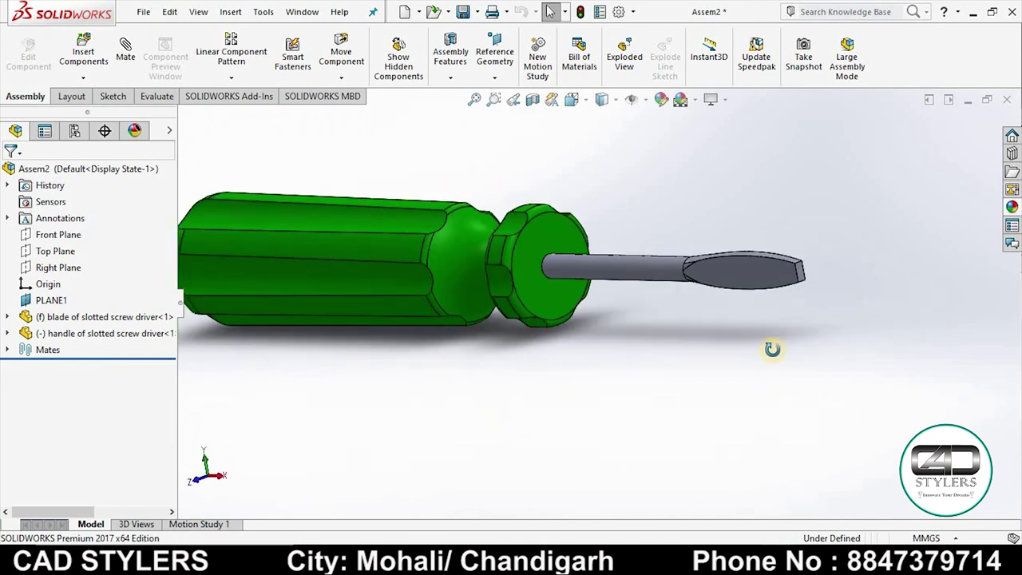
pyautogui.scroll(3, 764, 346)
pyautogui.moveTo(761, 347)
pyautogui.mouseDown(button='middle')
pyautogui.moveTo(711, 303)
pyautogui.moveTo(583, 326)
pyautogui.moveTo(700, 326)
pyautogui.mouseUp(button='middle')
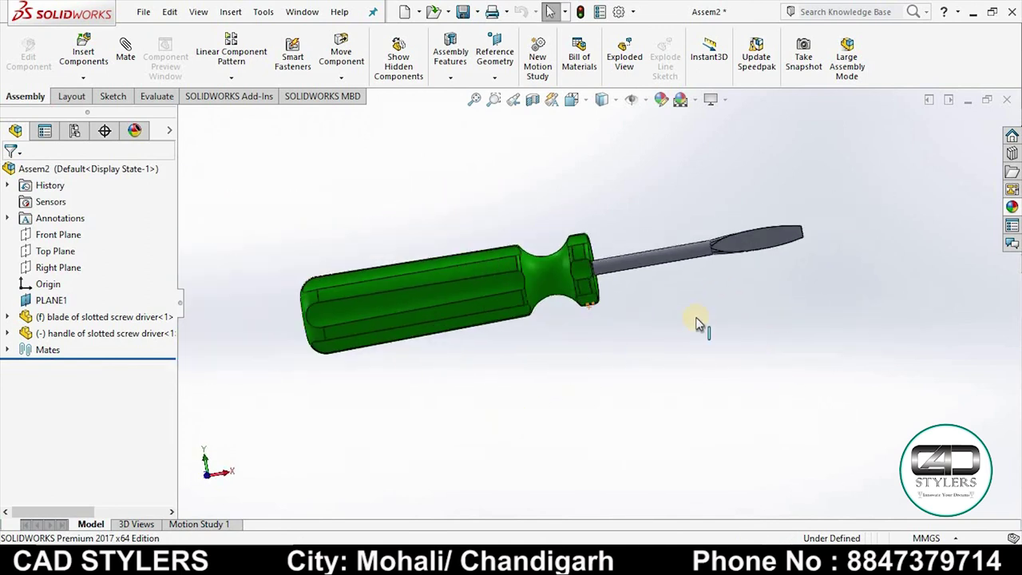
pyautogui.scroll(2, 678, 363)
pyautogui.moveTo(659, 399)
pyautogui.mouseDown(button='middle')
pyautogui.moveTo(657, 343)
pyautogui.moveTo(639, 305)
pyautogui.mouseUp(button='middle')
pyautogui.scroll(-3, 627, 327)
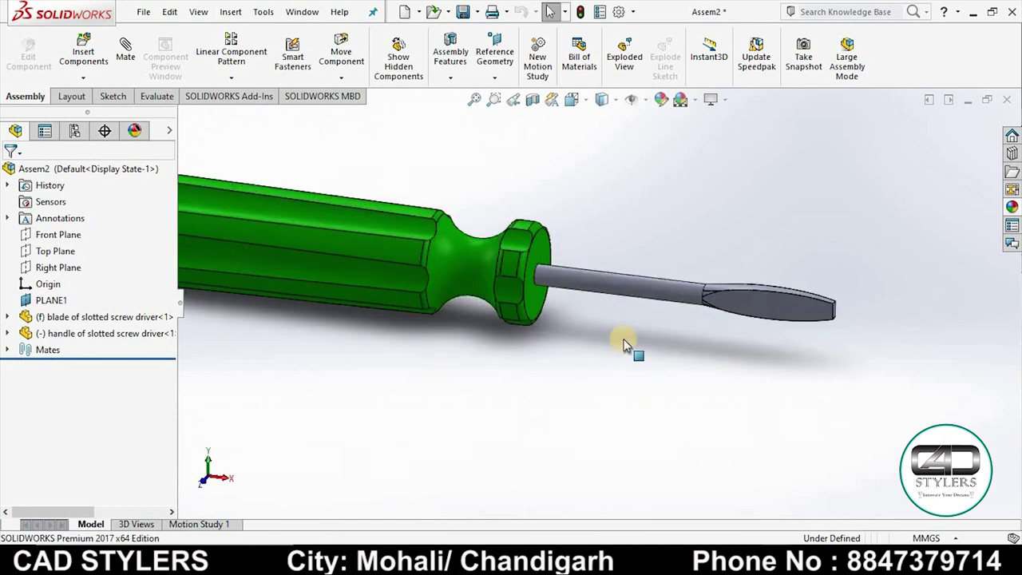
pyautogui.scroll(4, 646, 355)
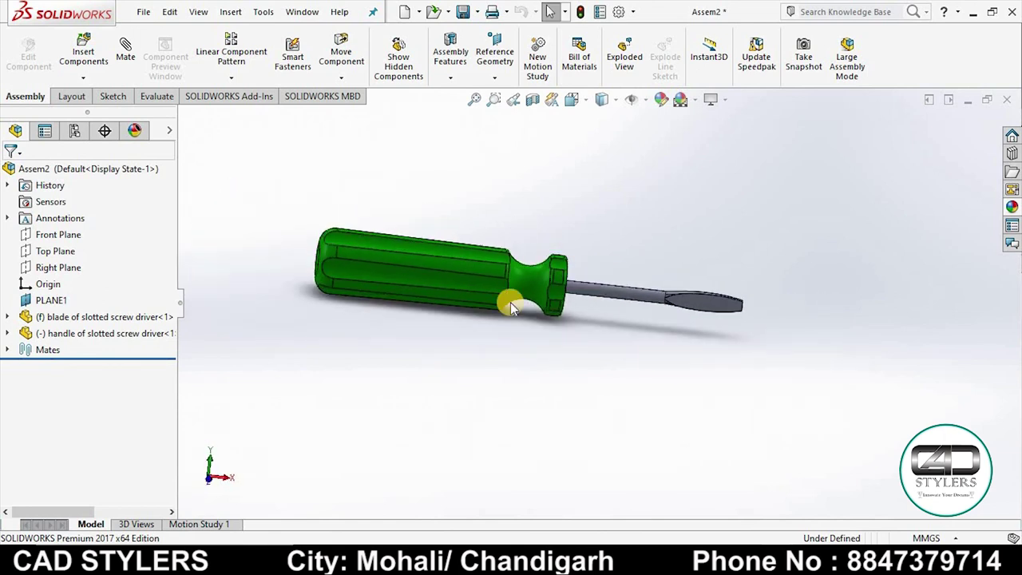
# Turn the handle end toward the viewer, then orbit to a side view and zoom around it
pyautogui.moveTo(623, 353)
pyautogui.mouseDown(button='middle')
pyautogui.moveTo(571, 319)
pyautogui.moveTo(566, 336)
pyautogui.moveTo(612, 292)
pyautogui.mouseUp(button='middle')
pyautogui.scroll(-3, 566, 336)
pyautogui.scroll(3, 689, 269)
pyautogui.moveTo(689, 269)
pyautogui.mouseDown(button='middle')
pyautogui.moveTo(694, 326)
pyautogui.moveTo(567, 328)
pyautogui.moveTo(615, 301)
pyautogui.moveTo(561, 319)
pyautogui.moveTo(573, 323)
pyautogui.moveTo(597, 303)
pyautogui.moveTo(612, 317)
pyautogui.moveTo(590, 330)
pyautogui.mouseUp(button='middle')
pyautogui.scroll(-2, 678, 317)
pyautogui.scroll(2, 675, 306)
pyautogui.scroll(-2, 616, 301)
pyautogui.scroll(2, 611, 301)
pyautogui.scroll(-2, 610, 303)
pyautogui.scroll(2, 610, 302)
pyautogui.scroll(-2, 576, 300)
pyautogui.scroll(2, 588, 319)
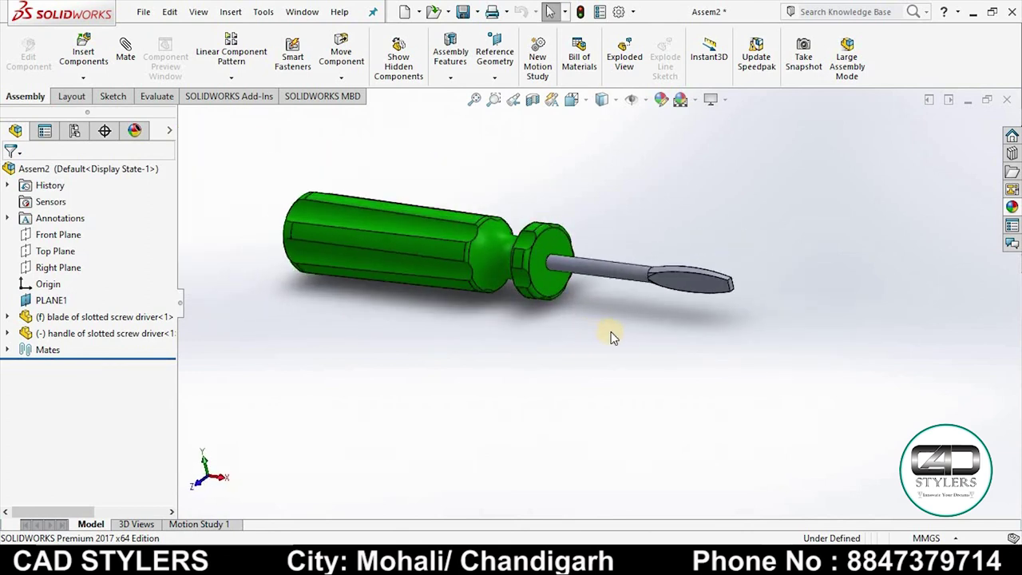